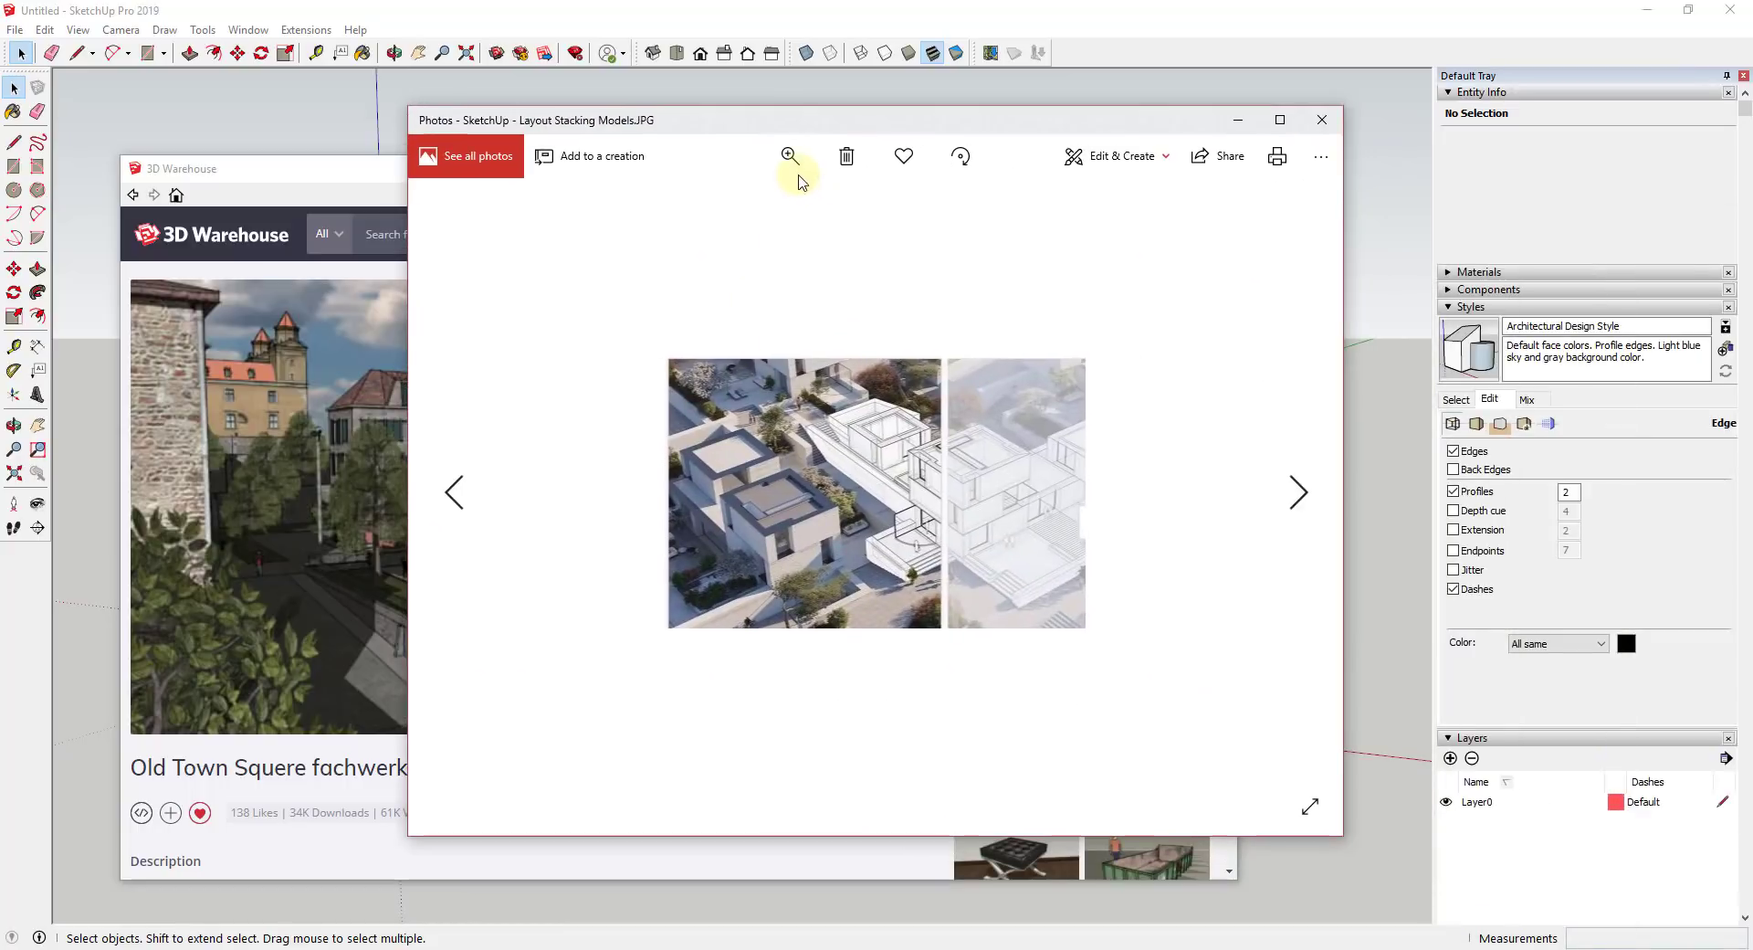
Examine the Layout Stacking Models reference picture up close, and move it away from the 3D Warehouse window
left_click(796, 171)
left_click_drag(715, 222, 745, 209)
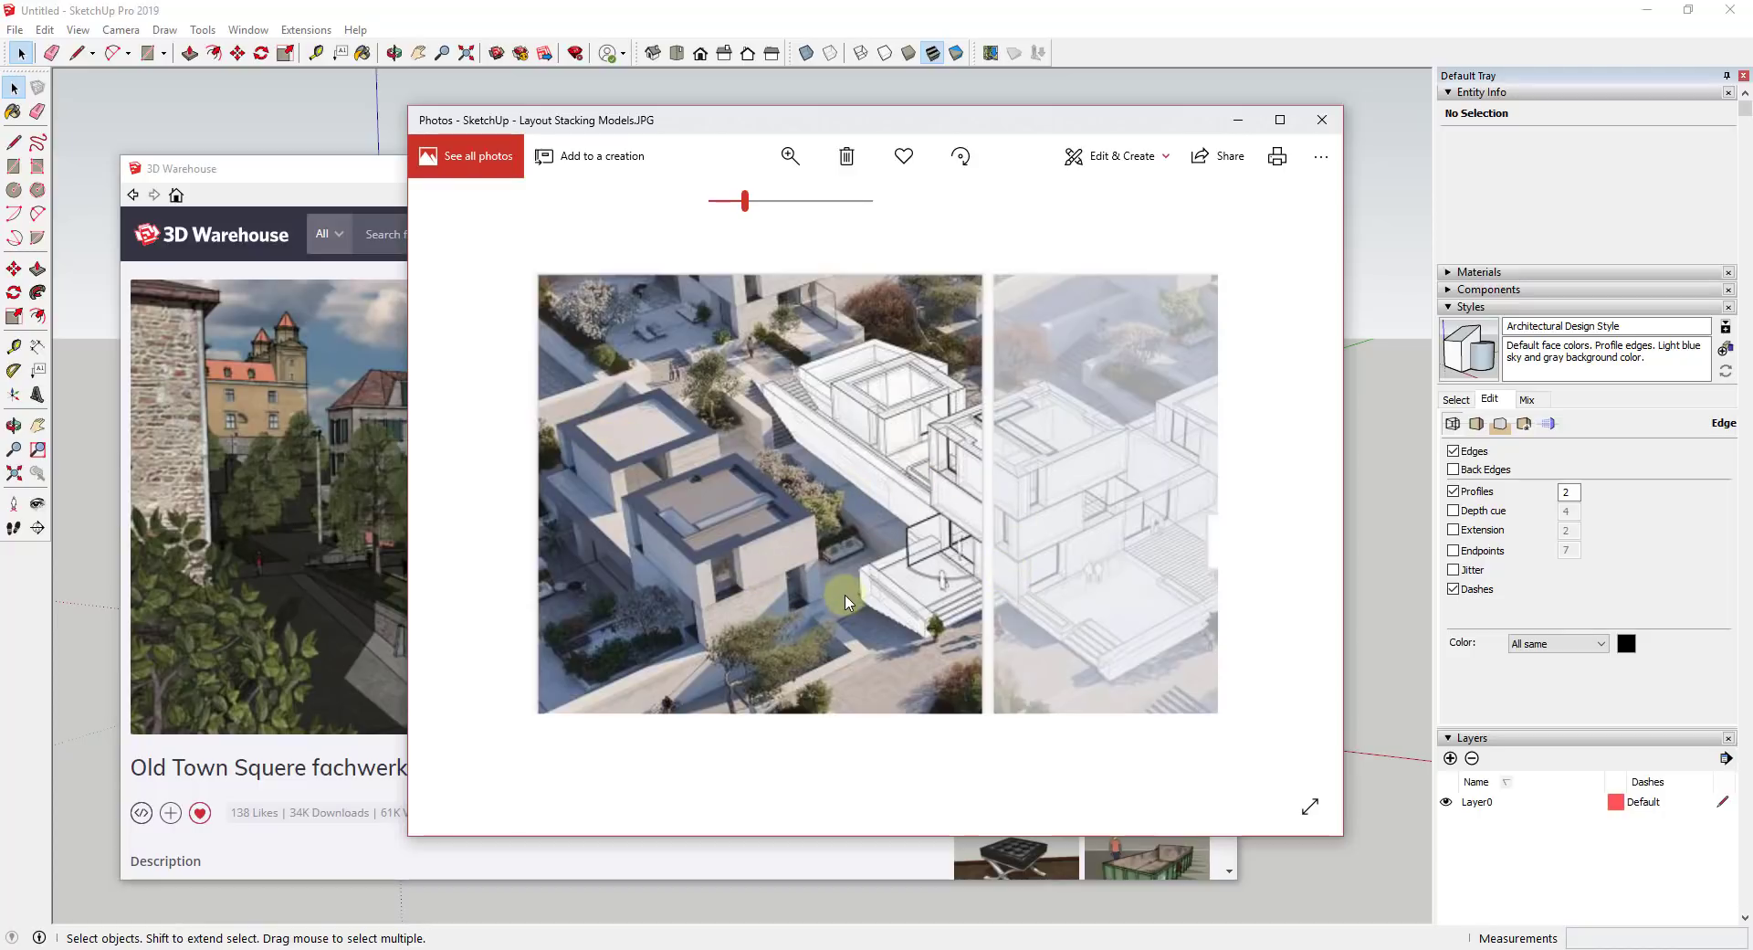
scroll(869, 444, "down", 1)
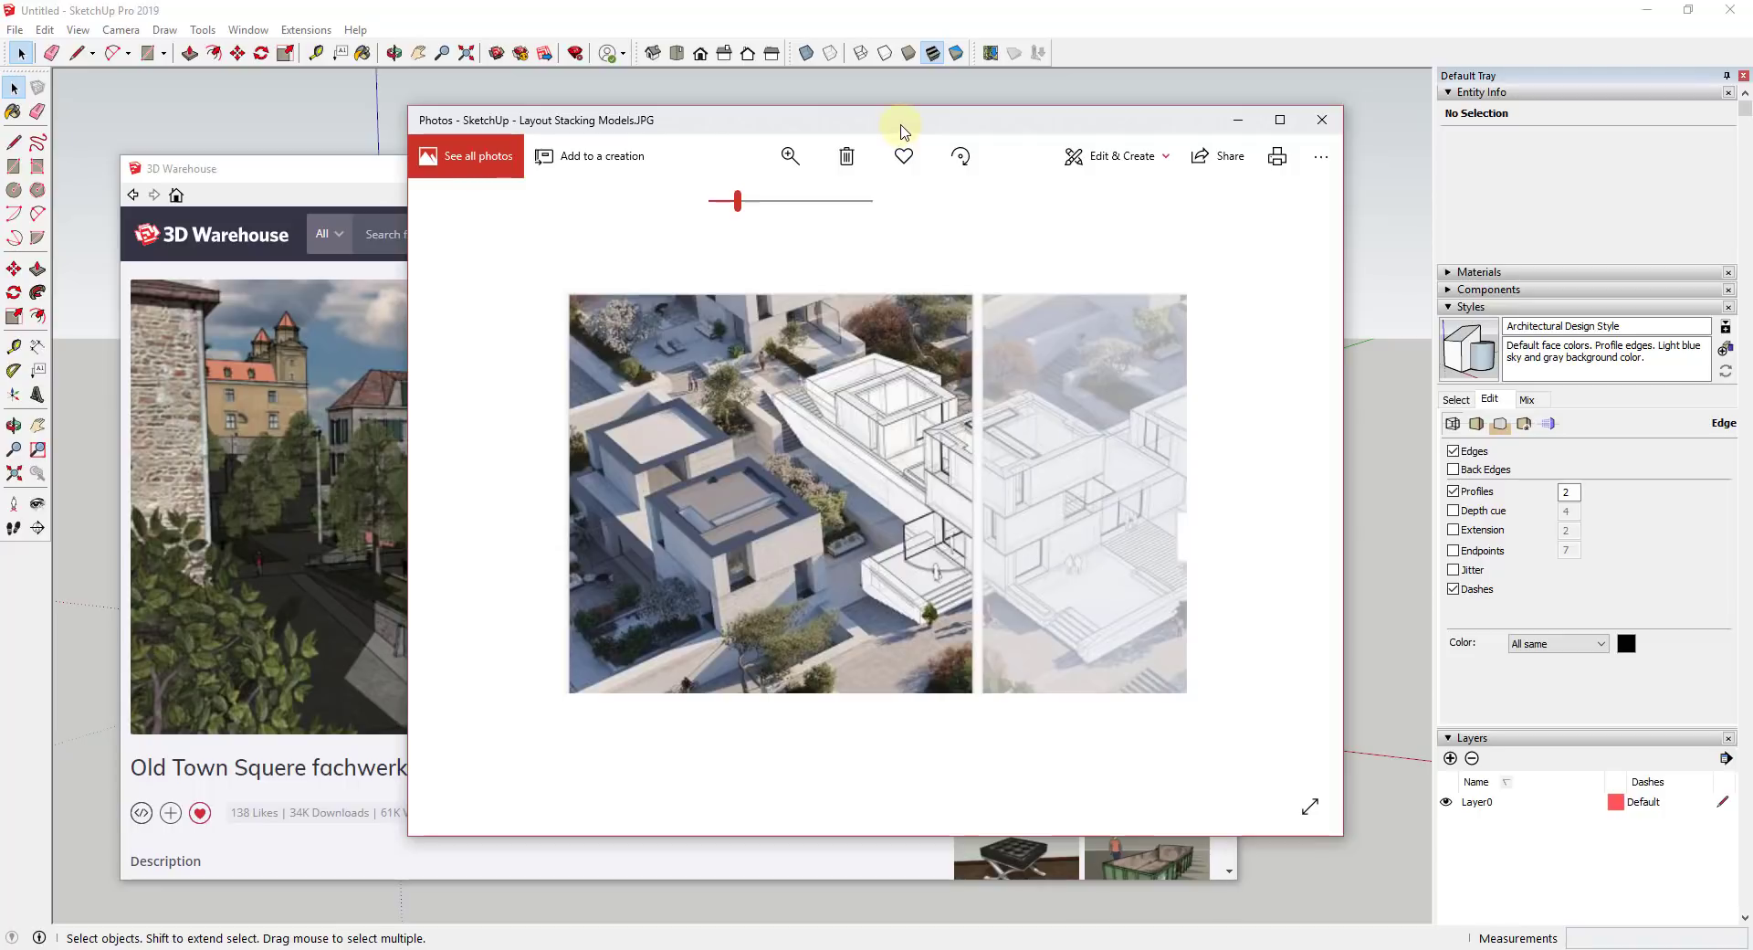
left_click_drag(901, 131, 1165, 158)
left_click(1586, 147)
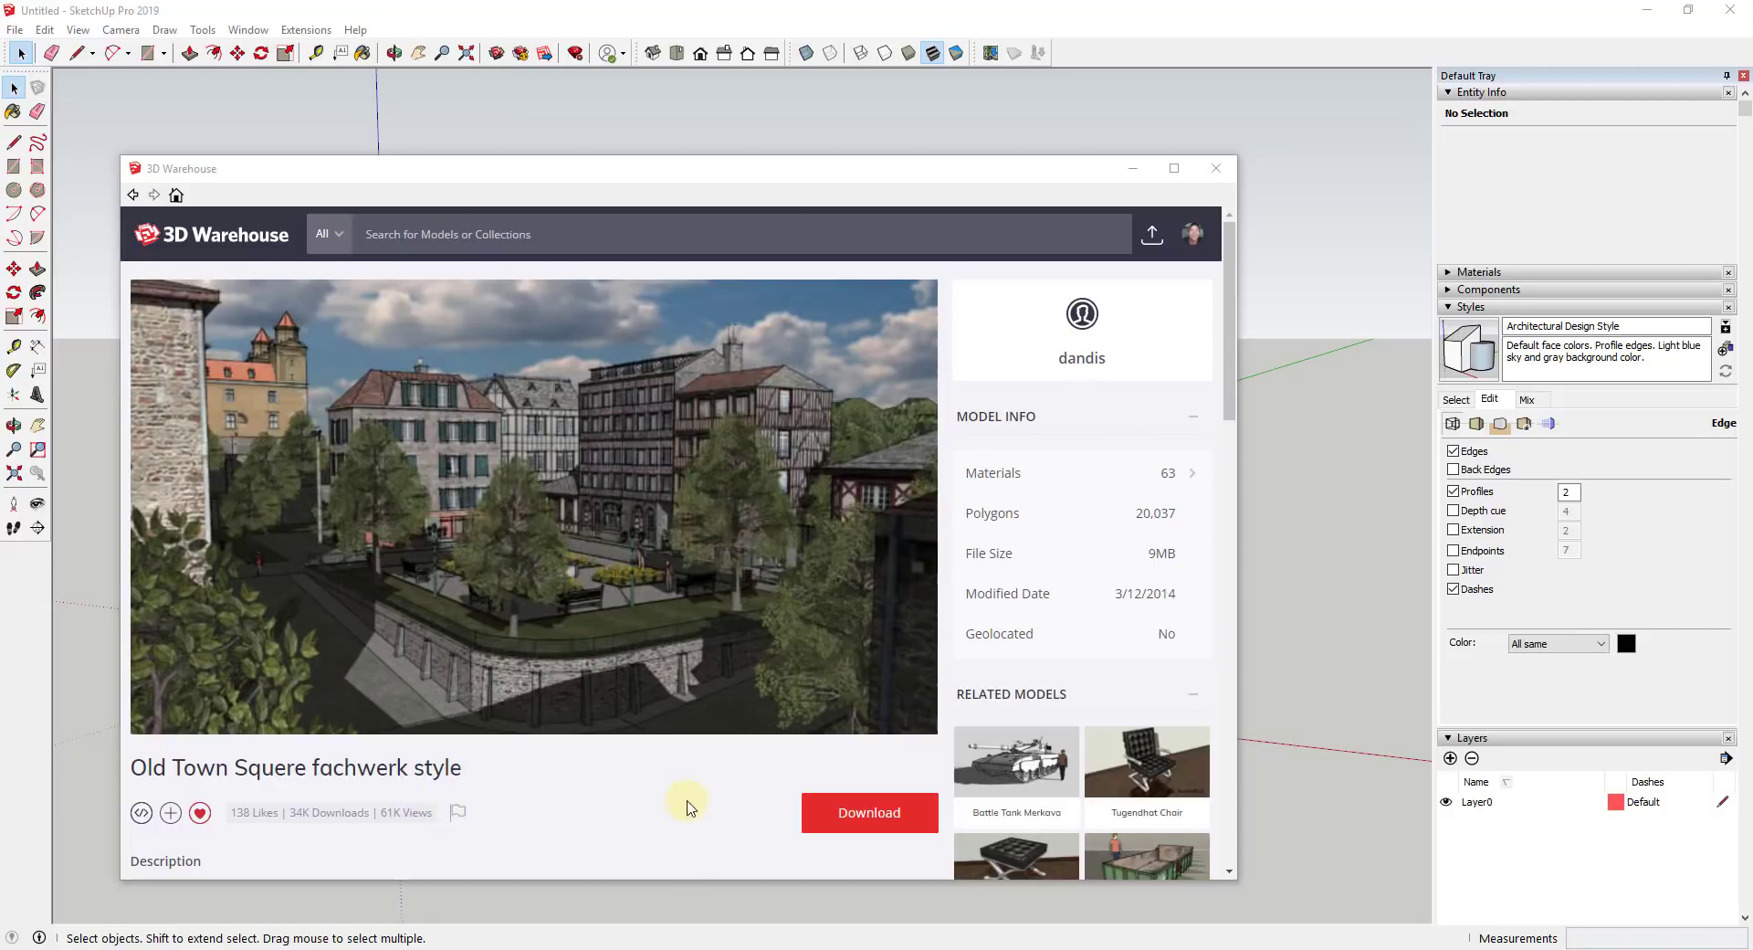
Load the Old Town Squere fachwerk style model from 3D Warehouse directly into the drawing and place it at the origin
left_click(872, 817)
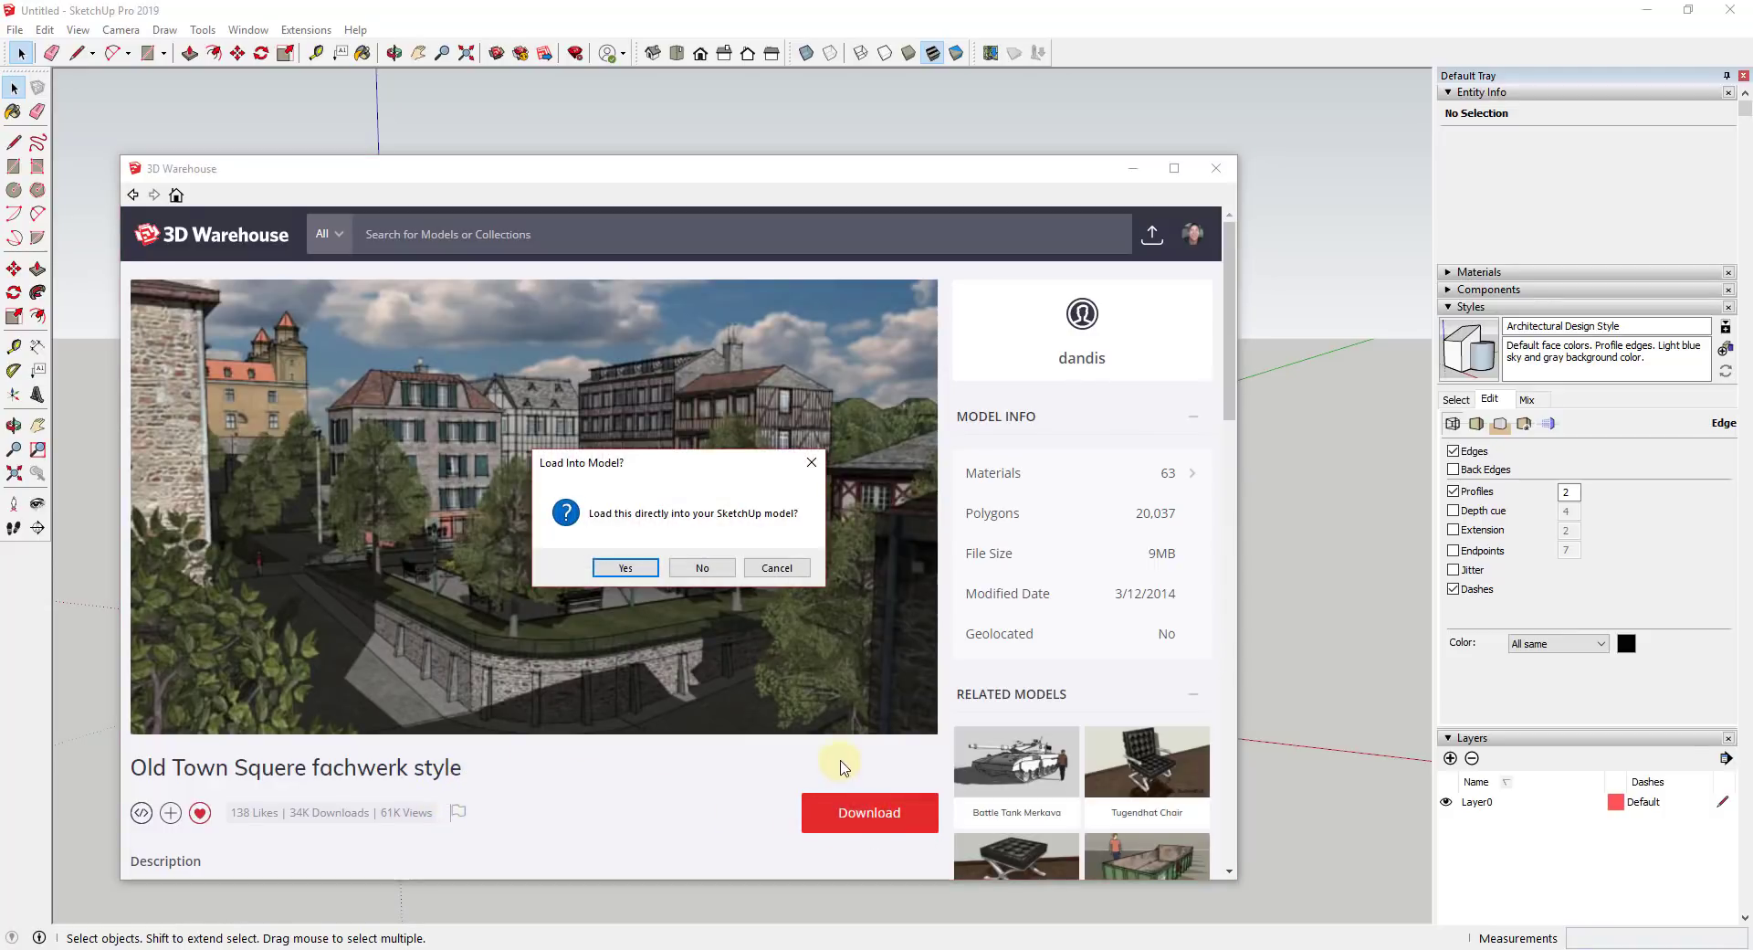
left_click(613, 570)
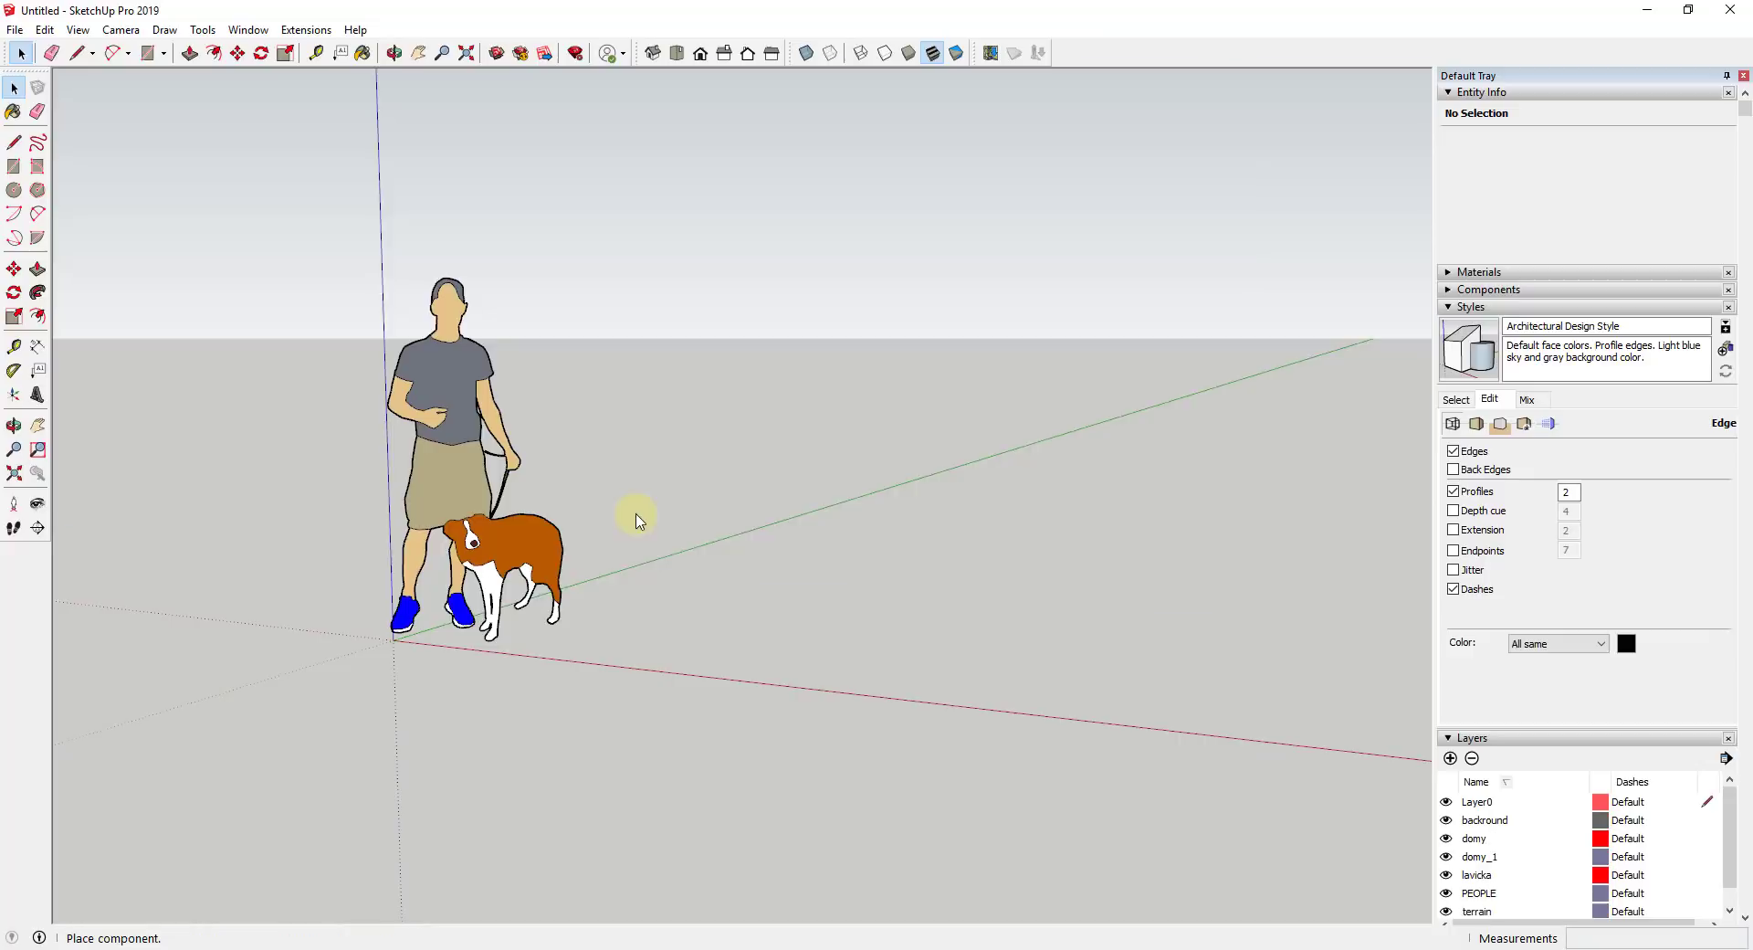
left_click(395, 641)
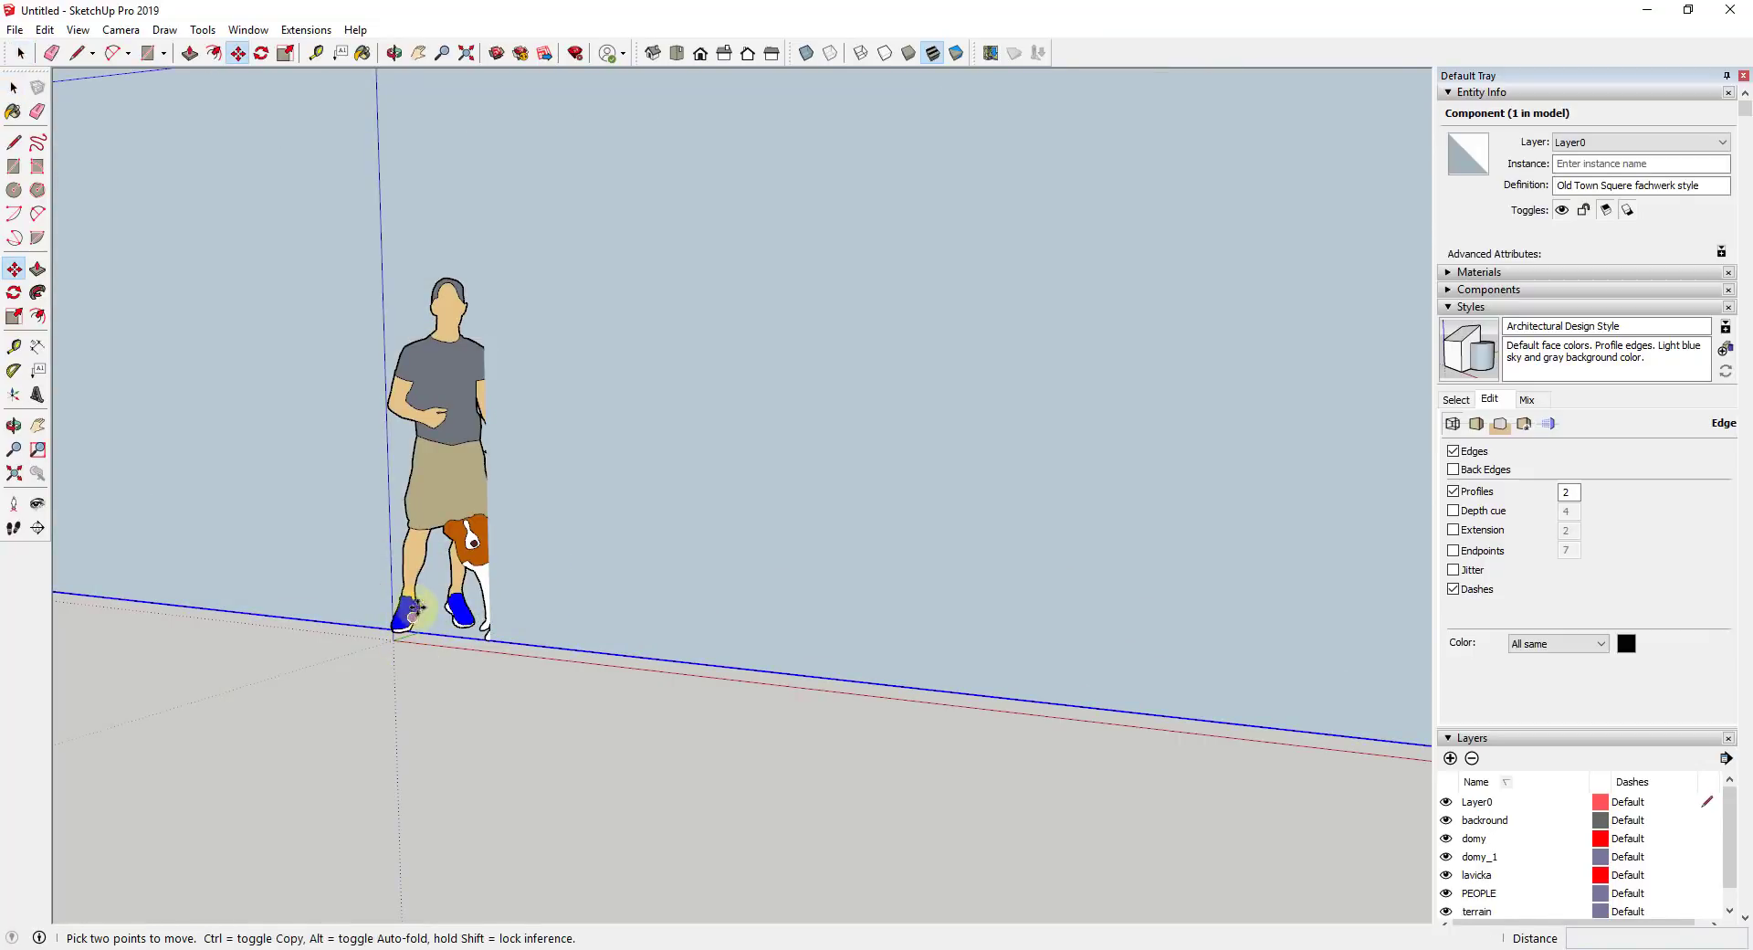
Erase the default figure of the man with the dog at the origin
key("e")
left_click(458, 584)
key("space")
left_click(233, 263)
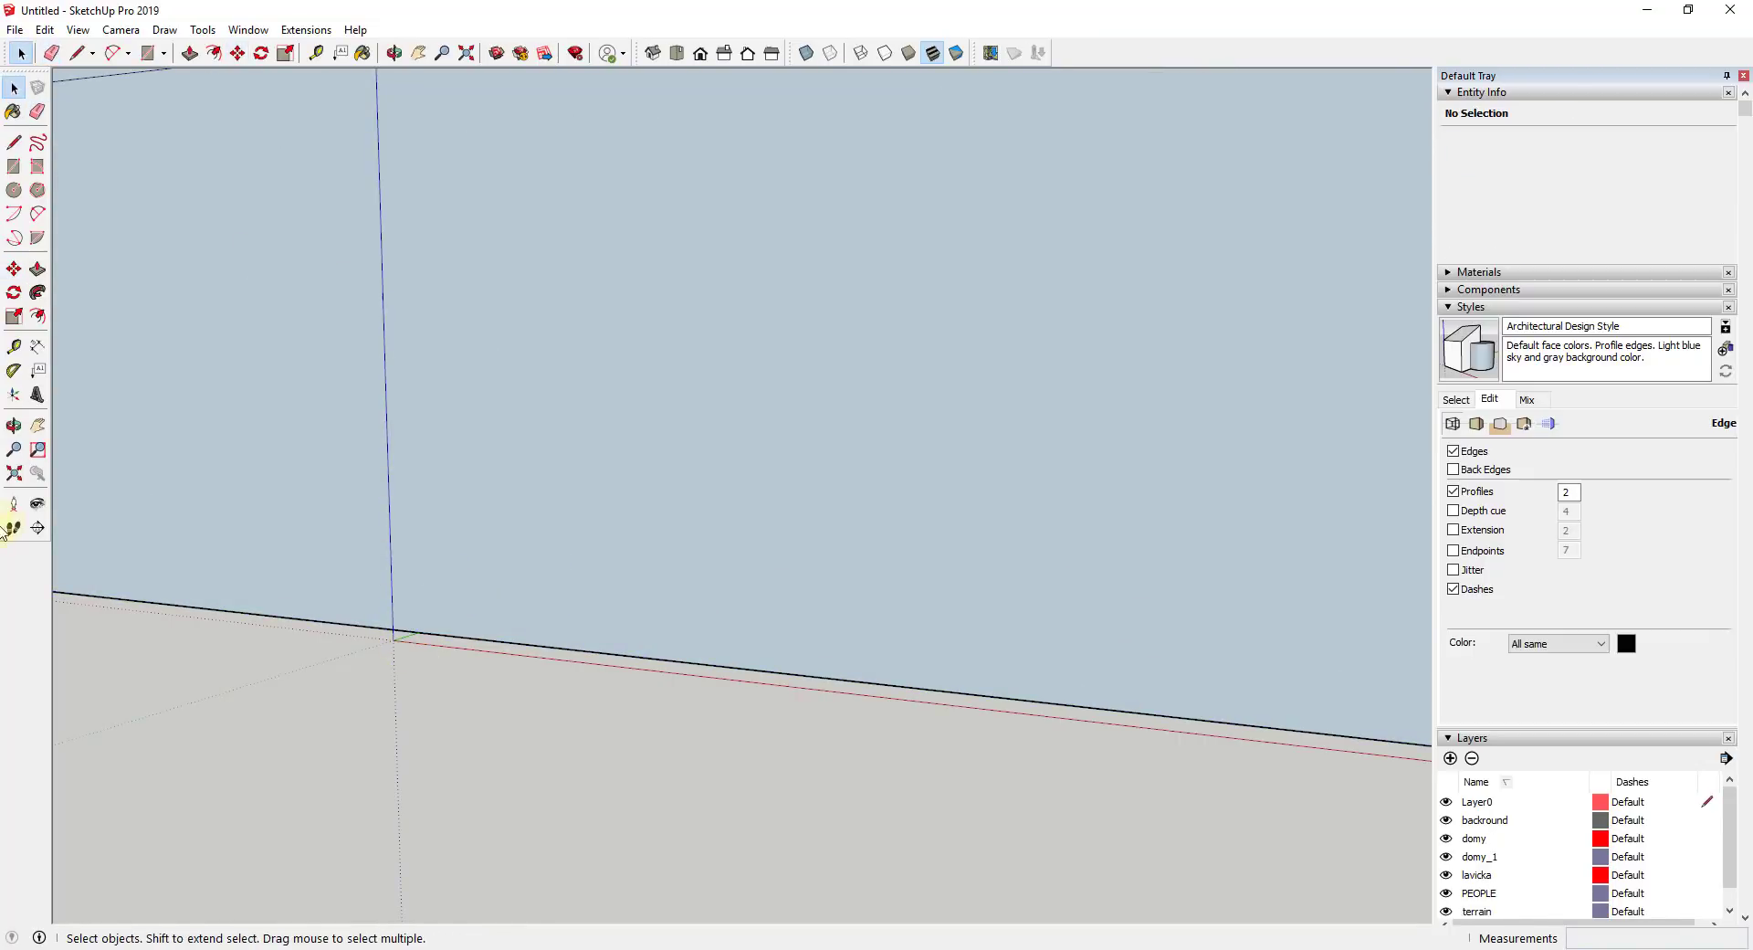
Examine the whole imported town, including the sky backdrop and the surrounding tree clusters, from several angles
left_click(13, 473)
scroll(782, 470, "down", 2)
middle_click_drag(782, 469, 920, 548)
scroll(959, 621, "up", 3)
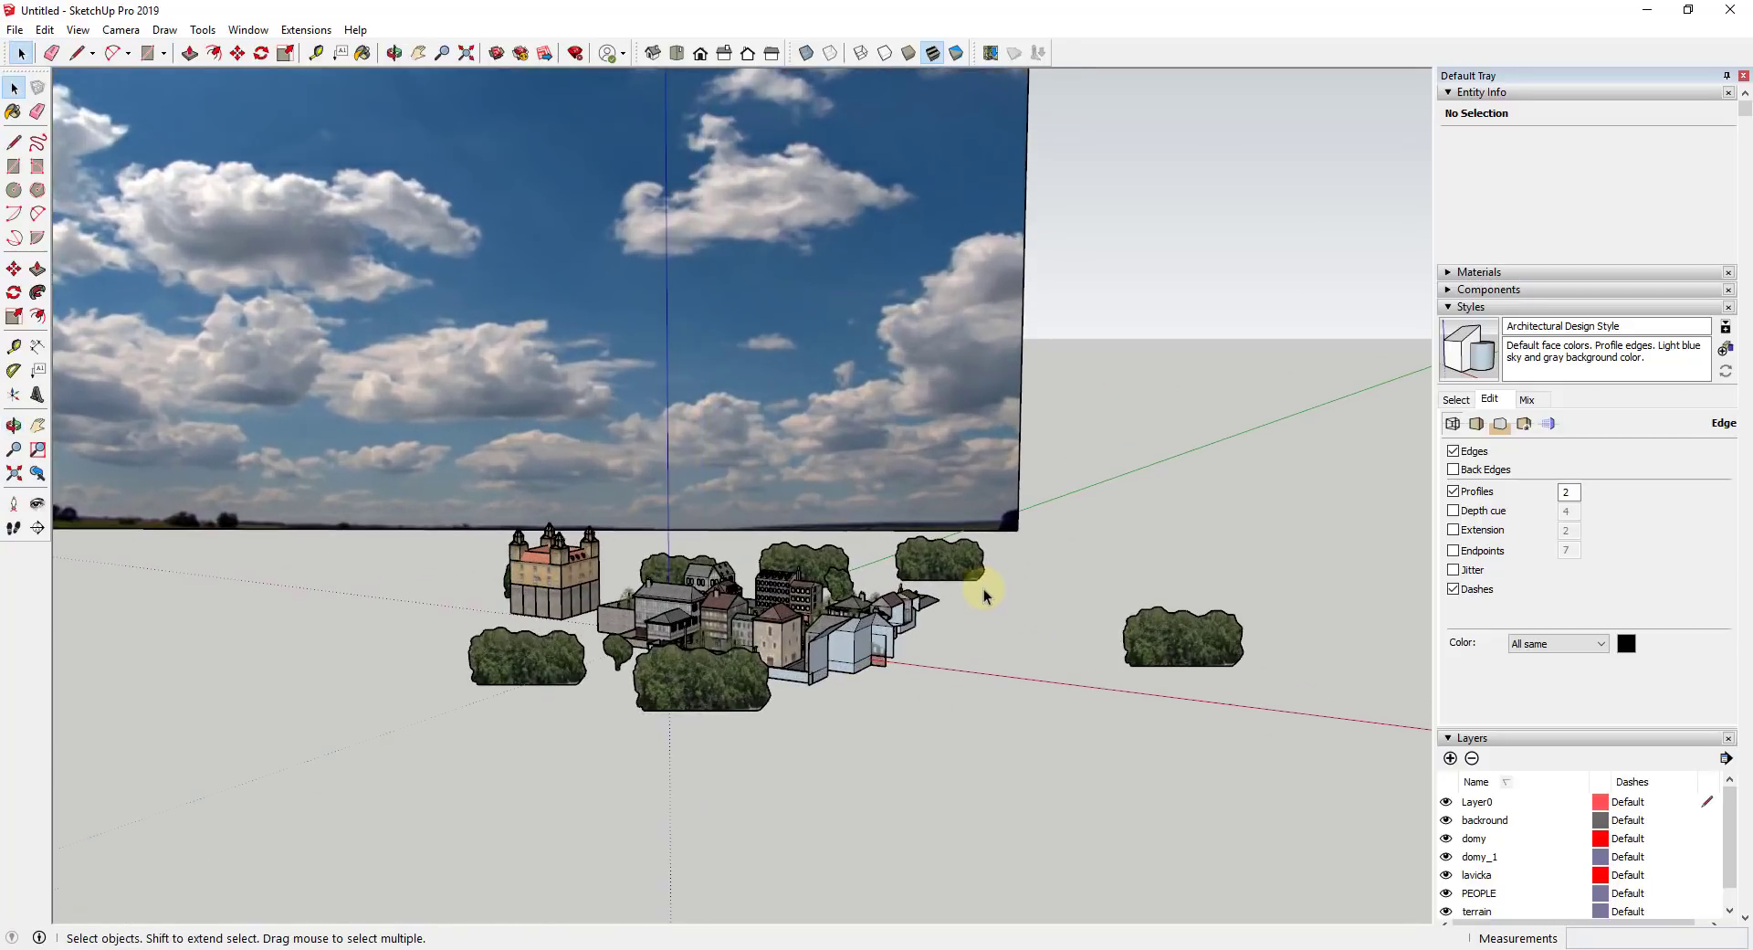
middle_click_drag(959, 637, 270, 735)
scroll(841, 676, "down", 3)
scroll(568, 617, "up", 5)
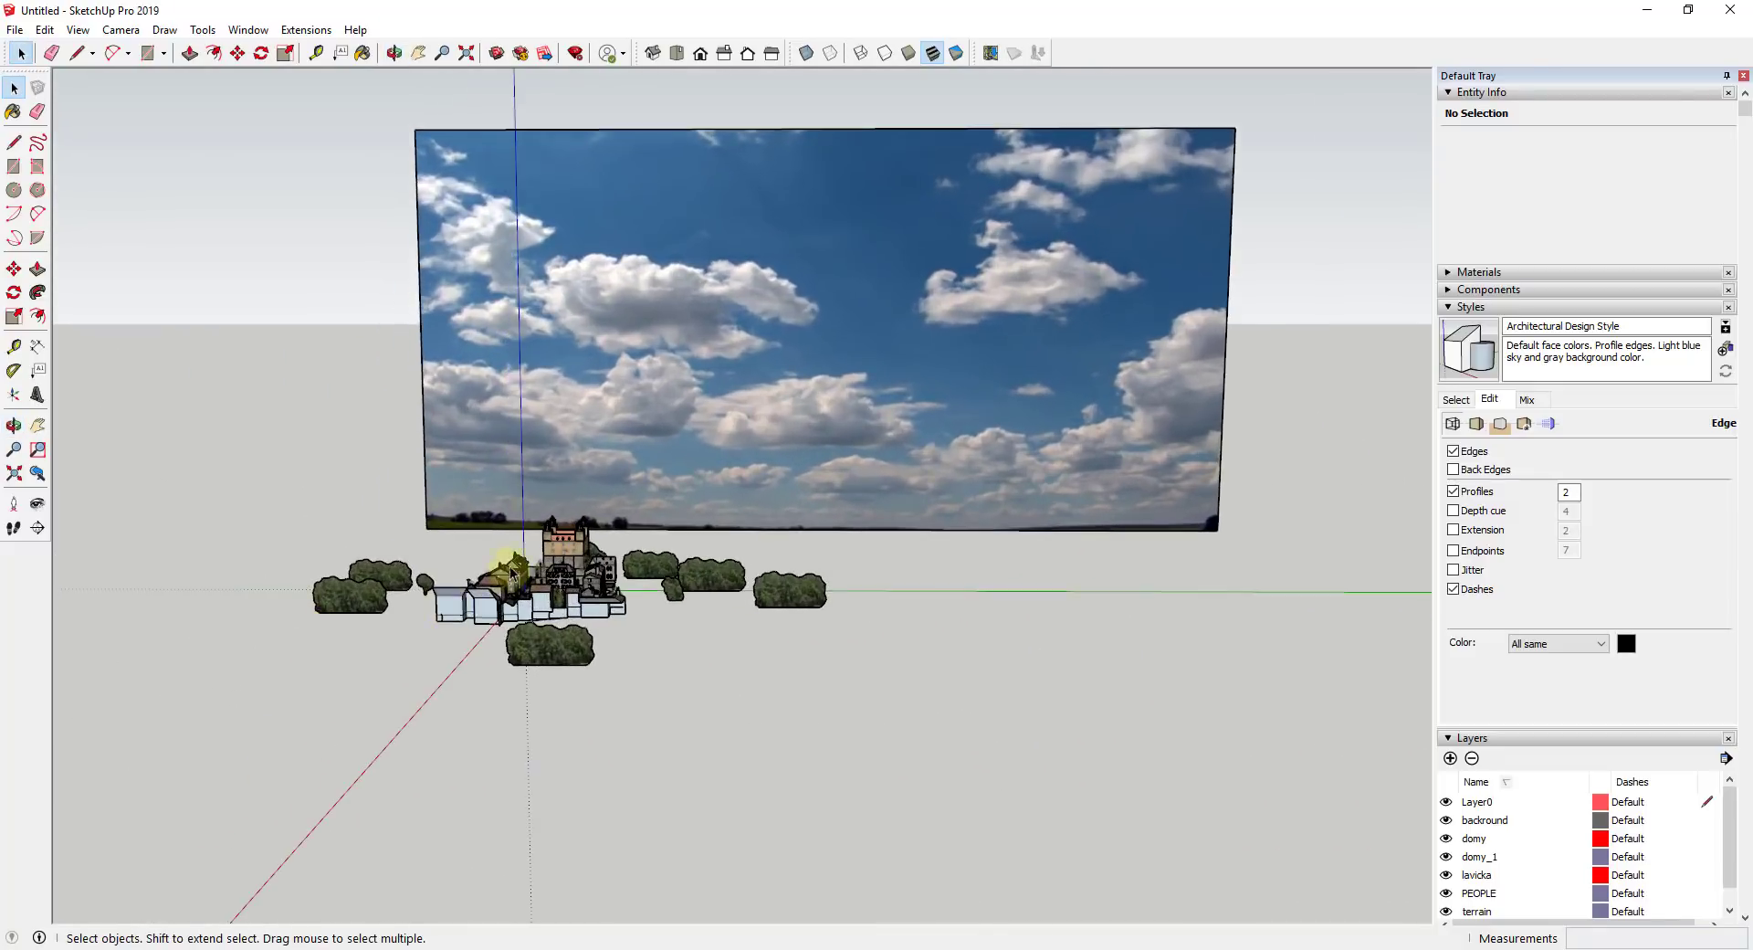
scroll(627, 708, "up", 3)
middle_click_drag(626, 707, 430, 715)
scroll(599, 647, "down", 10)
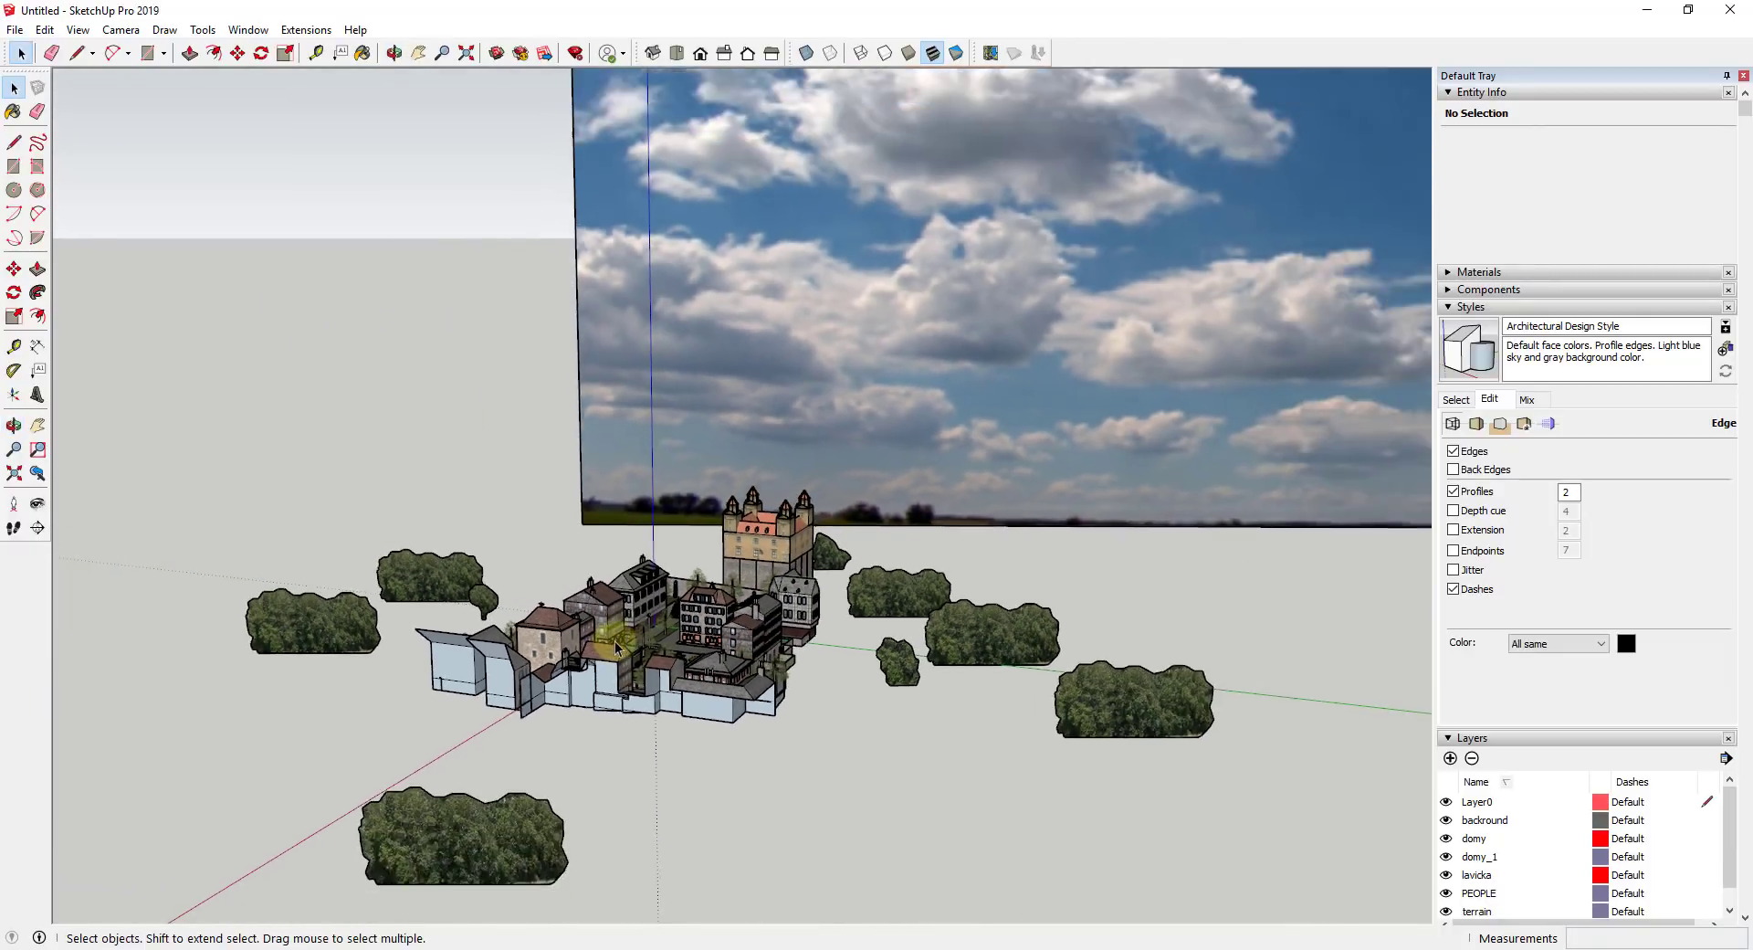
scroll(584, 656, "down", 2)
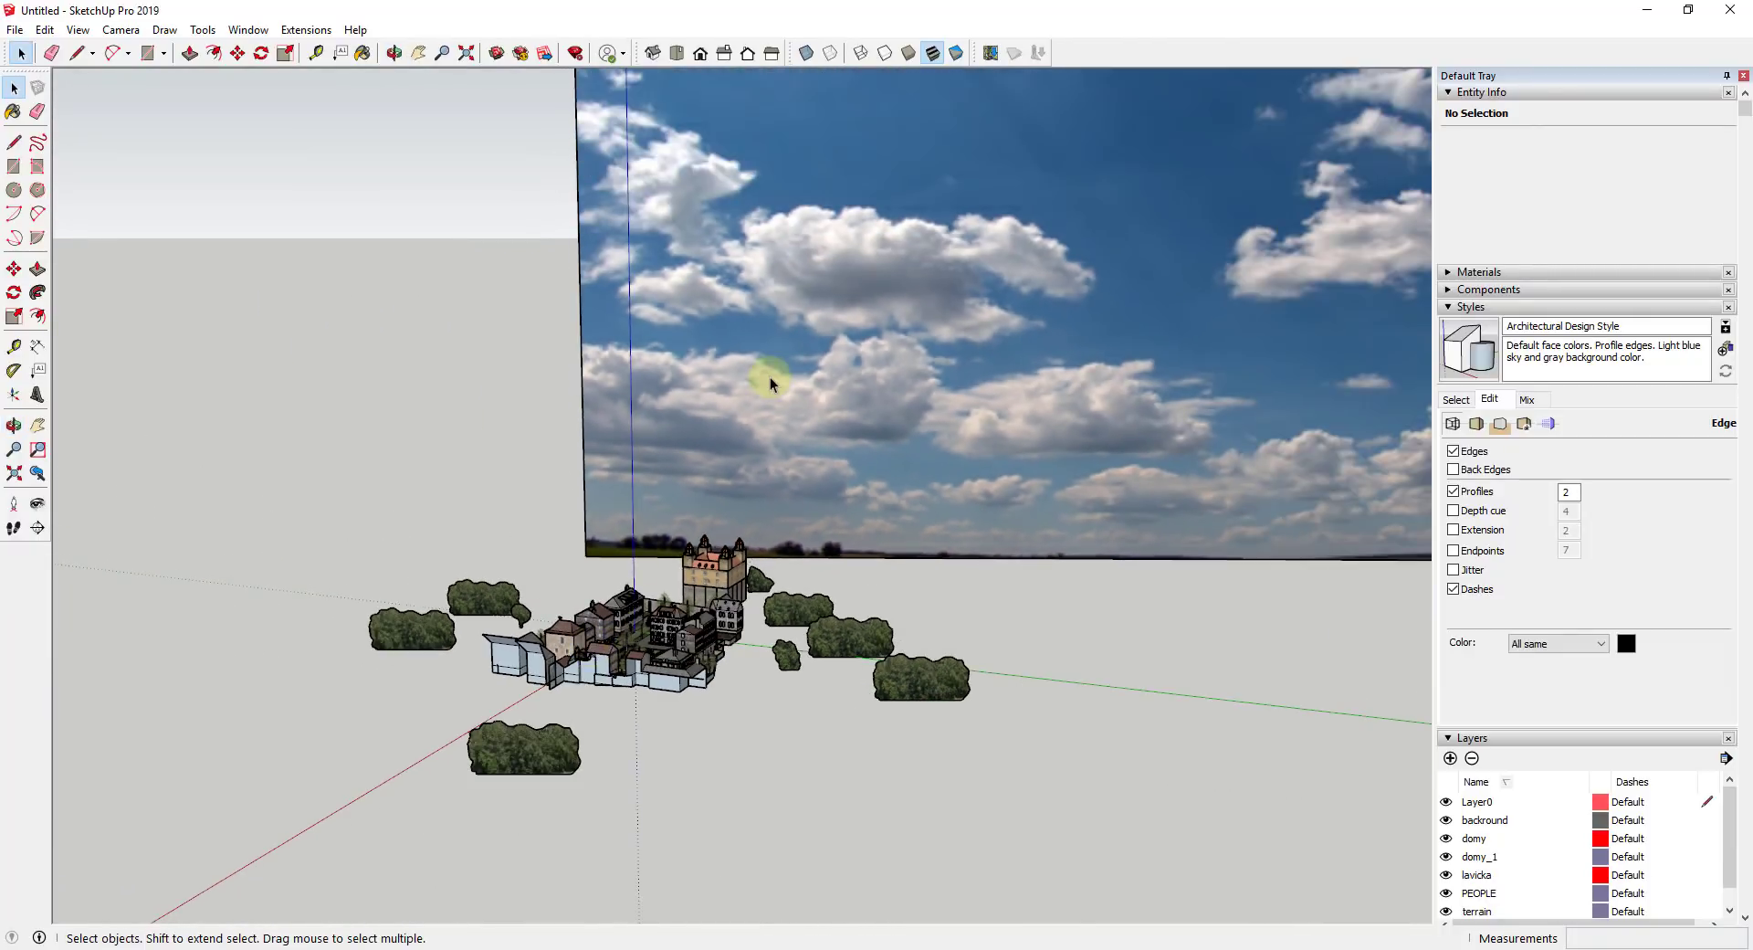
Open the town component for editing and delete the large sky backdrop behind the buildings
left_click(681, 362)
left_click(625, 373)
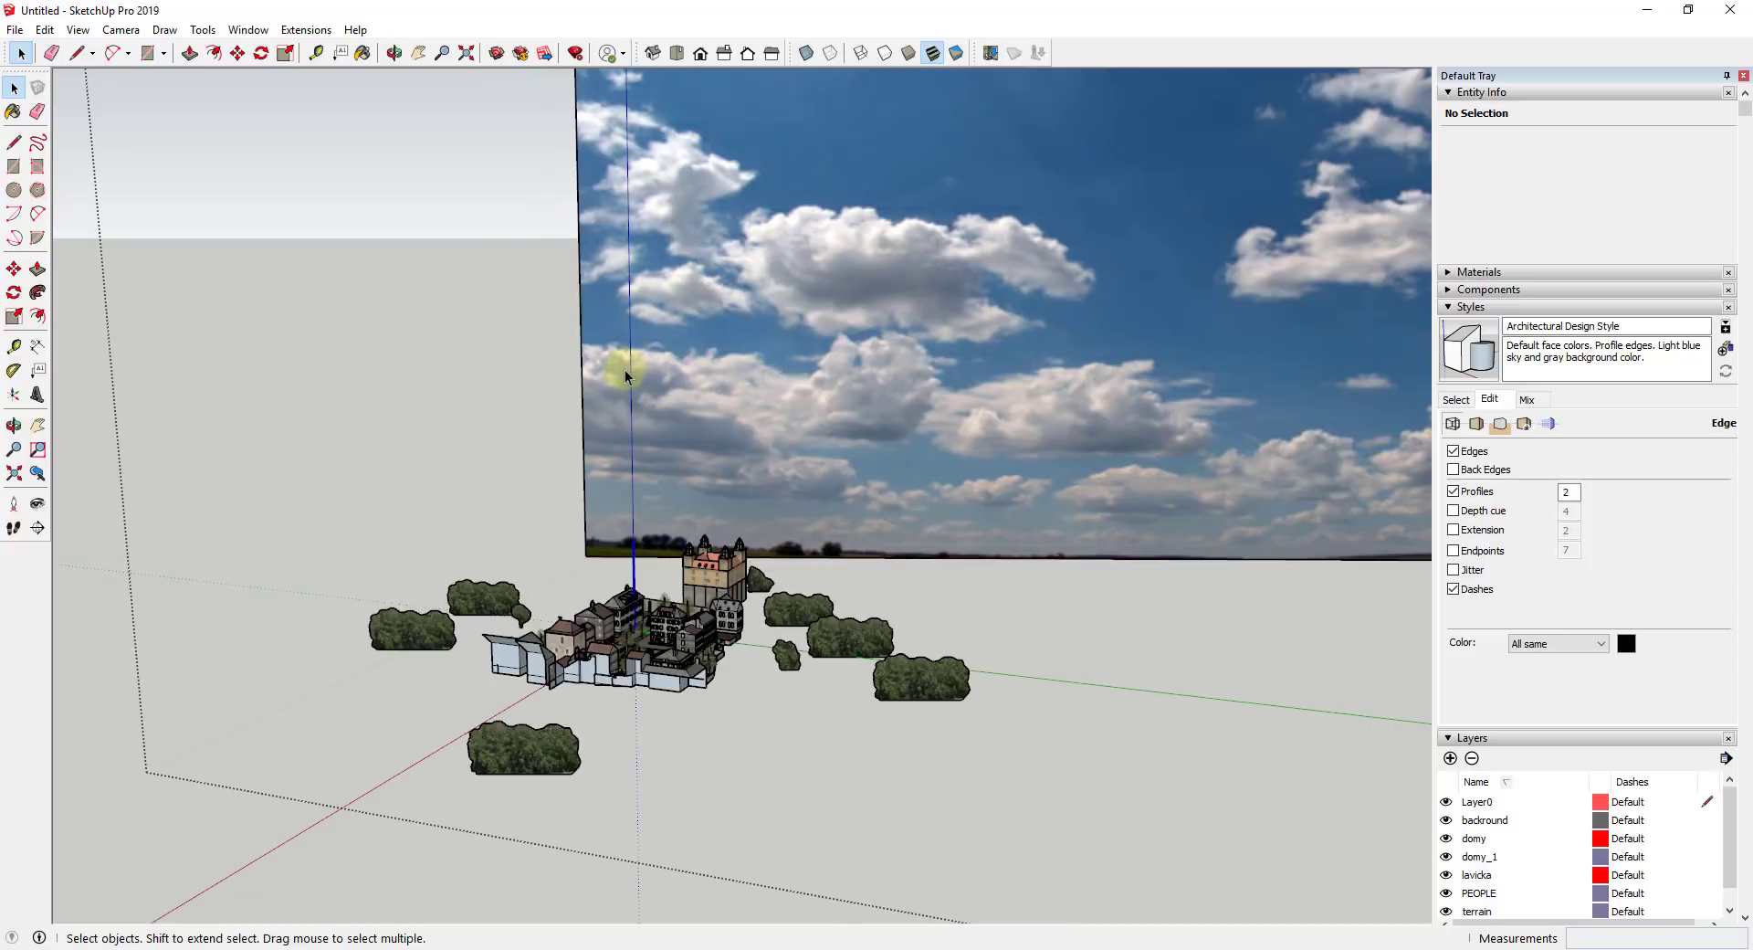
key("Delete")
left_click(802, 594)
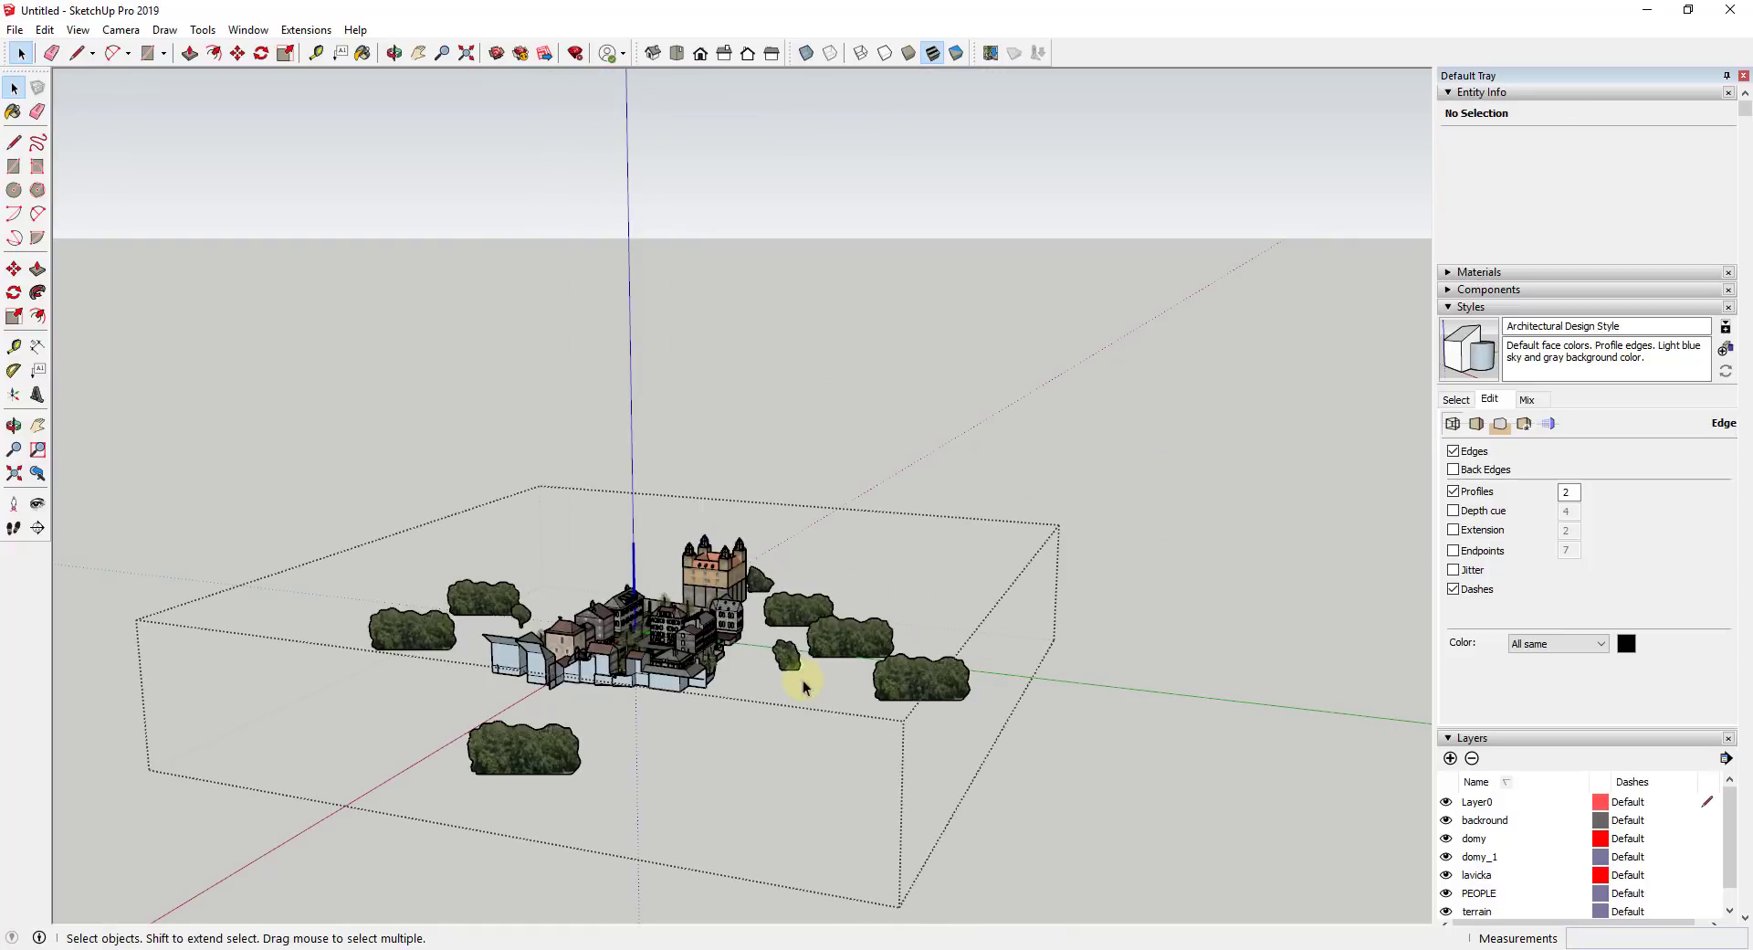
Examine the town square, its fountain garden and the surrounding buildings from above at different distances
scroll(640, 657, "up", 10)
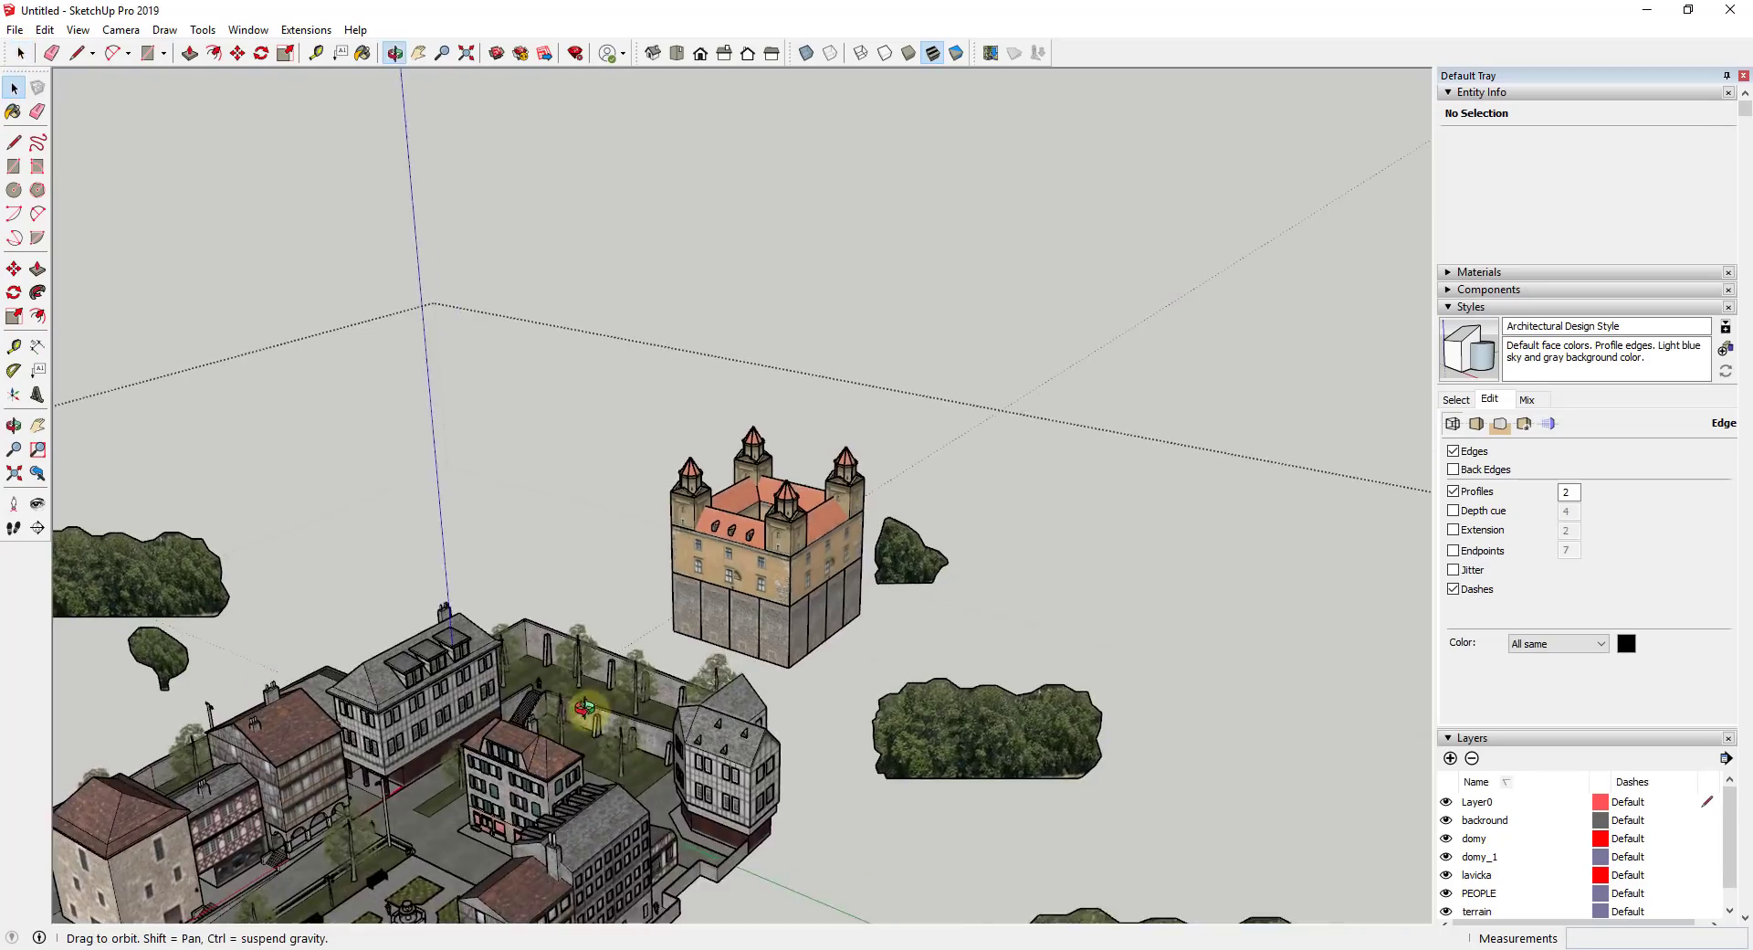
scroll(585, 708, "down", 3)
middle_click_drag(584, 708, 731, 548)
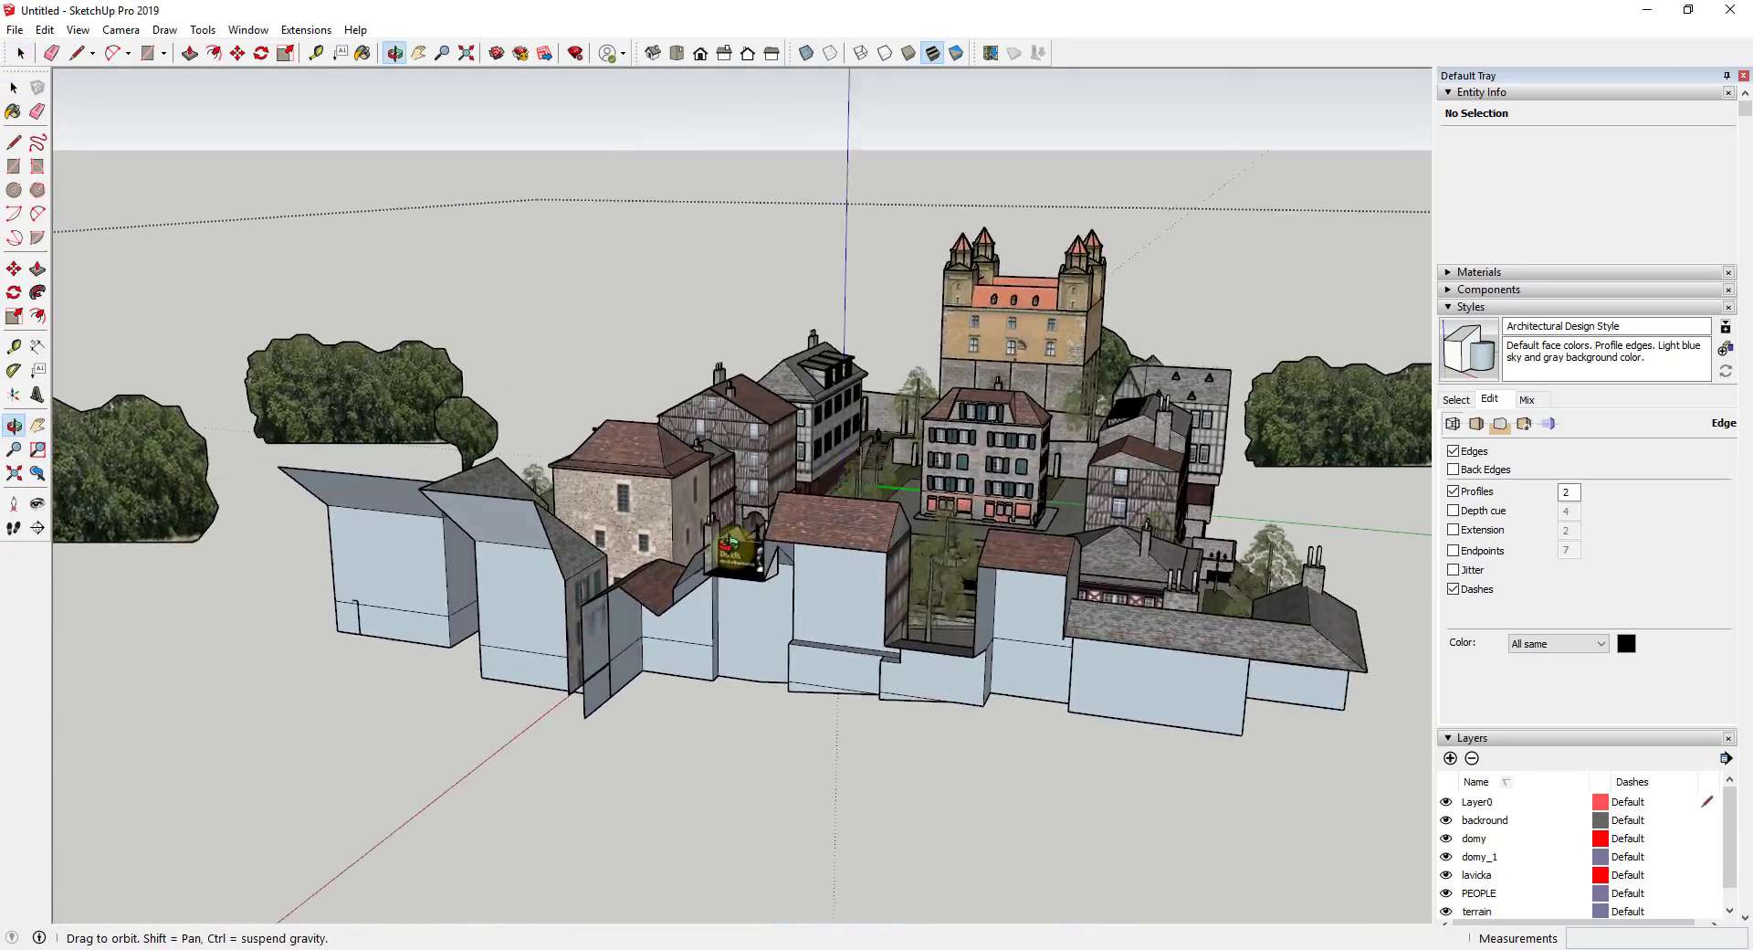
scroll(1045, 557, "up", 10)
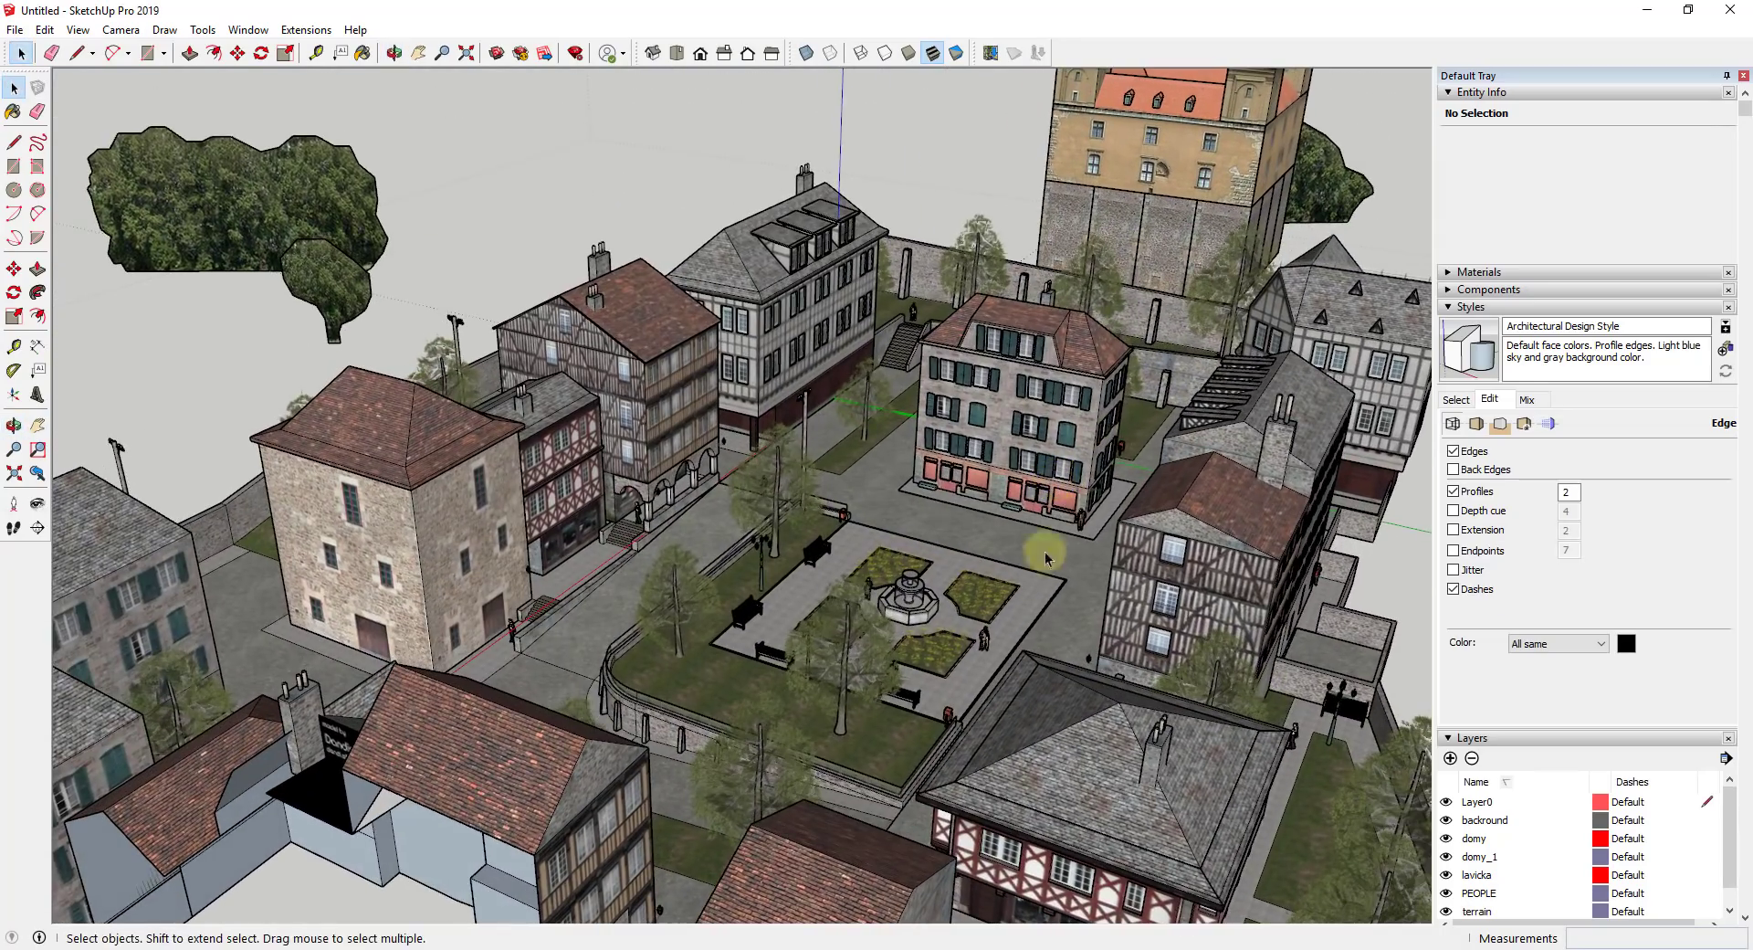
mouse_move(1134, 545)
middle_mouse_down()
mouse_move(1208, 516)
mouse_move(1107, 539)
mouse_move(1155, 516)
mouse_move(1132, 518)
middle_mouse_up()
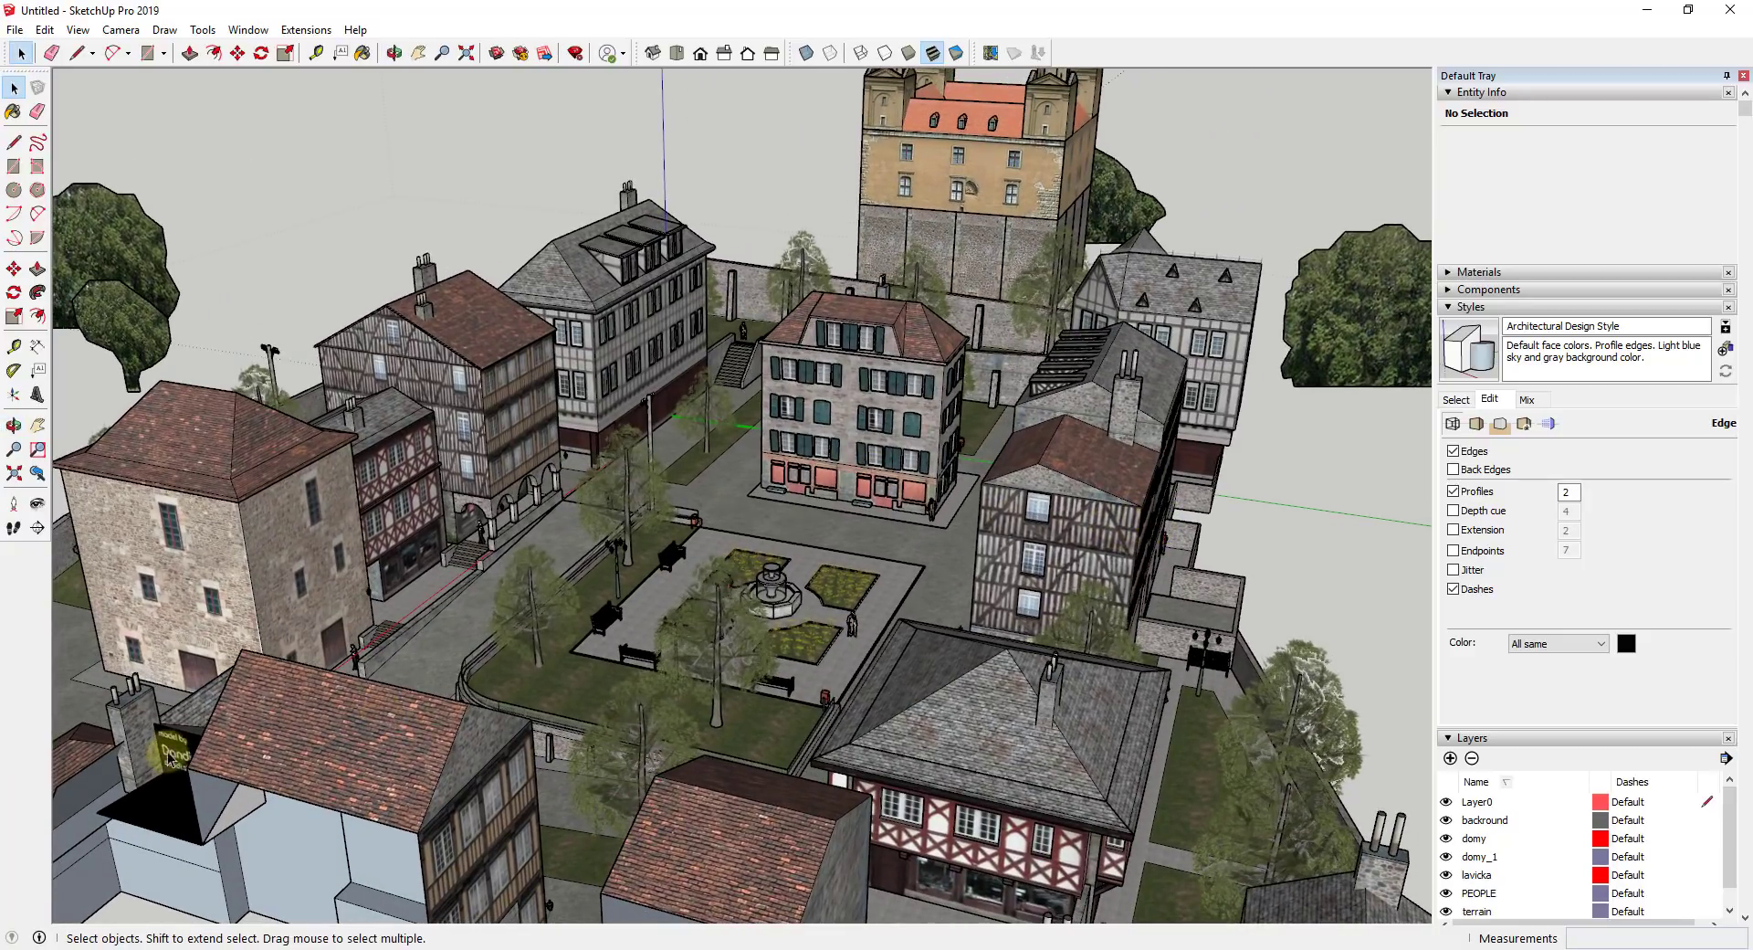
scroll(658, 656, "down", 3)
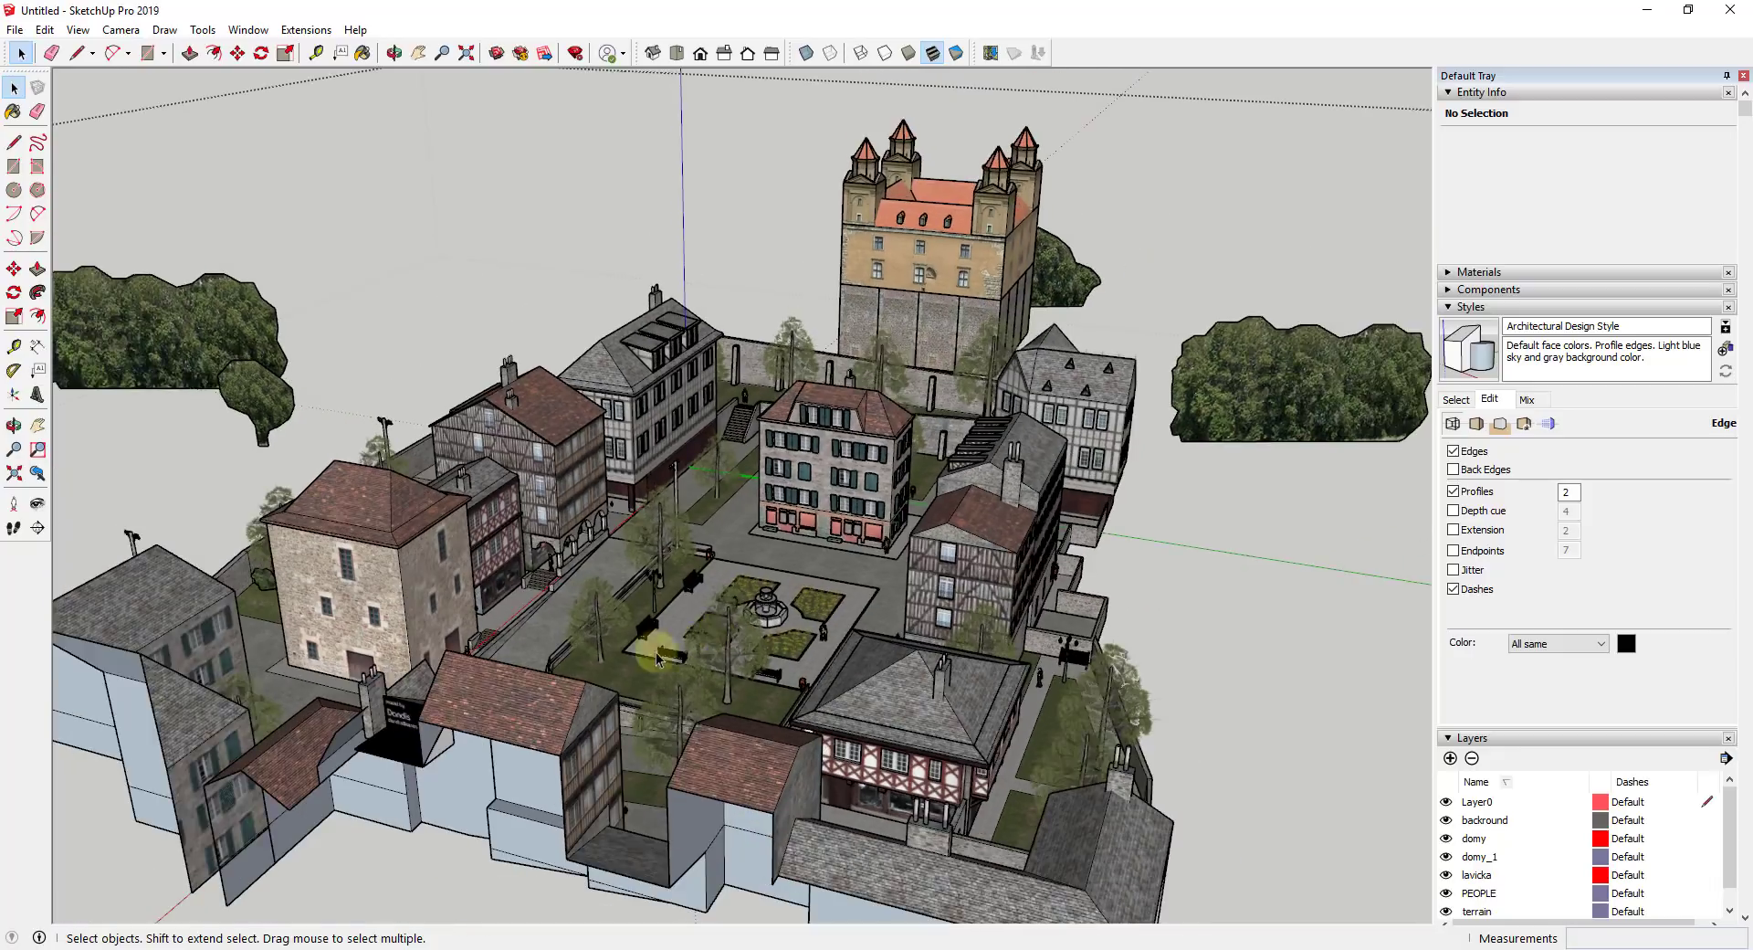
scroll(438, 853, "down", 1)
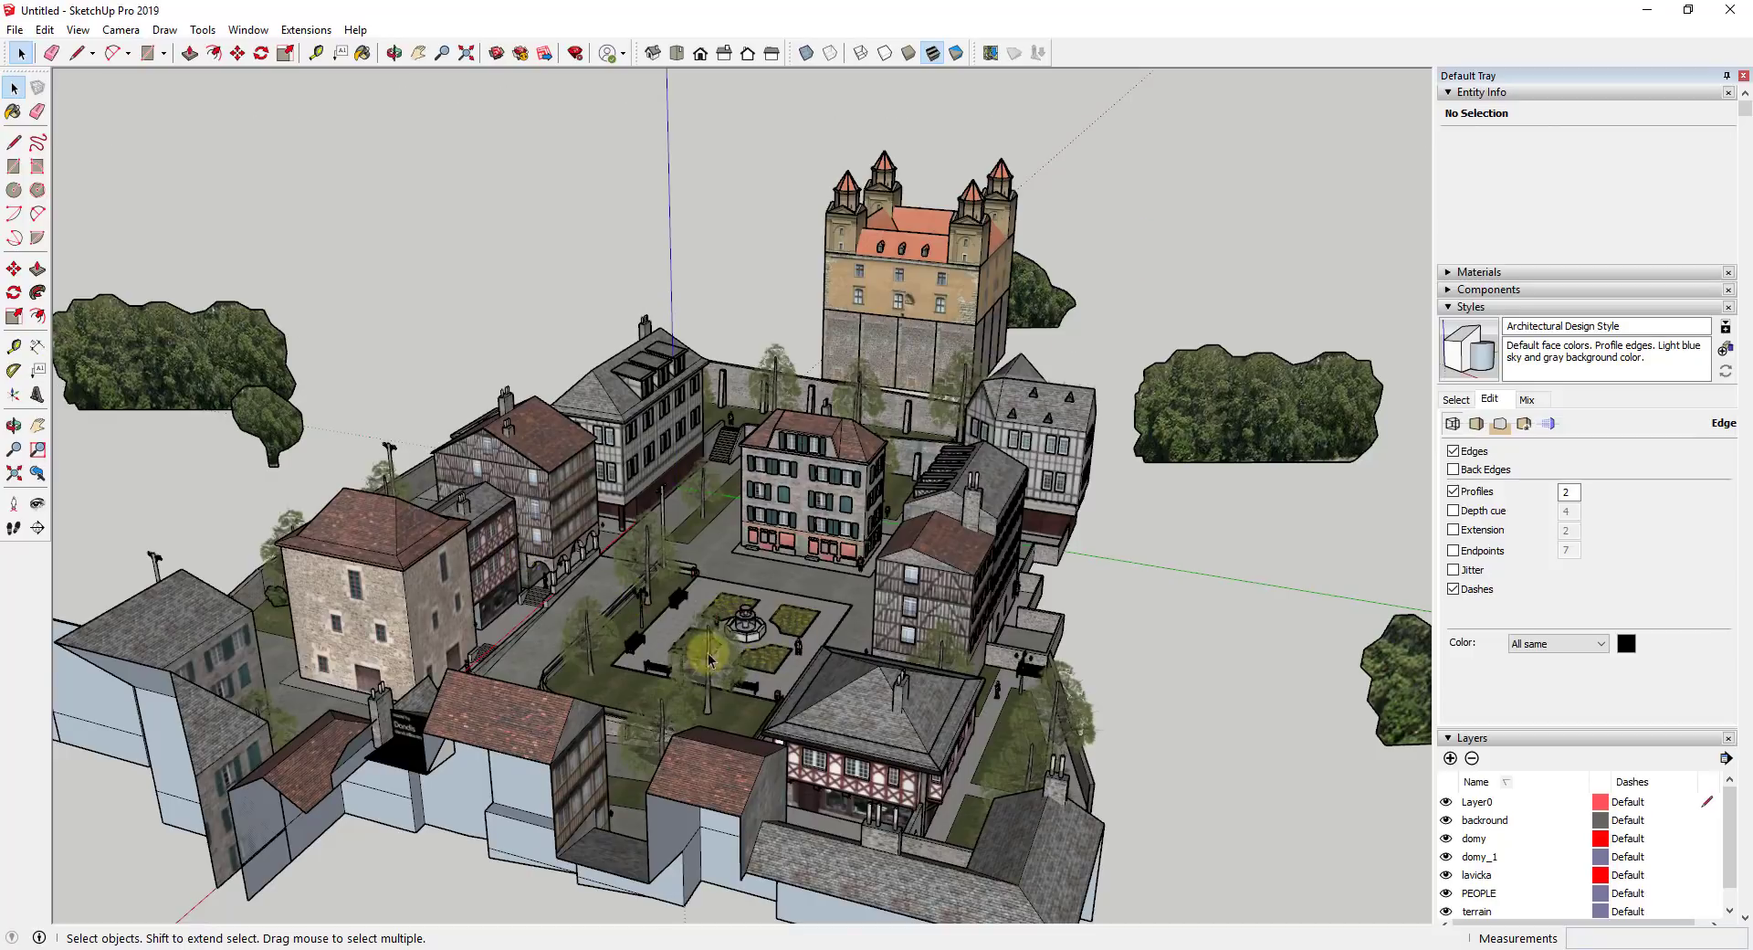
scroll(709, 659, "up", 3)
middle_click_drag(710, 599, 695, 550)
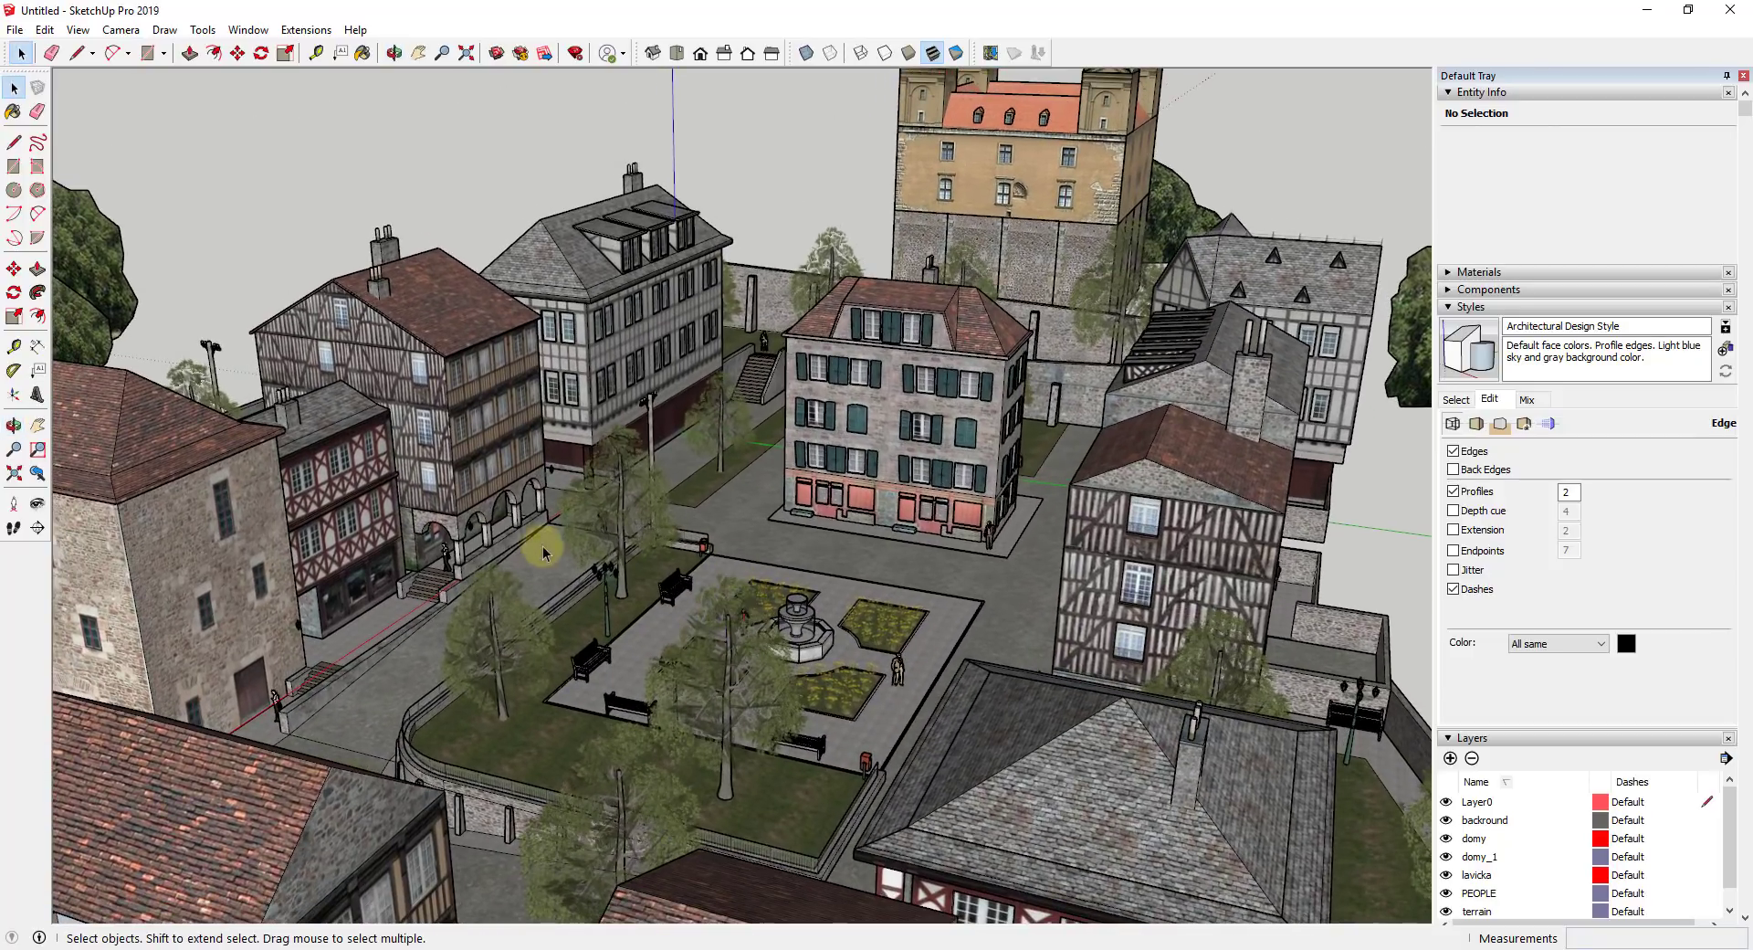
scroll(557, 630, "up", 1)
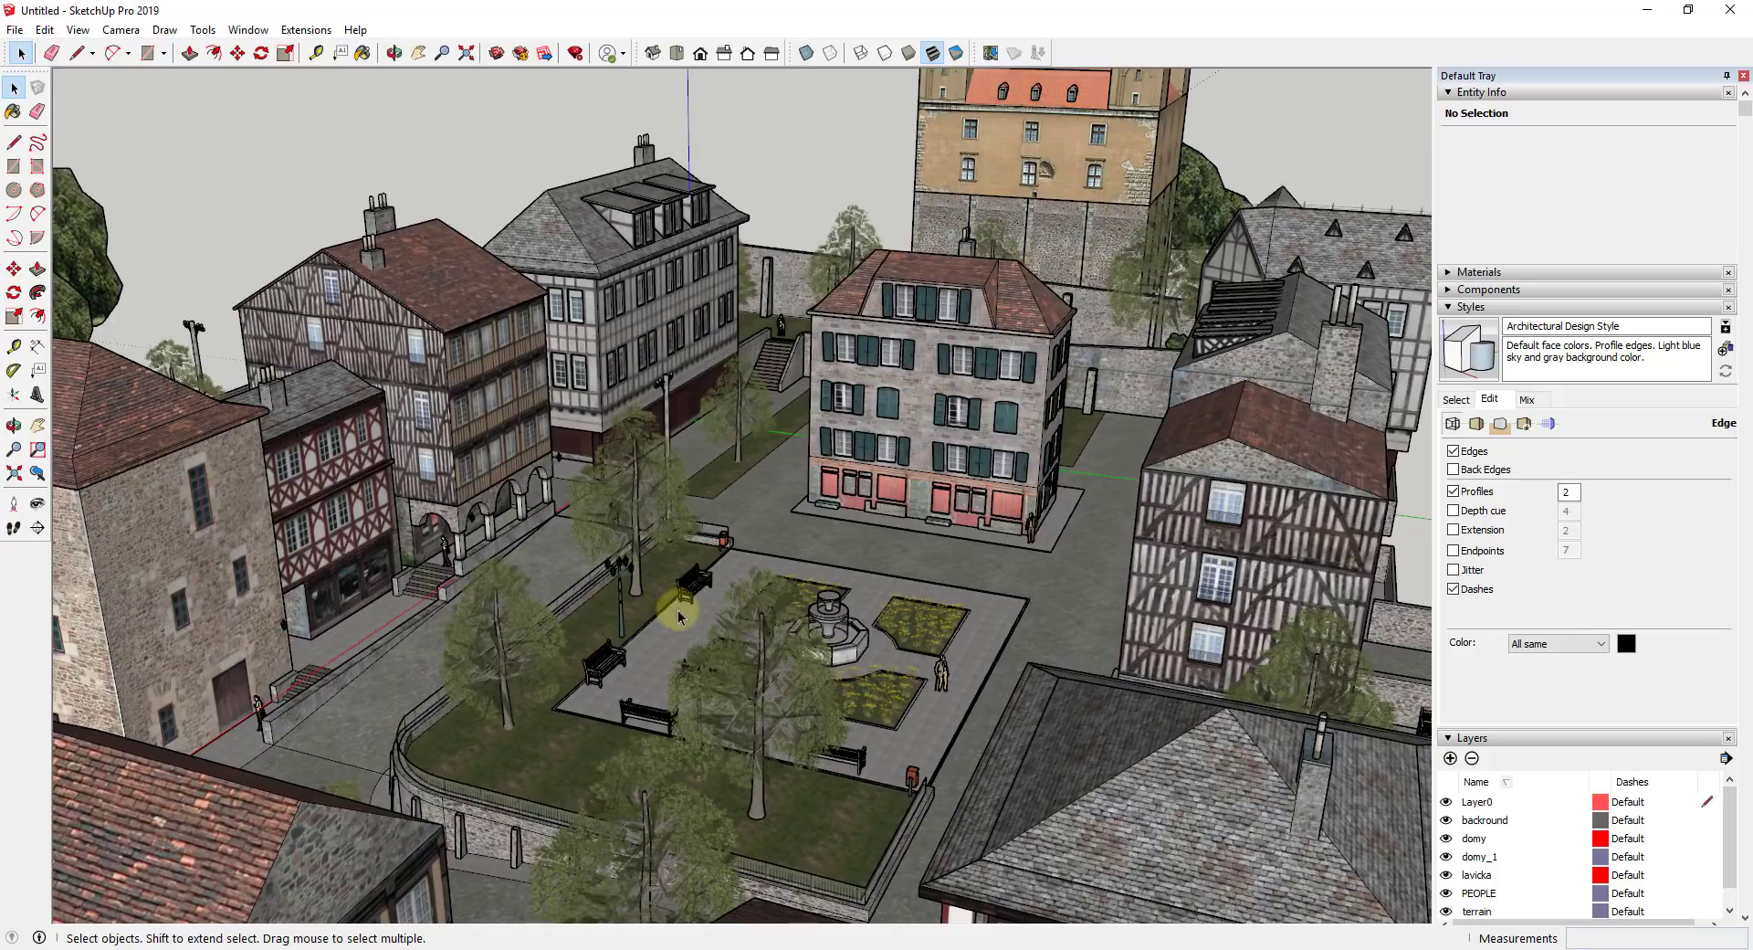
middle_click_drag(822, 537, 857, 502)
scroll(929, 403, "down", 2)
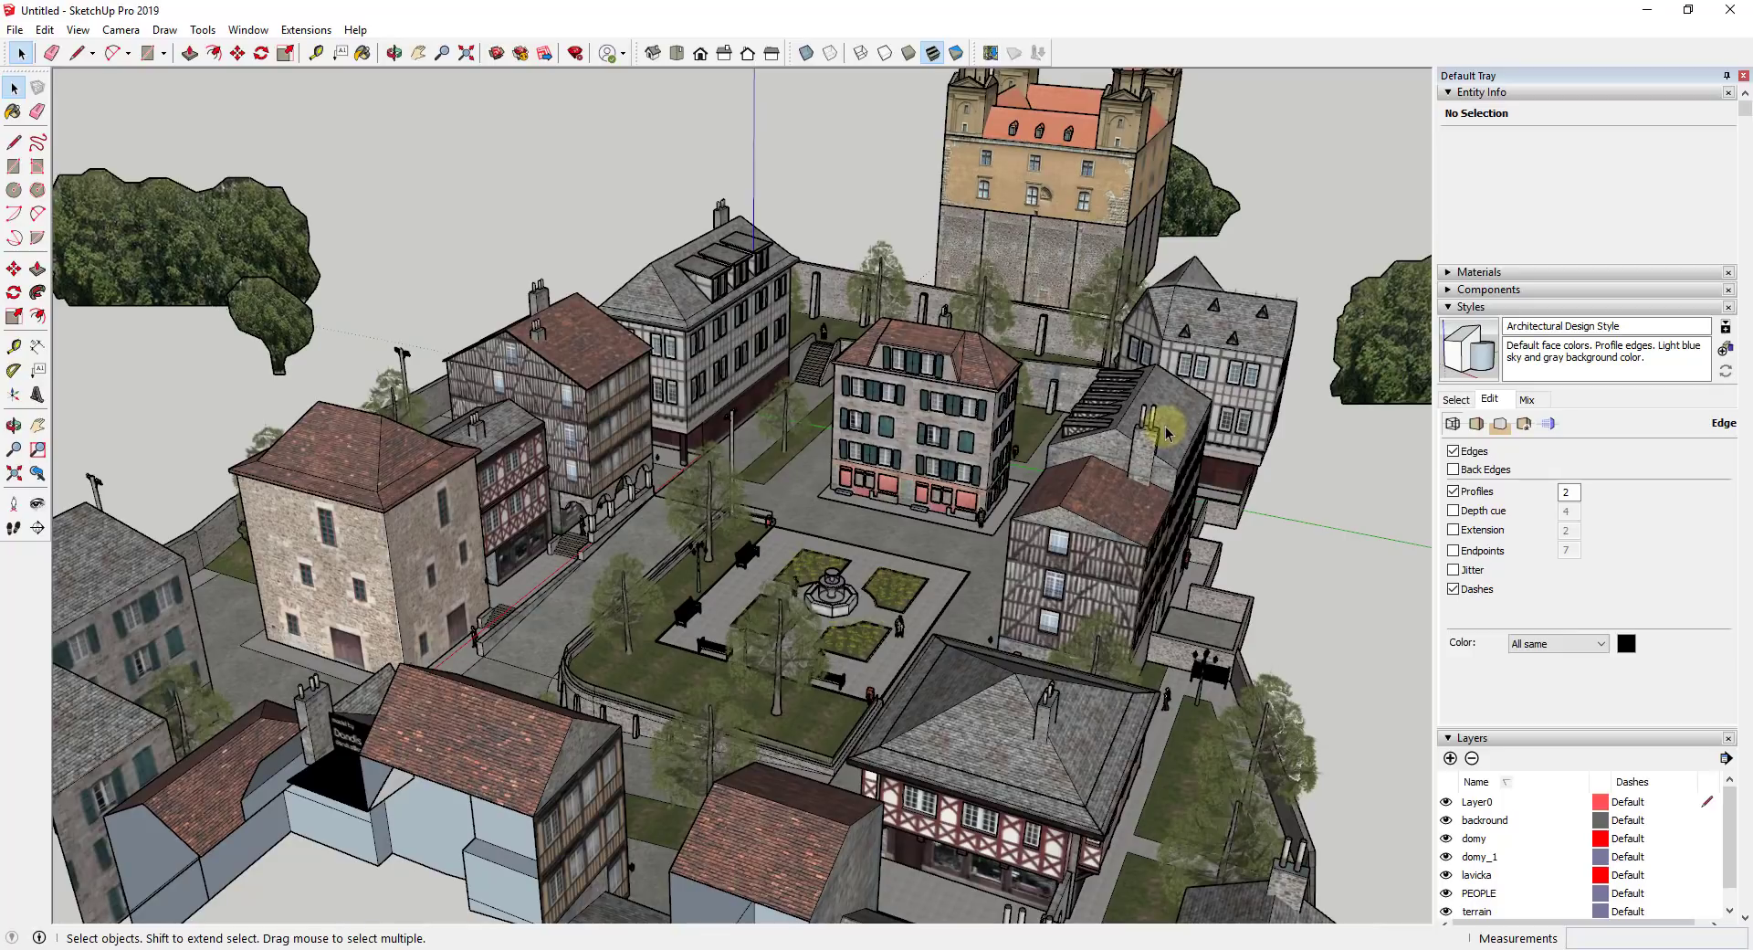
Group the long half-timbered building beside the square together with its open wooden roof beam components
left_click(1115, 494)
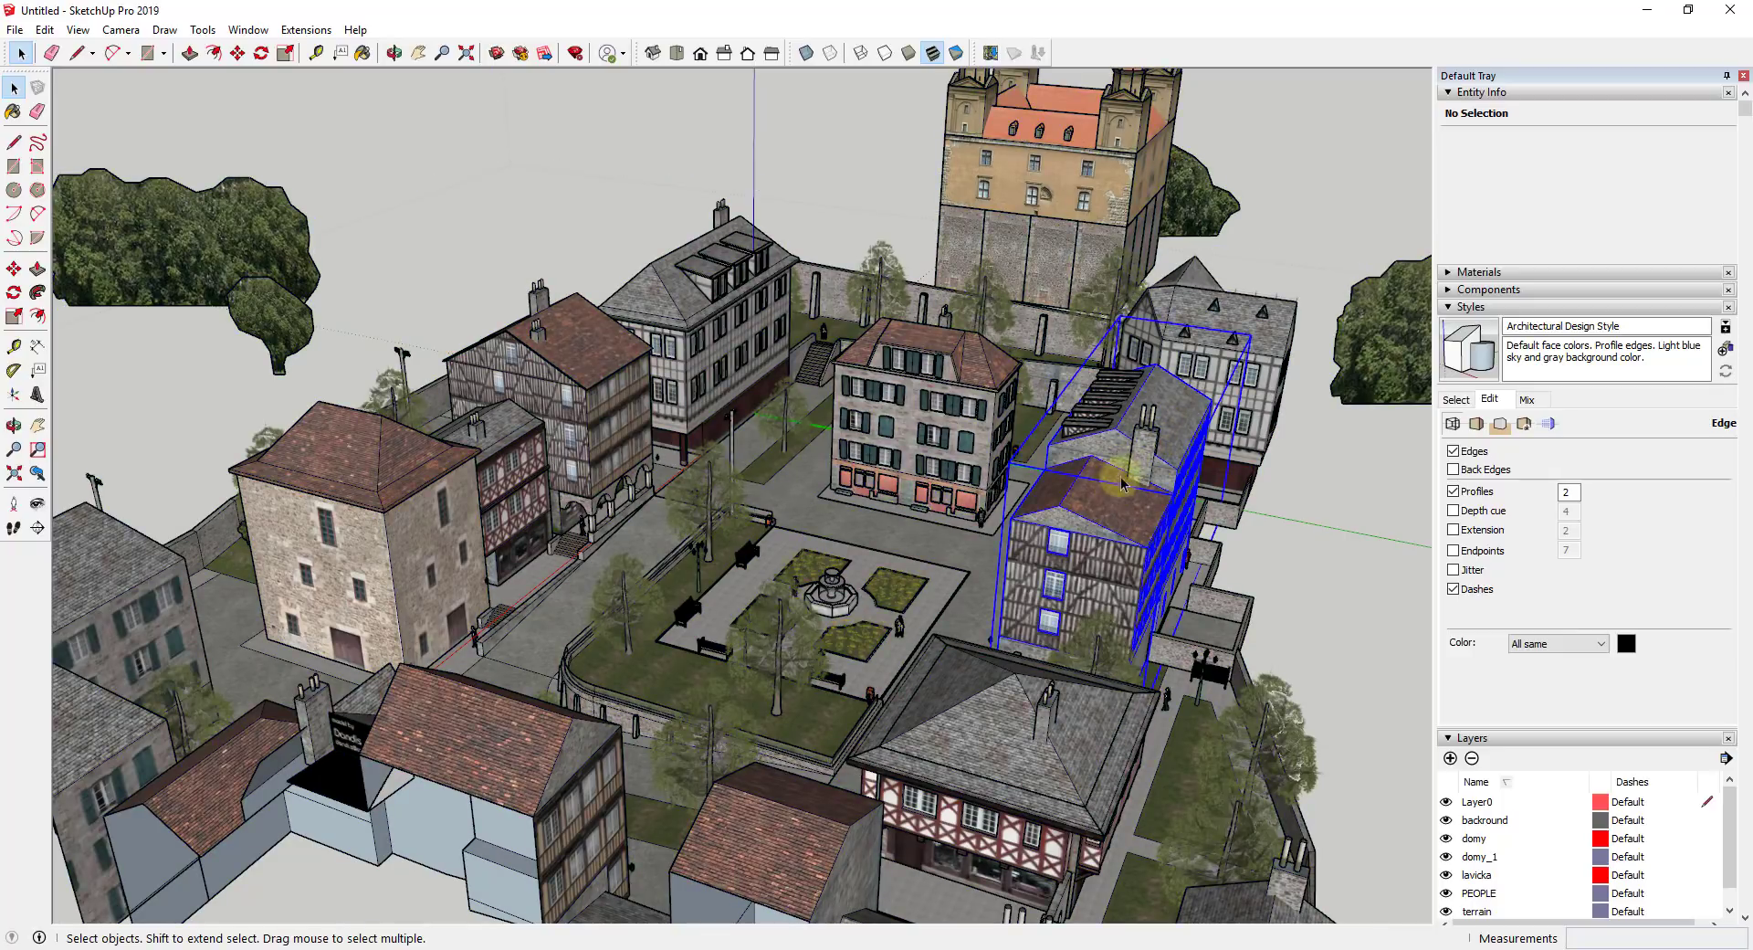
left_click(1101, 406, "ctrl")
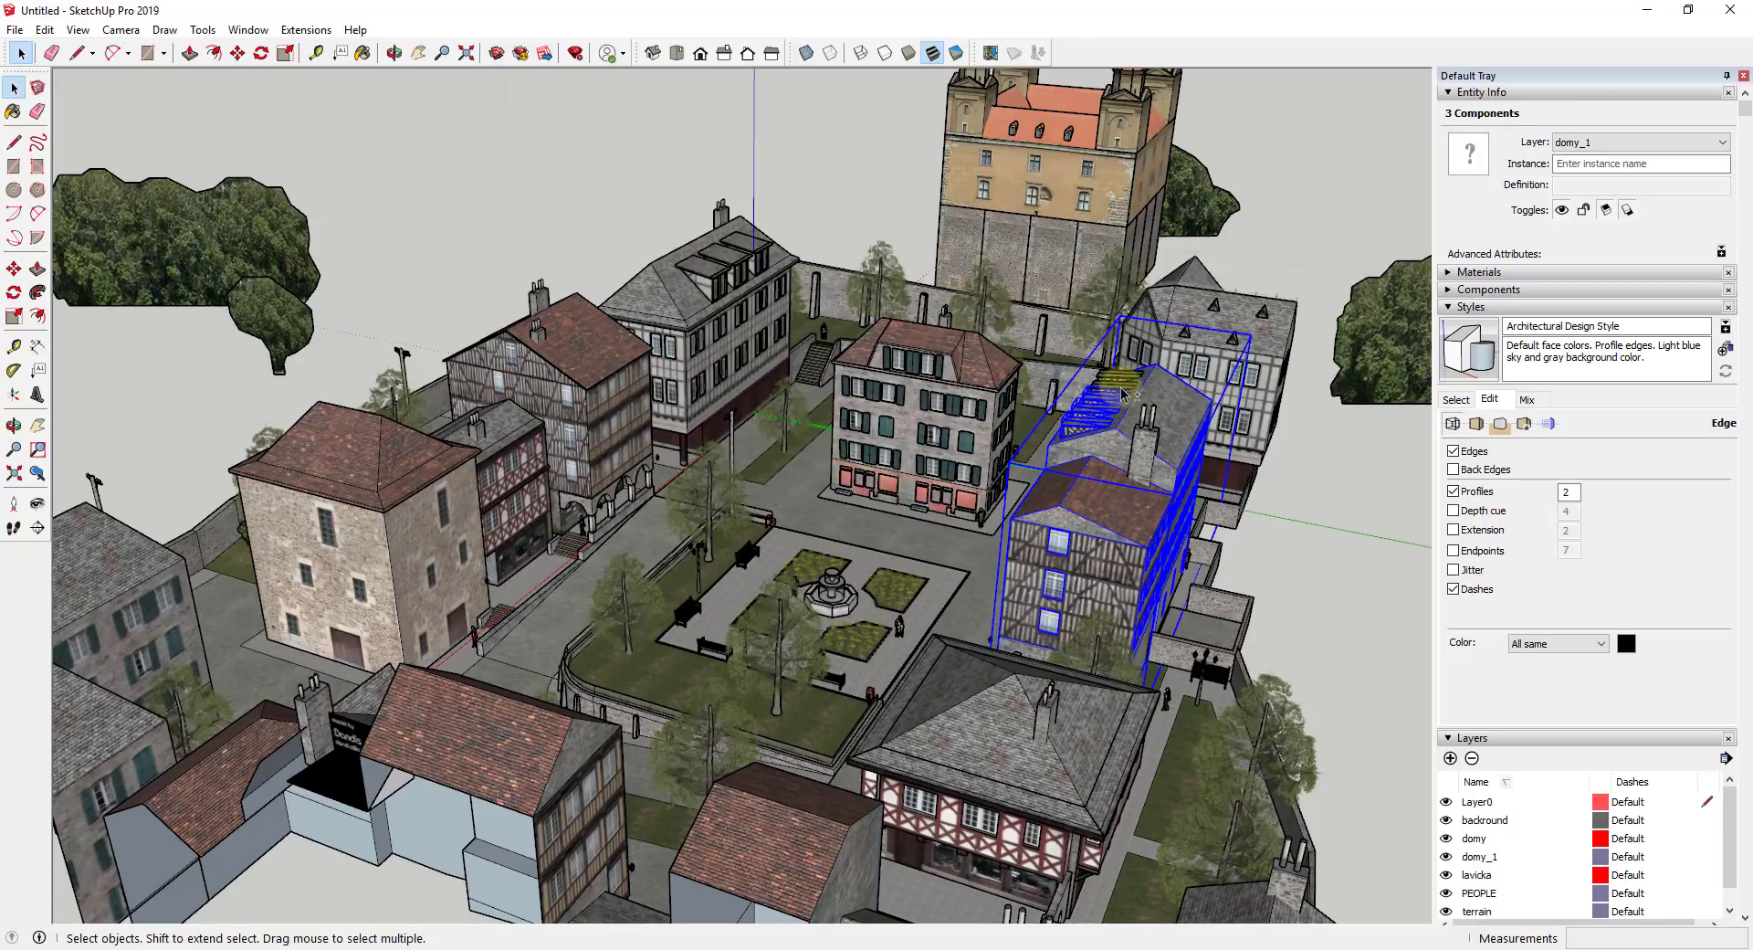
left_click(1132, 381, "ctrl")
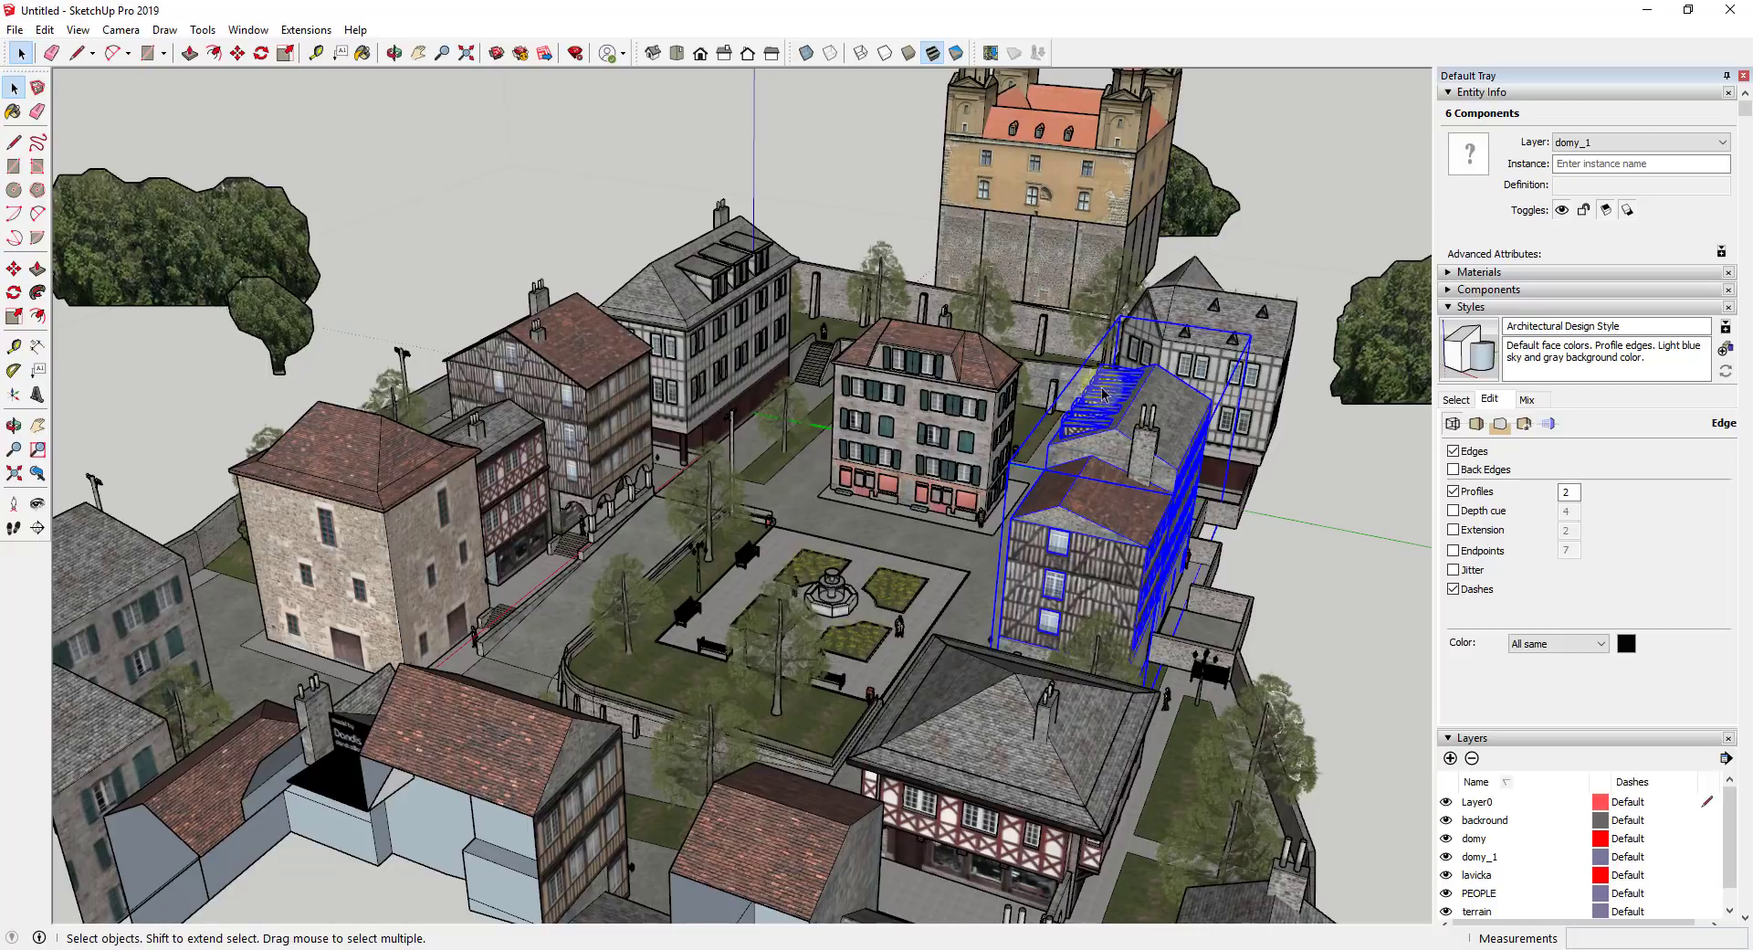
right_click(1125, 408)
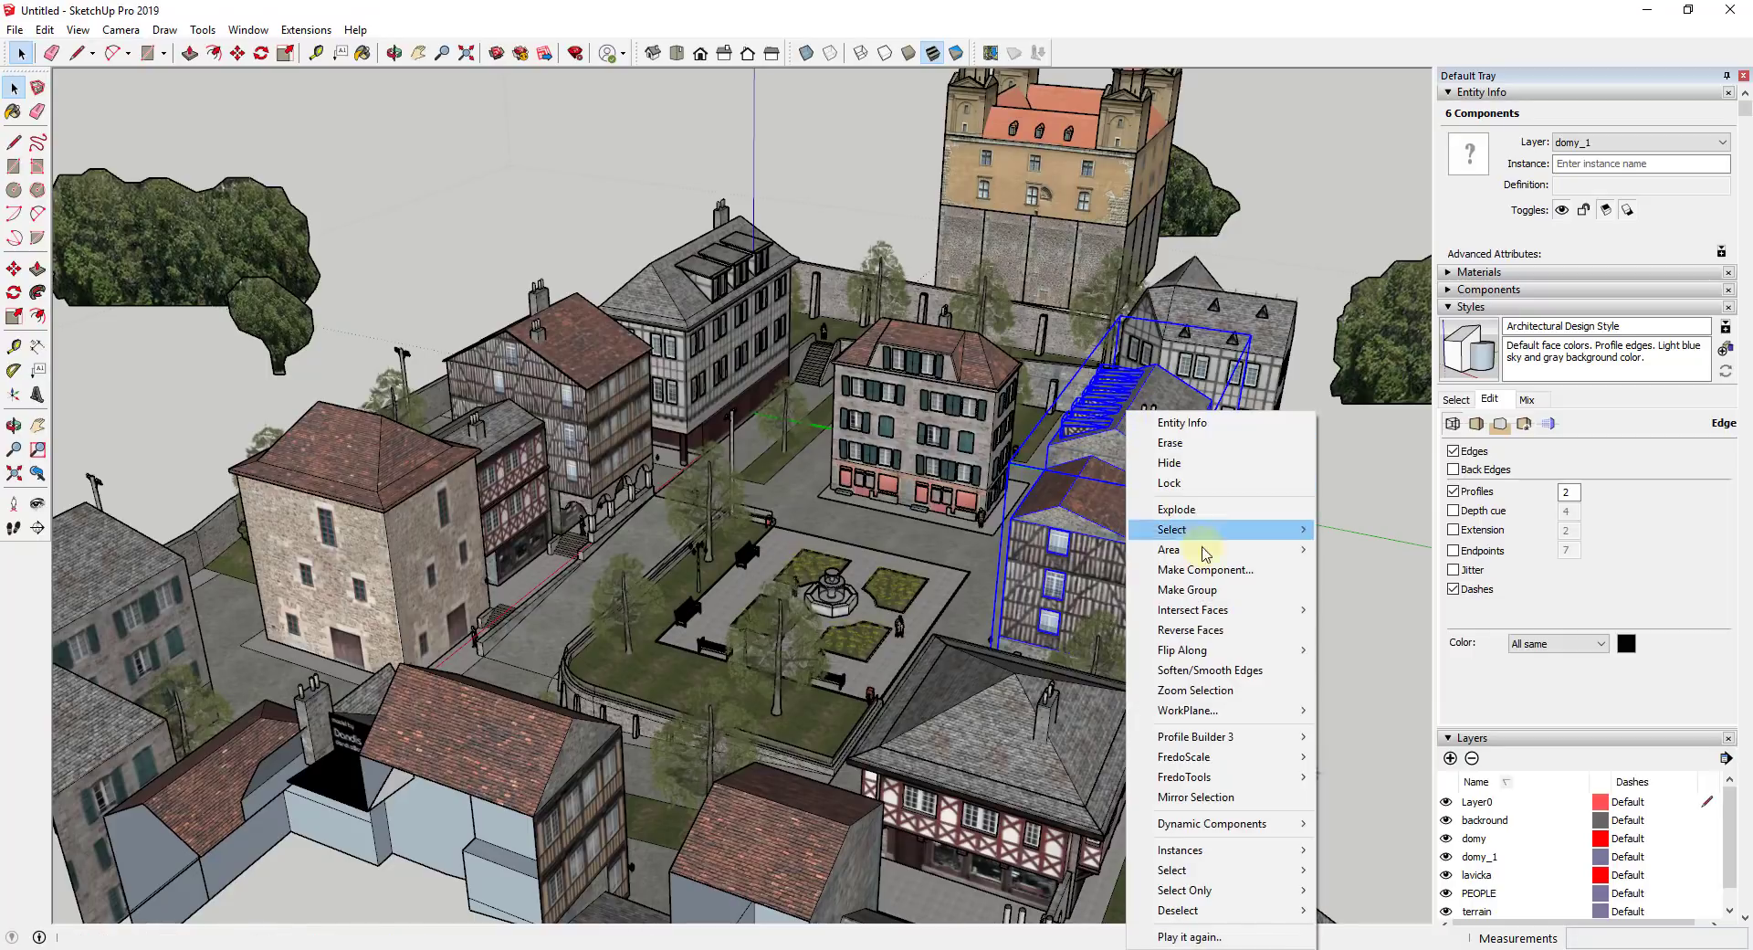
left_click(1137, 583)
Group the chimney and its pipes on the roof of the long half-timbered building
left_click(1156, 431)
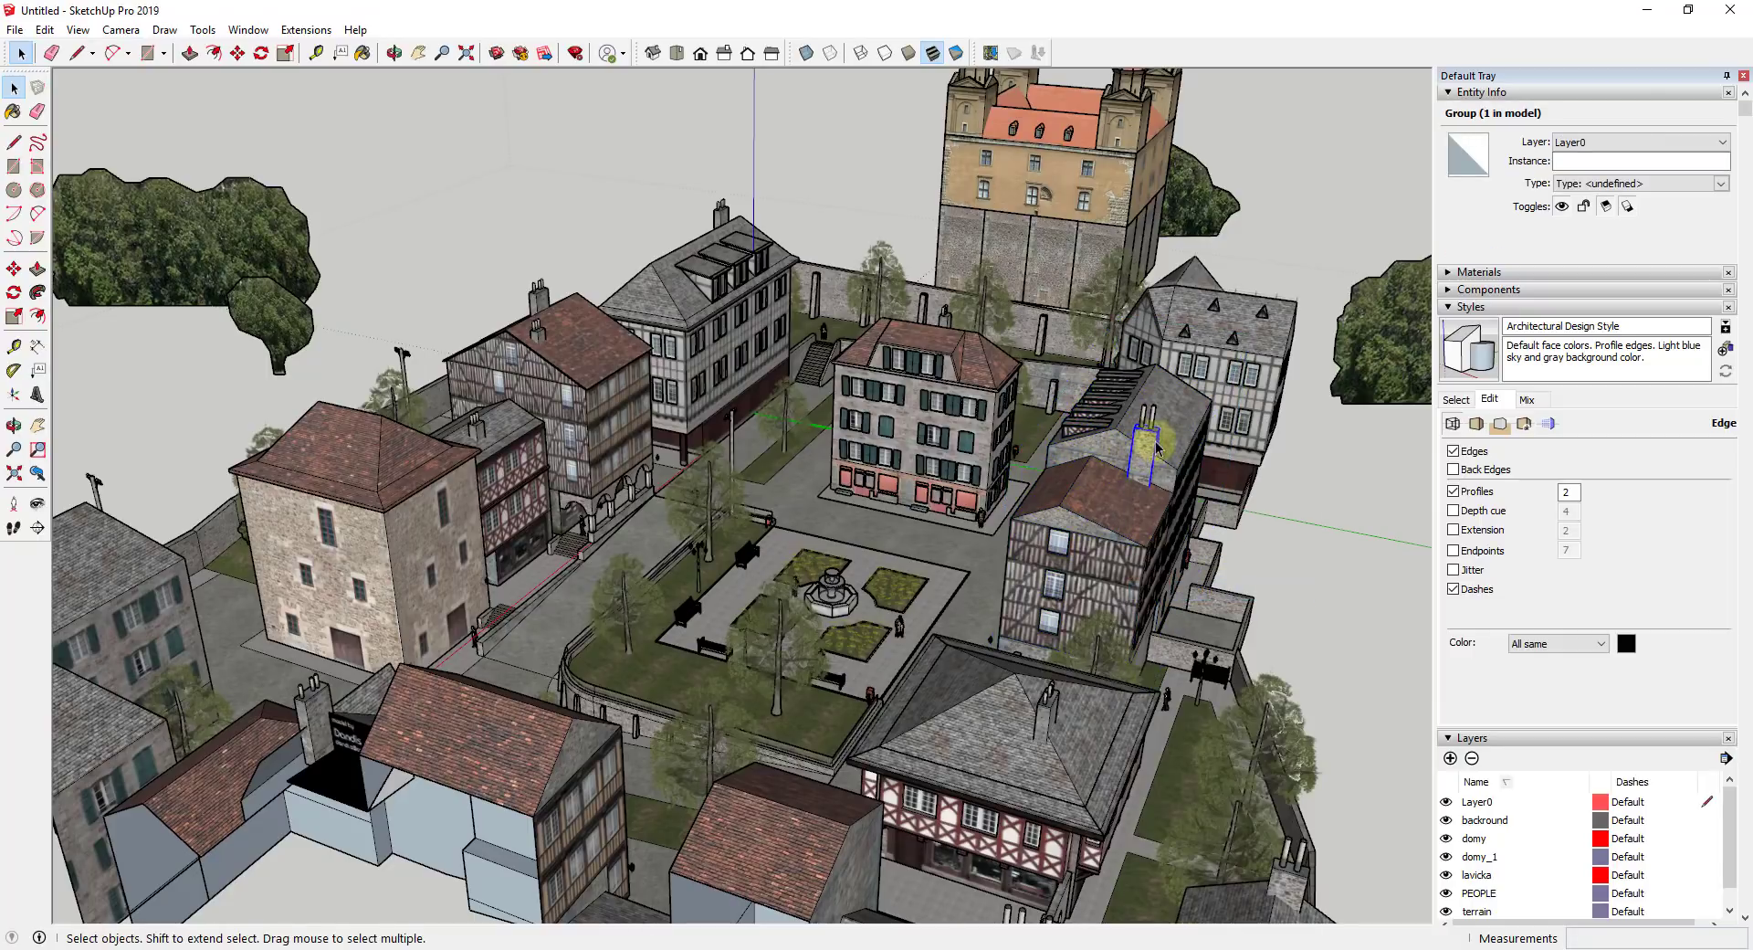
left_click(1142, 446)
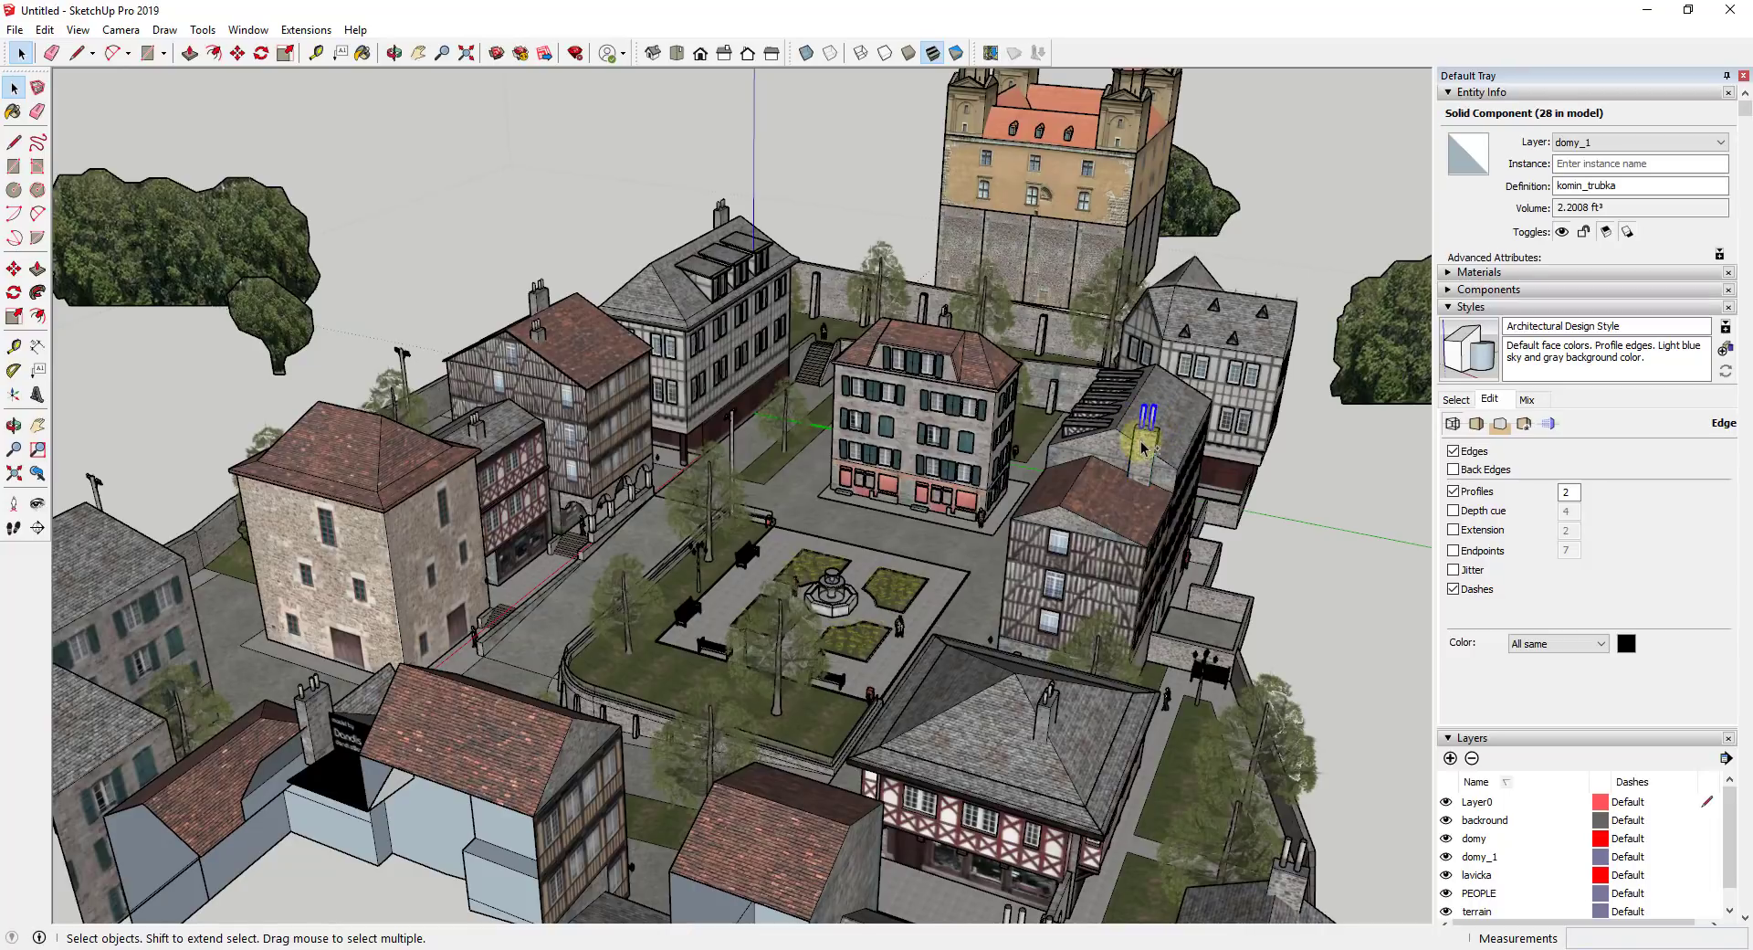
right_click(1142, 447)
left_click(1183, 562)
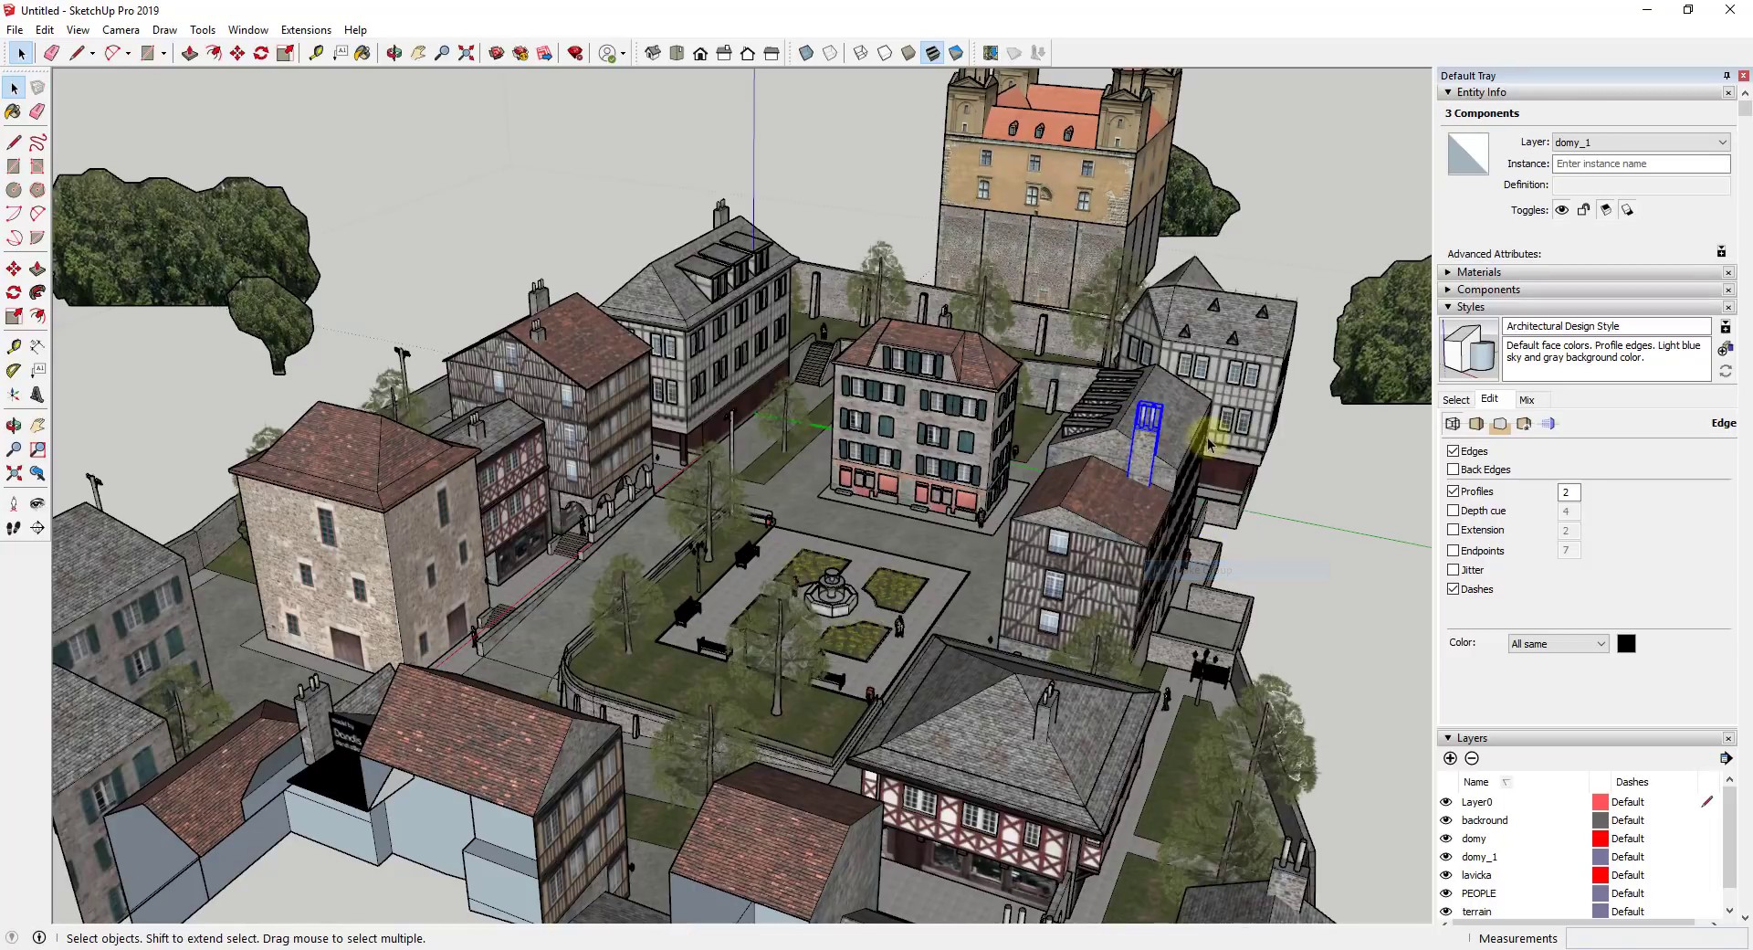
Show the Outliner's model hierarchy and nest the chimney group inside the building group
scroll(1571, 657, "down", 15)
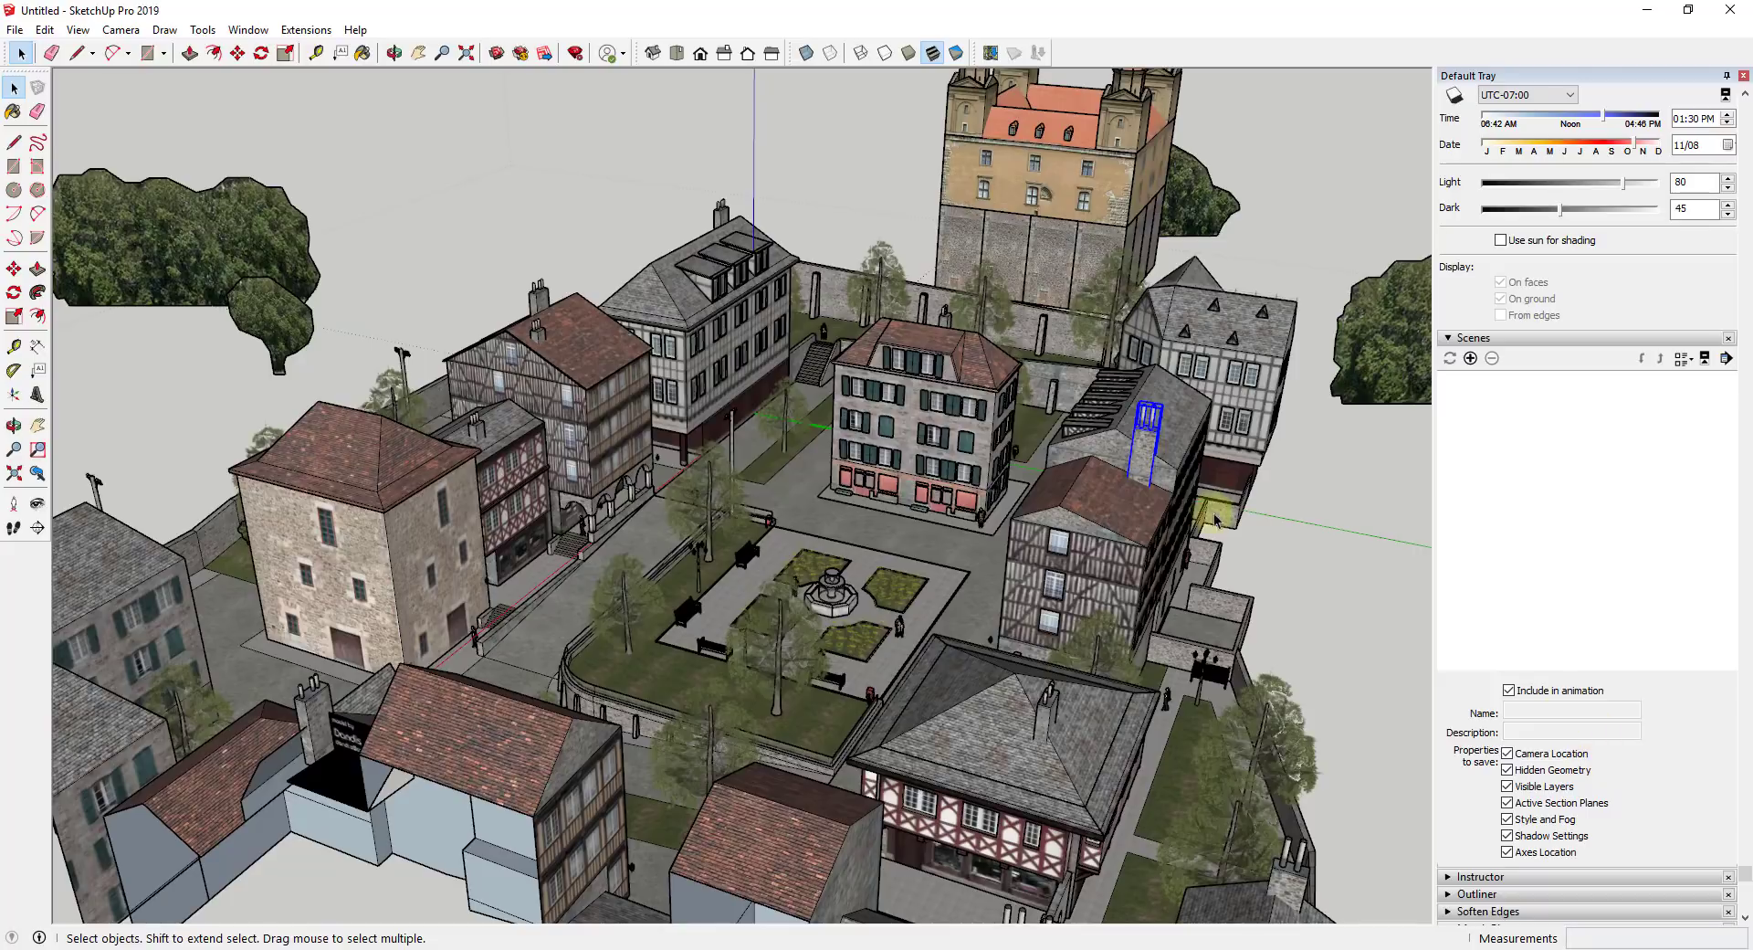
key("shift+z")
scroll(1603, 656, "down", 1)
left_click(1453, 306)
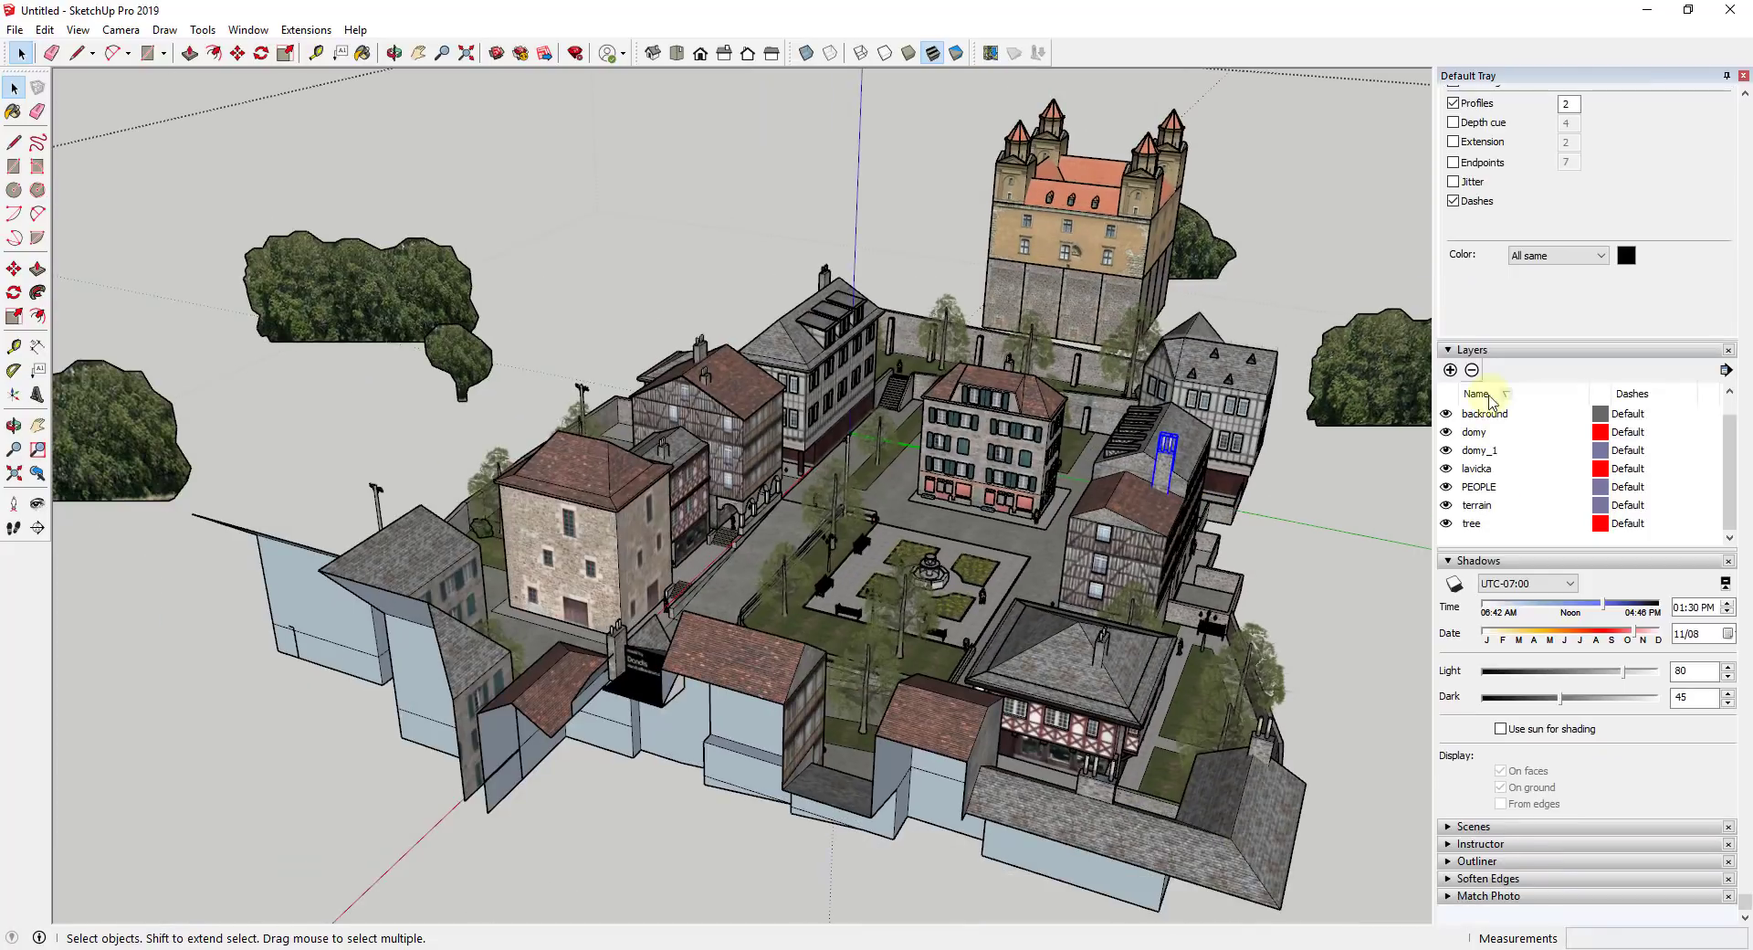
left_click(1452, 861)
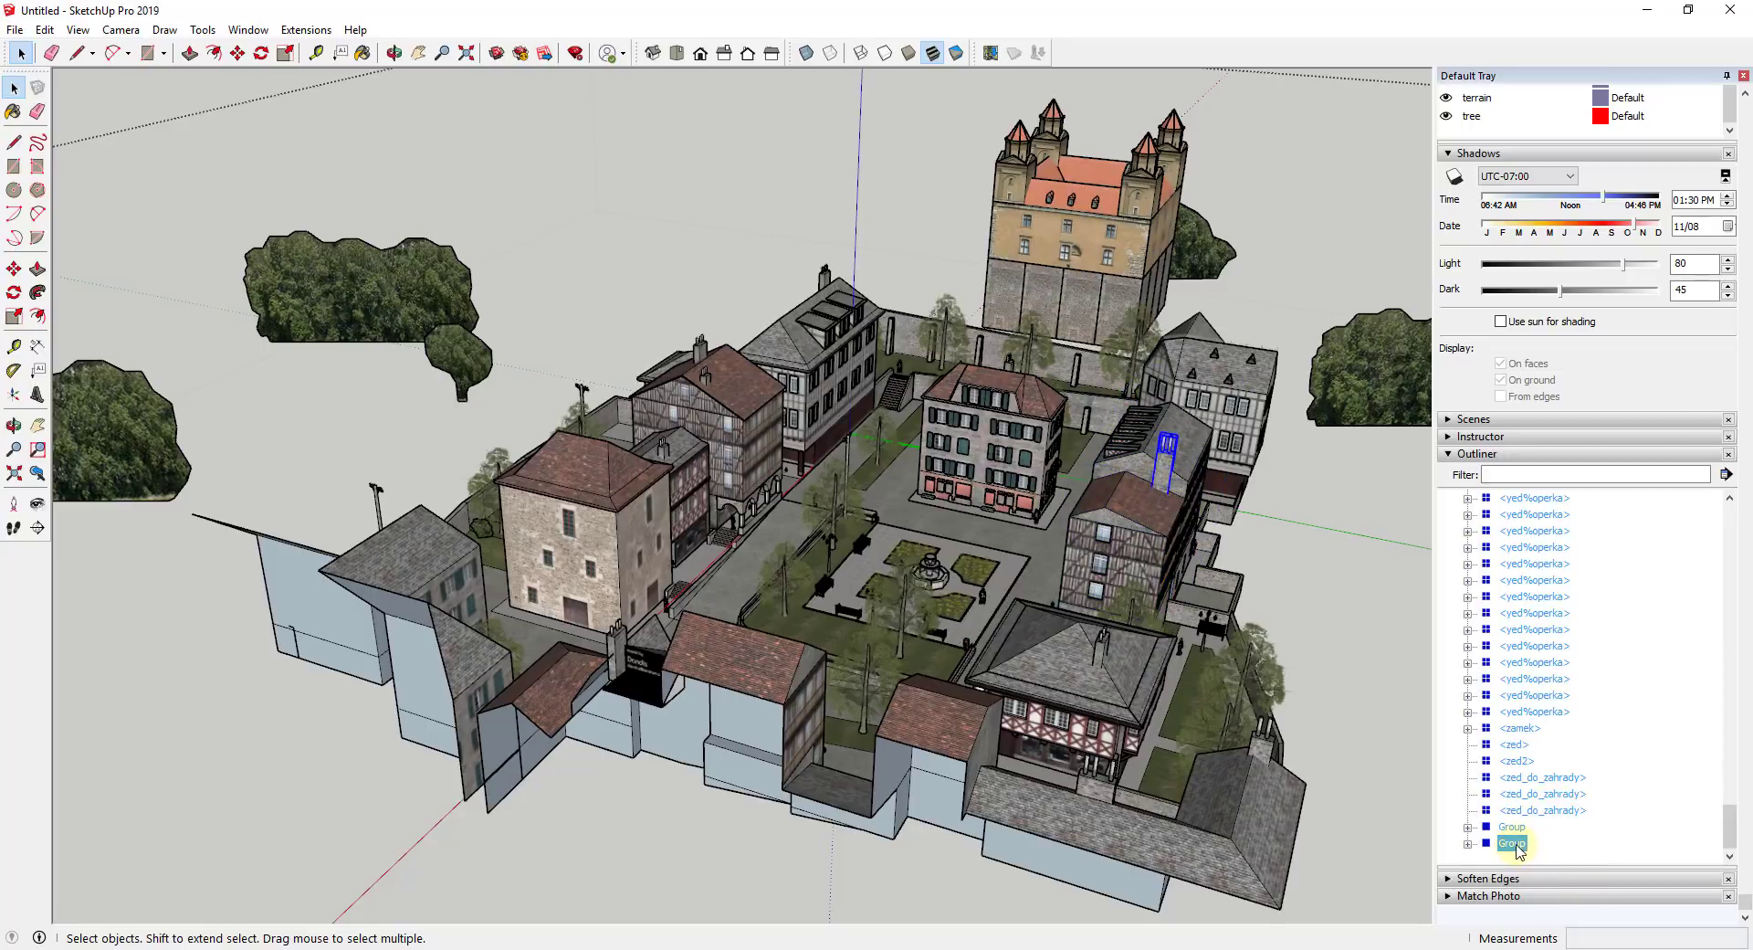
left_click_drag(1519, 849, 1514, 827)
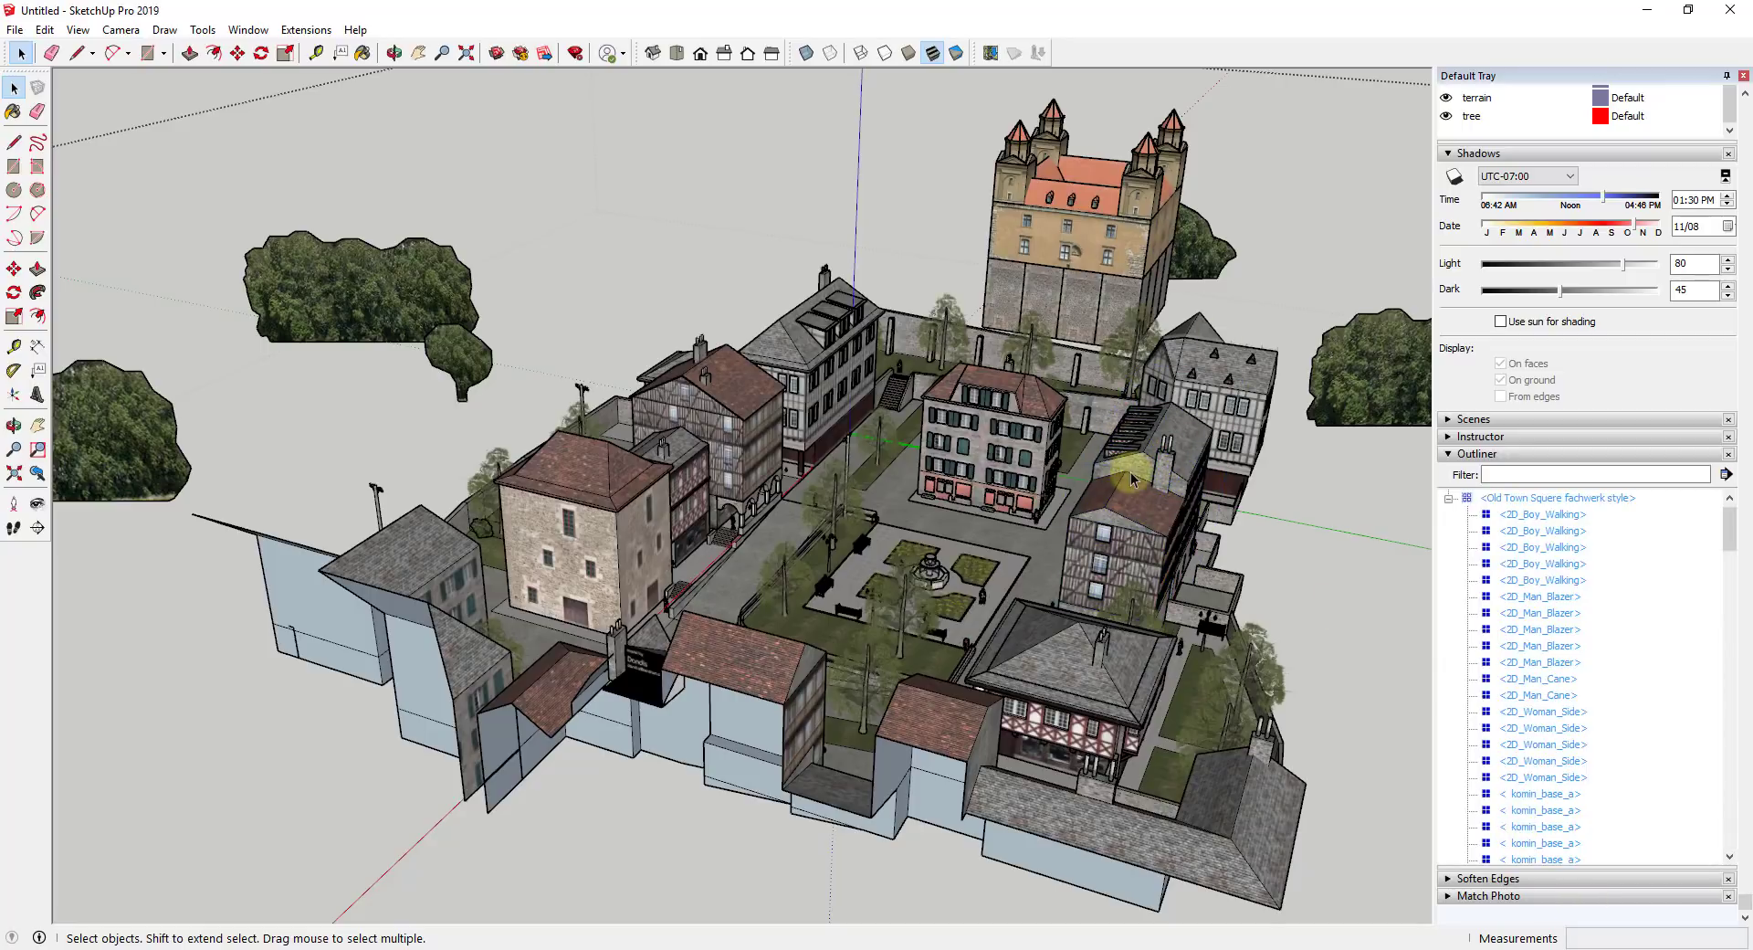
Select the shuttered stone house behind the fountain and view its entry in the model hierarchy
scroll(1187, 484, "up", 3)
scroll(1187, 484, "up", 2)
left_click(831, 370)
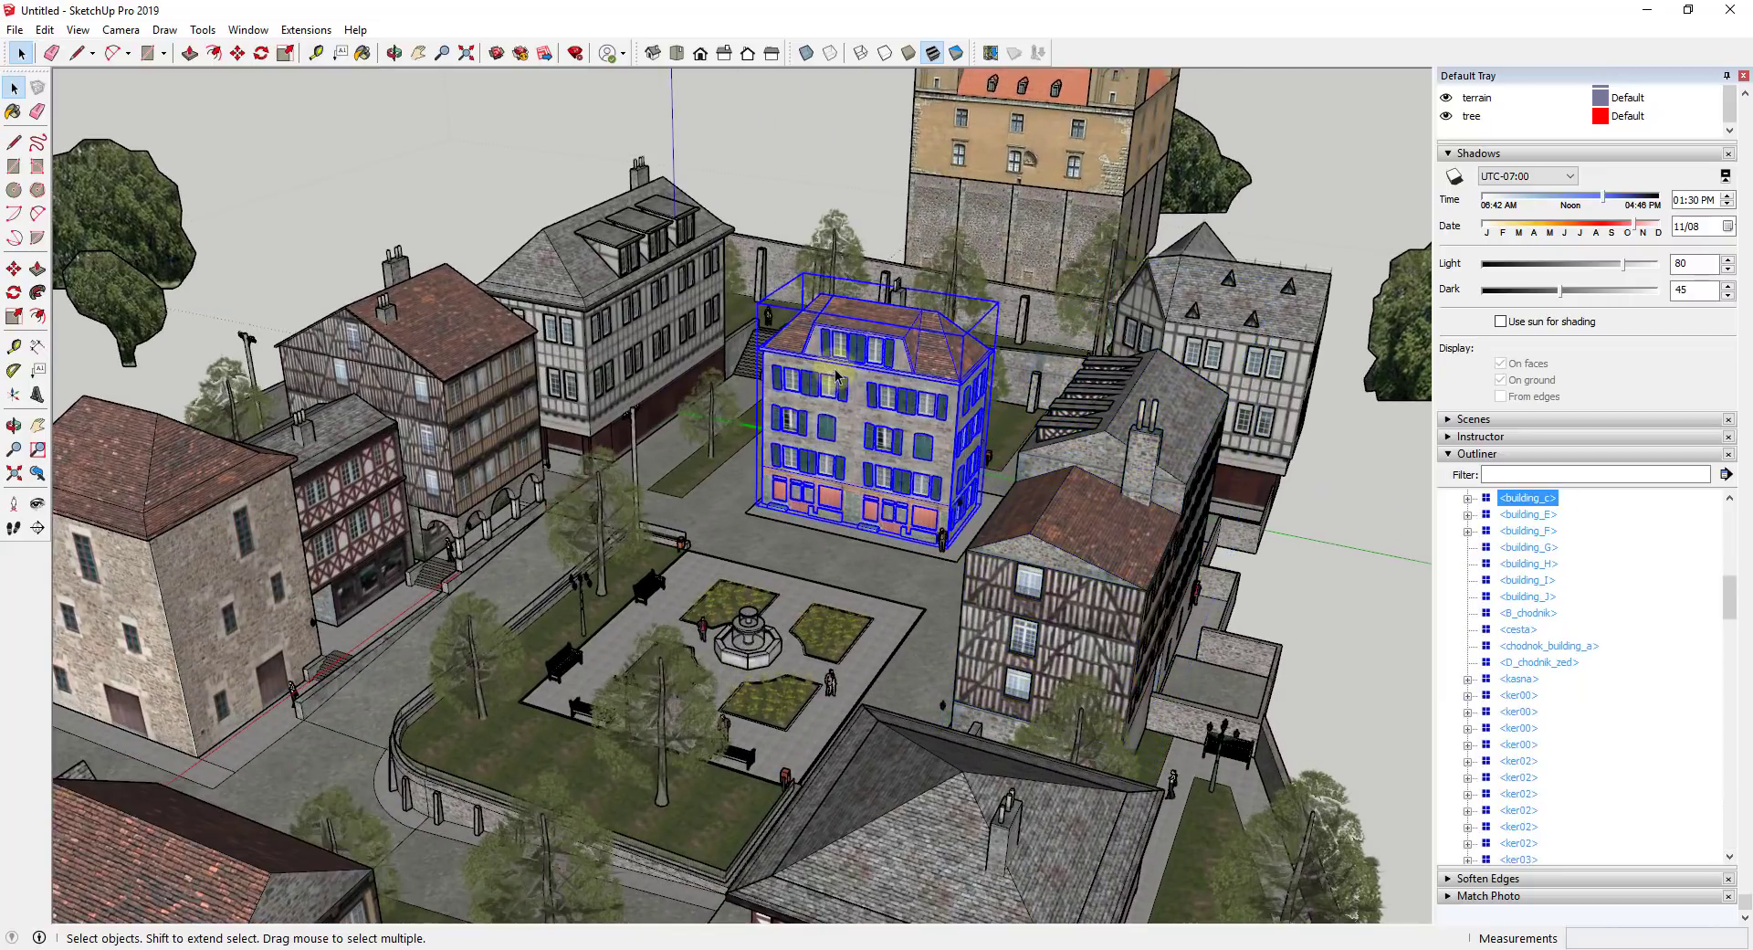
scroll(913, 393, "down", 3)
scroll(1051, 347, "up", 4)
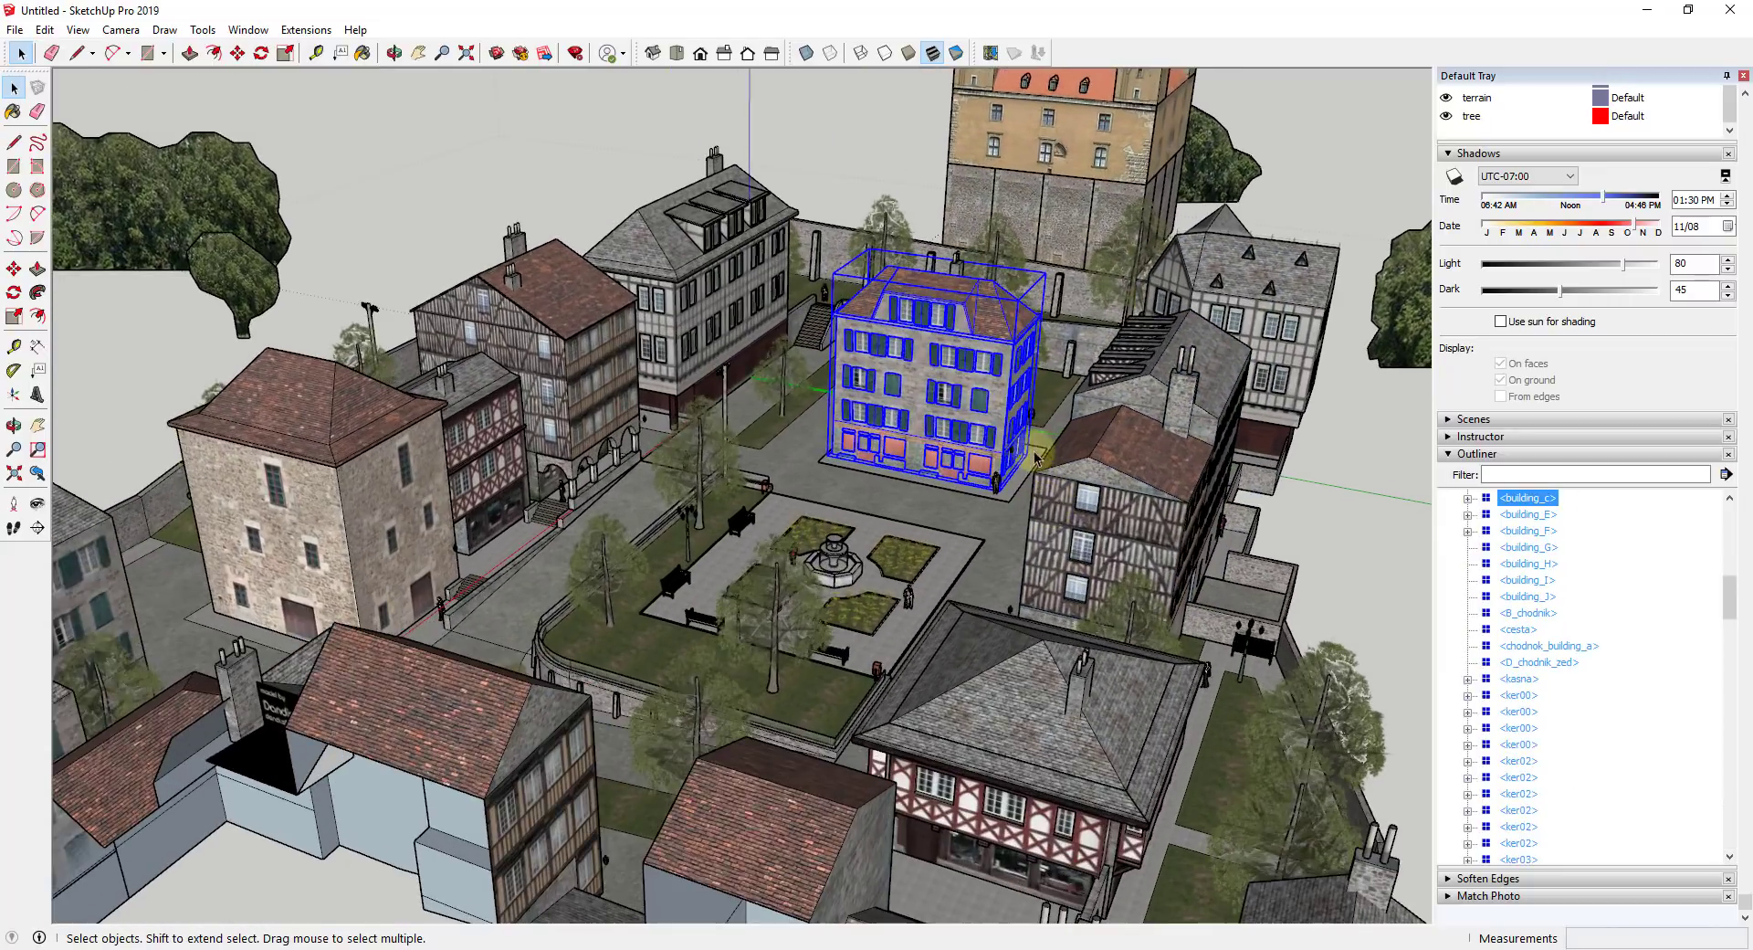
Add the long half-timbered building to the selected shuttered stone house and create a layer named Buildings for Scene 2
middle_click_drag(1021, 447, 1059, 422)
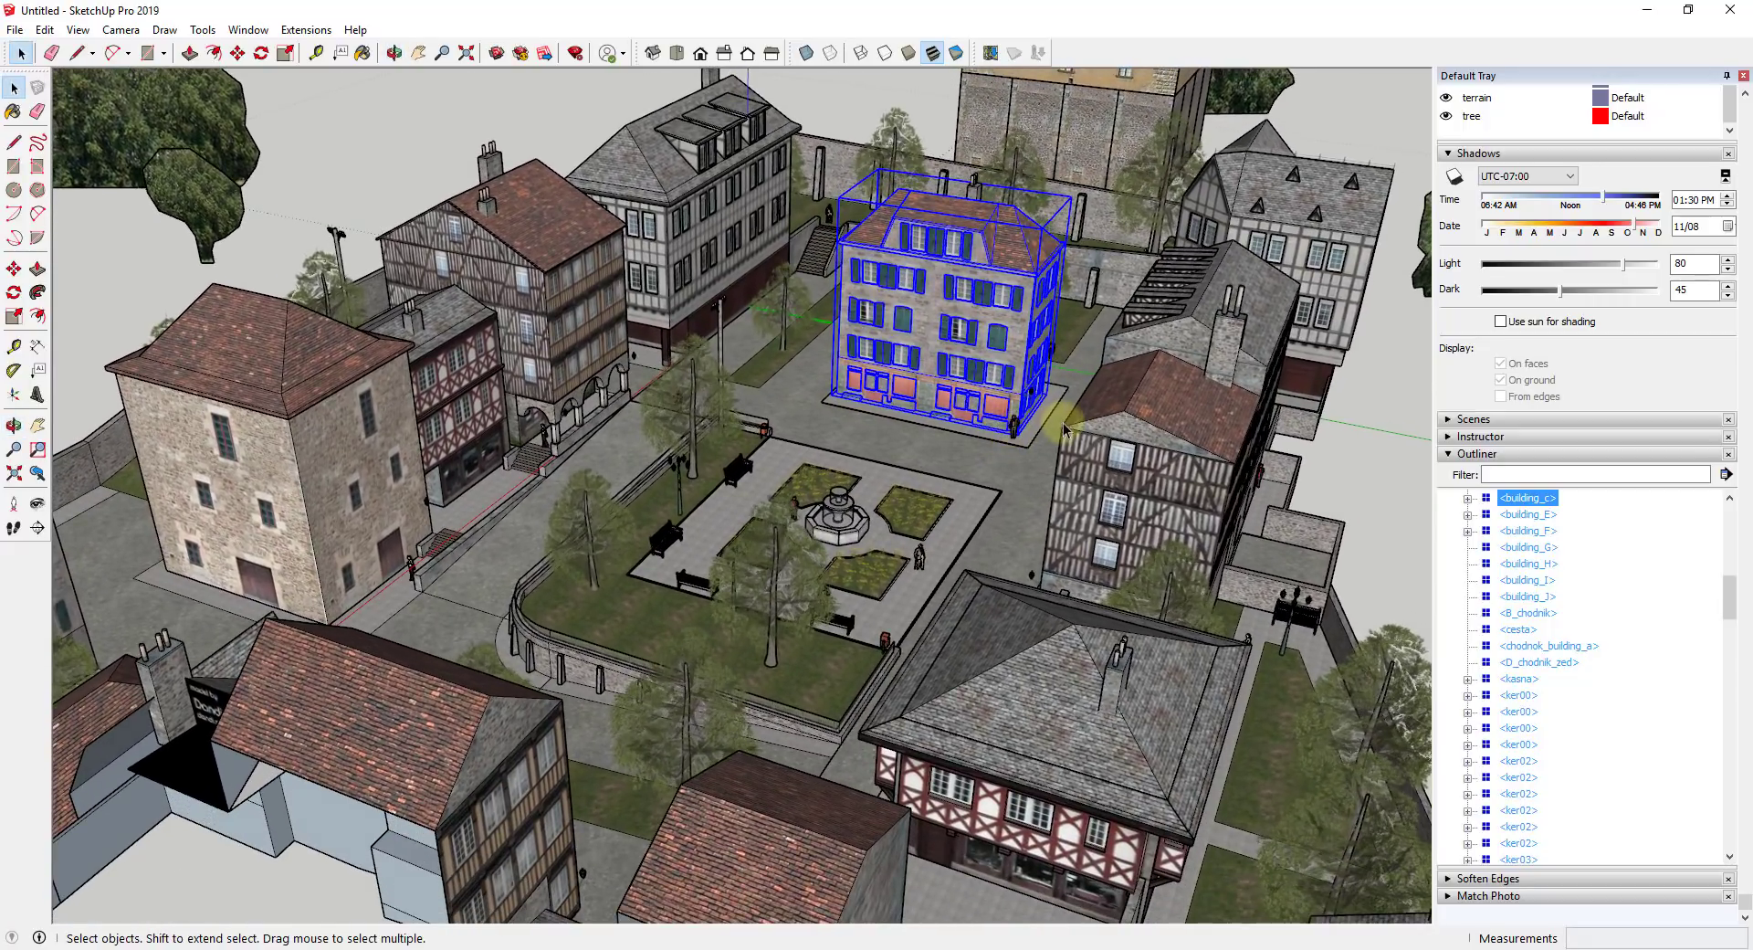
left_click(1178, 406, "shift")
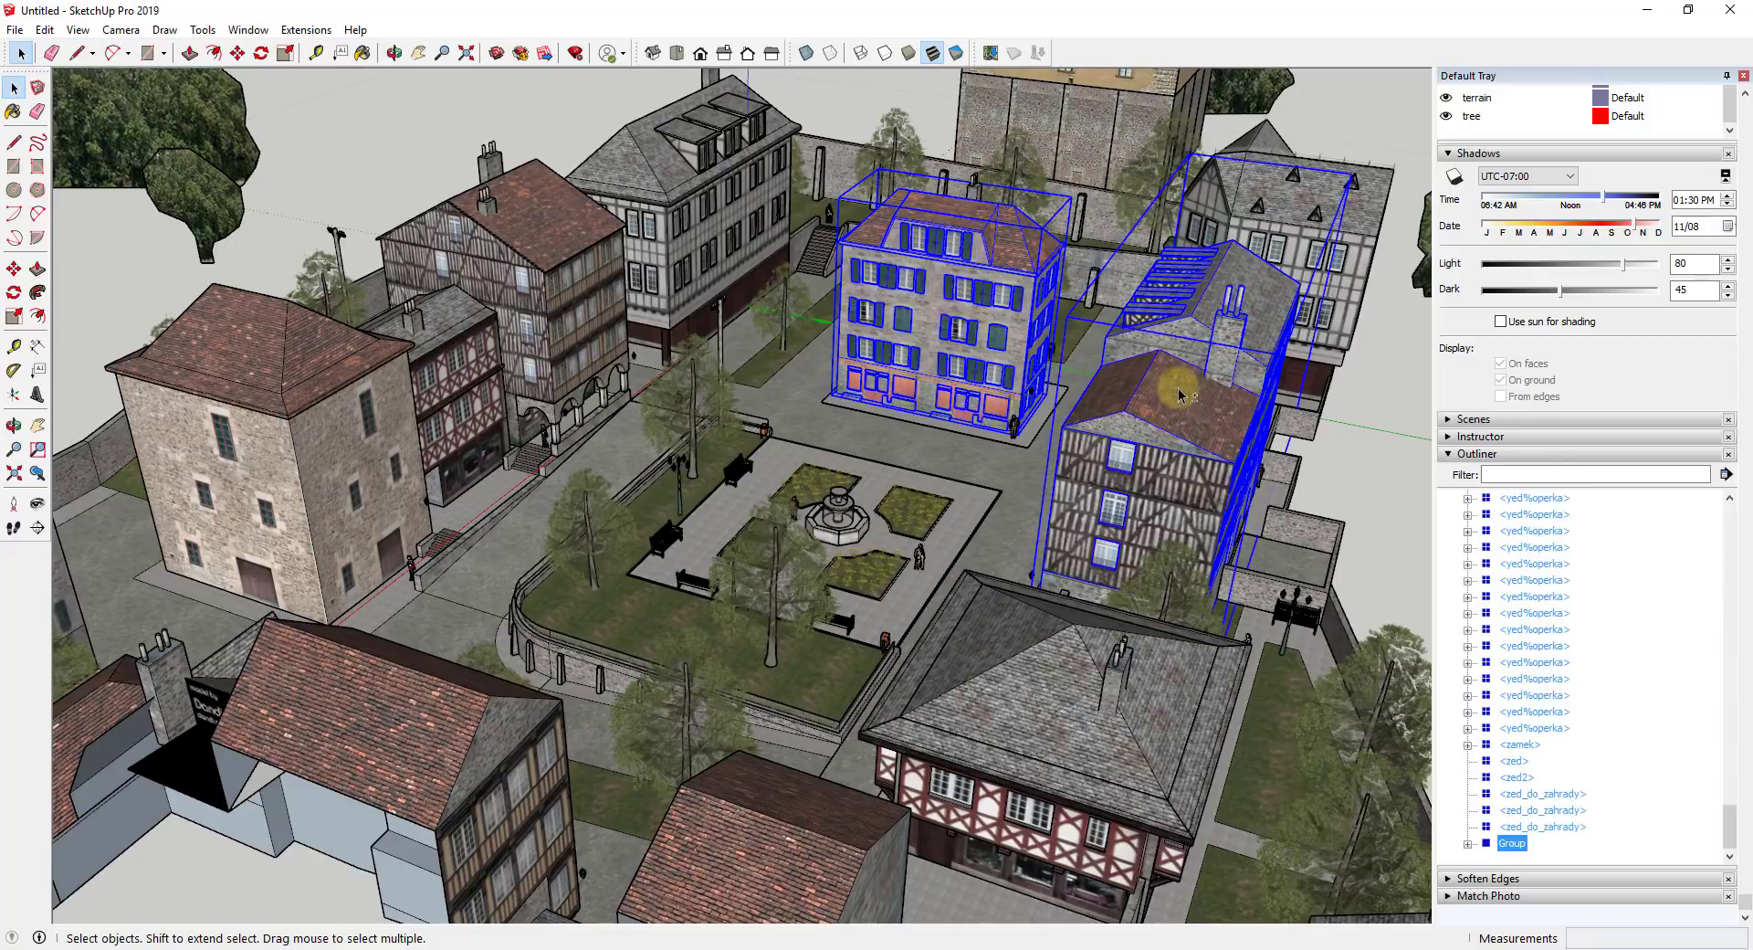
scroll(1669, 383, "up", 3)
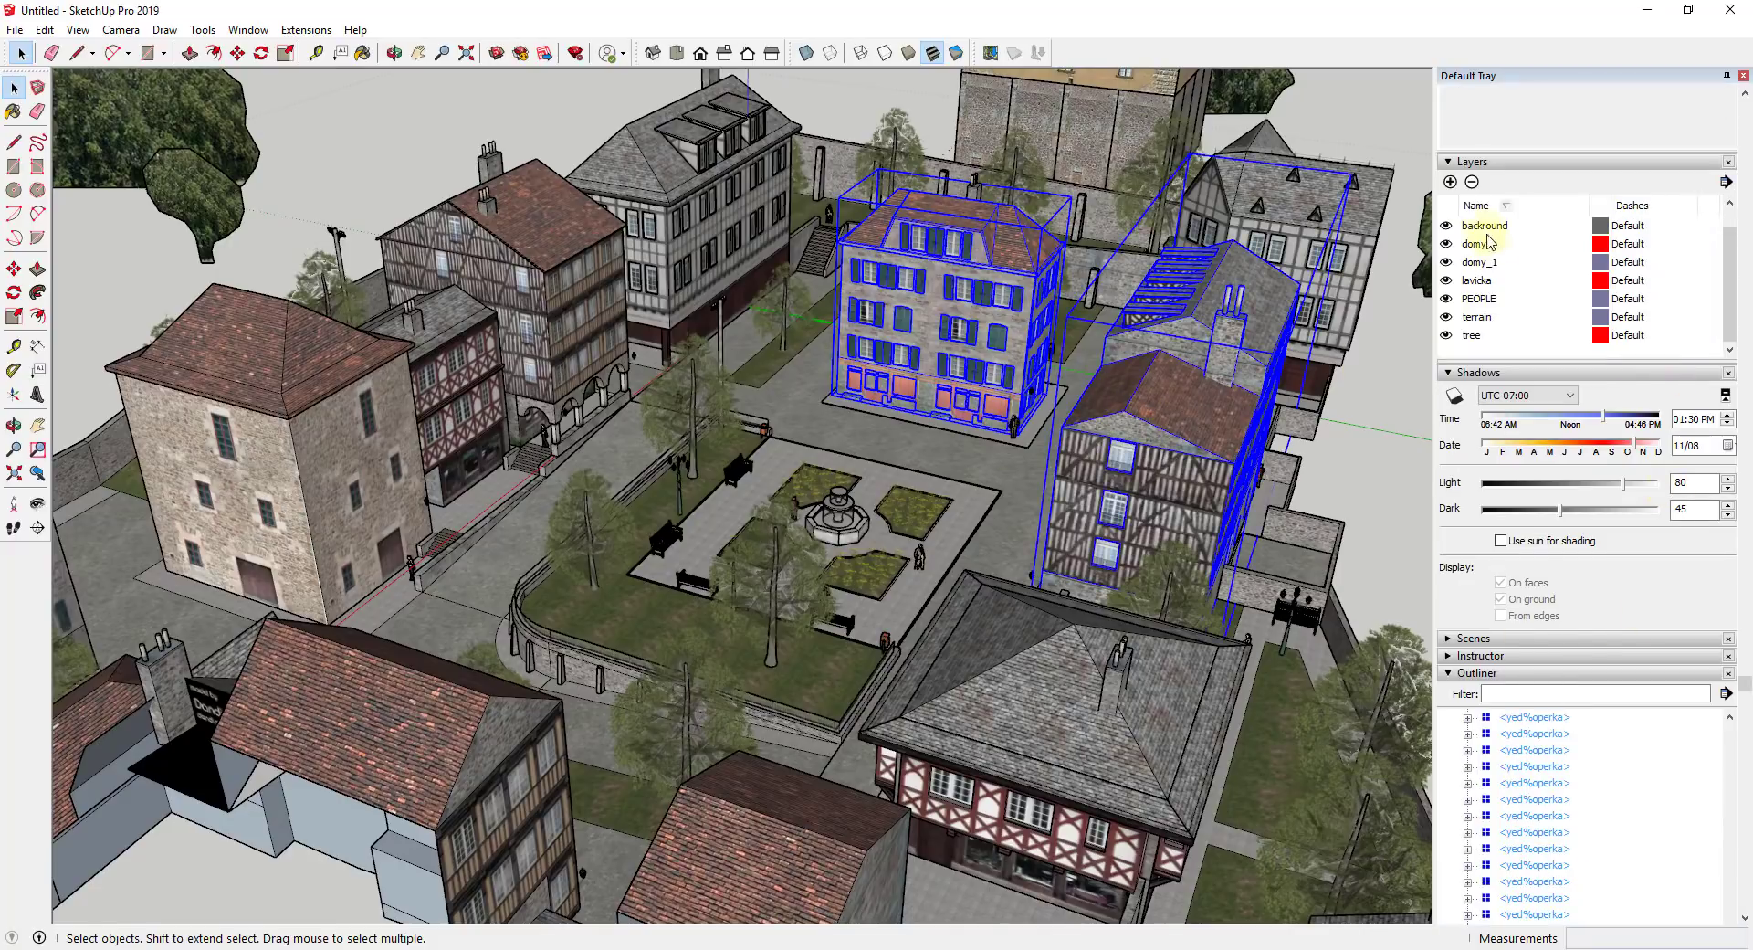
left_click(1450, 182)
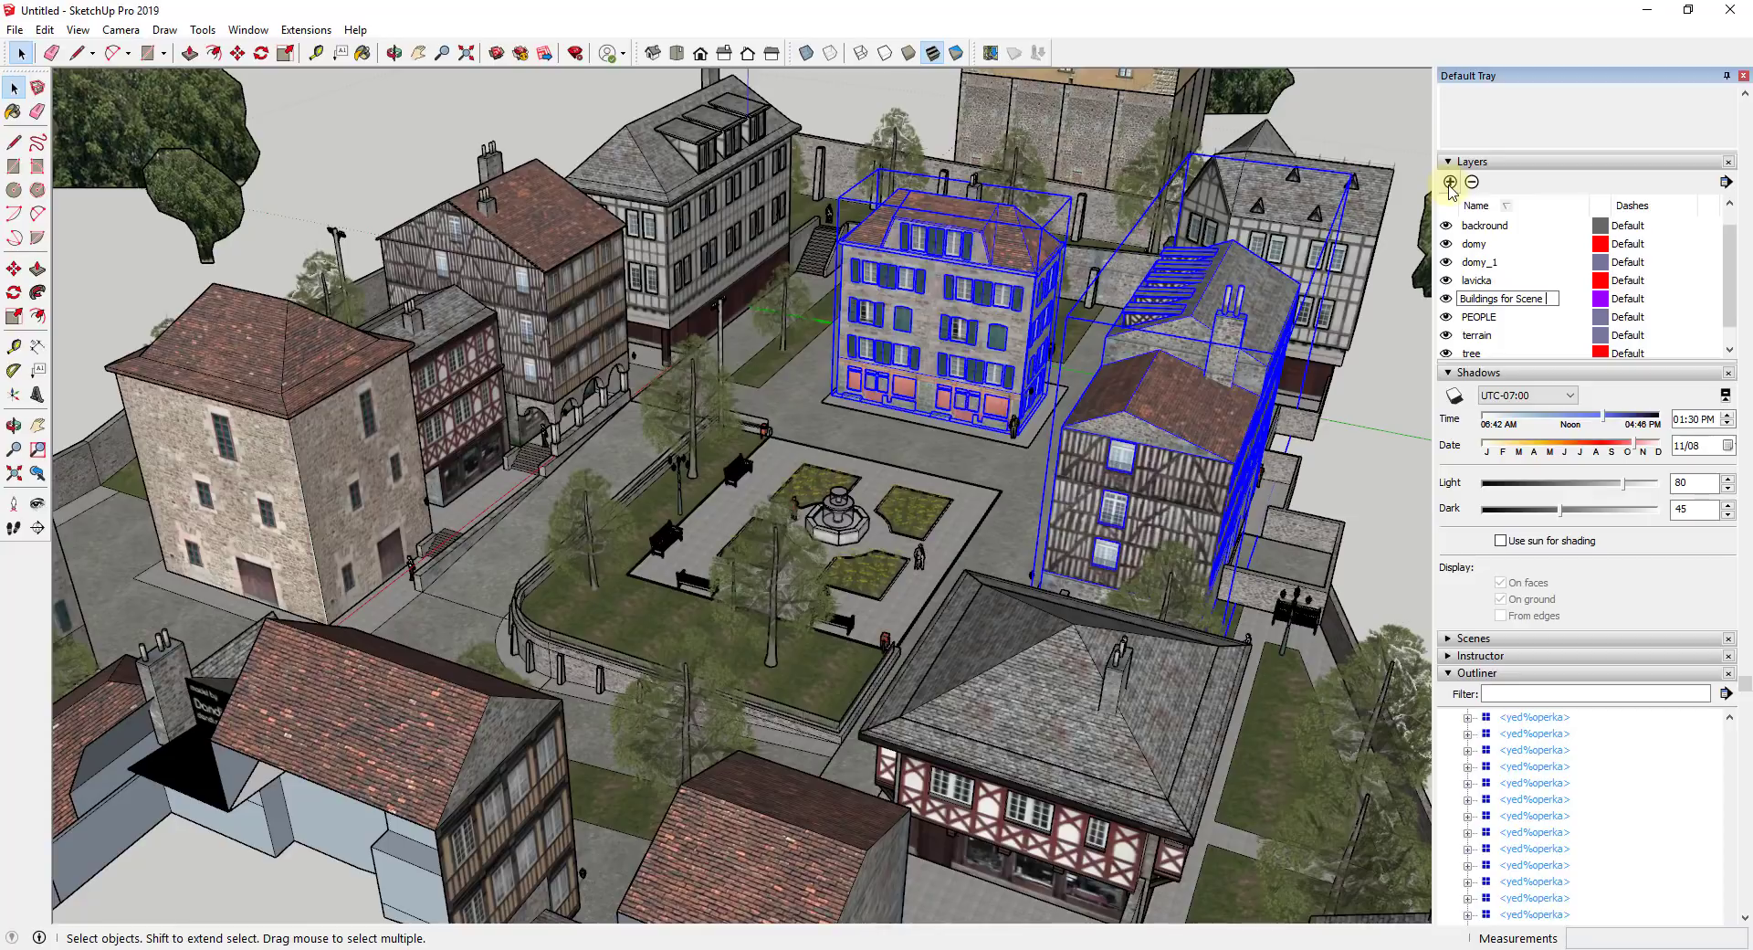
key("Return")
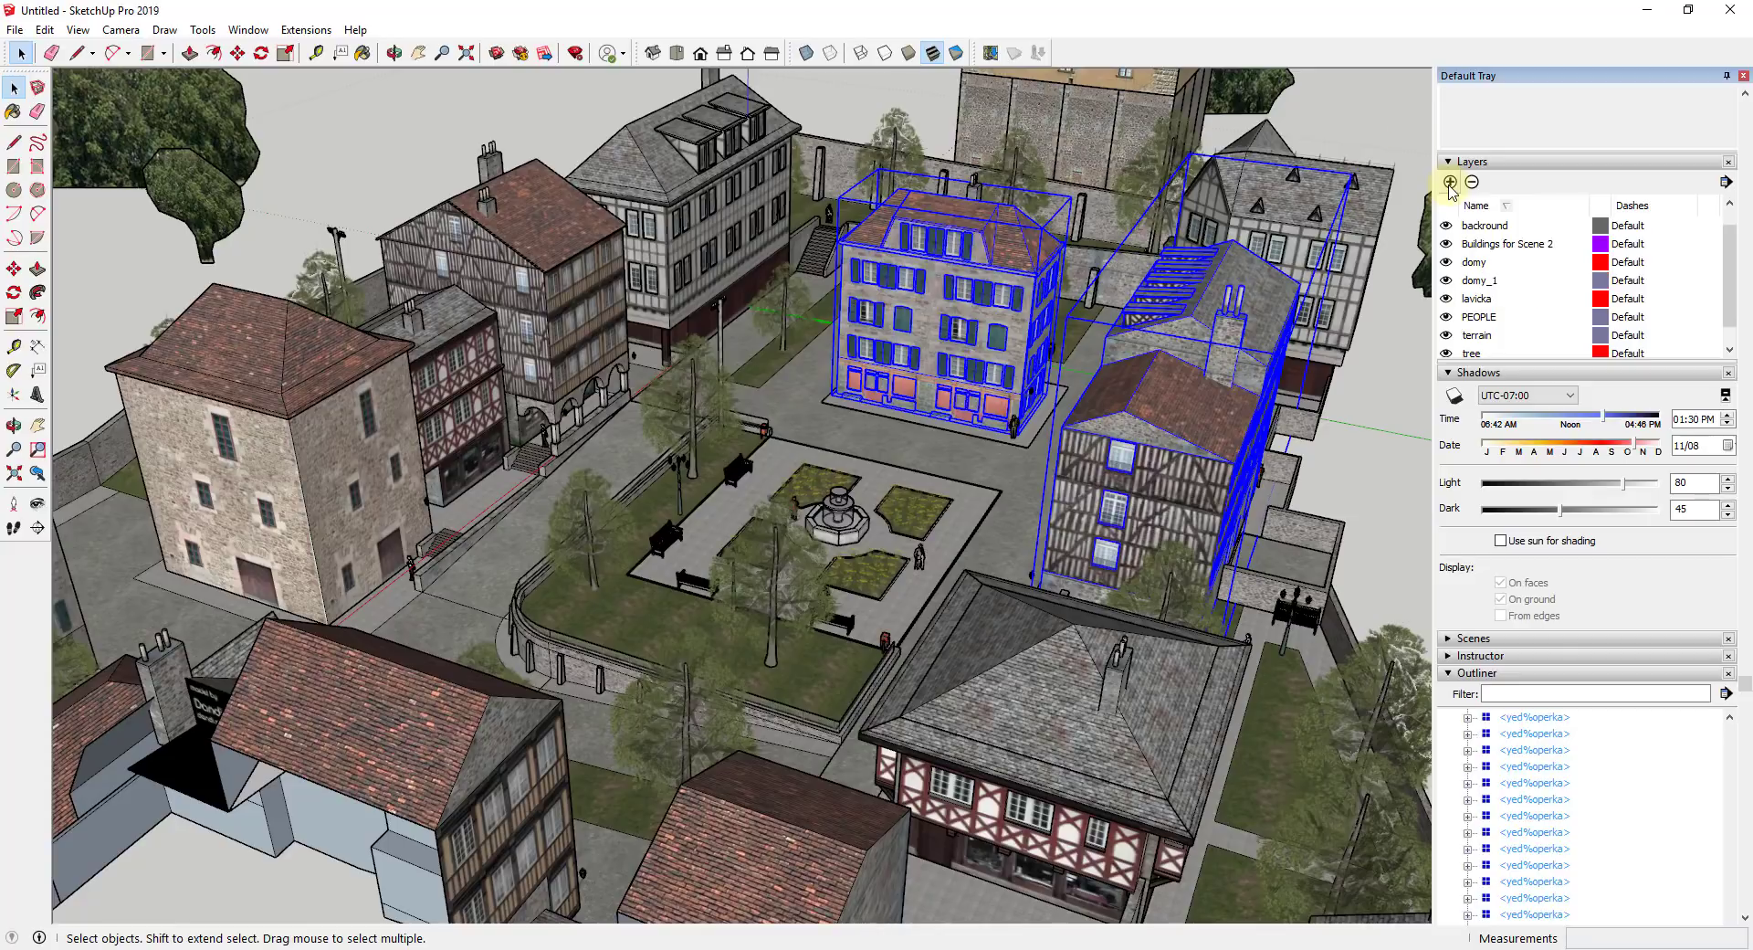
left_click(1508, 241)
Select everything in the town model except the shuttered stone house and the long half-timbered building, and group it
scroll(1178, 265, "down", 5)
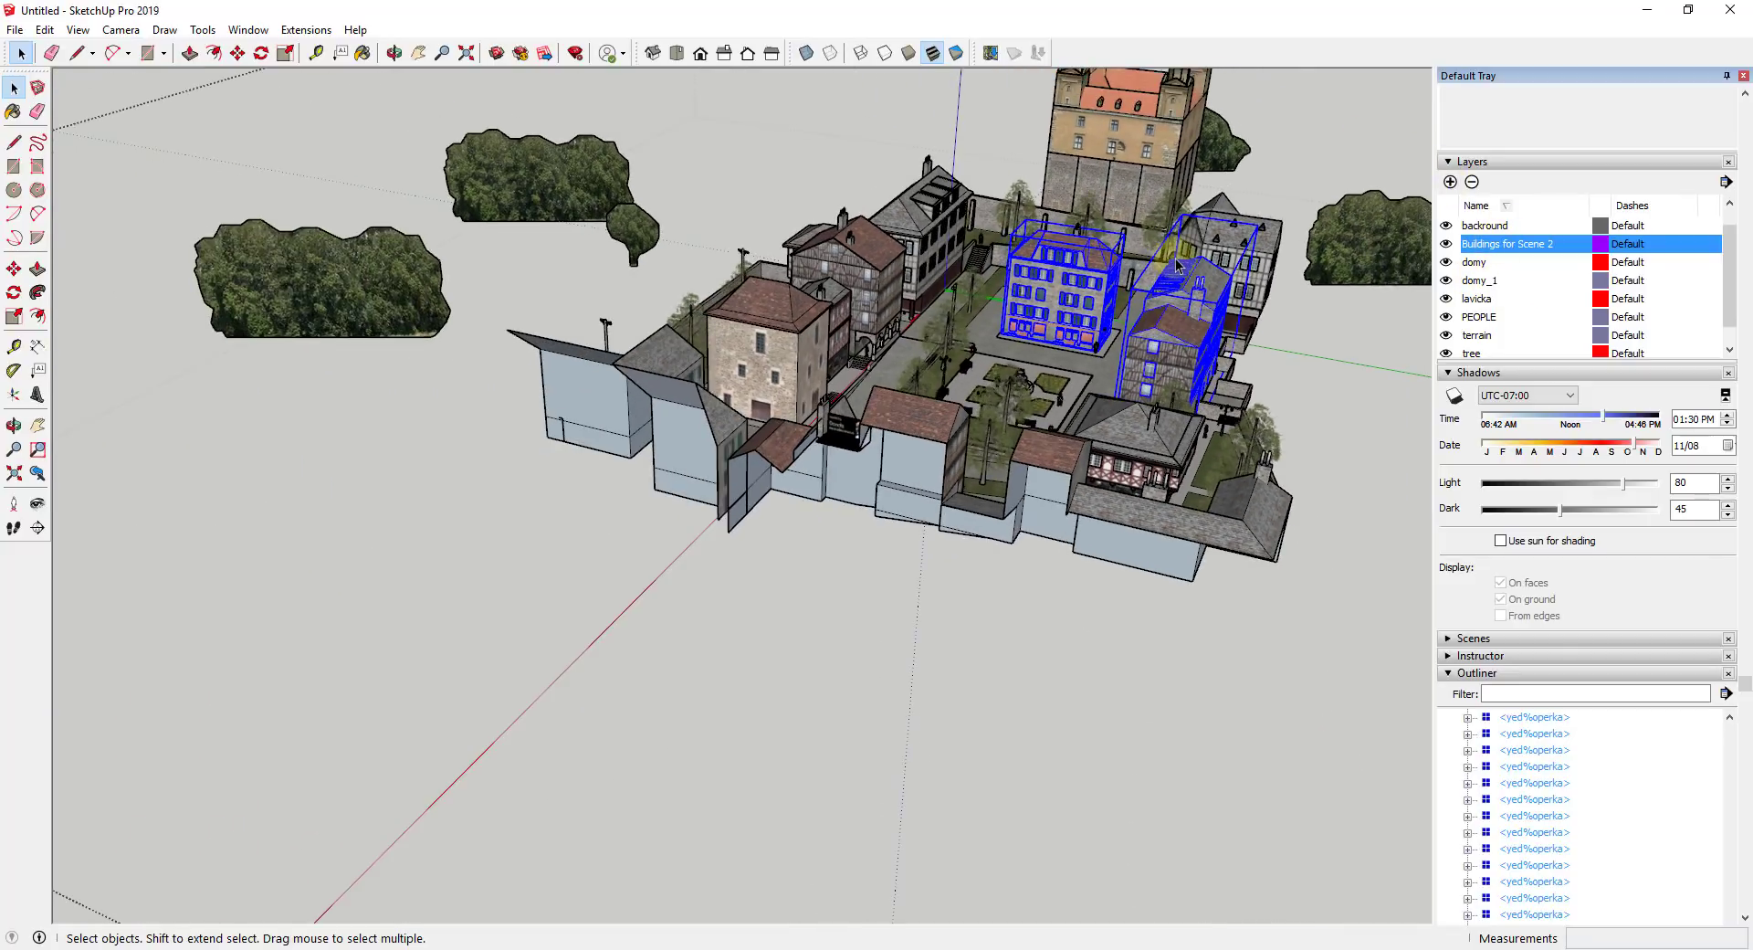
scroll(1178, 264, "down", 6)
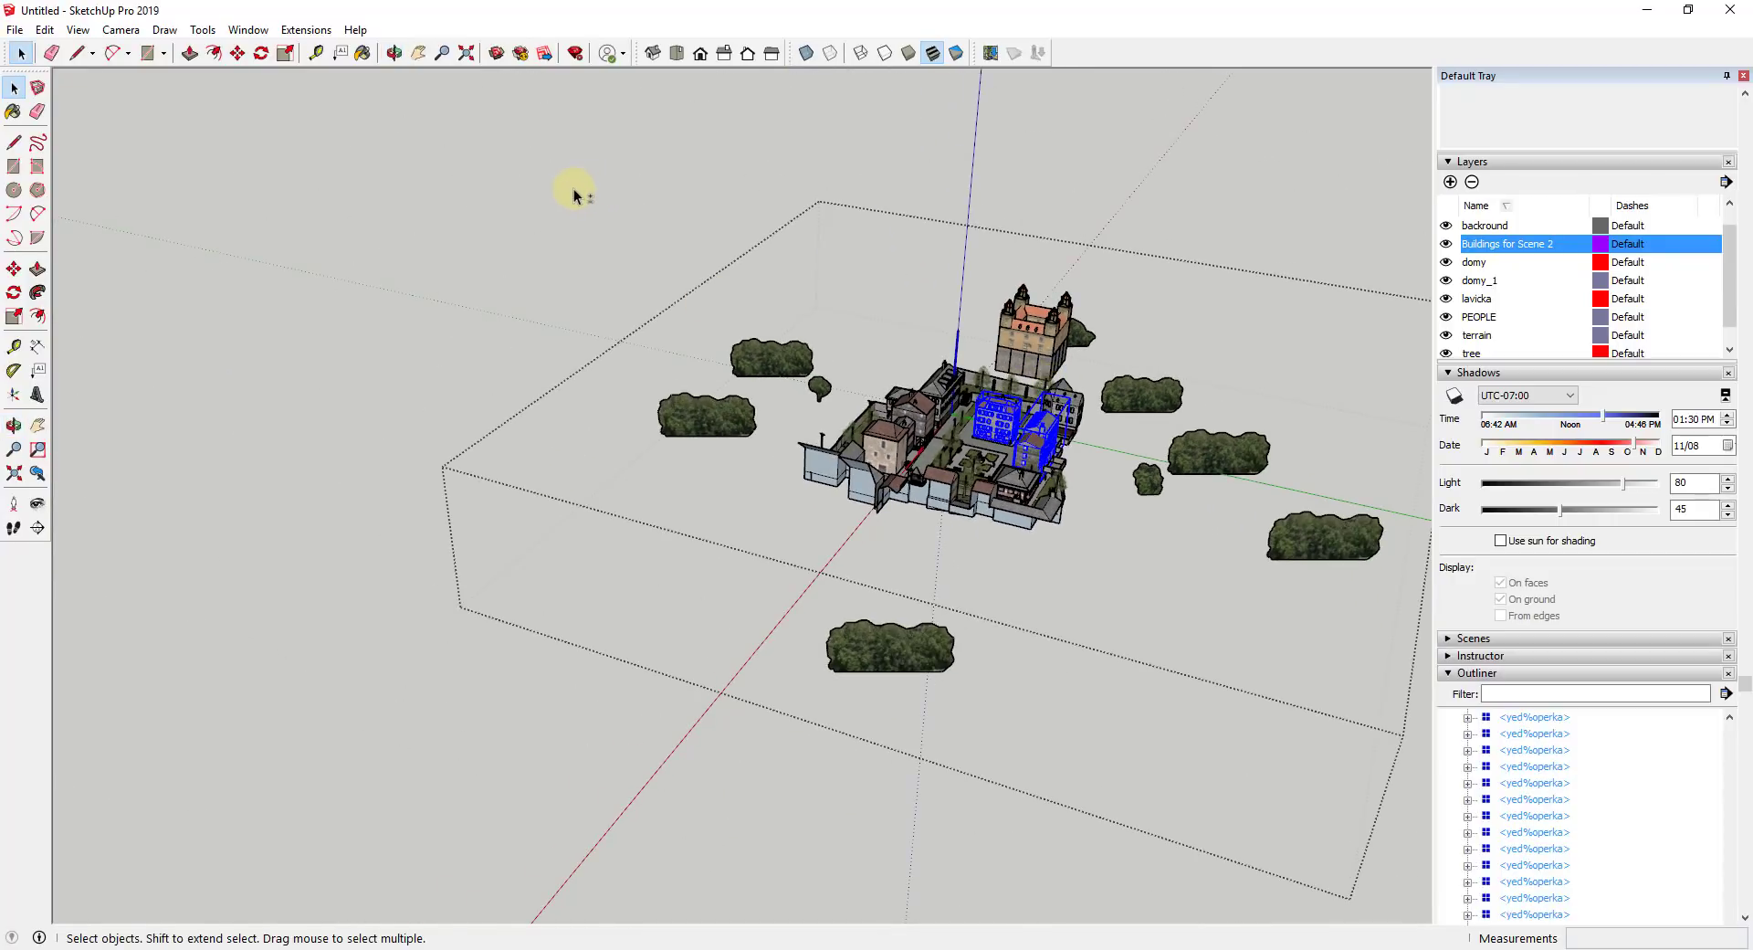
left_click_drag(567, 169, 1415, 755)
scroll(1116, 387, "up", 5)
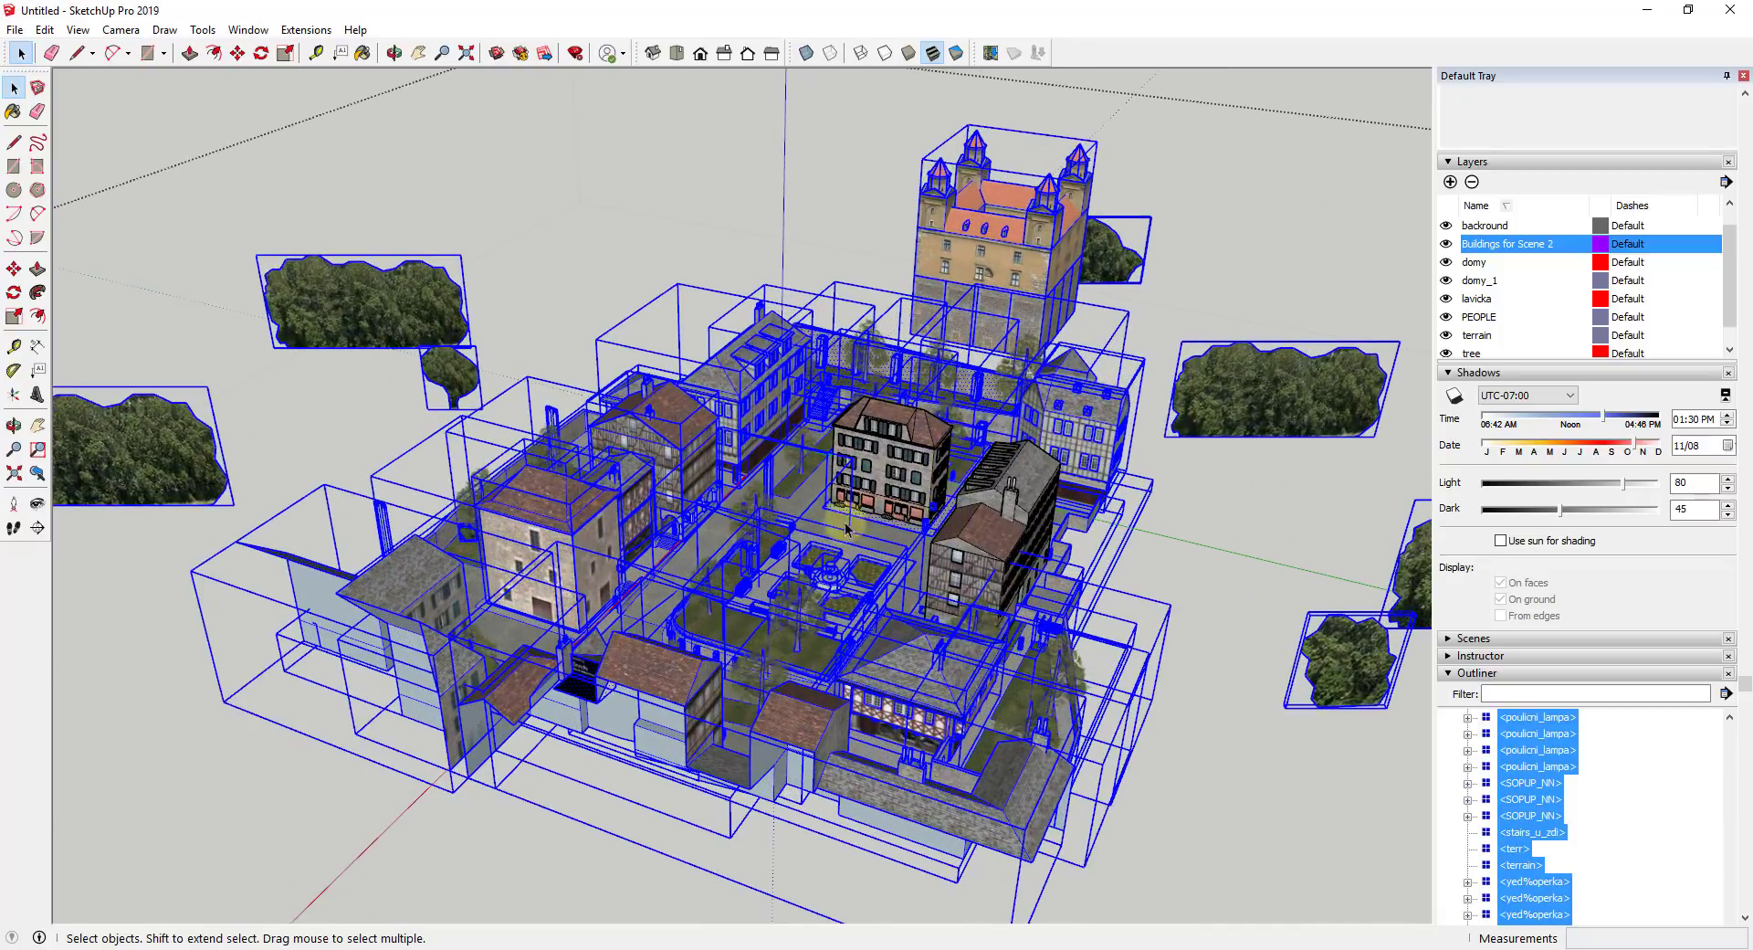
scroll(911, 450, "up", 5)
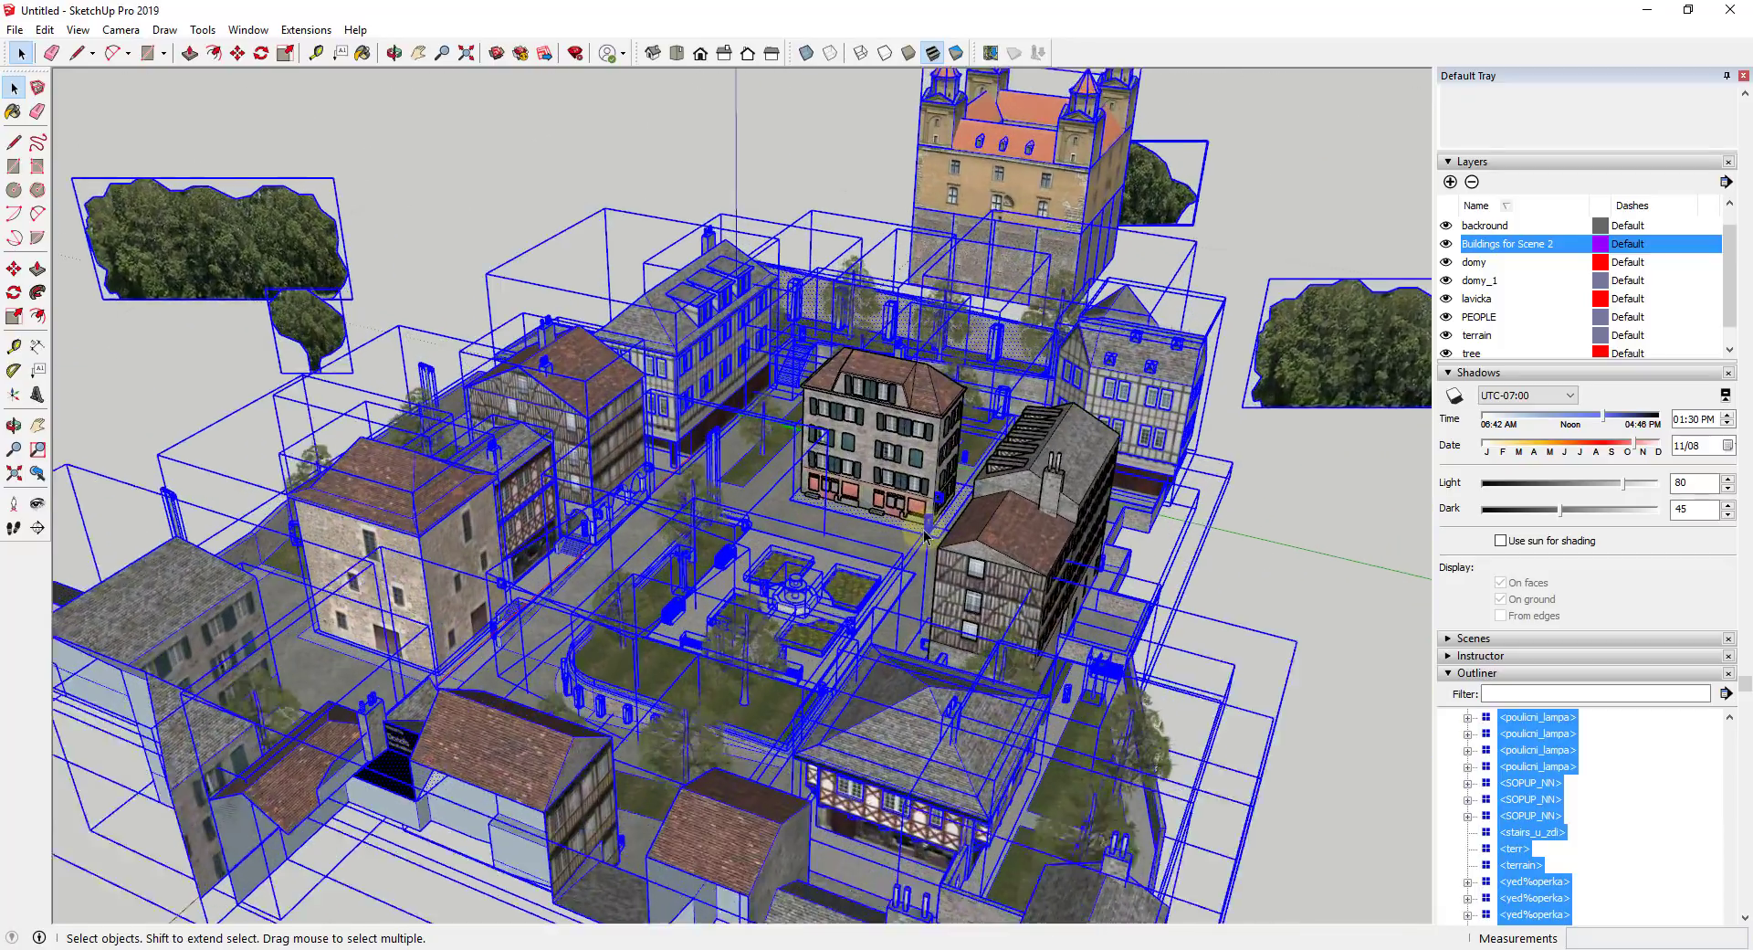
right_click(1050, 258)
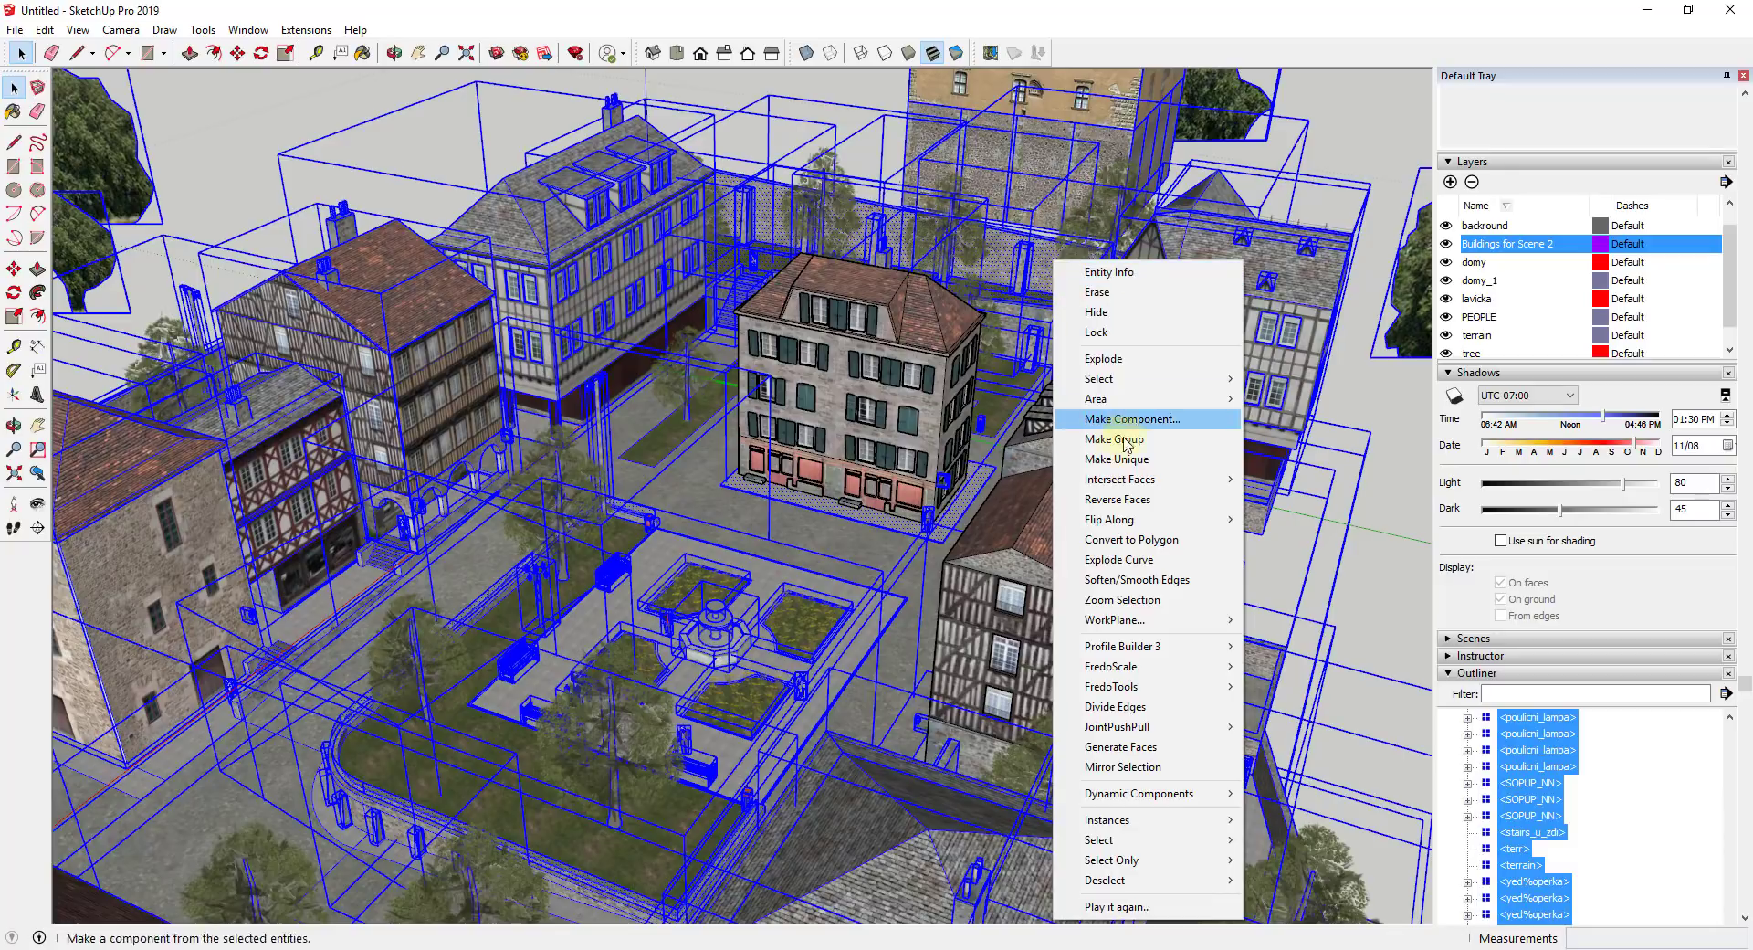
left_click(1087, 439)
left_click(1086, 436)
scroll(1141, 502, "down", 5)
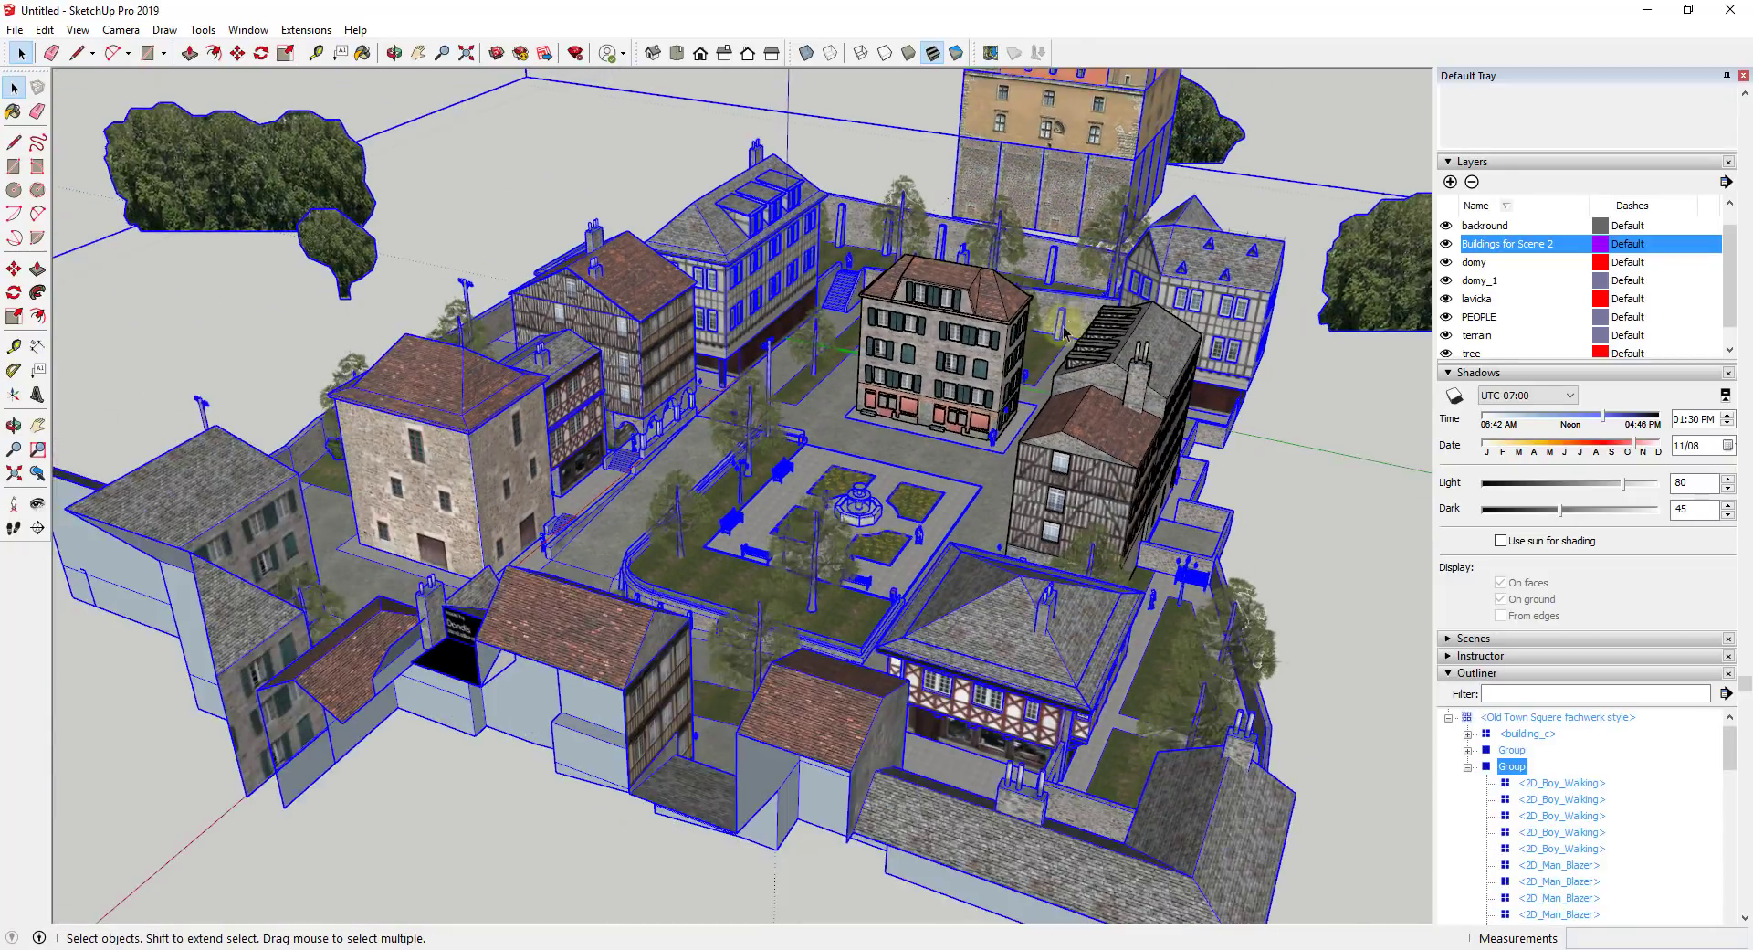
scroll(1209, 577, "up", 6)
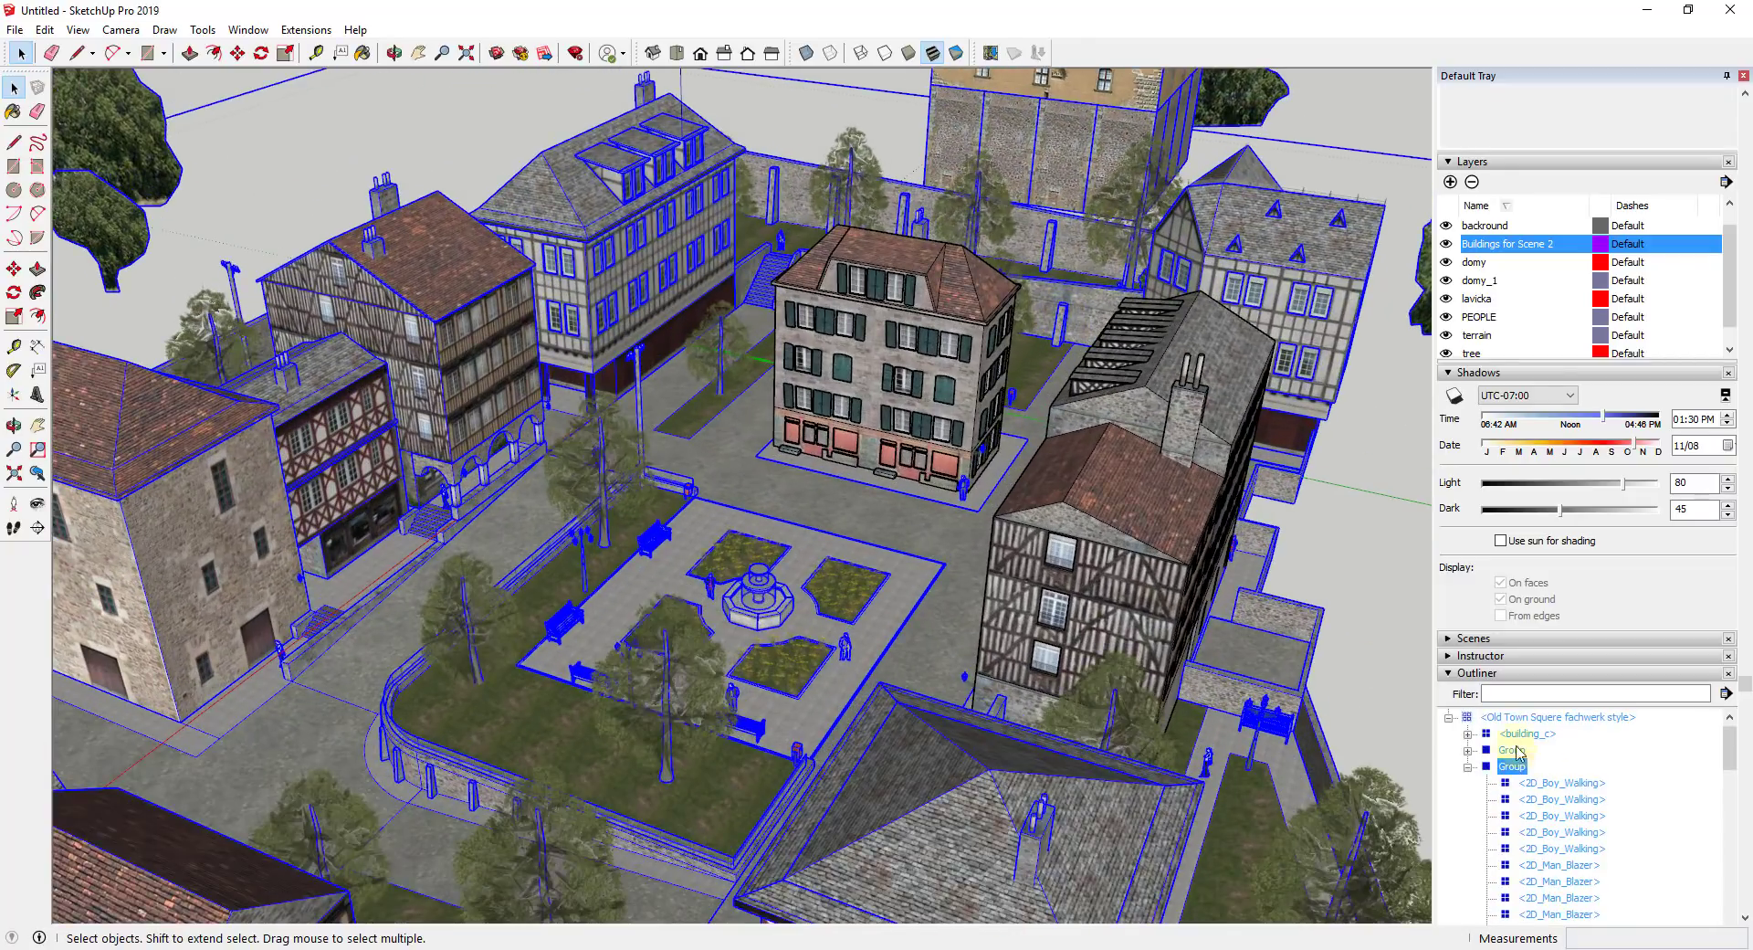
Create a layer named Buildings for Scene 1 and assign the new group of remaining geometry to it
left_click(1450, 182)
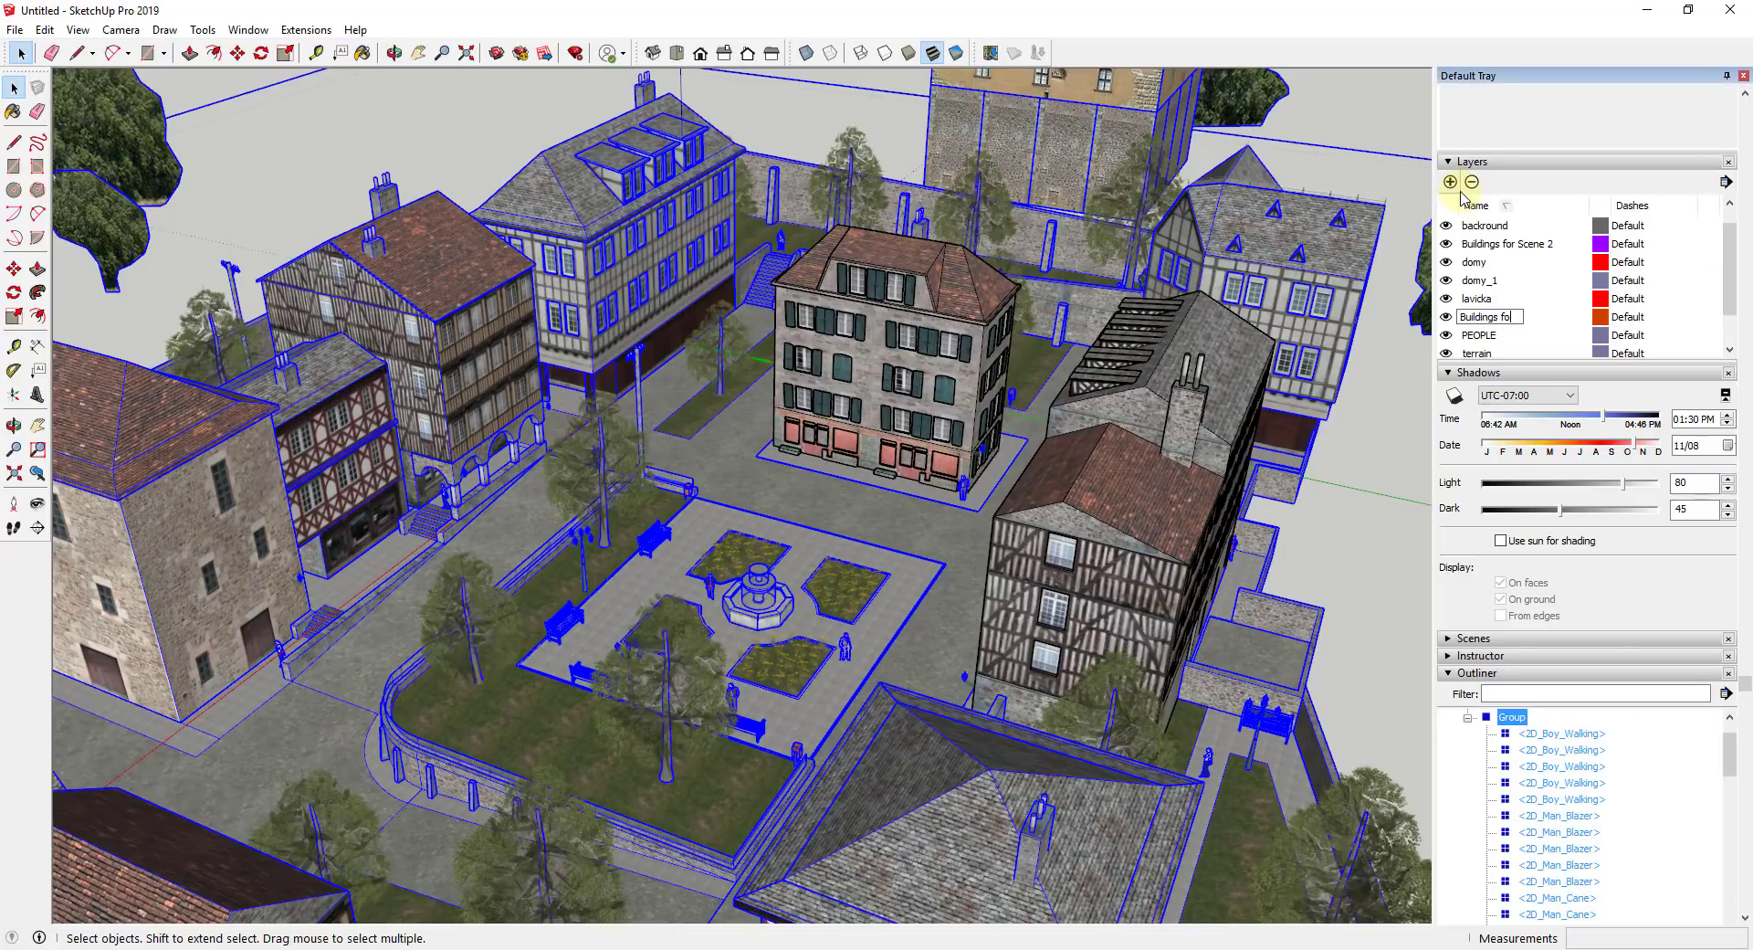
type("Buildings for Scene 1")
key("Return")
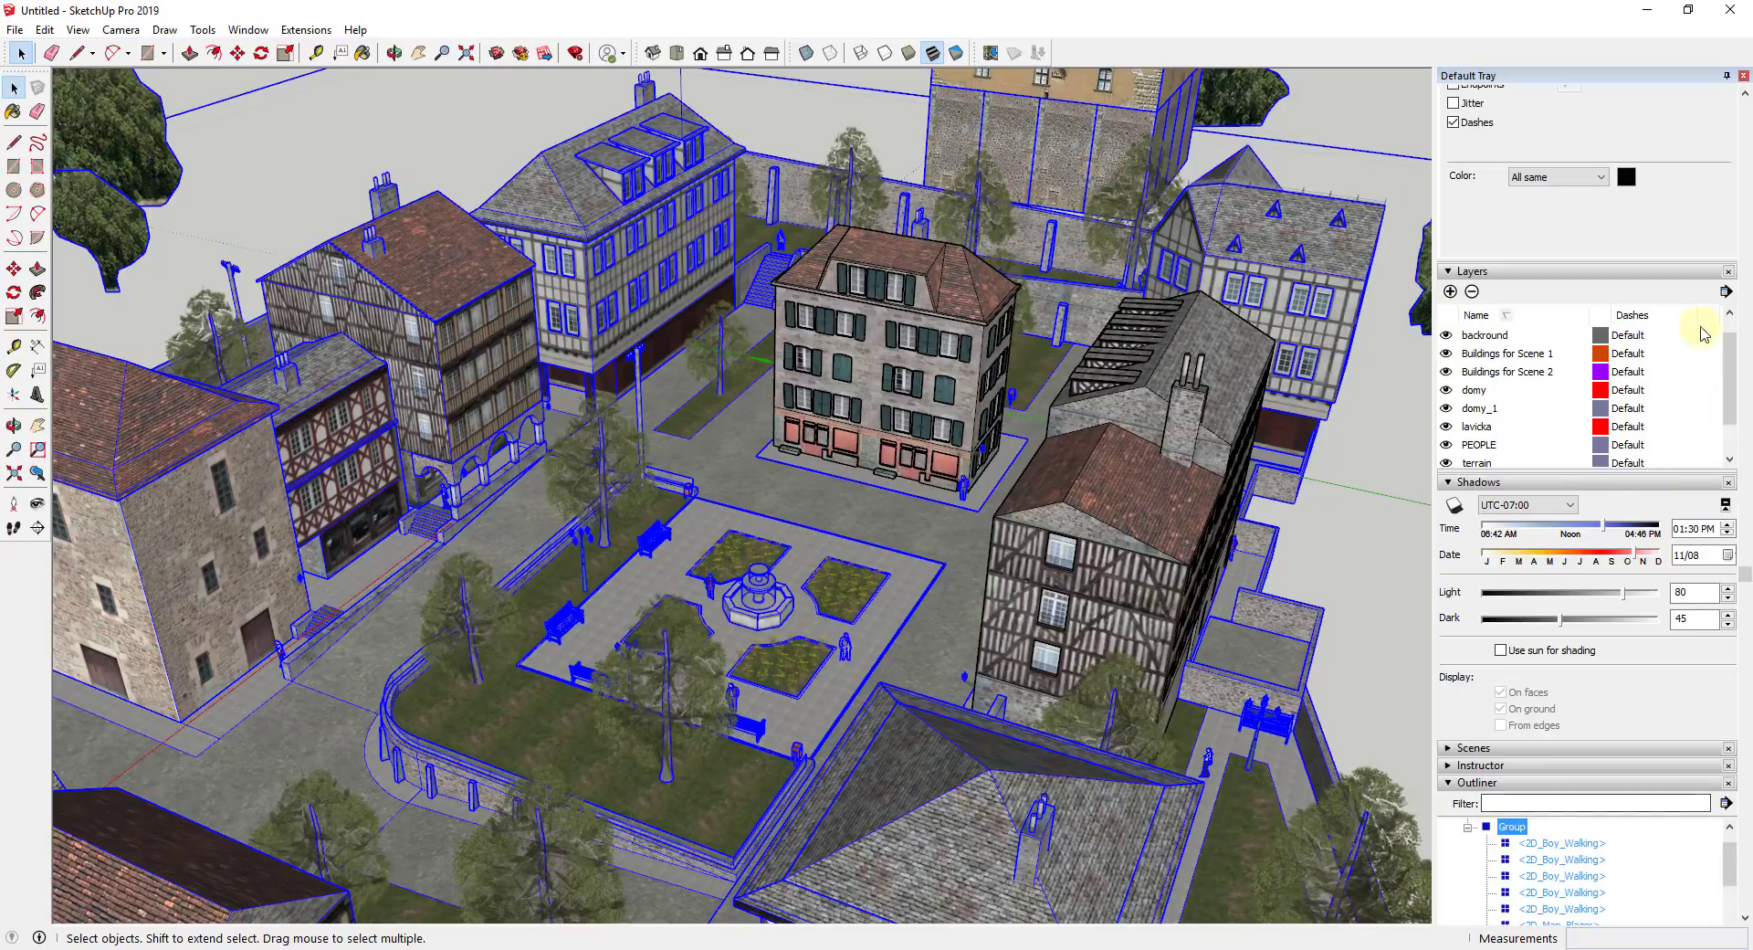
left_click(1609, 144)
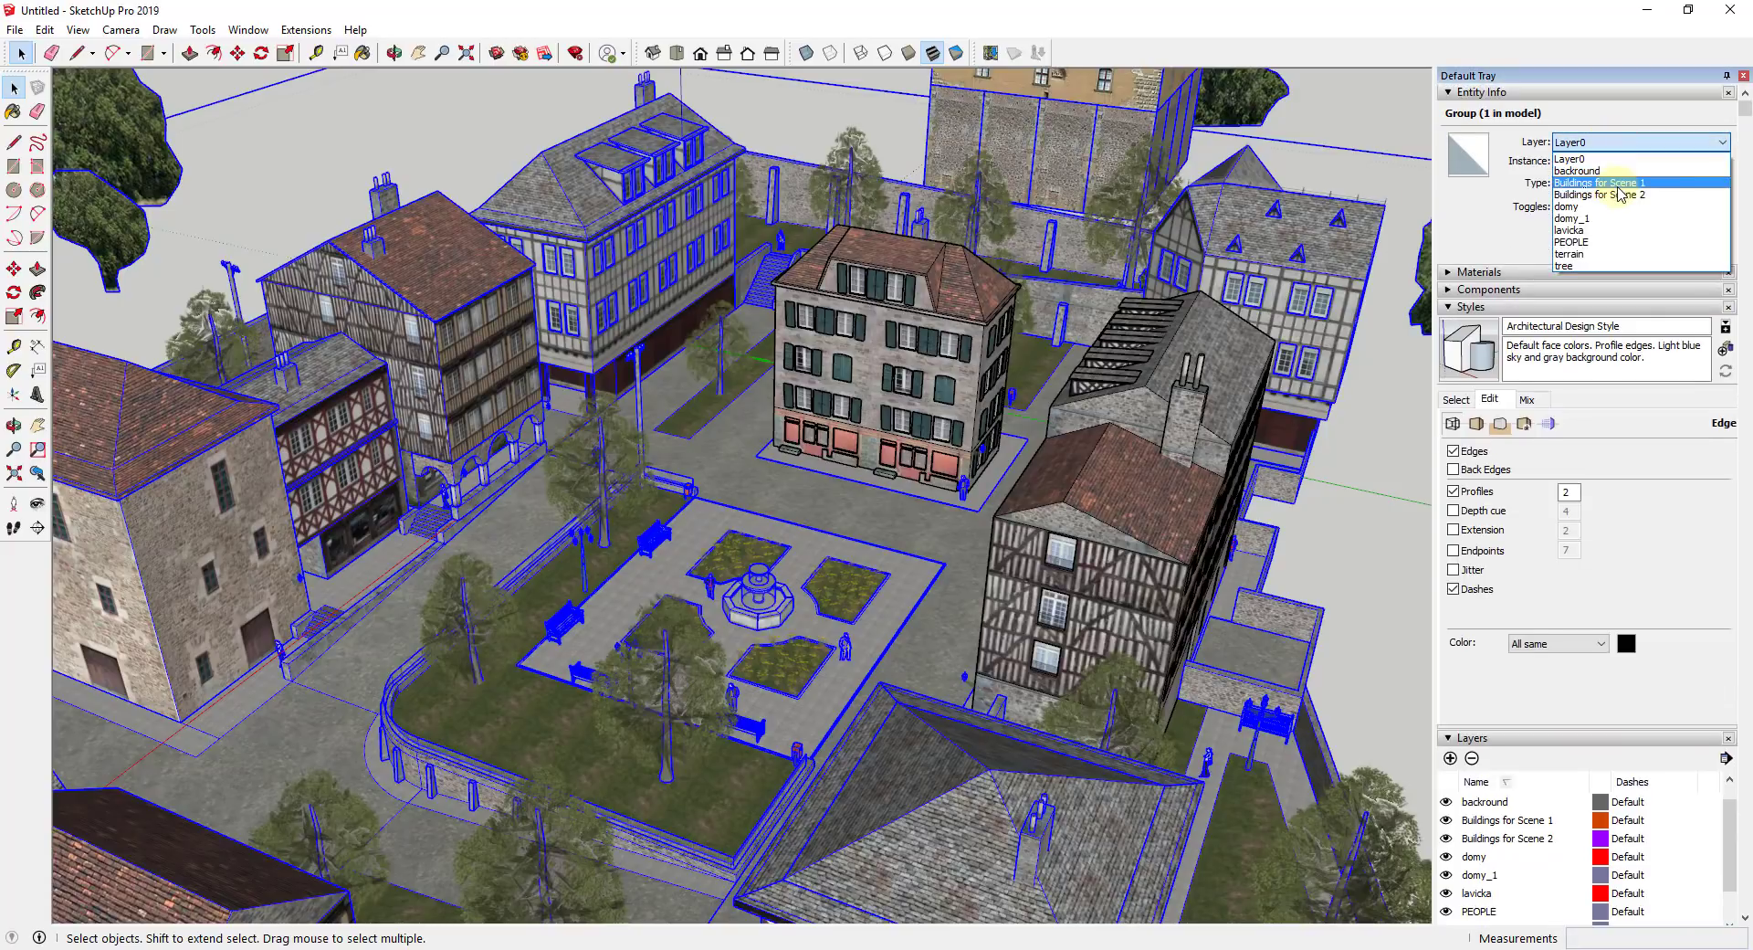
left_click(1617, 183)
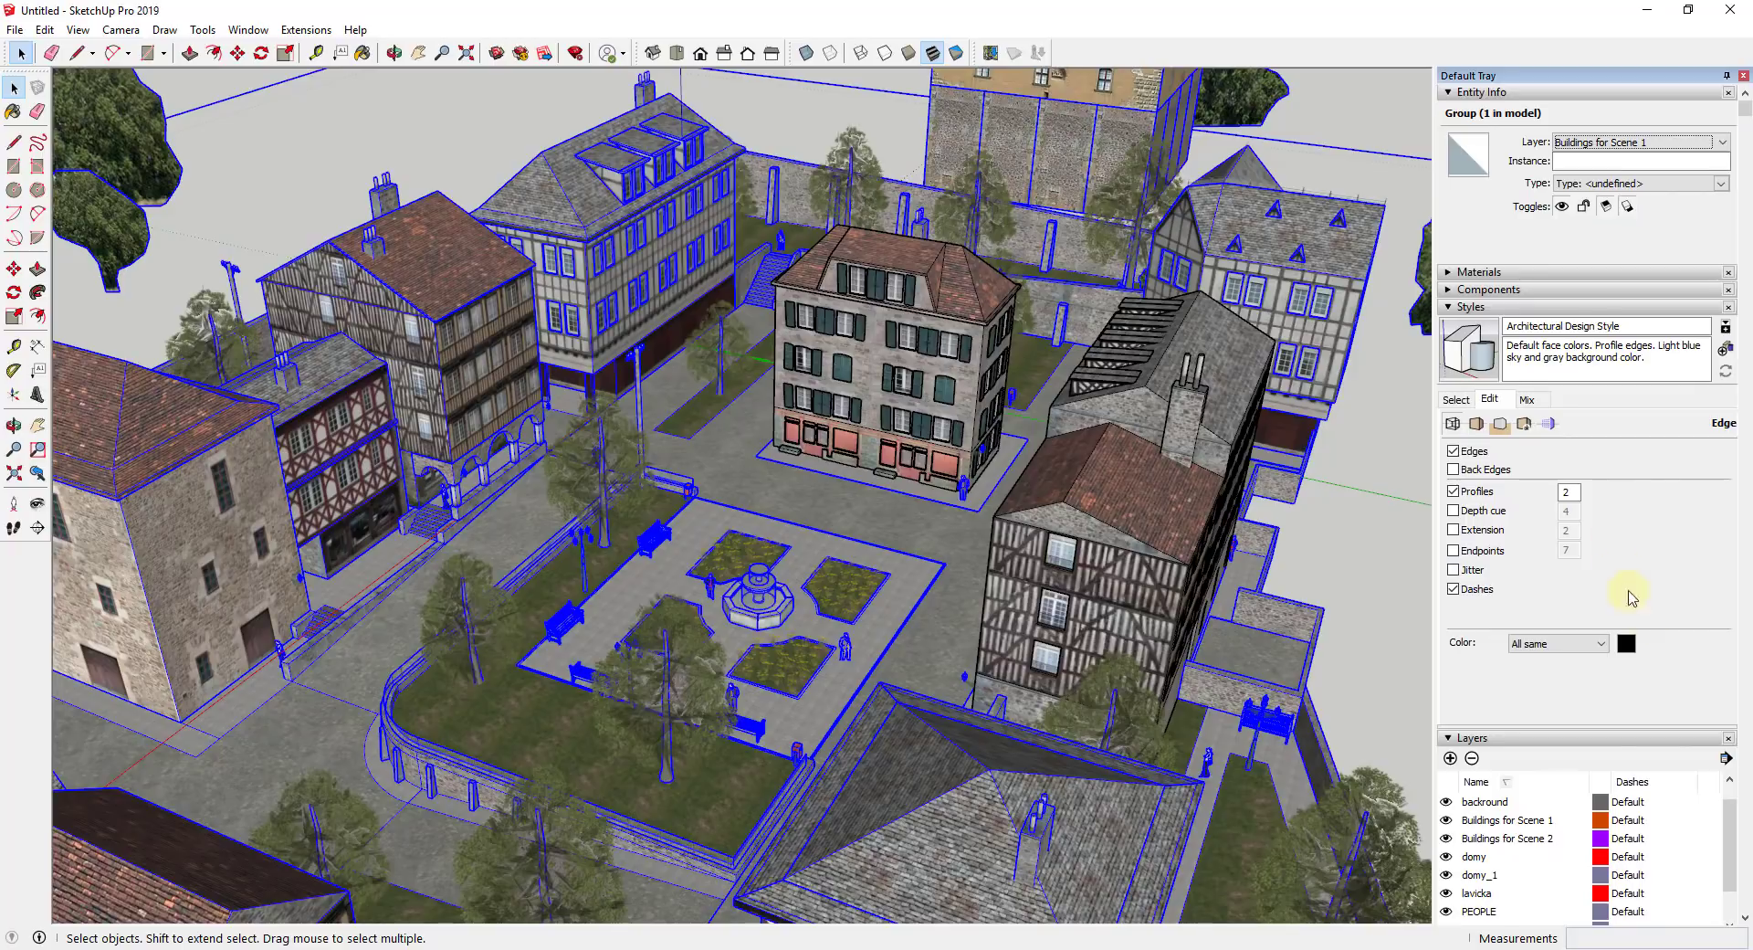
Toggle the visibility of the Buildings for Scene 1 and Buildings for Scene 2 layers to check what each contains
scroll(1507, 721, "down", 3)
left_click(1450, 625)
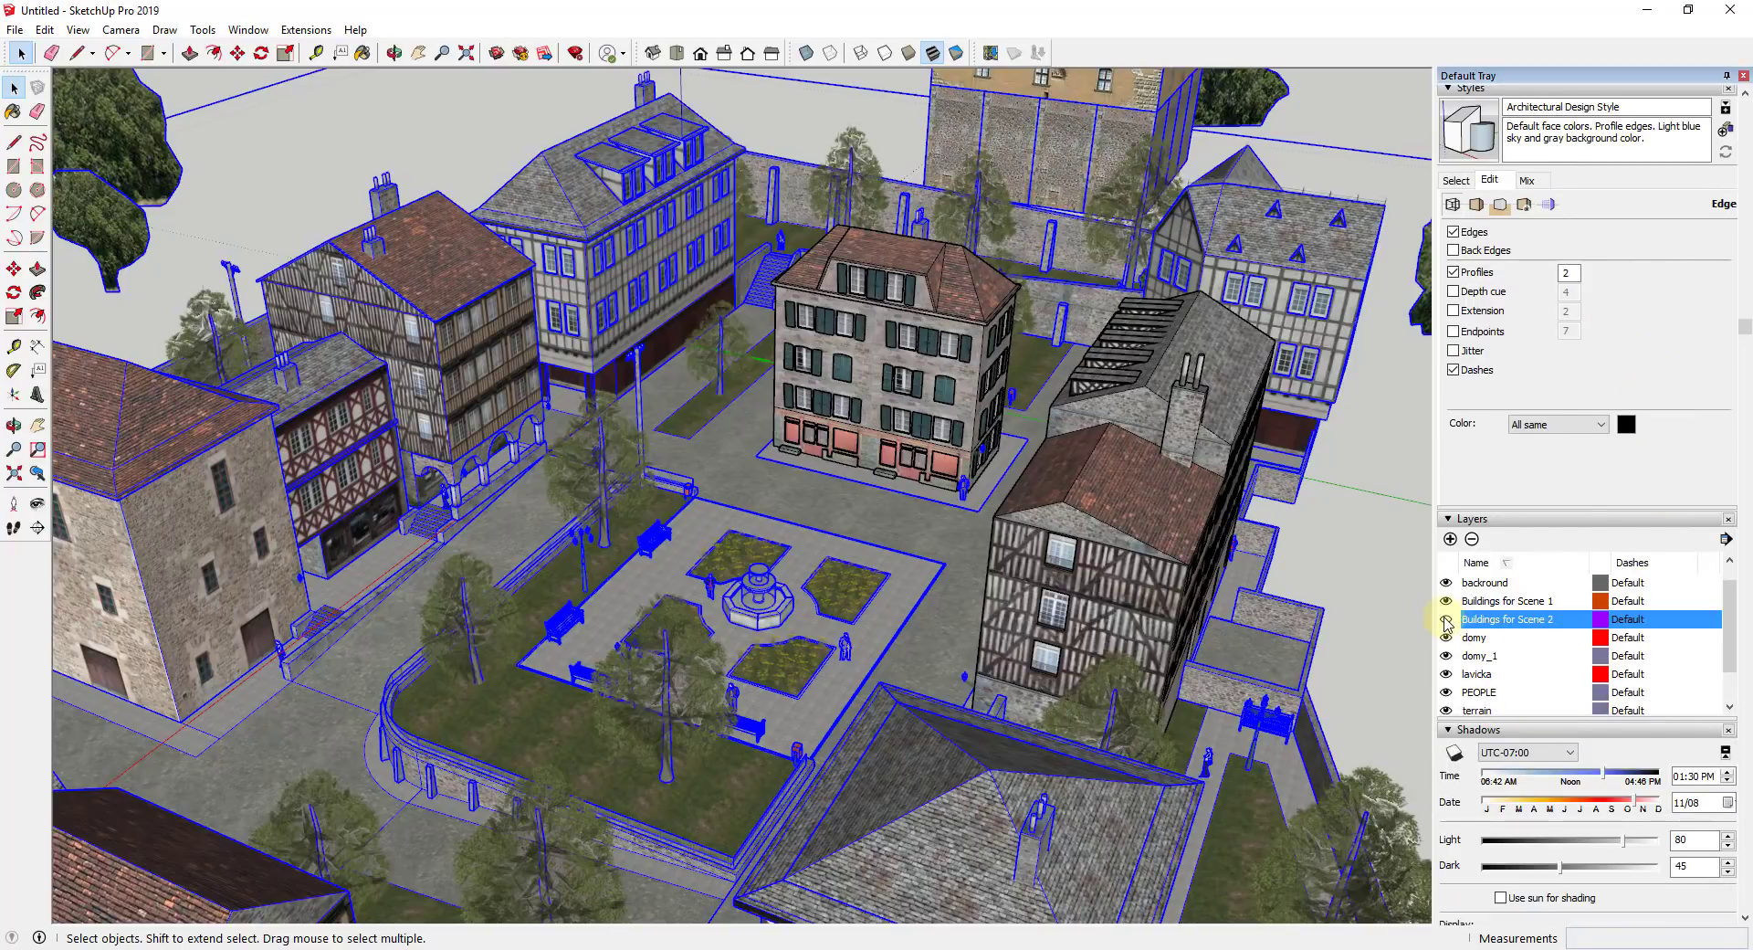
key("ctrl+t")
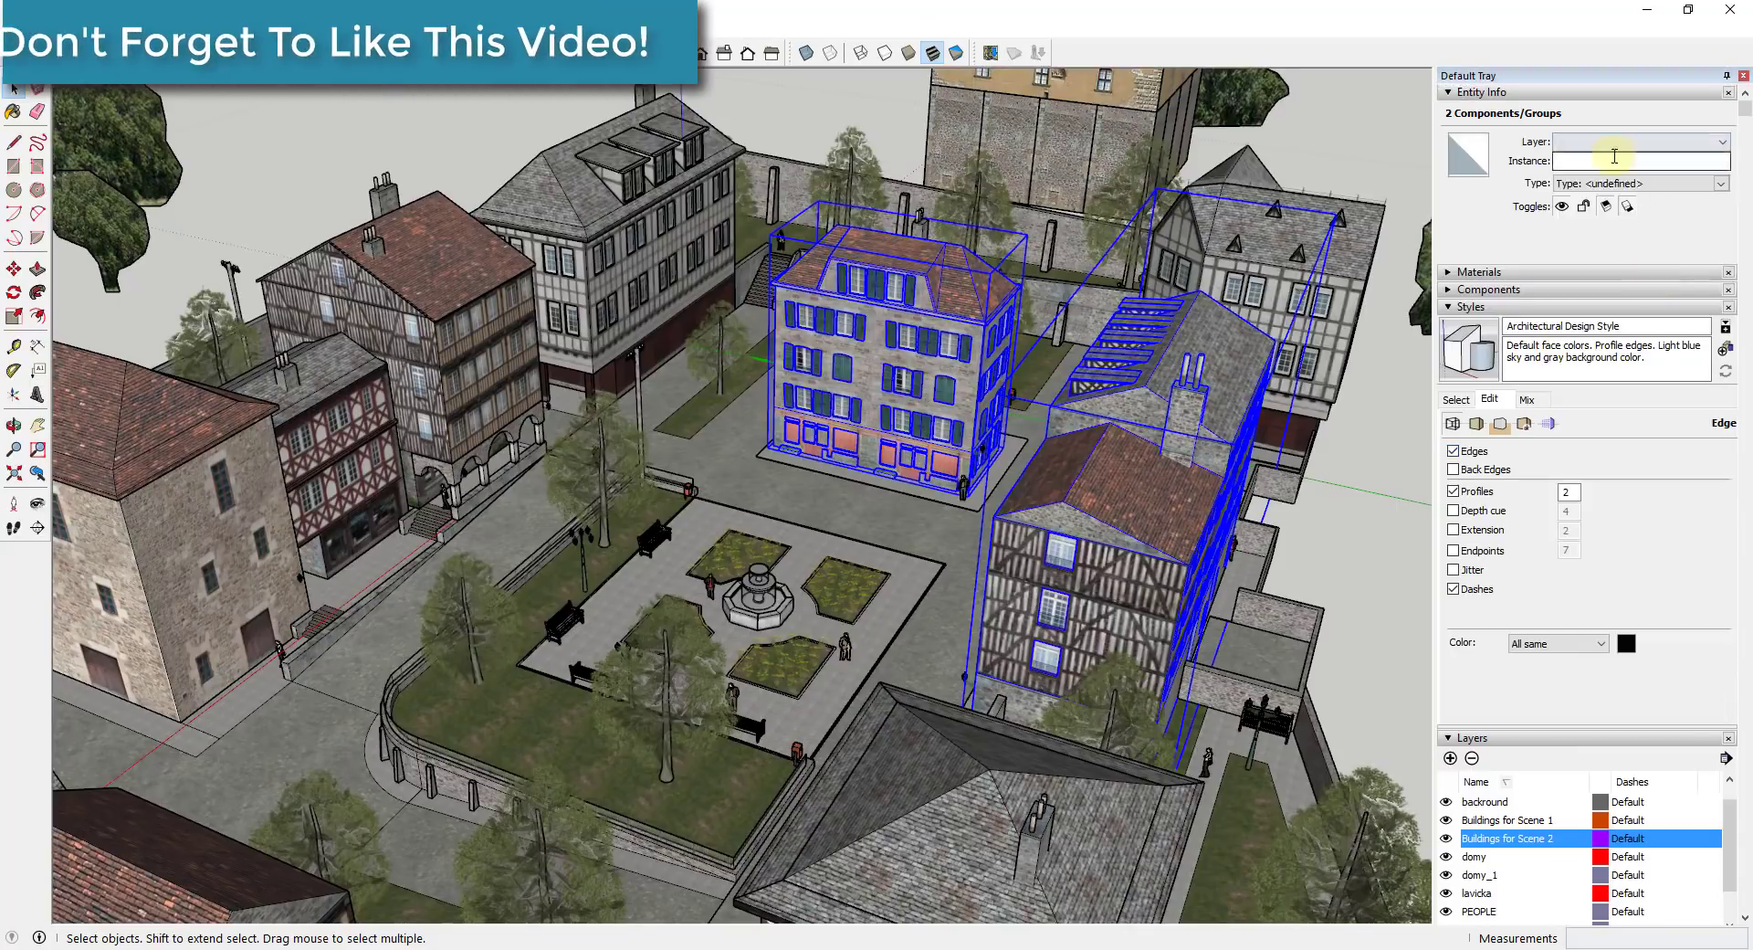
left_click(1446, 820)
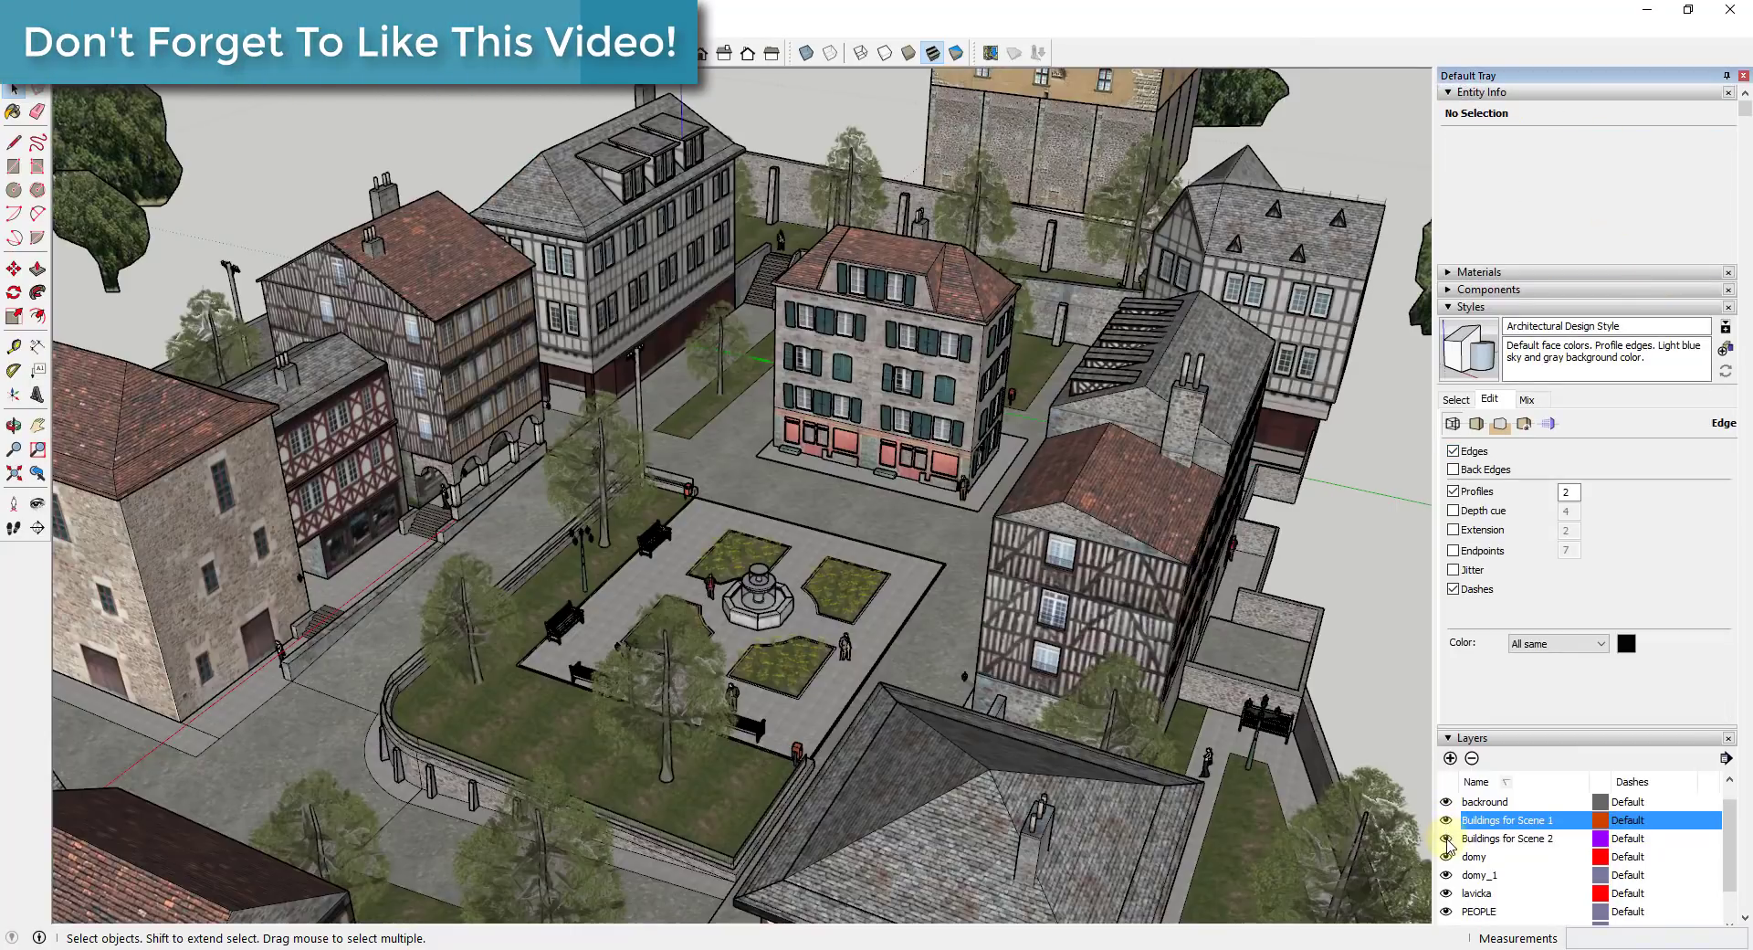
left_click(1446, 838)
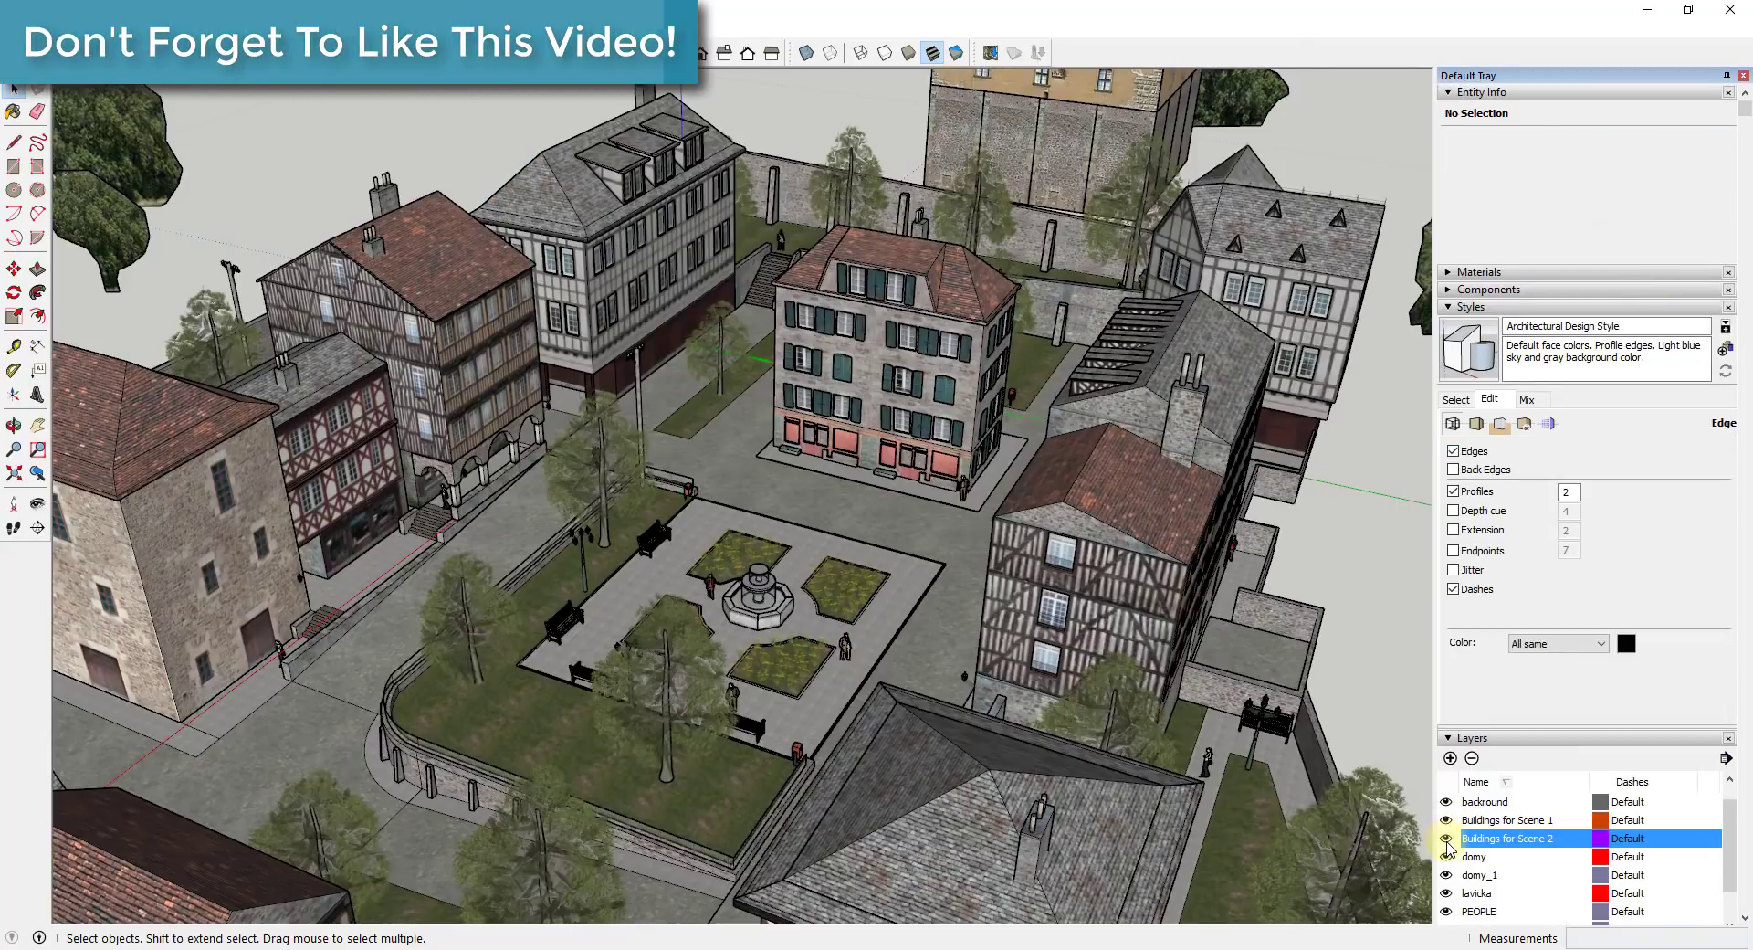
left_click(1447, 838)
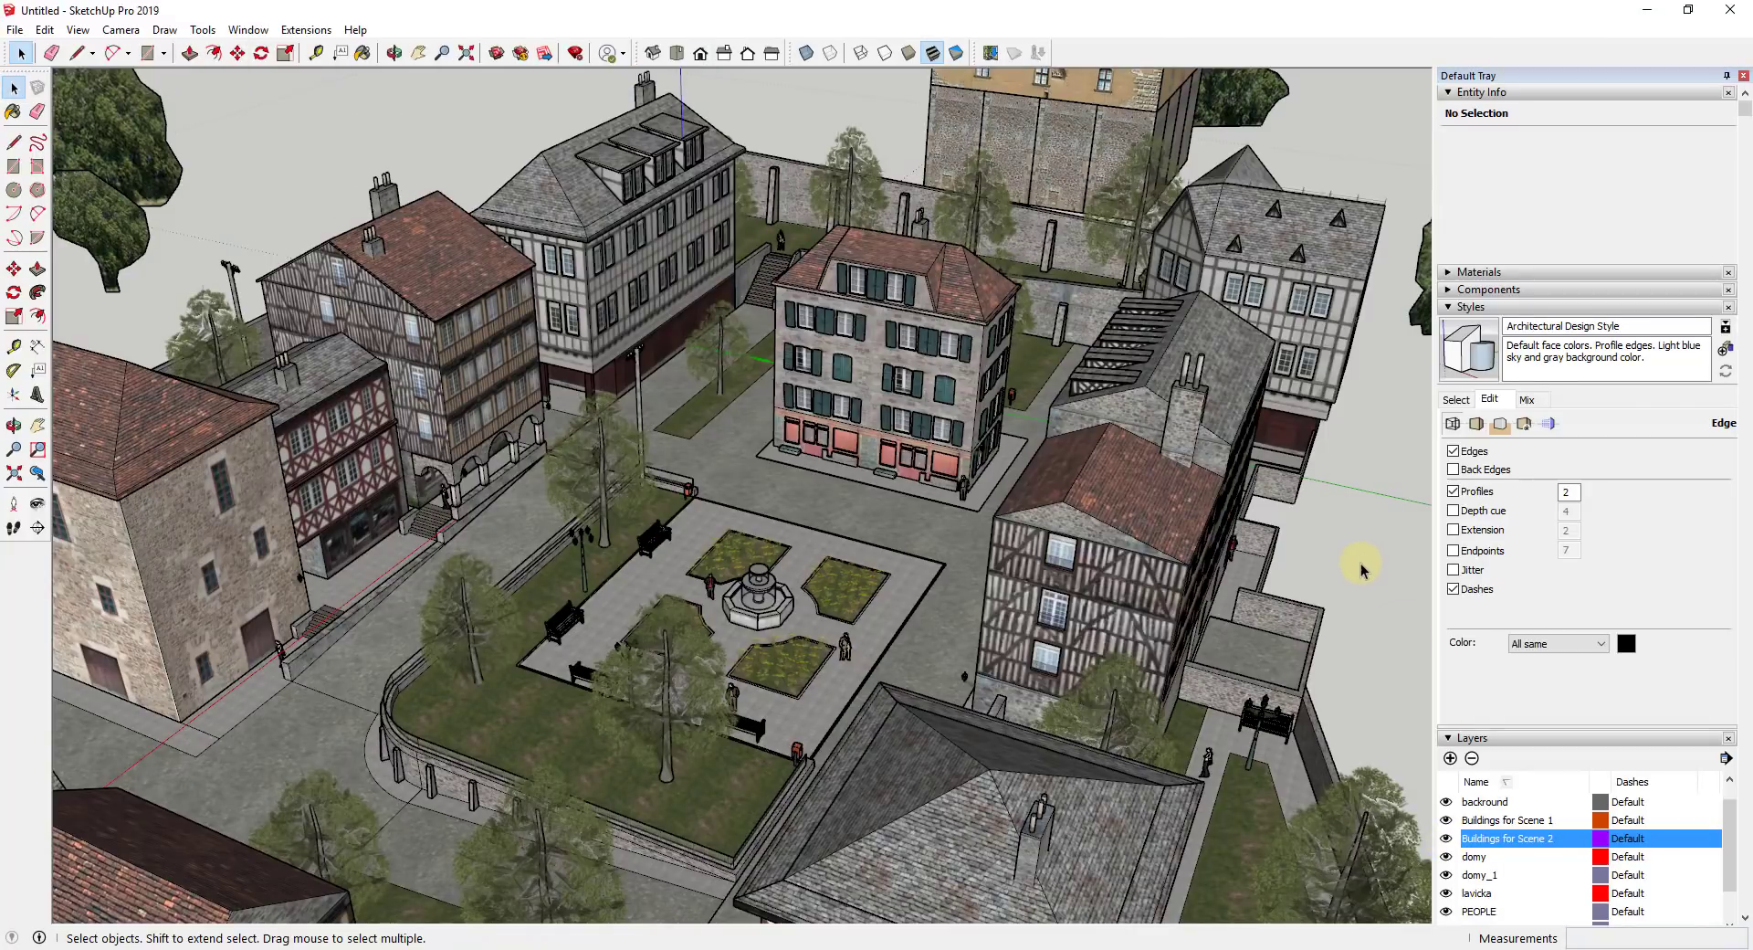
Frame the square from above, turn off the model axes in the Architectural Design Style, and update the style
middle_click_drag(1111, 489, 1008, 461)
scroll(1092, 520, "up", 2)
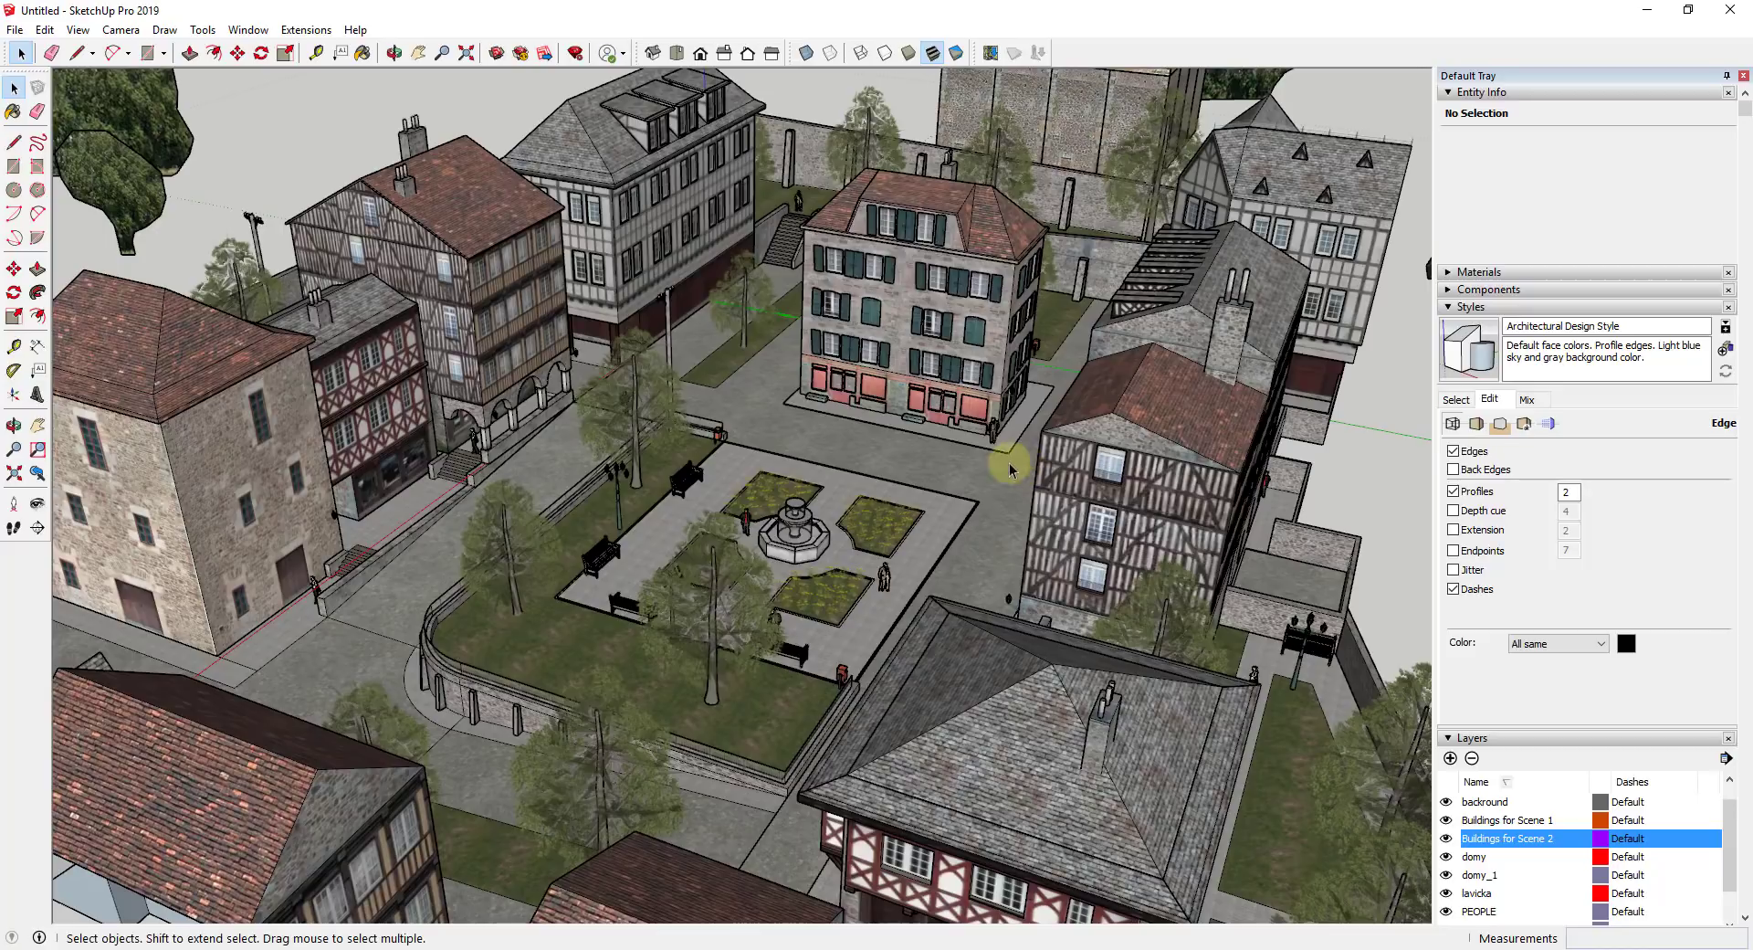
middle_click_drag(913, 286, 936, 342, "shift")
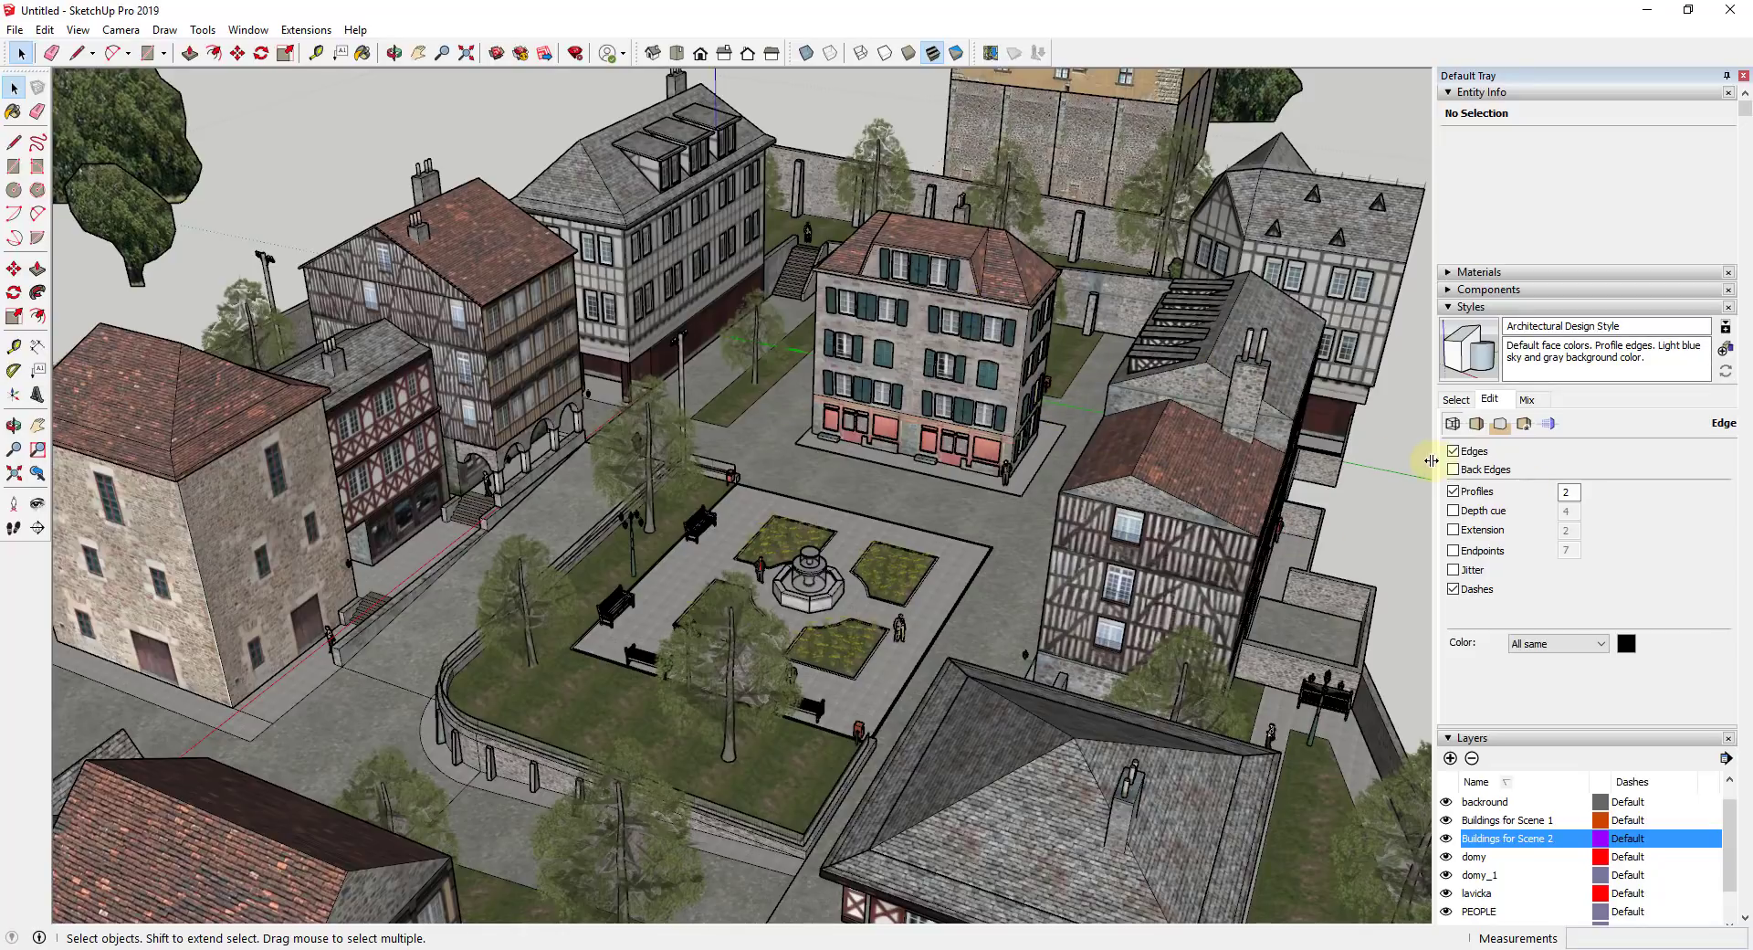
left_click(1547, 428)
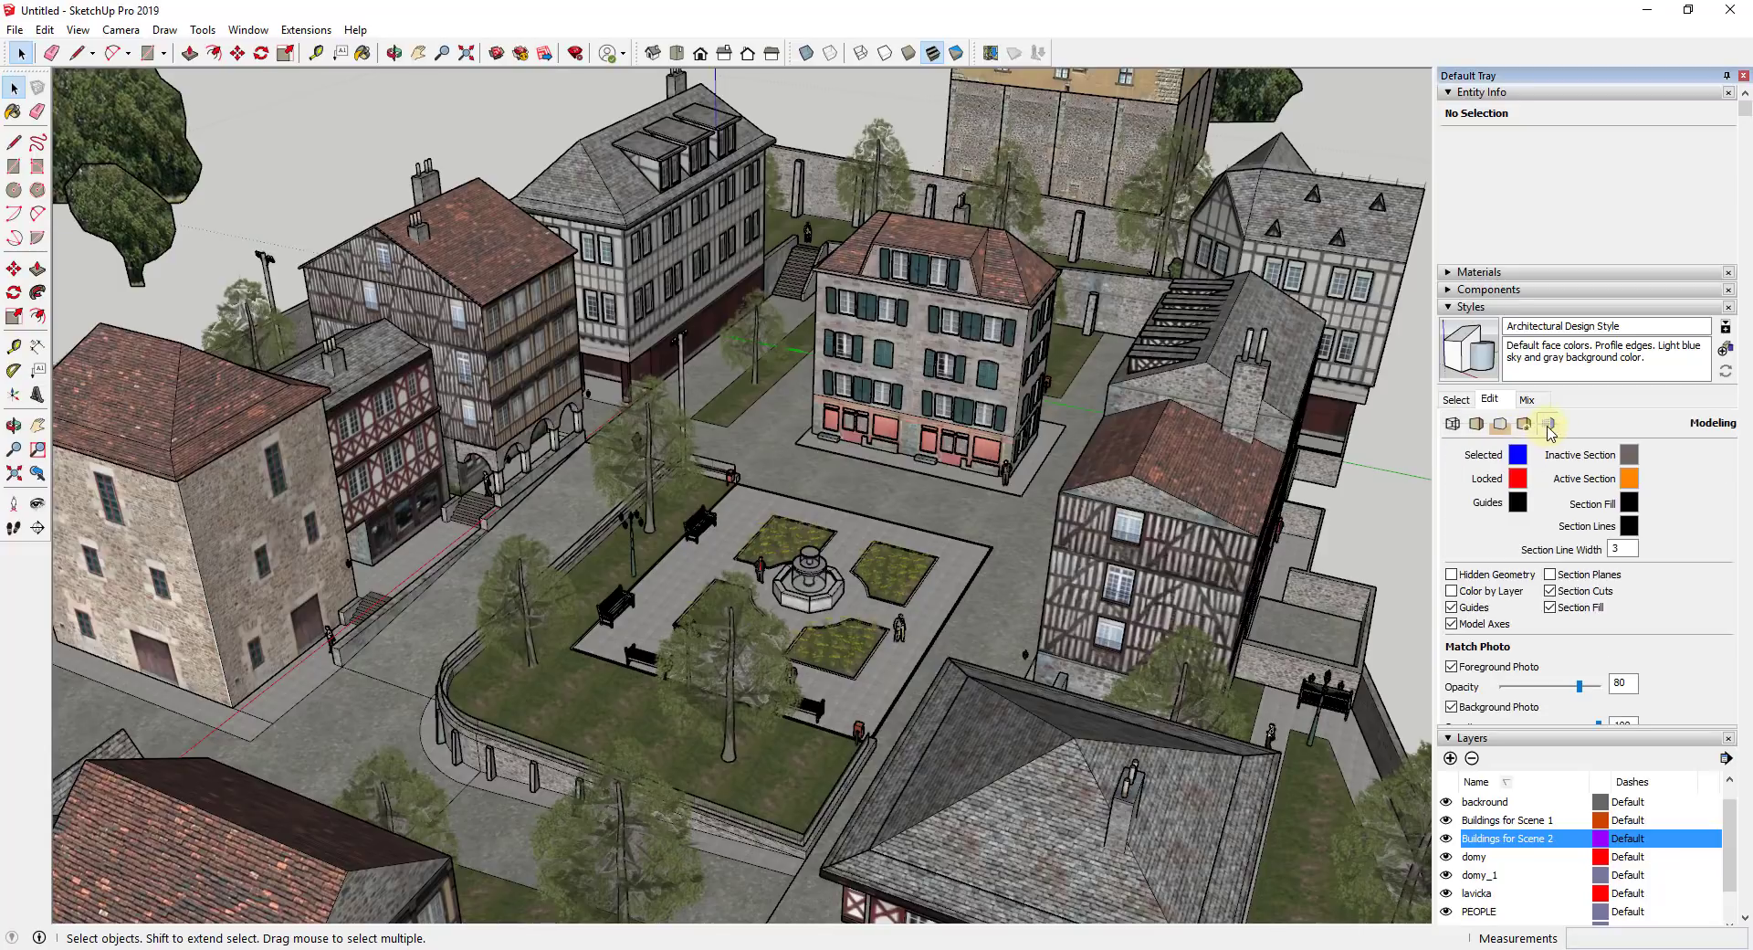
left_click(1482, 627)
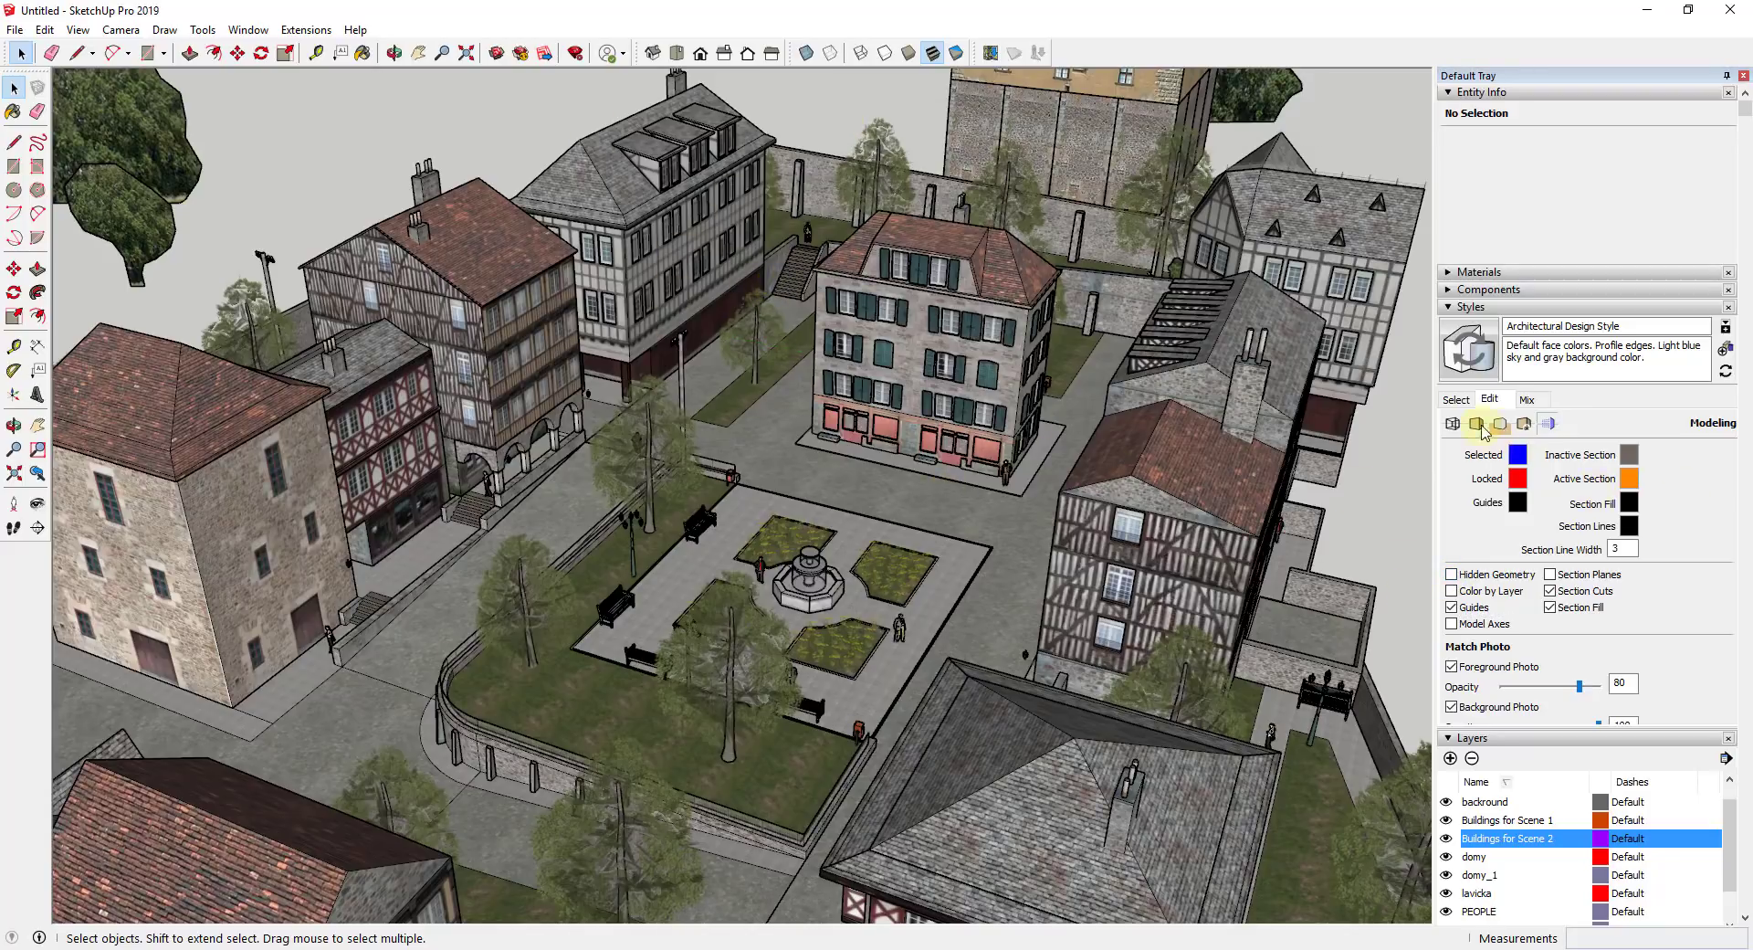
left_click(1474, 360)
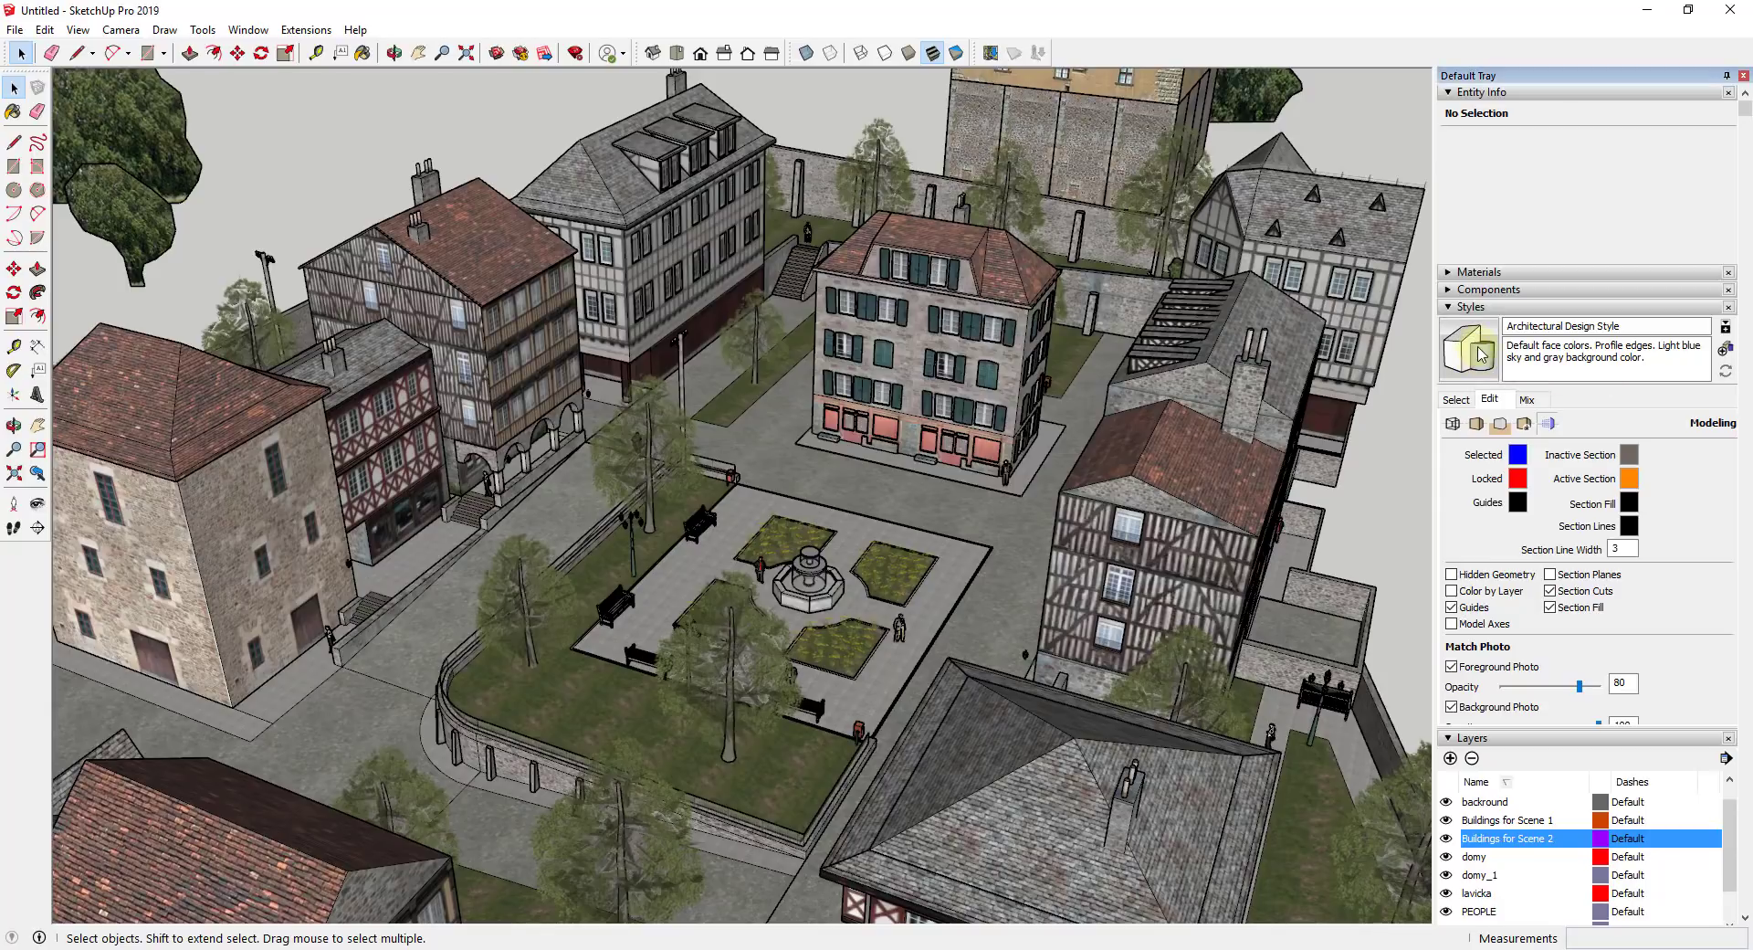
Save the current view of the town square as a new scene
left_click(73, 30)
mouse_move(119, 340)
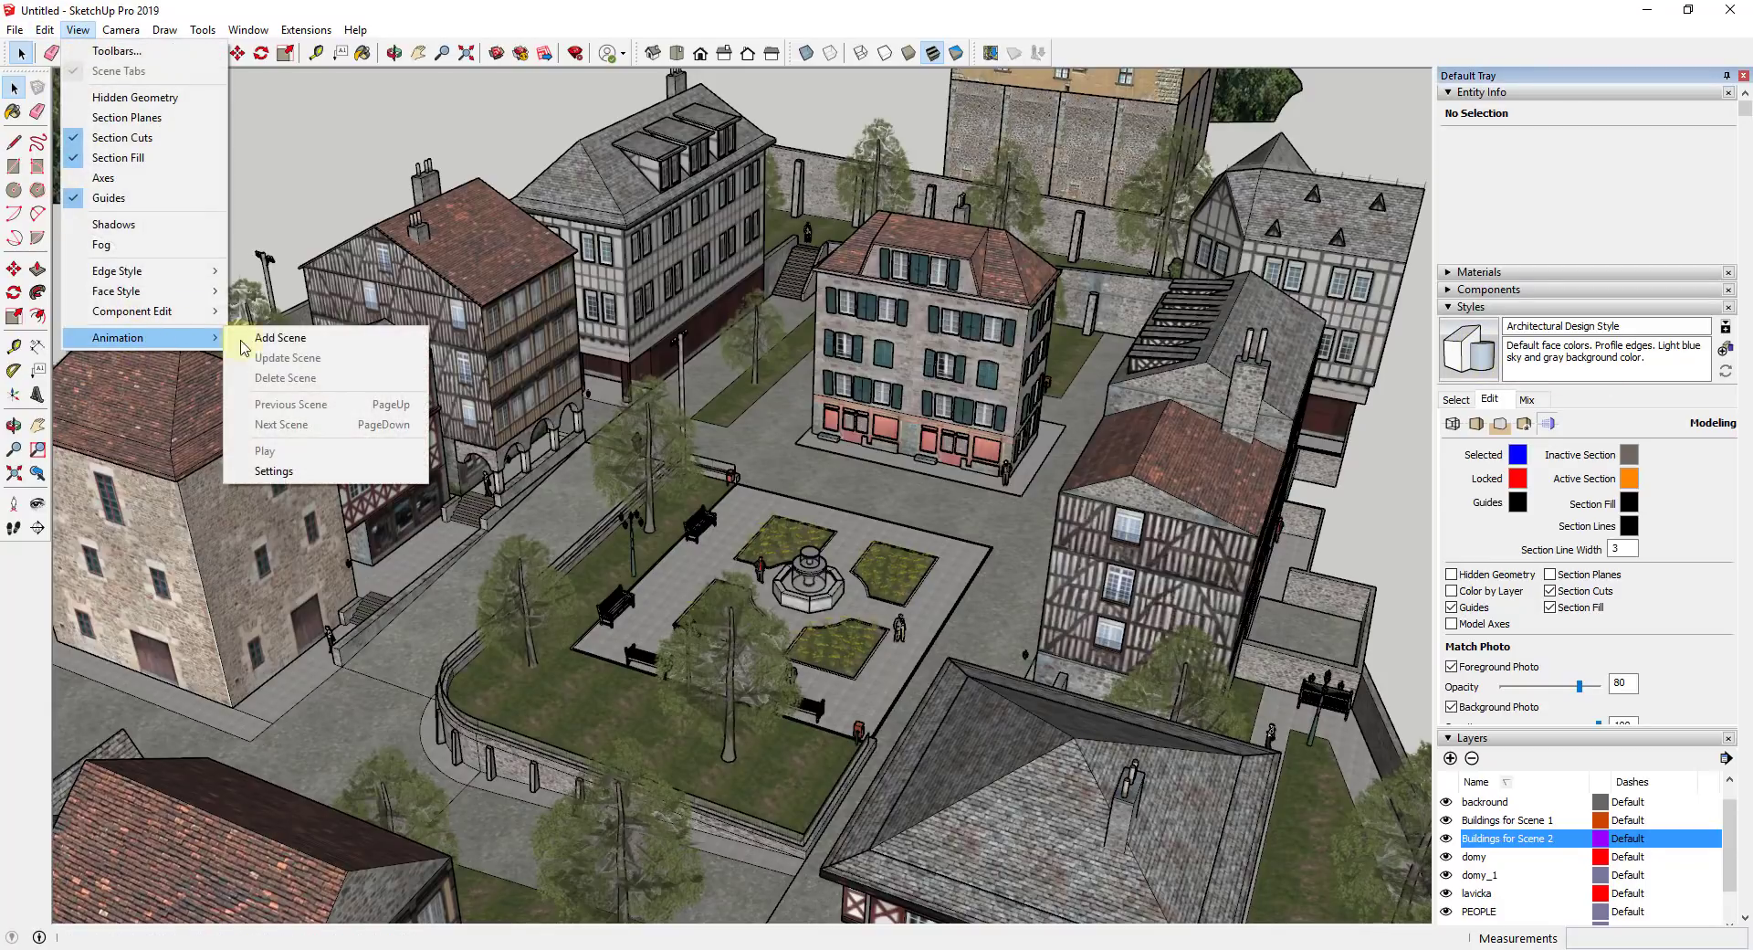
left_click(281, 338)
Orbit away from the saved view and recall Scene 1 to test it
key("o")
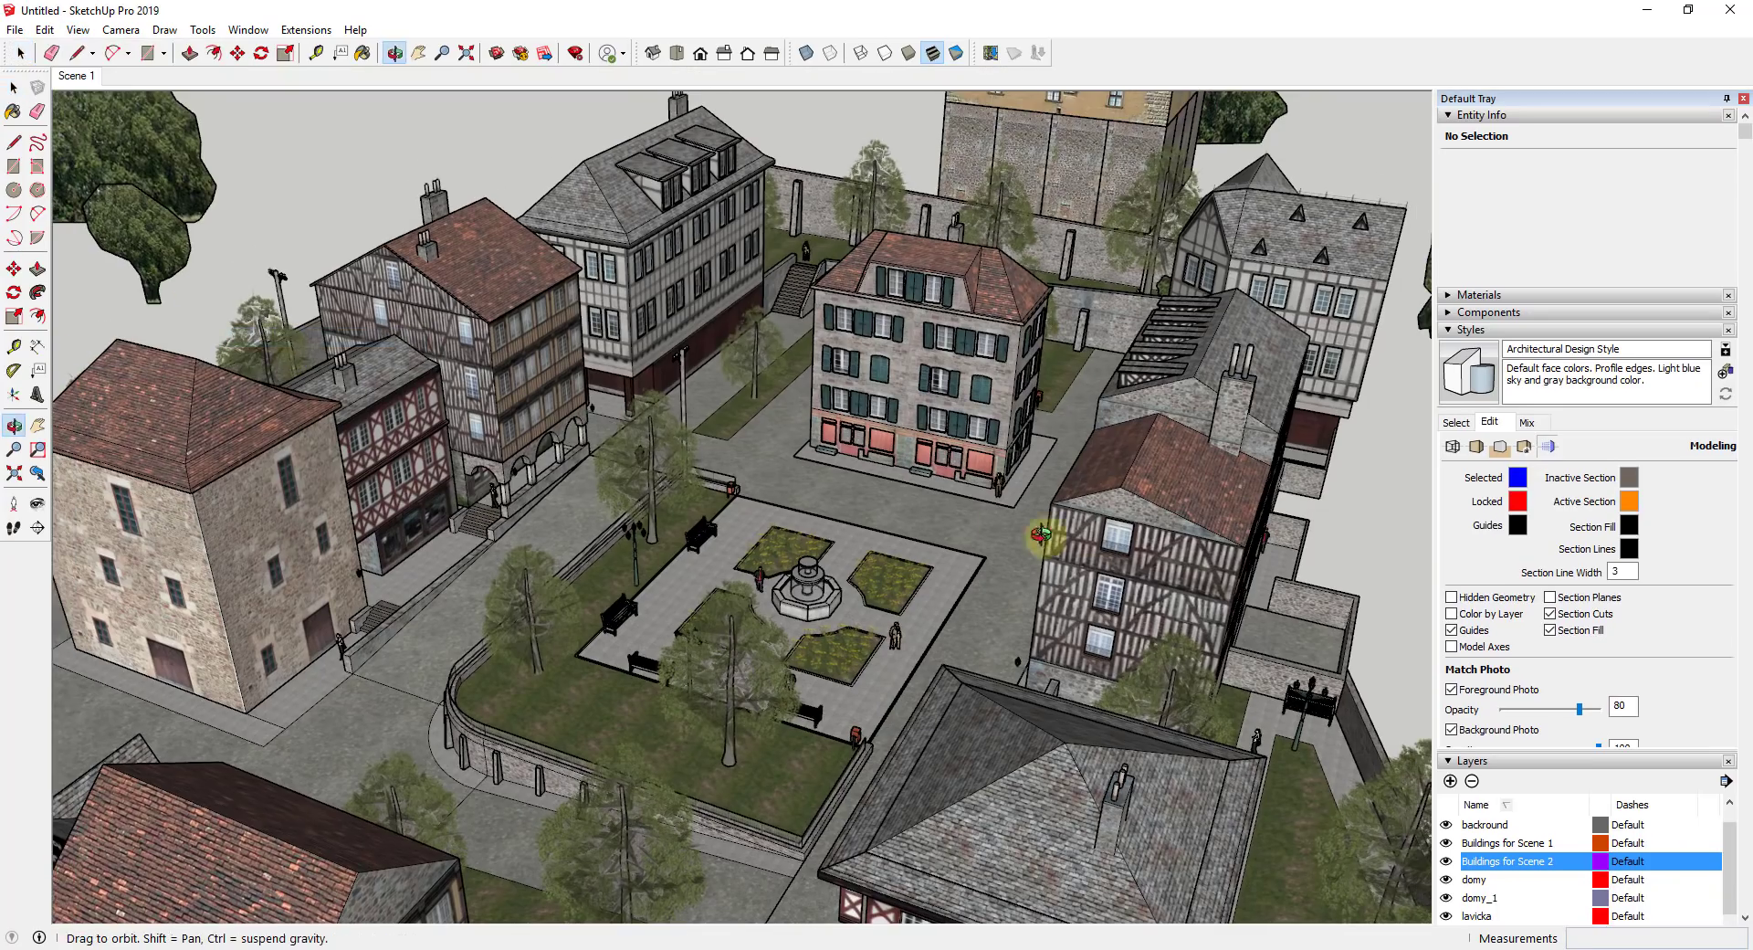
left_click_drag(1138, 482, 767, 384)
key("space")
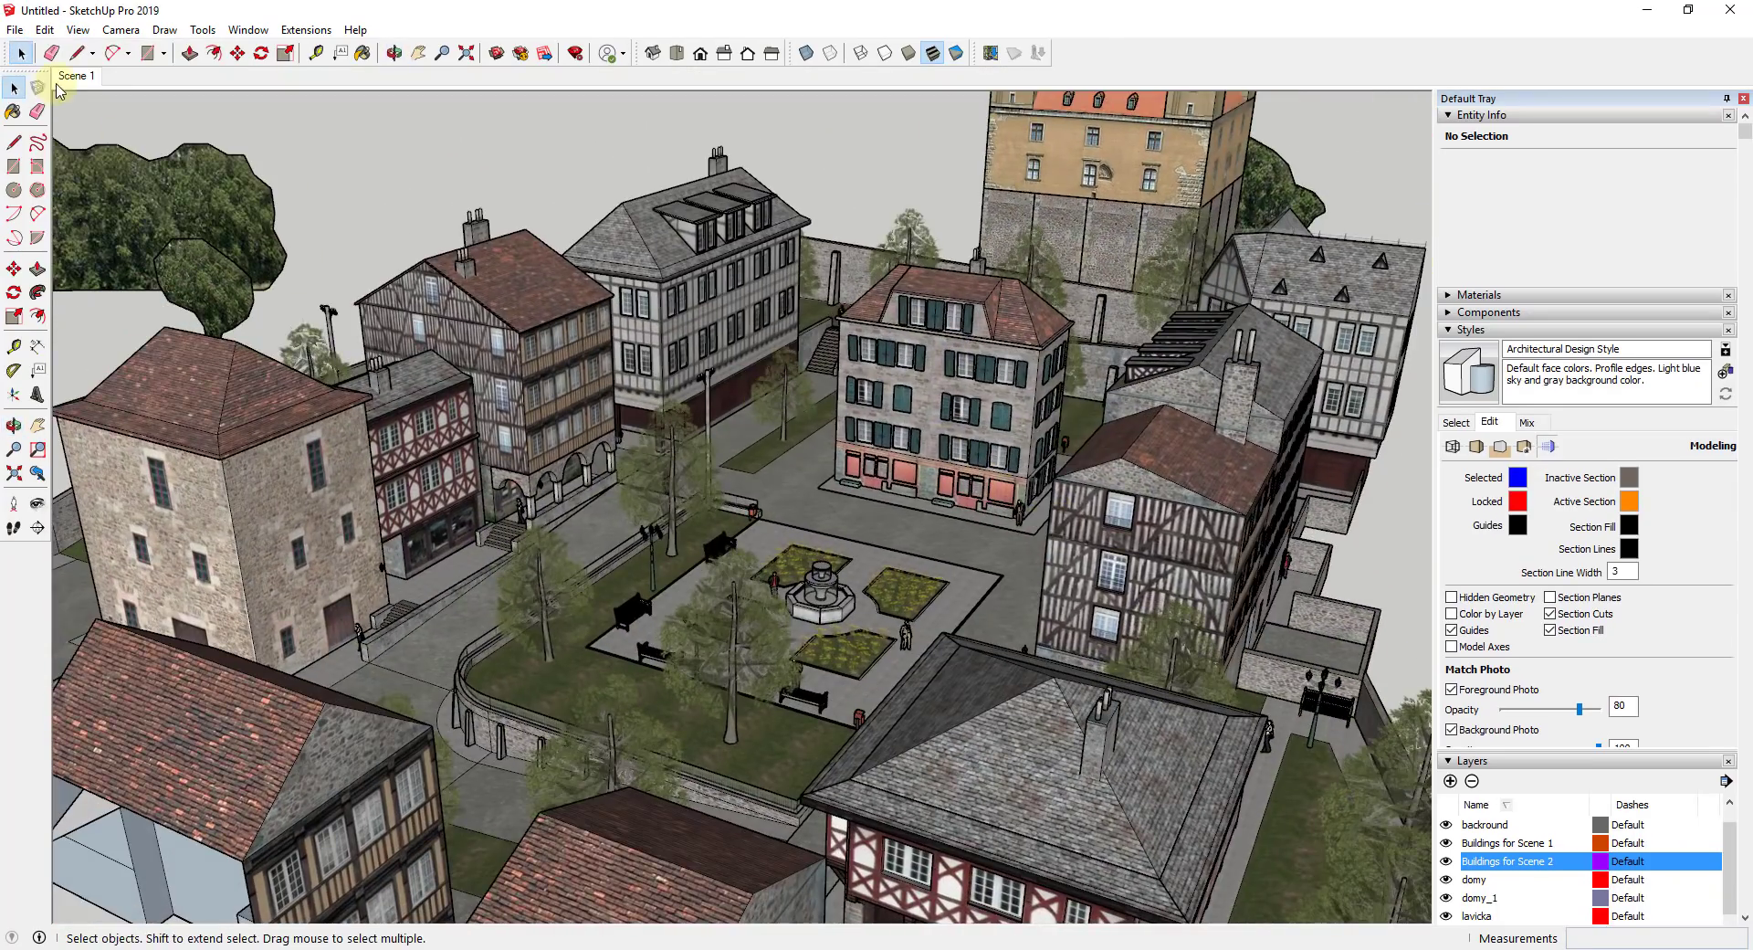
left_click(70, 77)
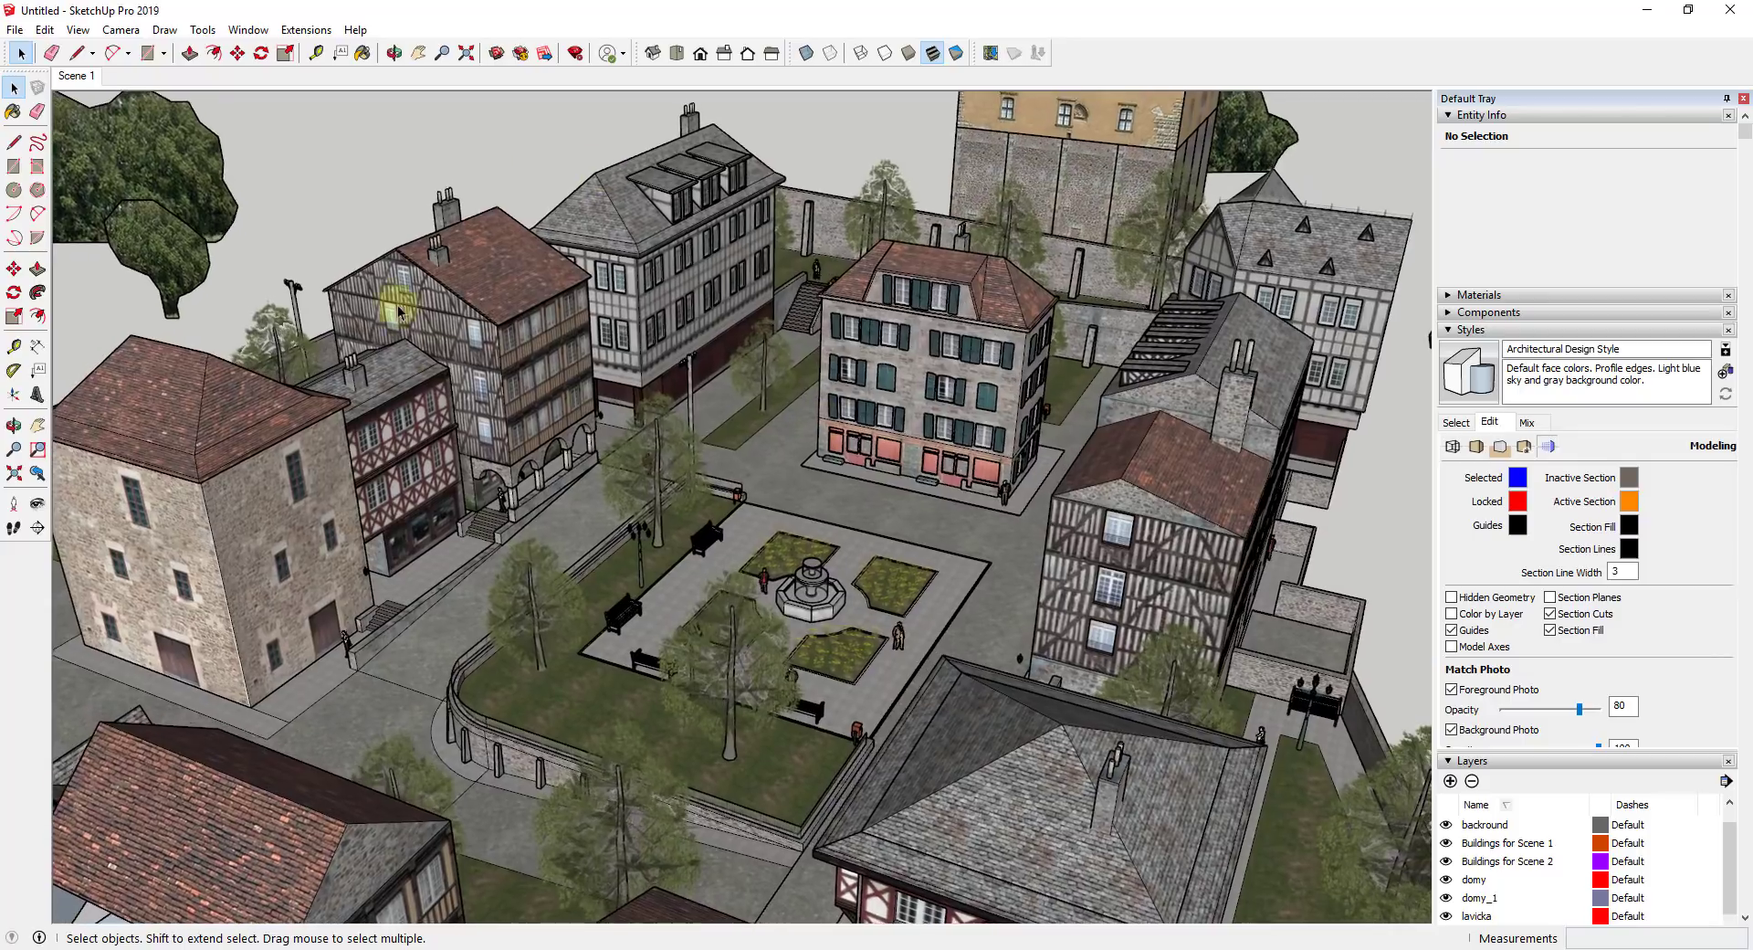
left_click(792, 466)
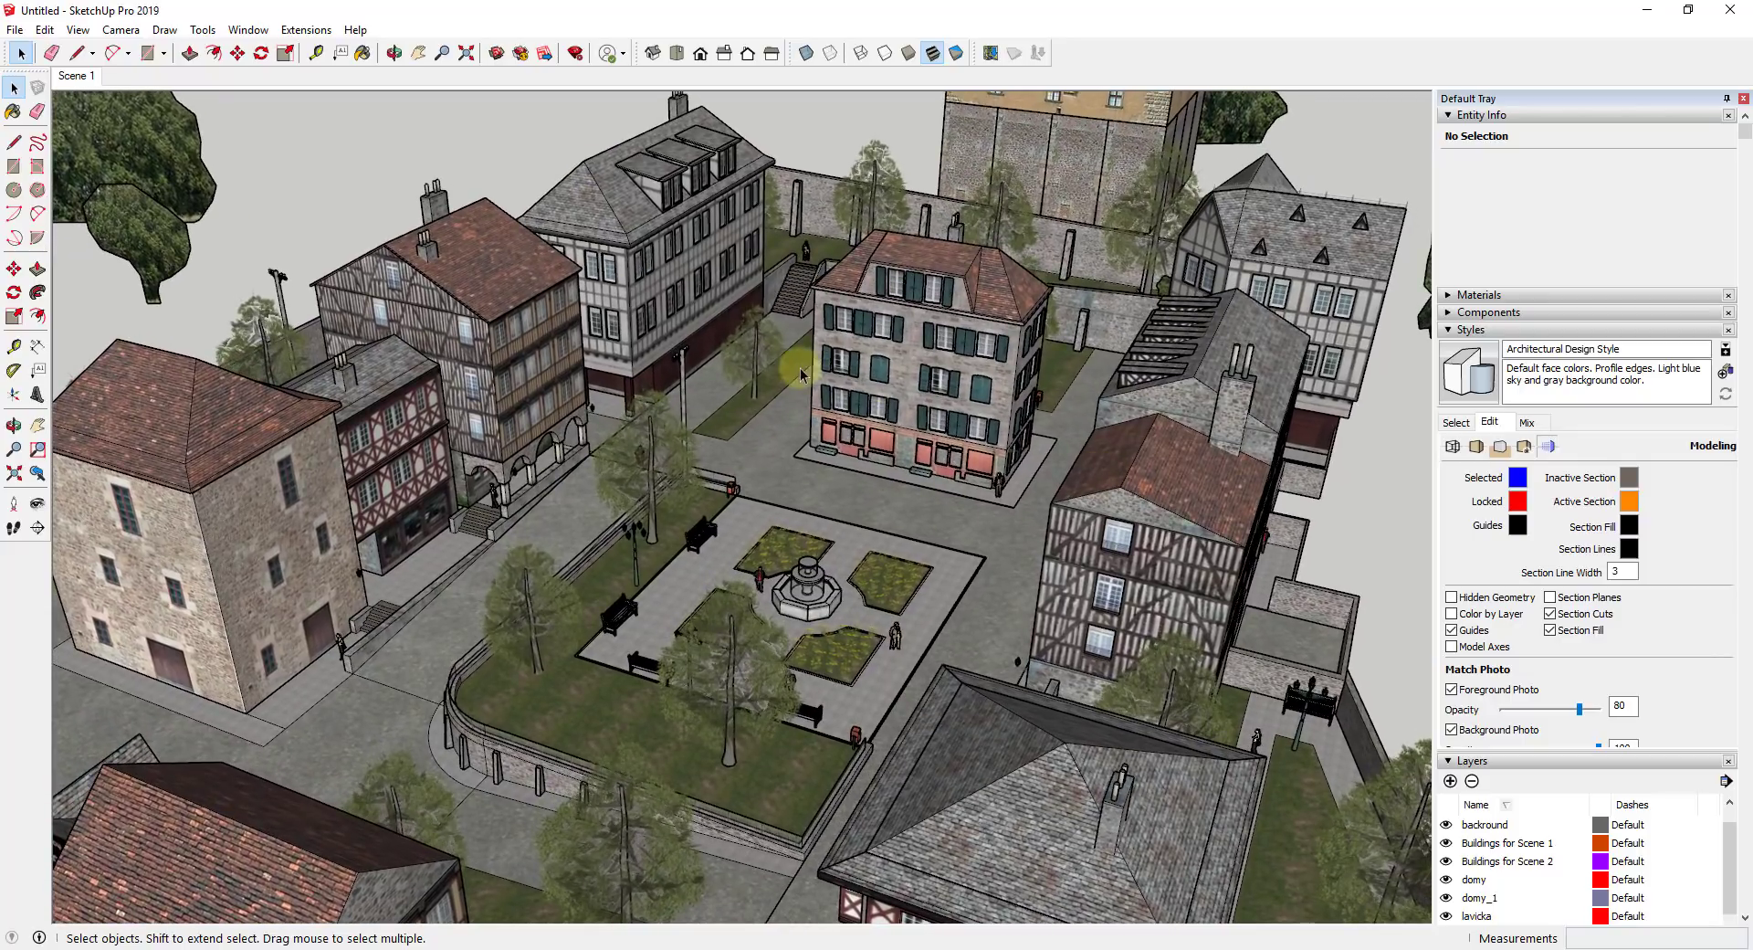
Set the style's faces to display shaded using all same, and turn on Jitter and Extension for its edges
left_click(1458, 423)
left_click(1489, 422)
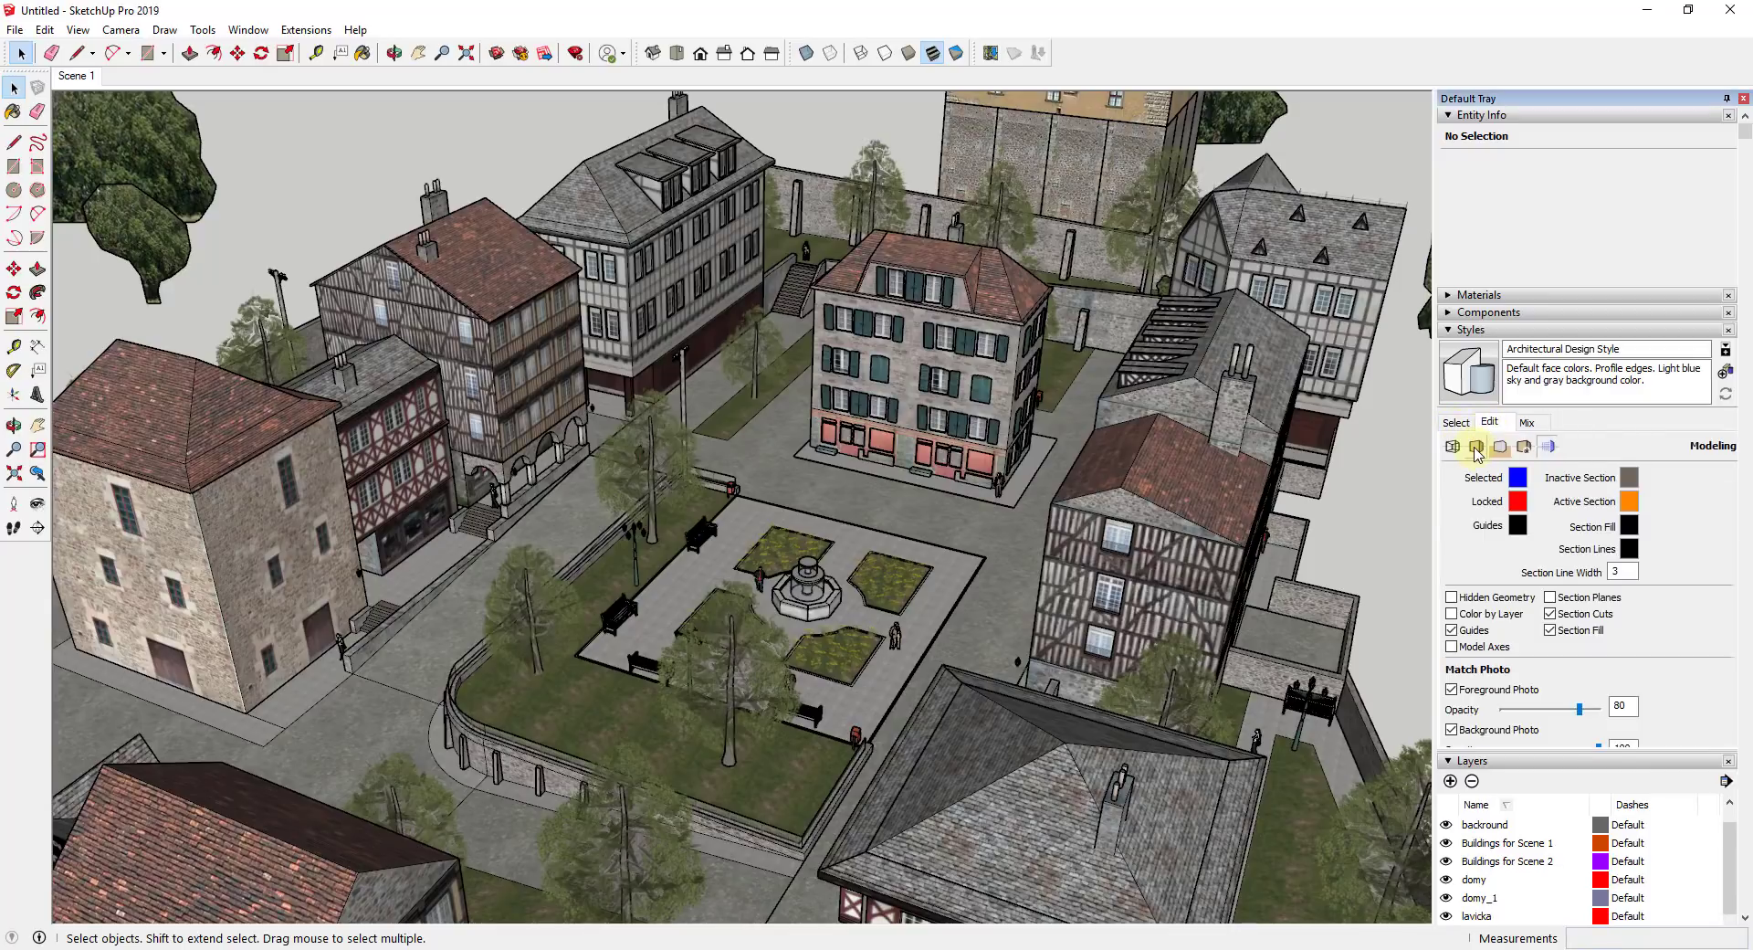
left_click(1477, 448)
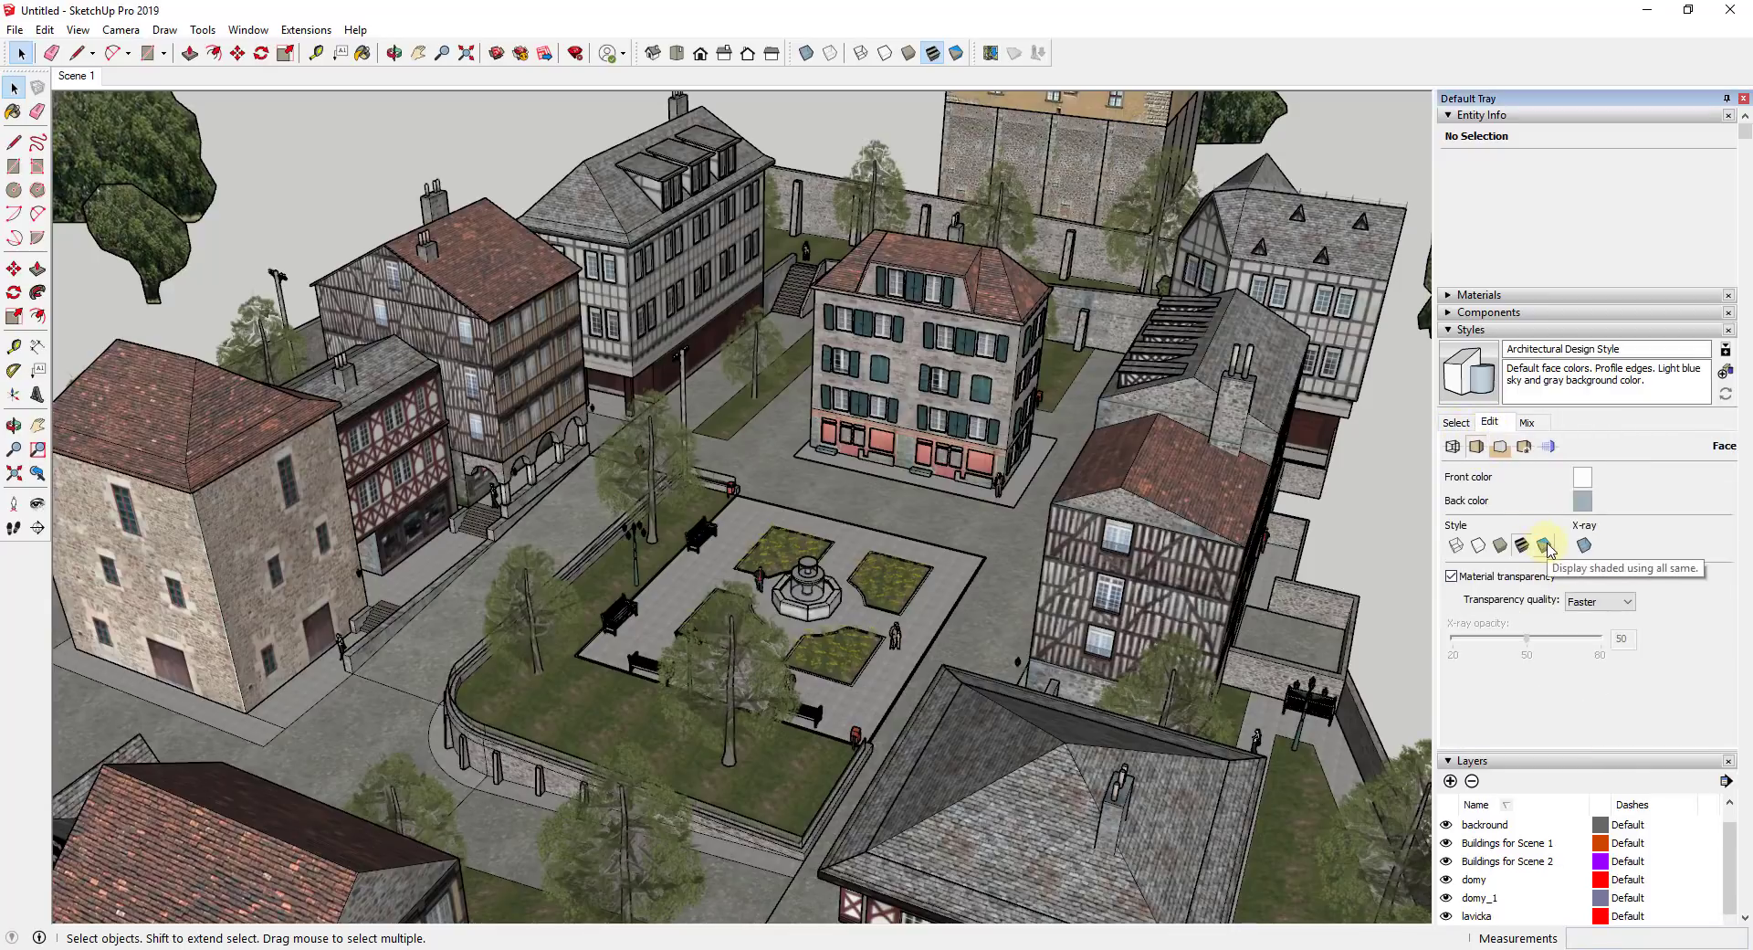
left_click(1544, 545)
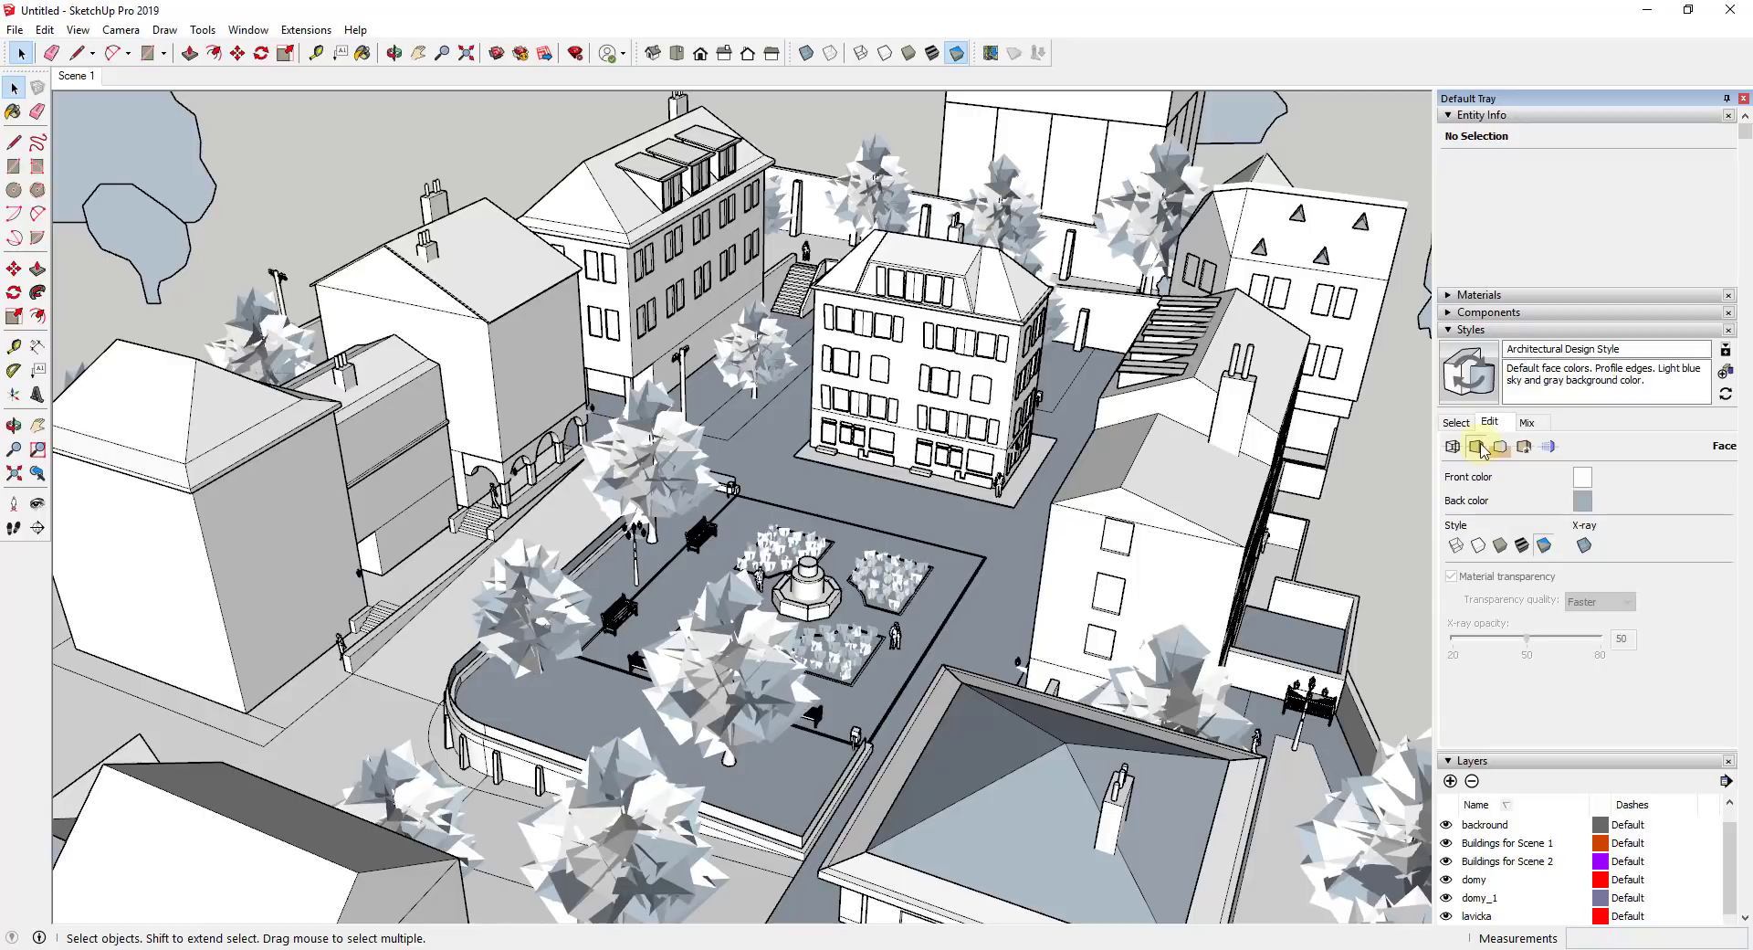
left_click(1453, 446)
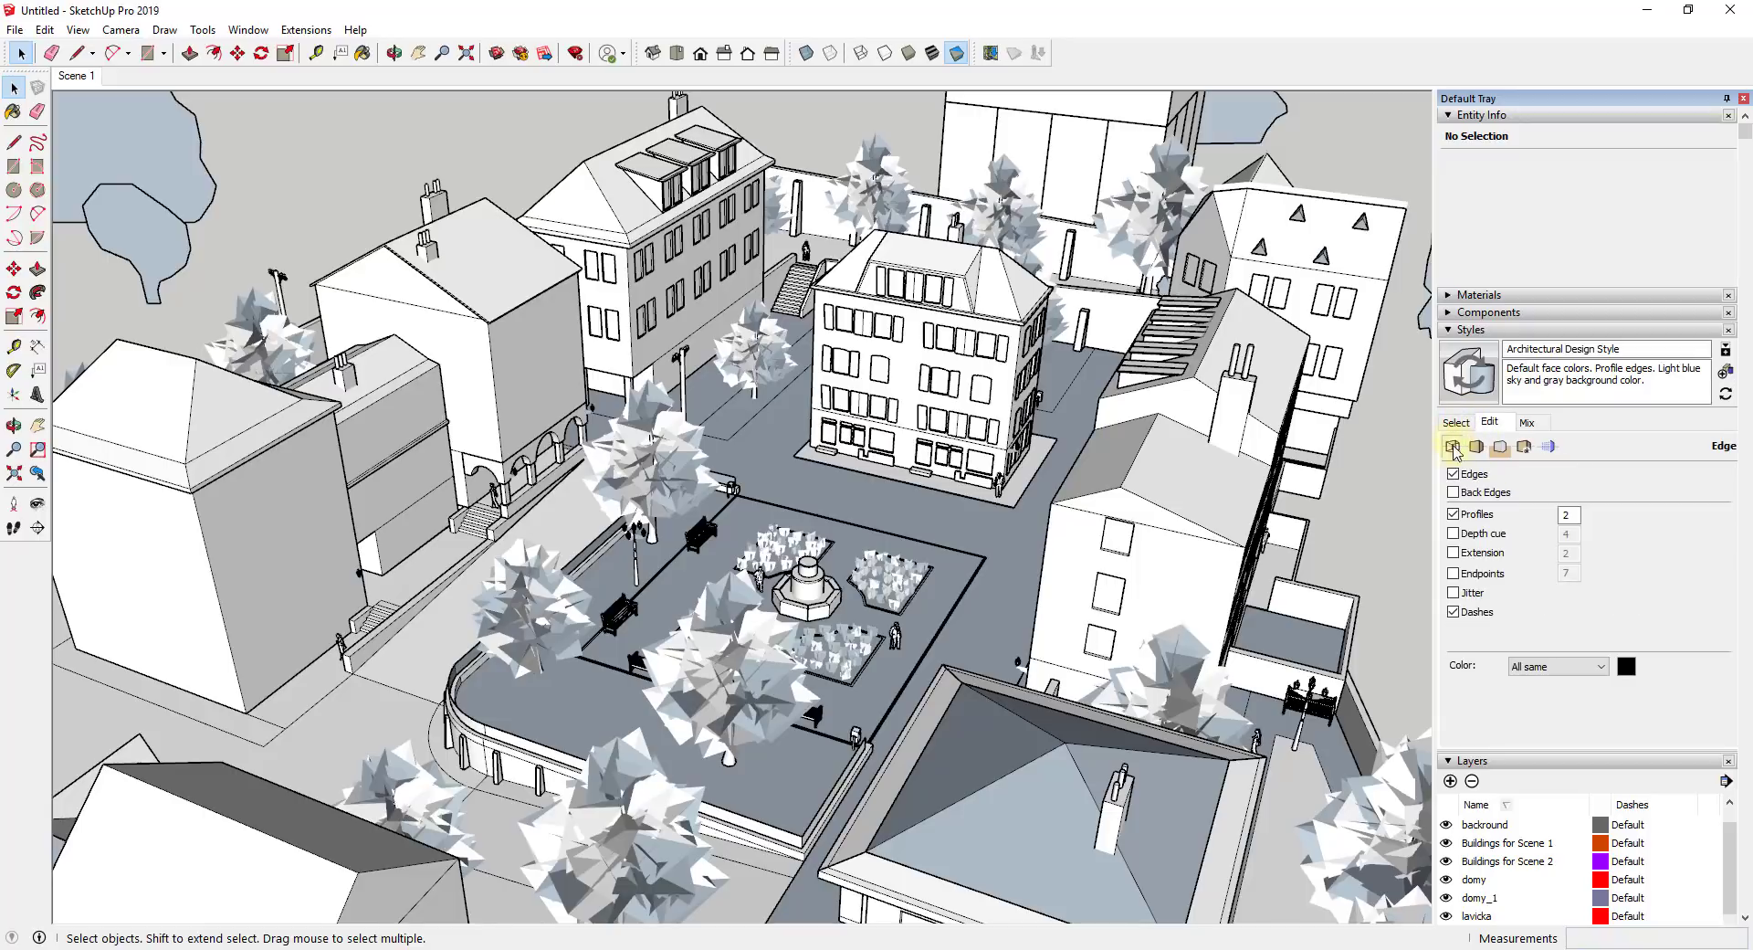
left_click(1455, 592)
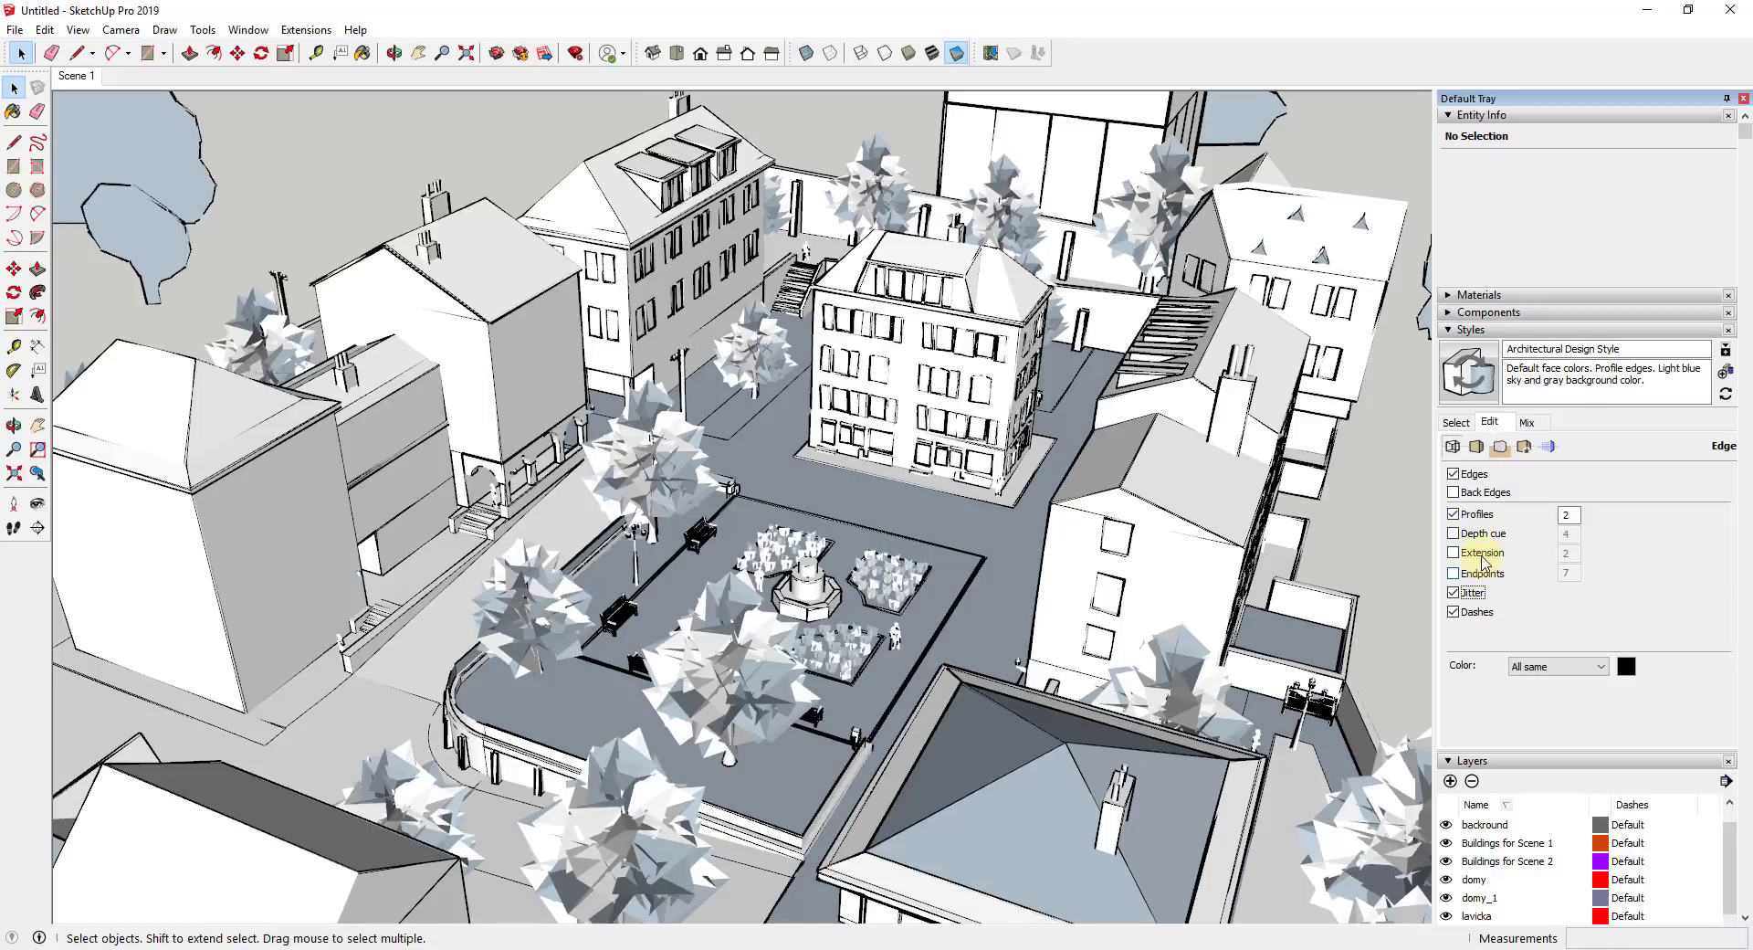
left_click(1454, 553)
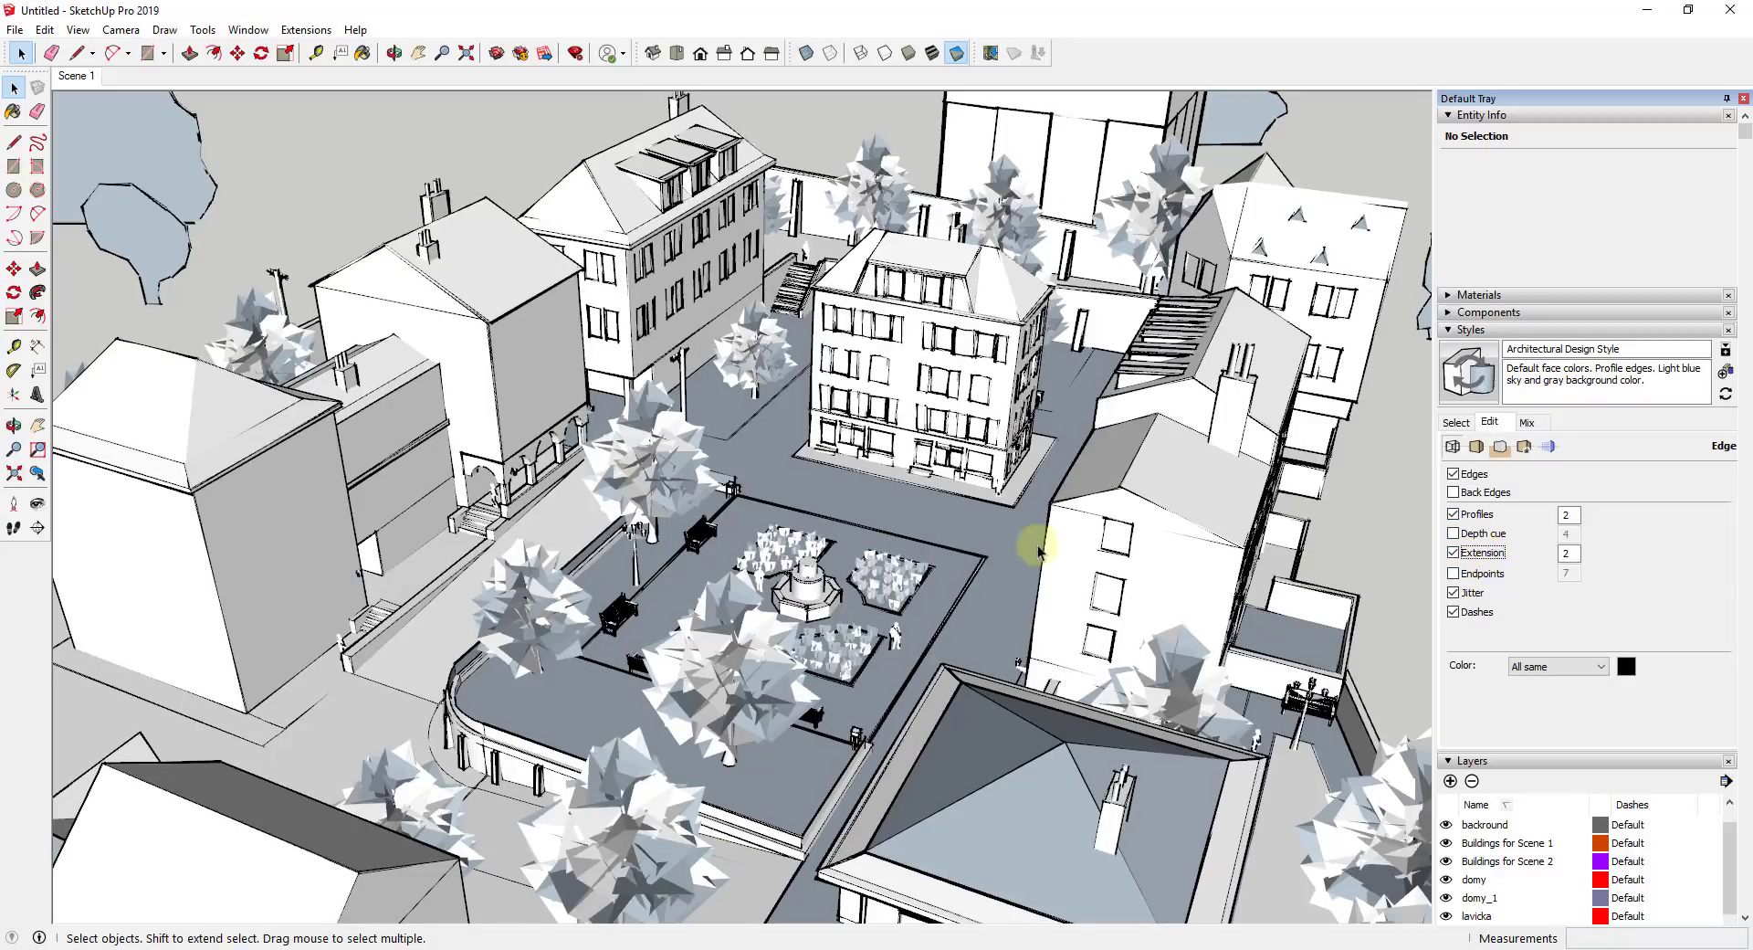
Add a second scene from the current view, saving the style changes as a new style
right_click(90, 86)
left_click(120, 139)
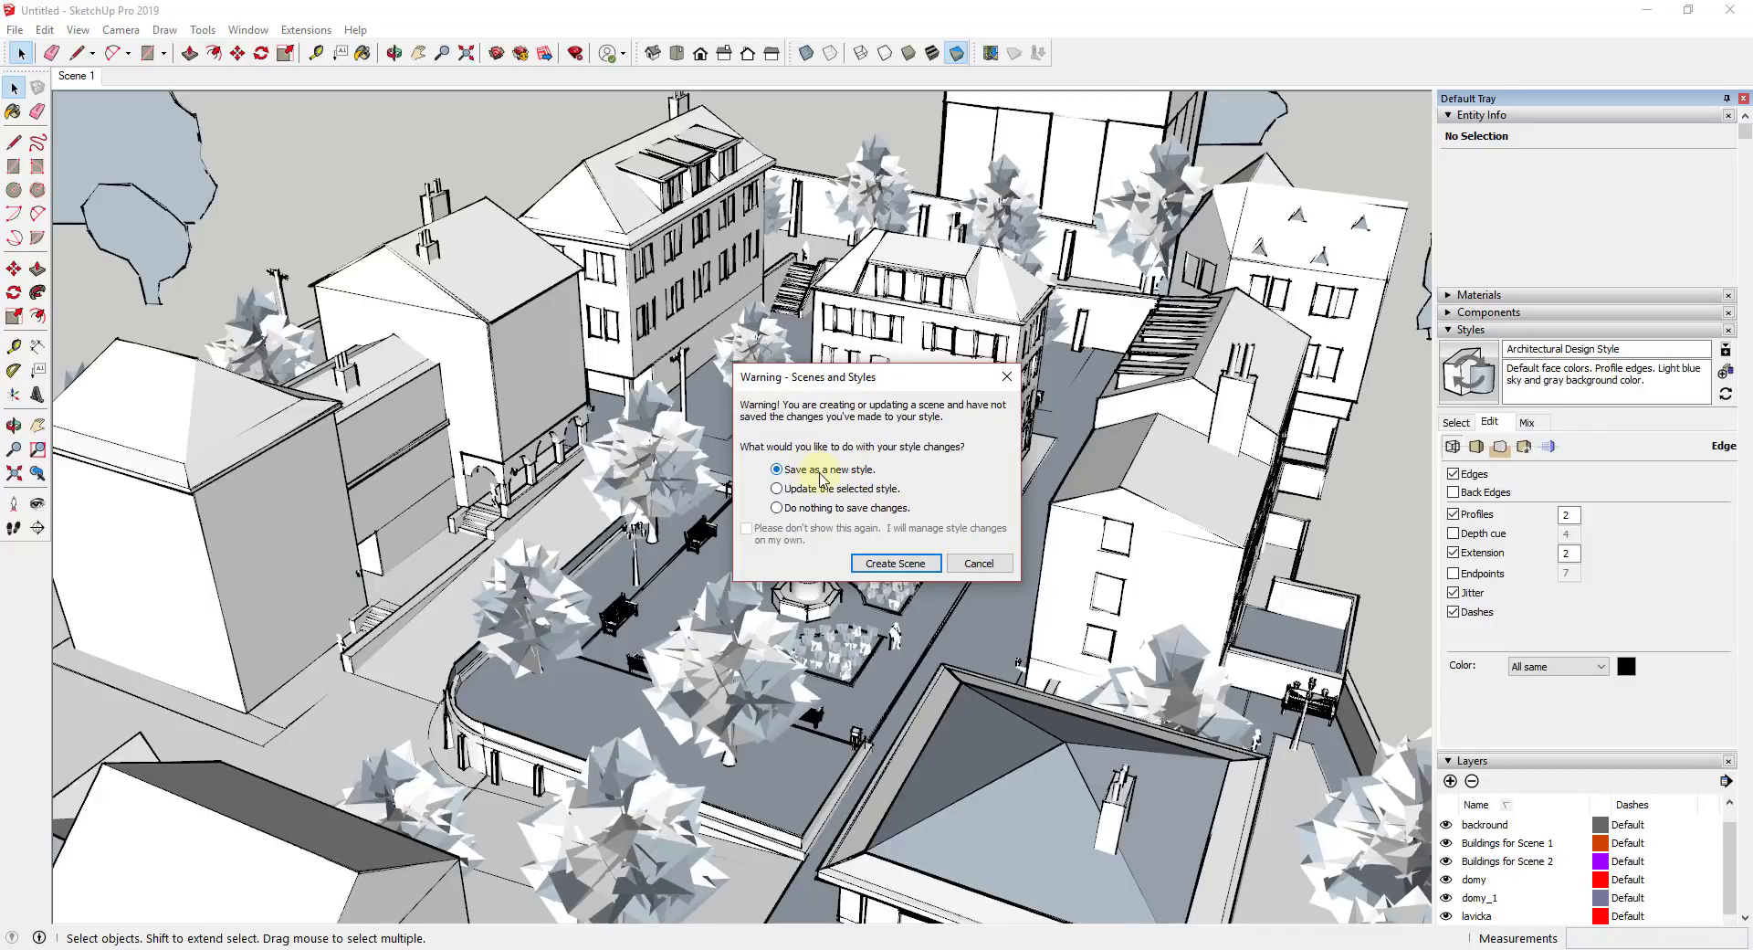
left_click(909, 563)
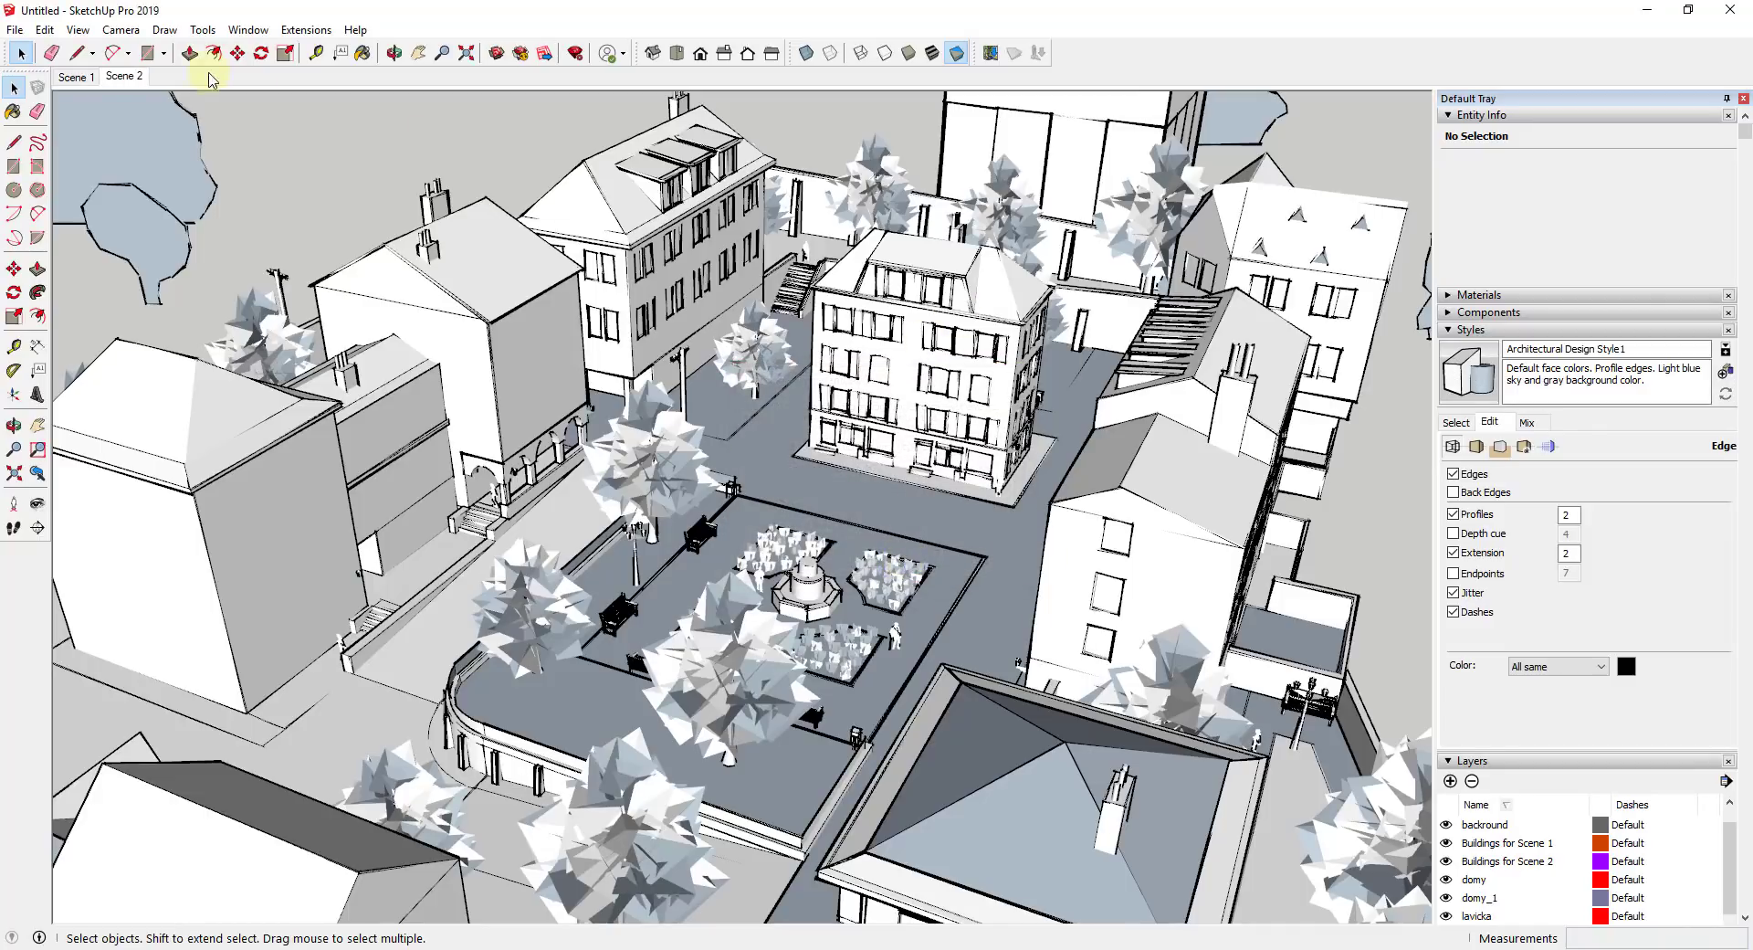
Switch between Scene 1 and Scene 2 to compare their styles
left_click(80, 77)
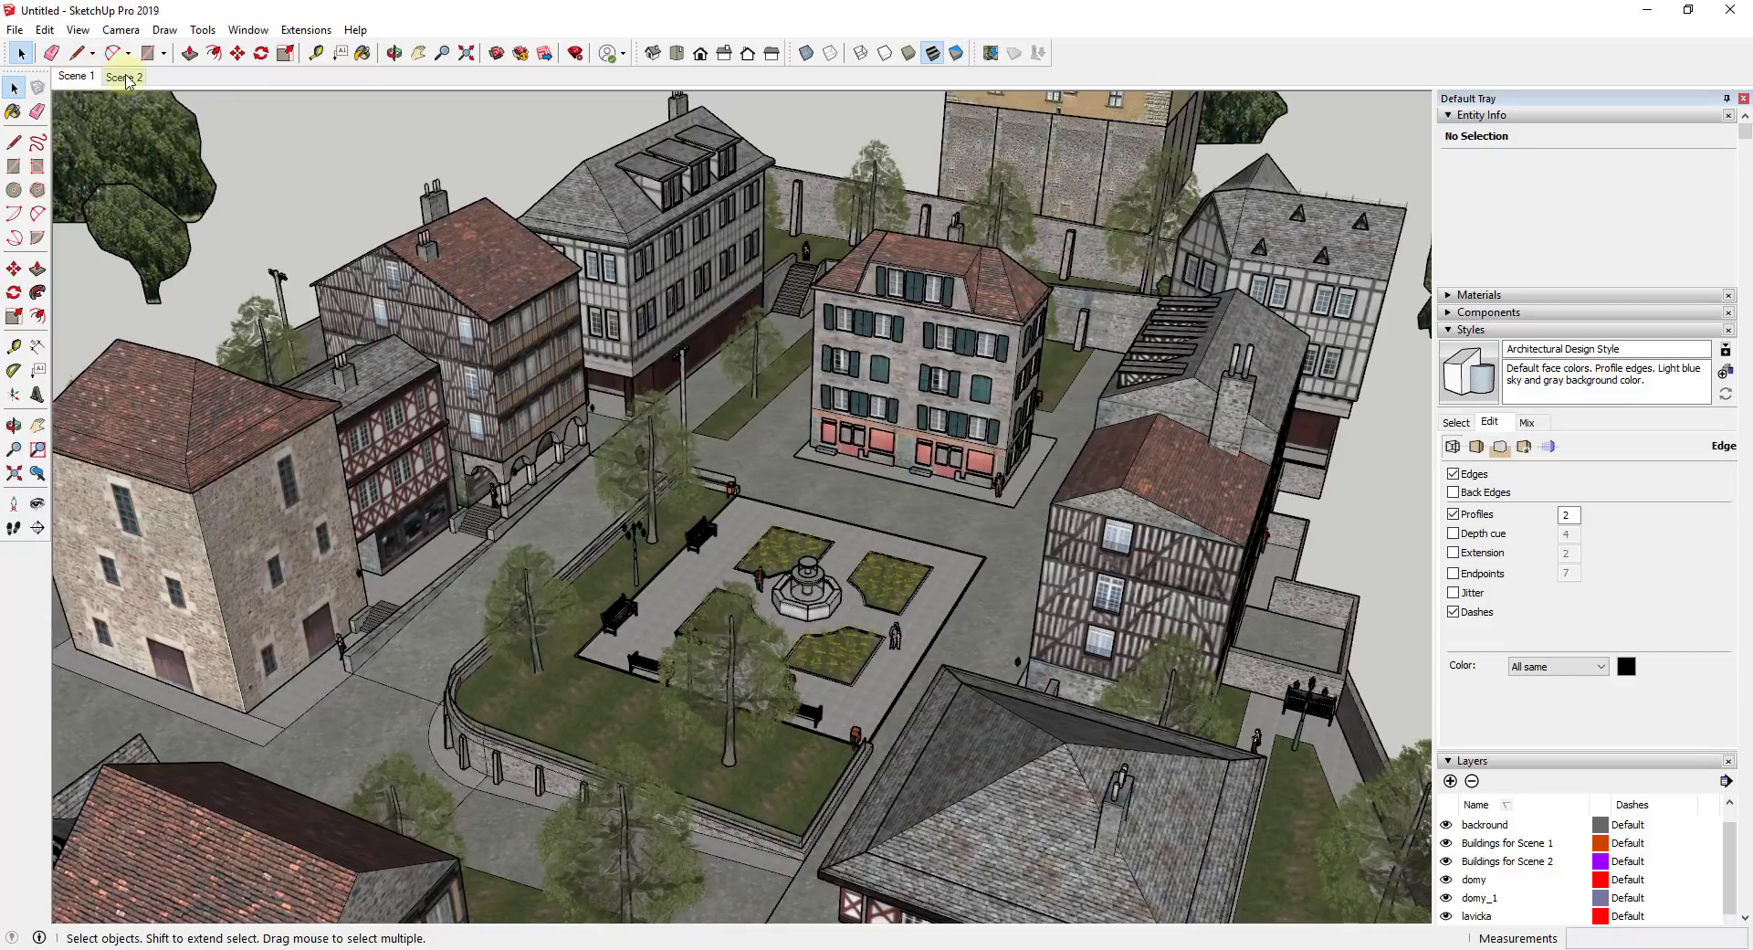
left_click(127, 79)
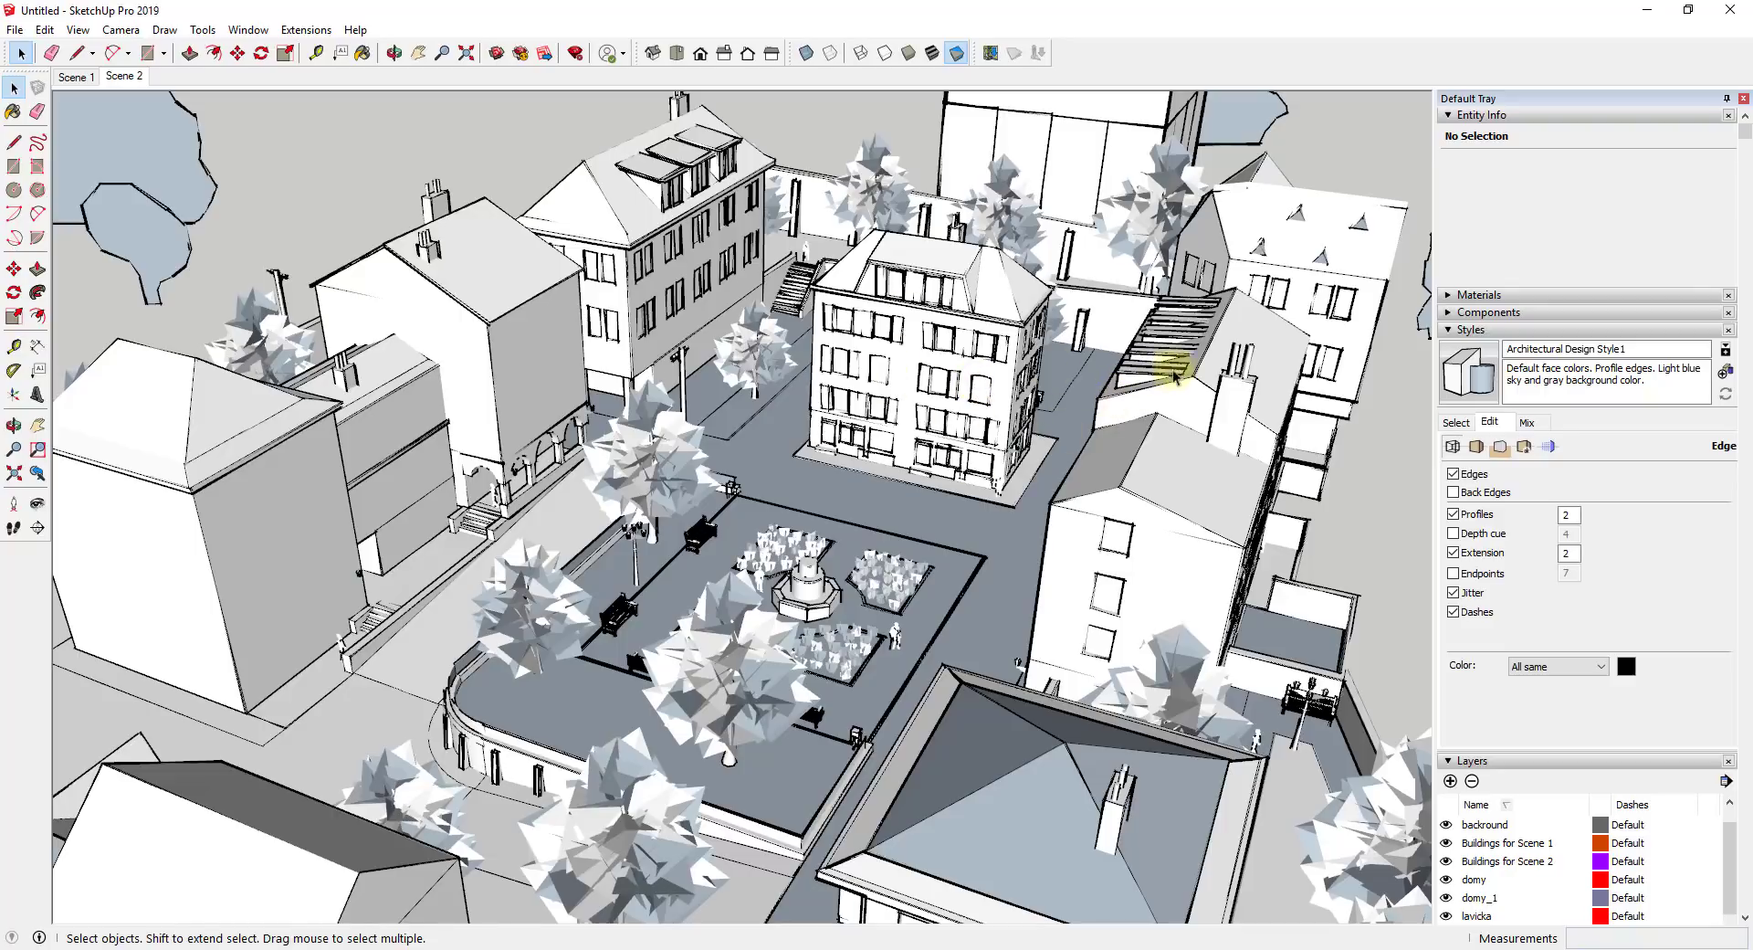
left_click(126, 79)
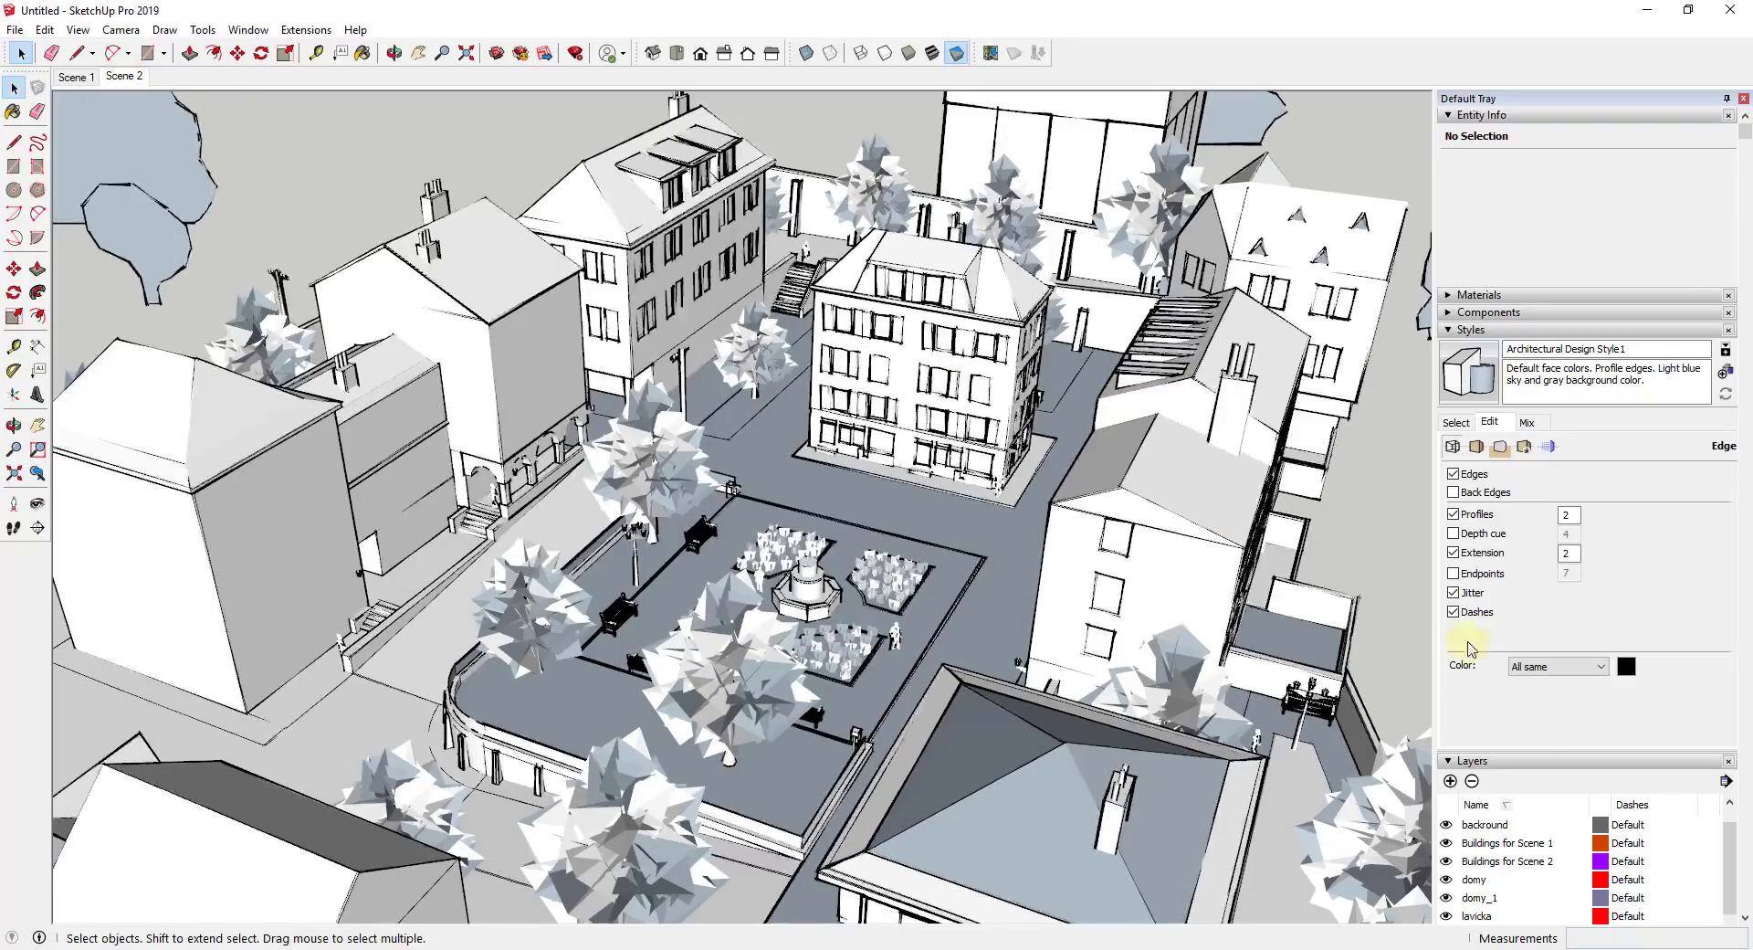
Hide the Buildings for Scene 1 layer in Scene 2 and update that scene
left_click(1448, 845)
left_click(1446, 843)
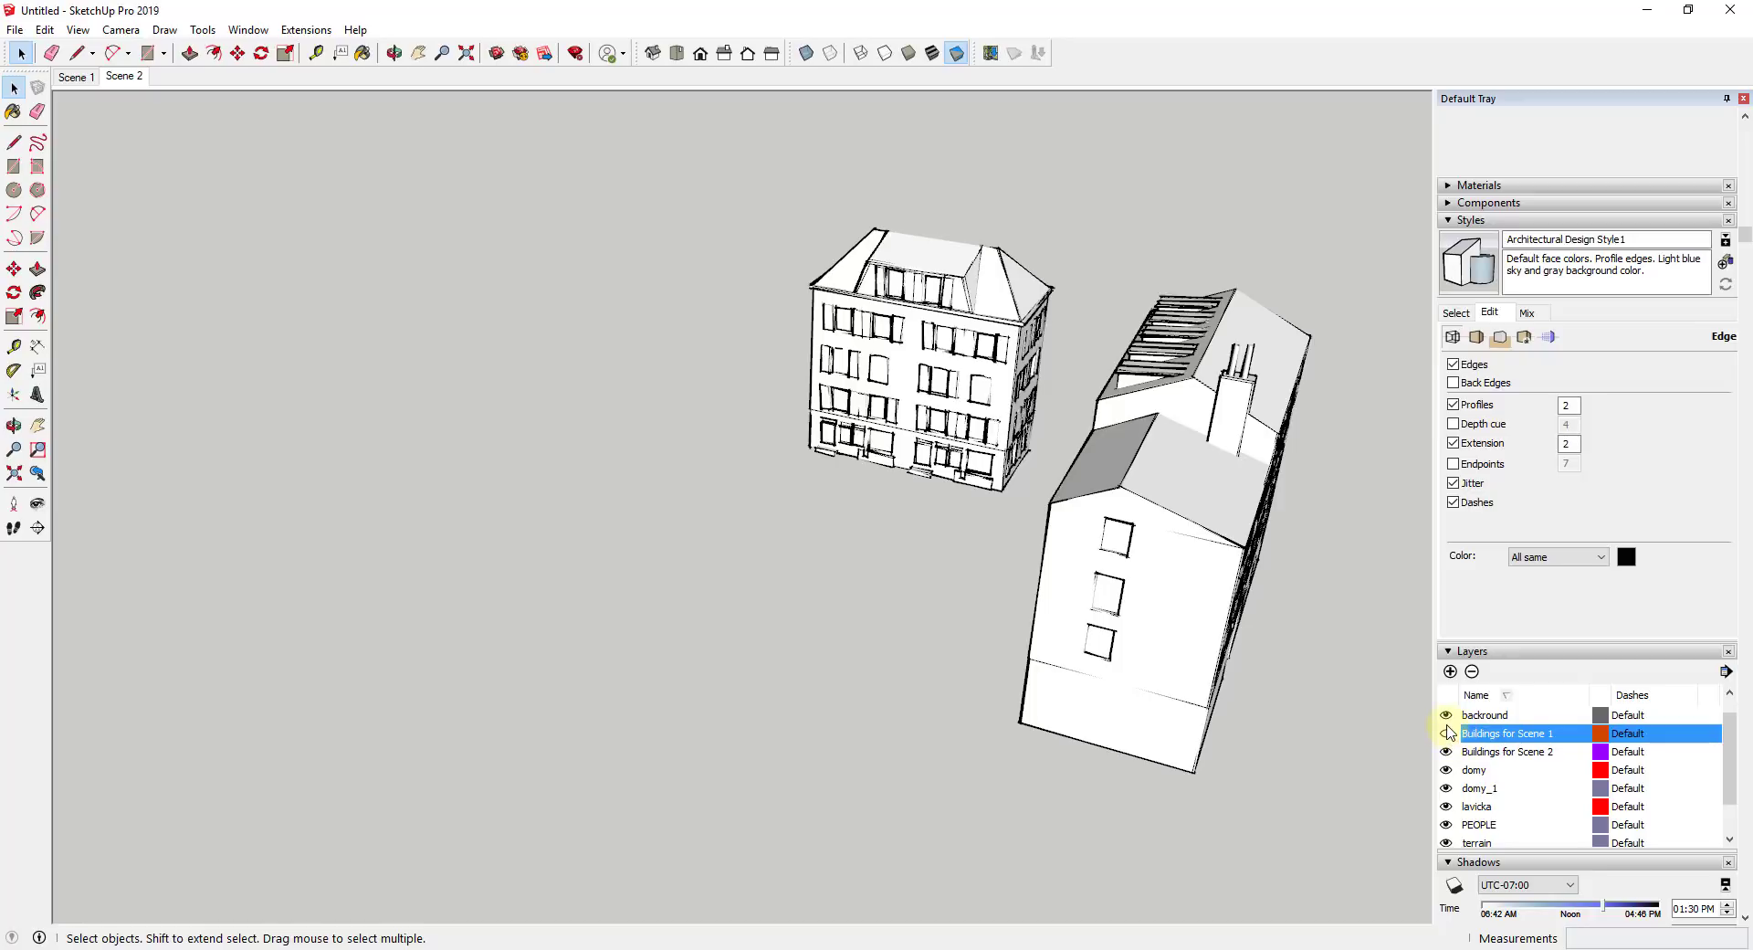
right_click(122, 80)
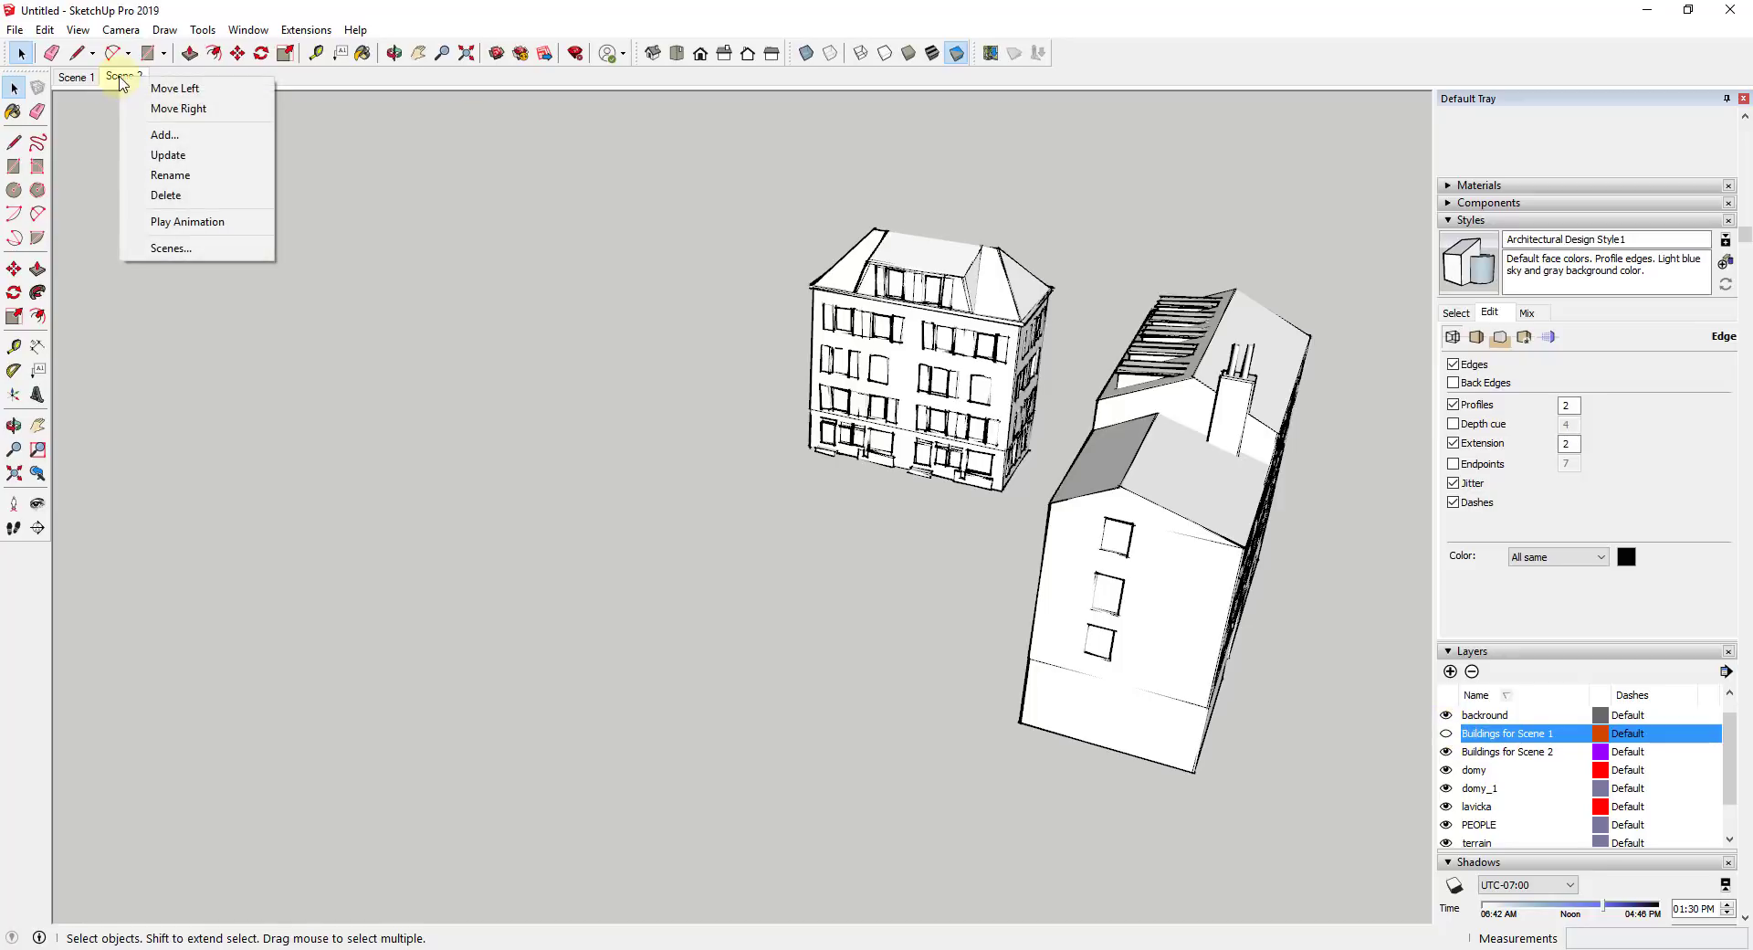
left_click(177, 153)
Recall Scene 1, show the Buildings for Scene 1 layer, hide Buildings for Scene 2, and update the scene
left_click(77, 77)
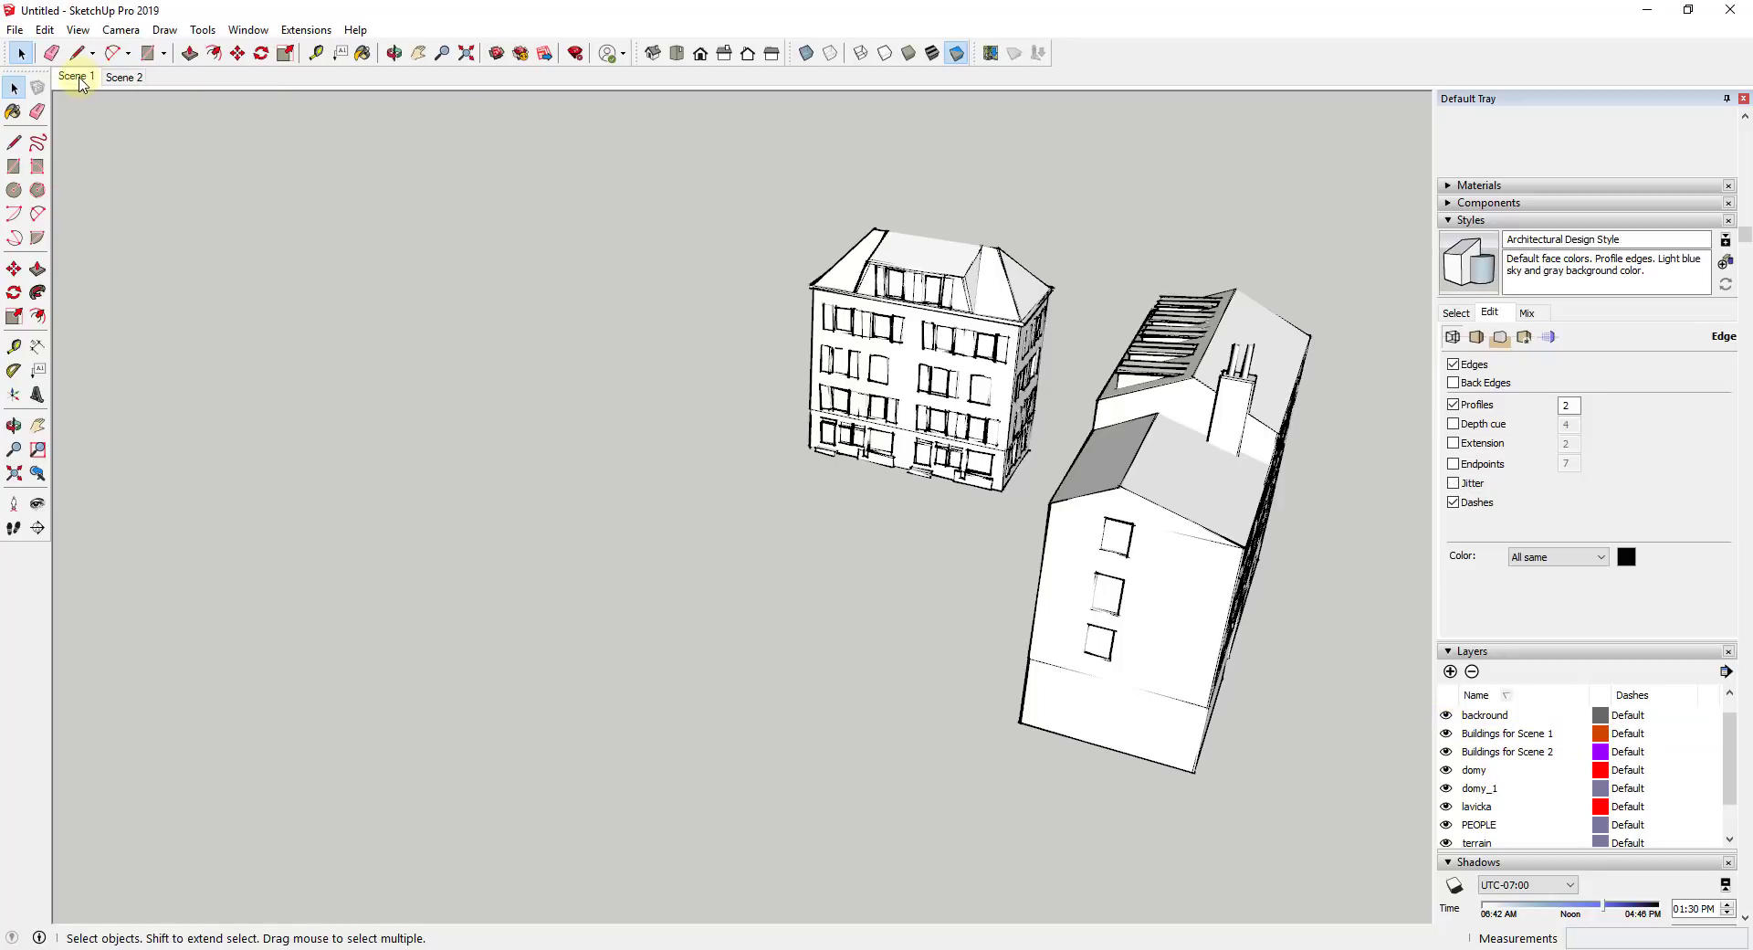
left_click(1447, 736)
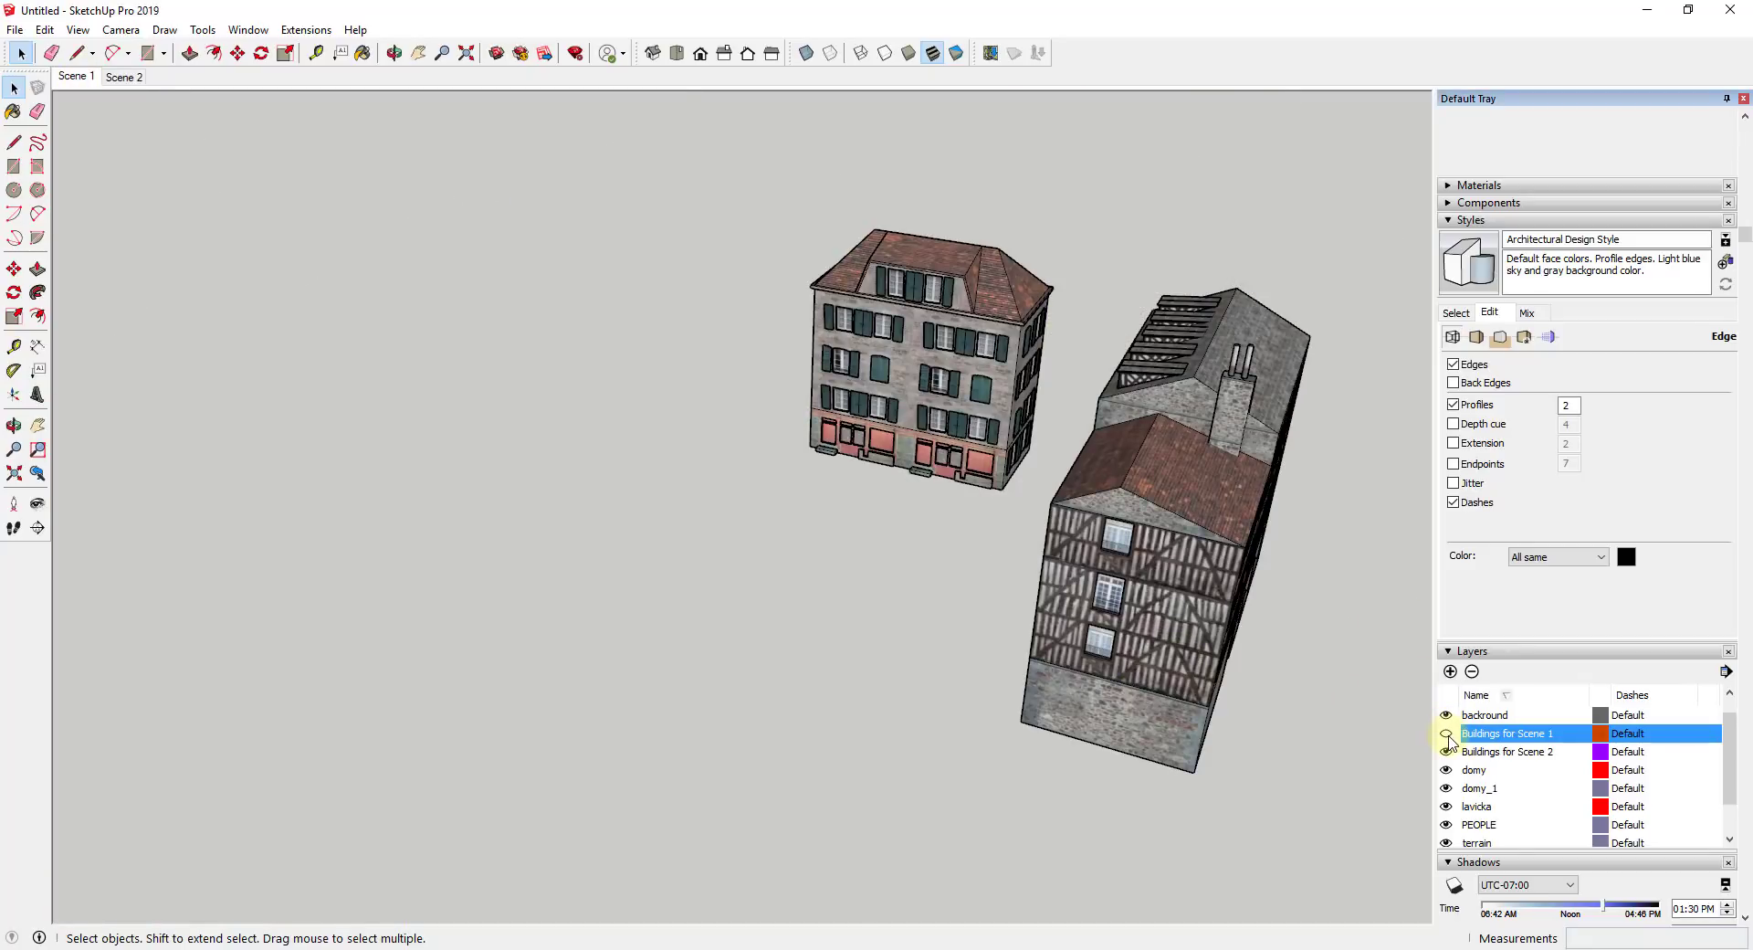
left_click(1446, 733)
left_click(1446, 752)
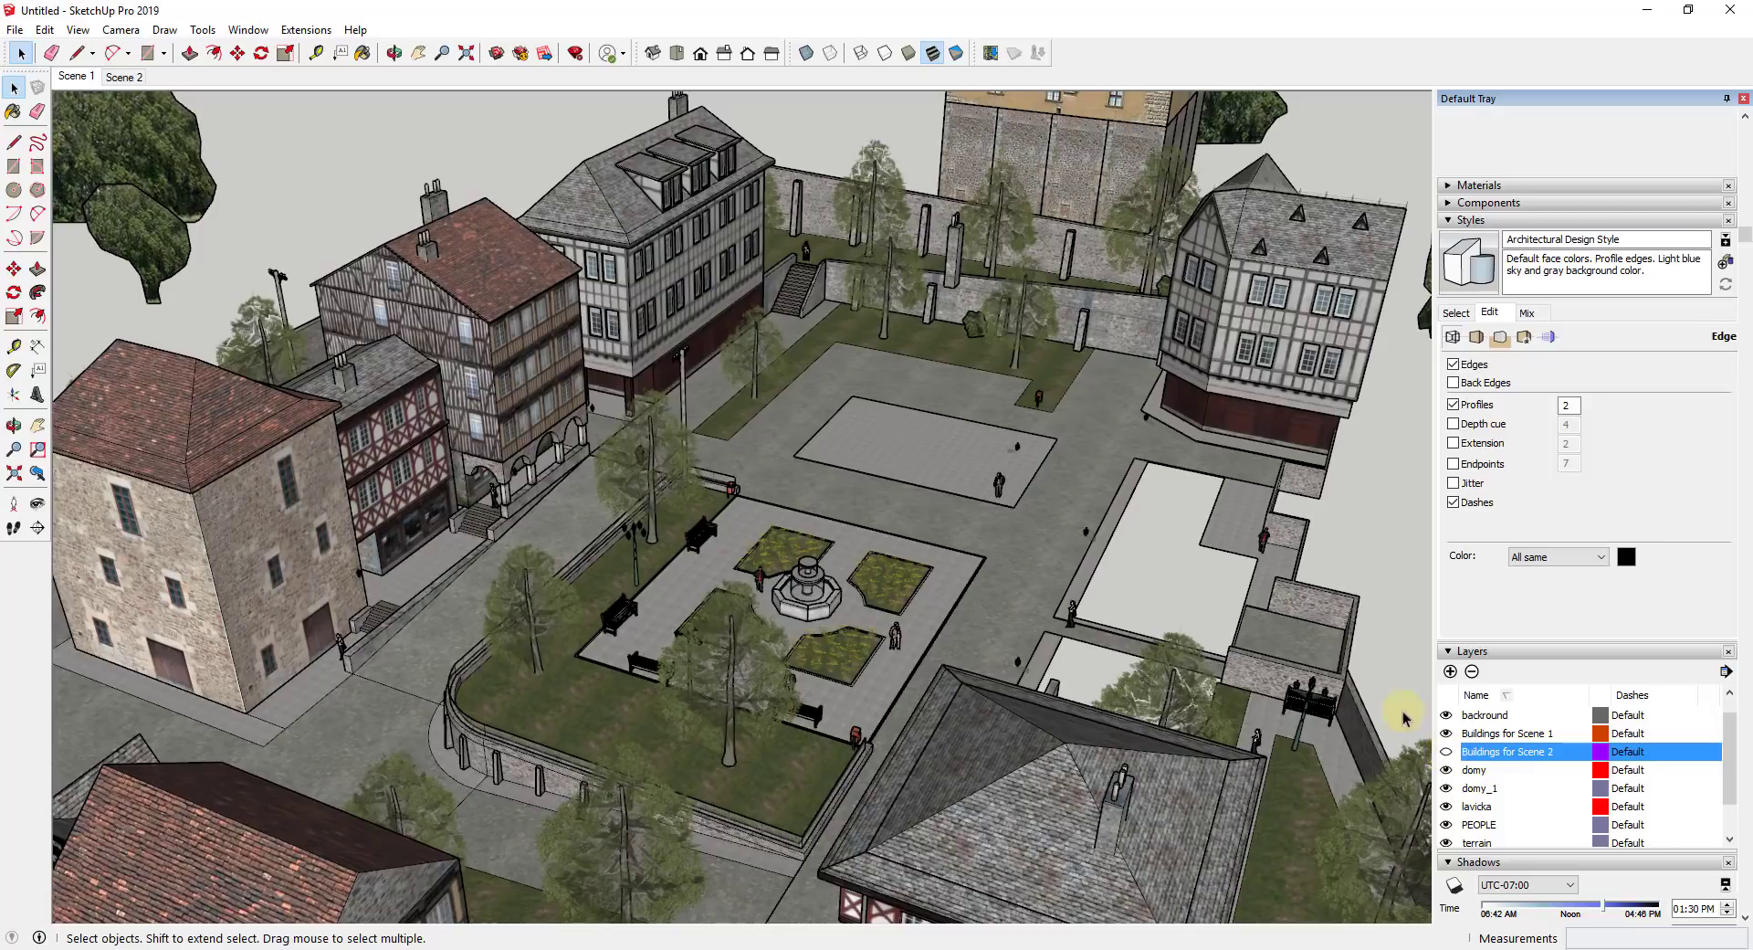
right_click(75, 77)
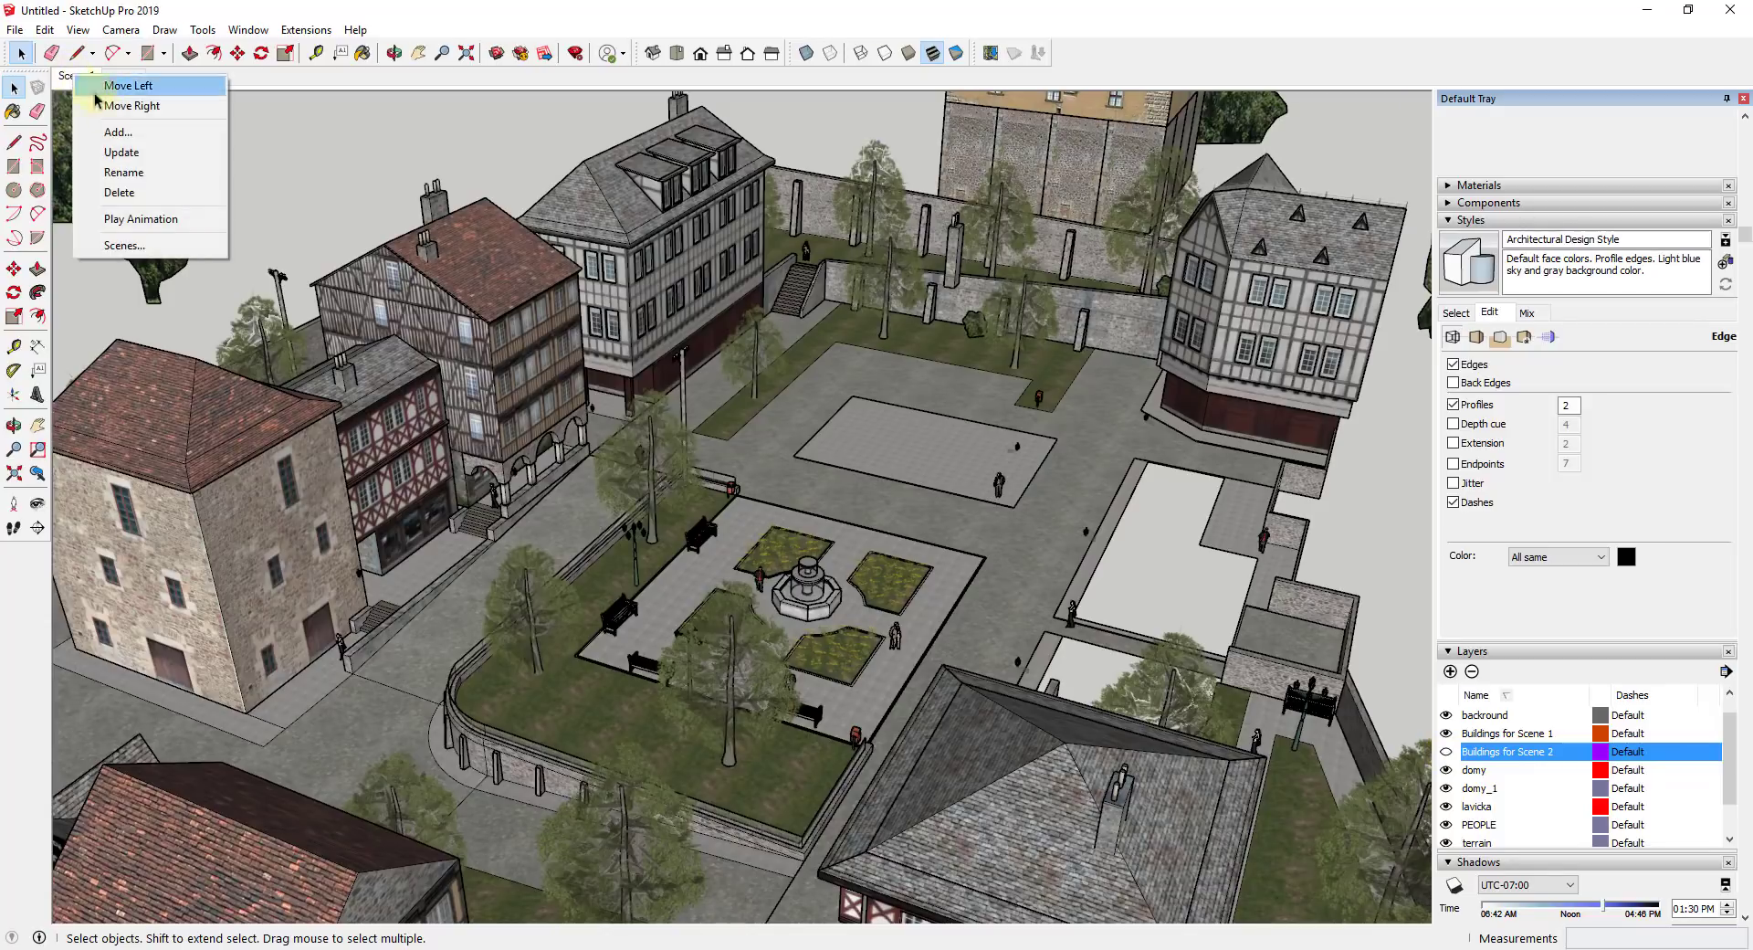
left_click(132, 153)
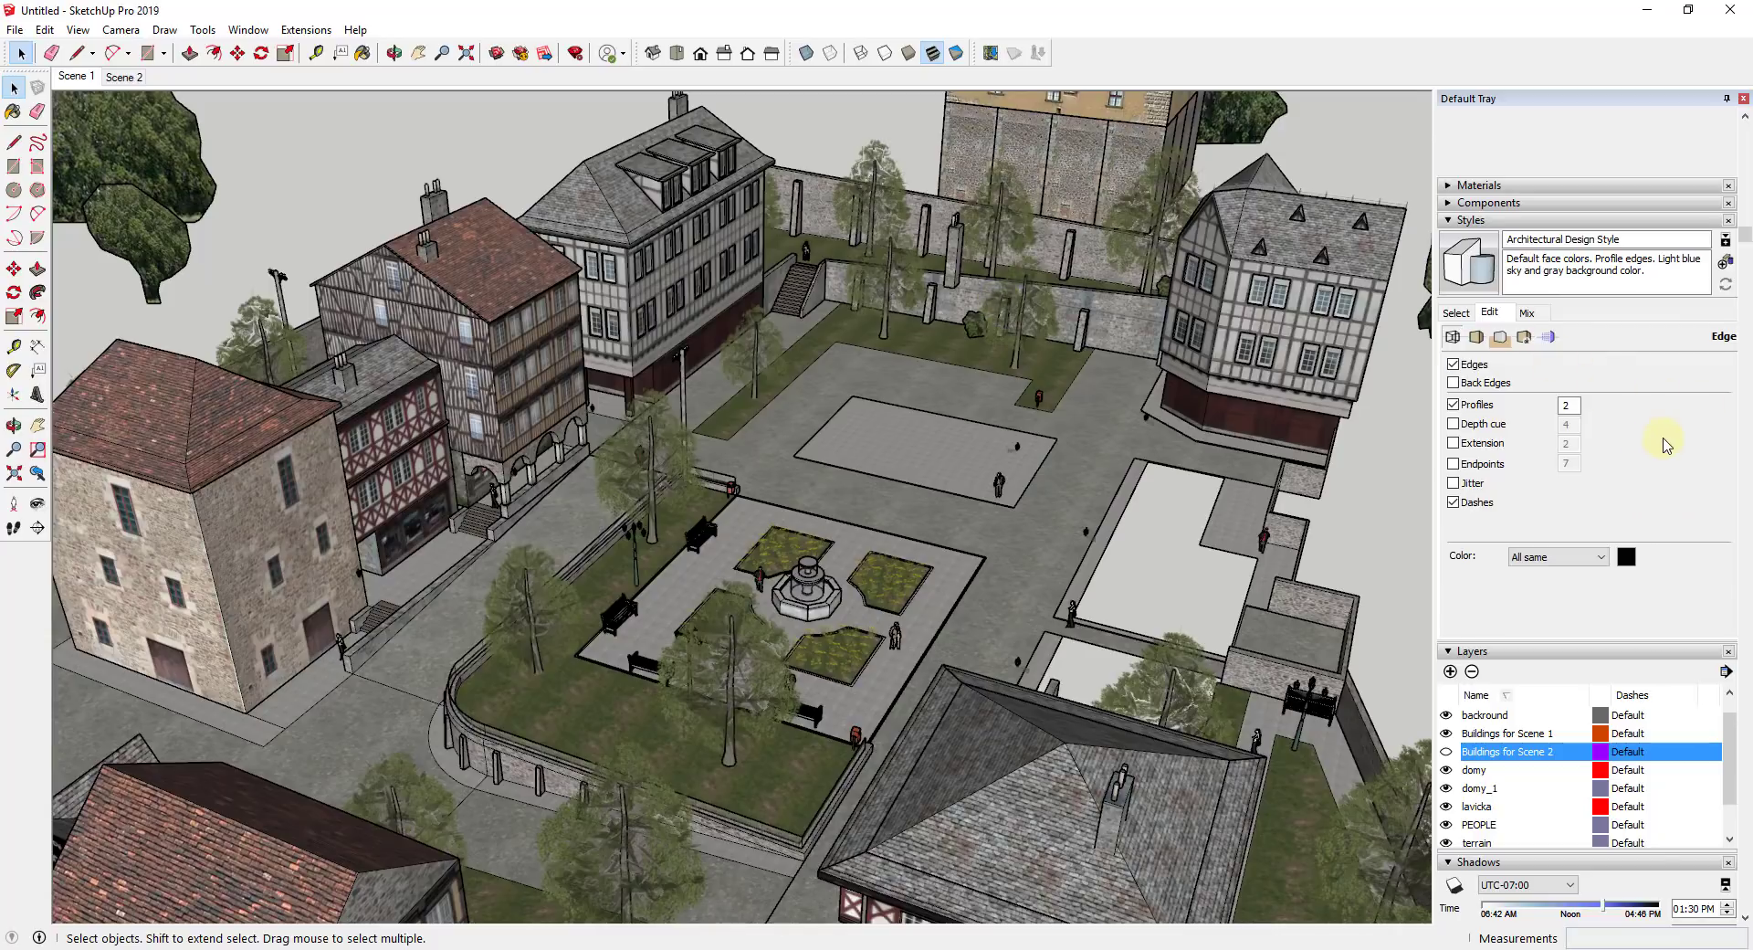
Turn on shadows in Scene 1, update the scene, and compare it with Scene 2
scroll(1689, 365, "down", 5)
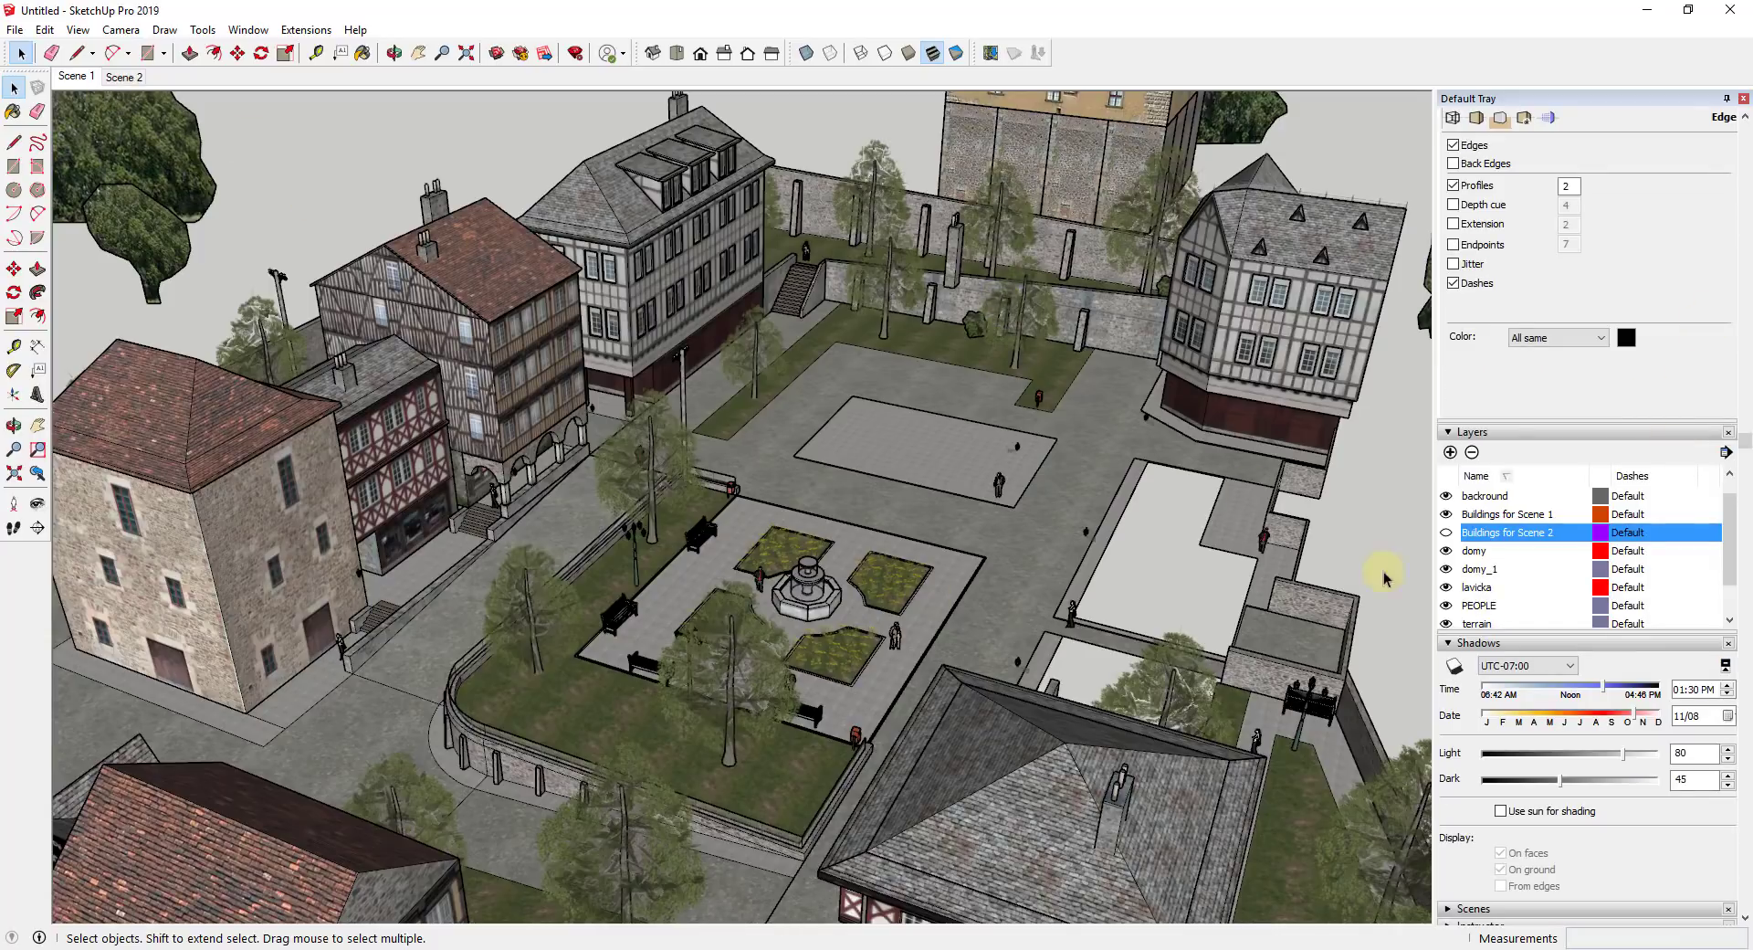
left_click(1453, 665)
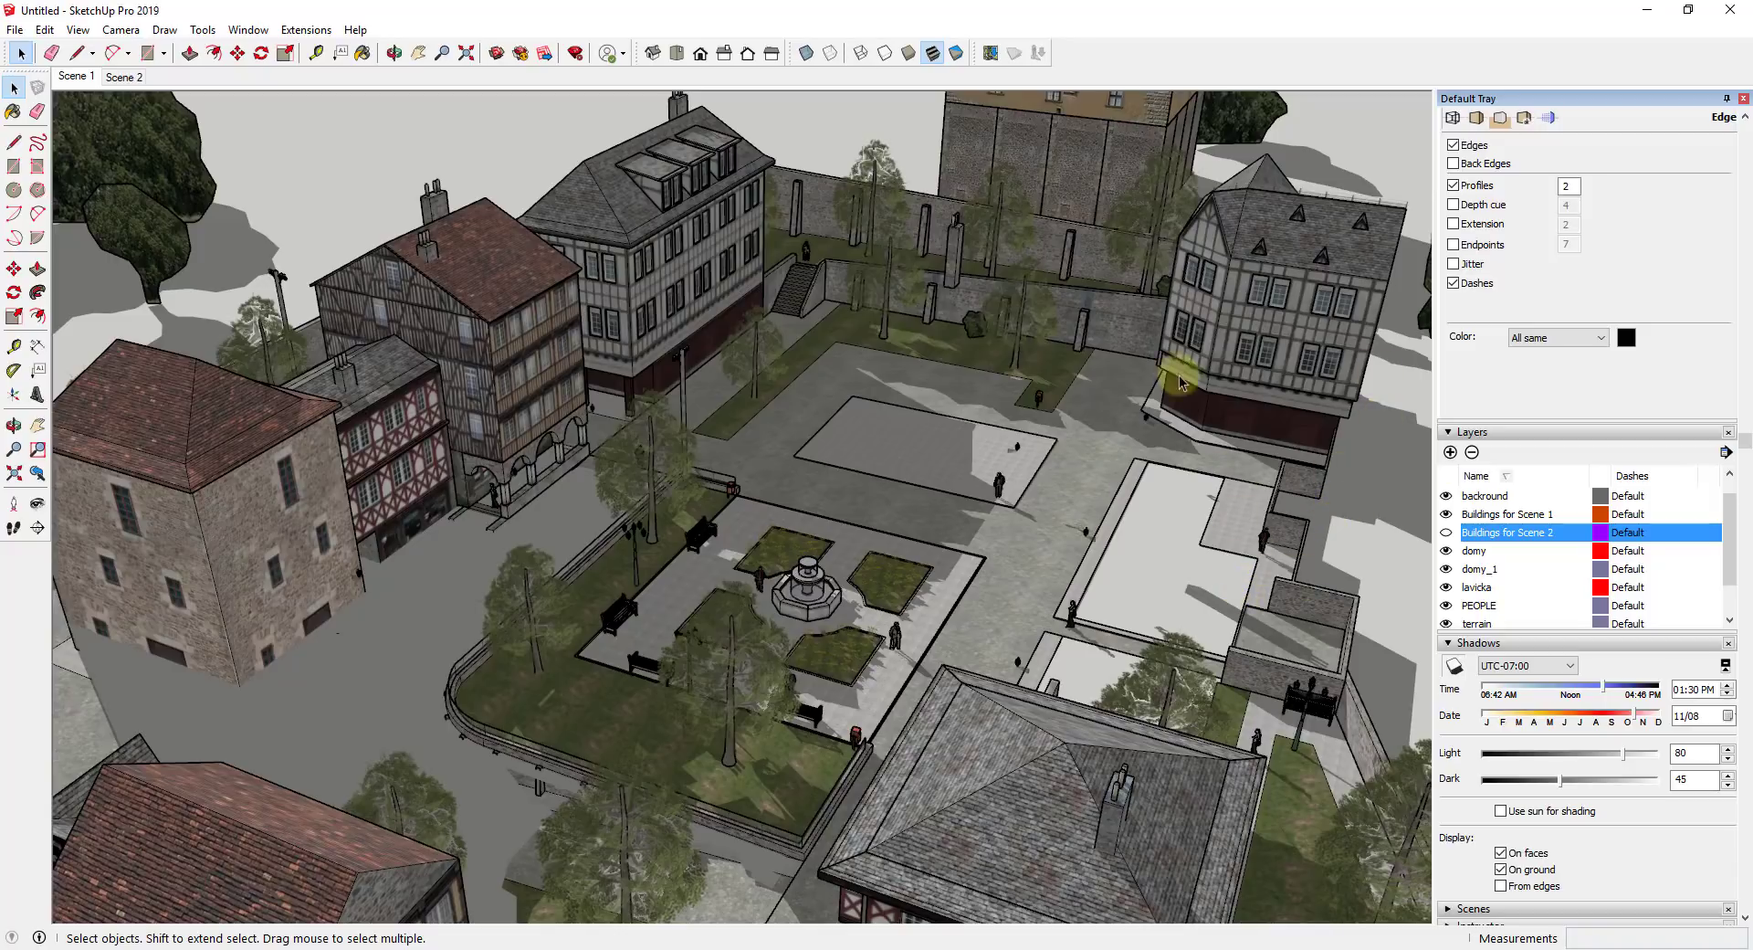
right_click(71, 80)
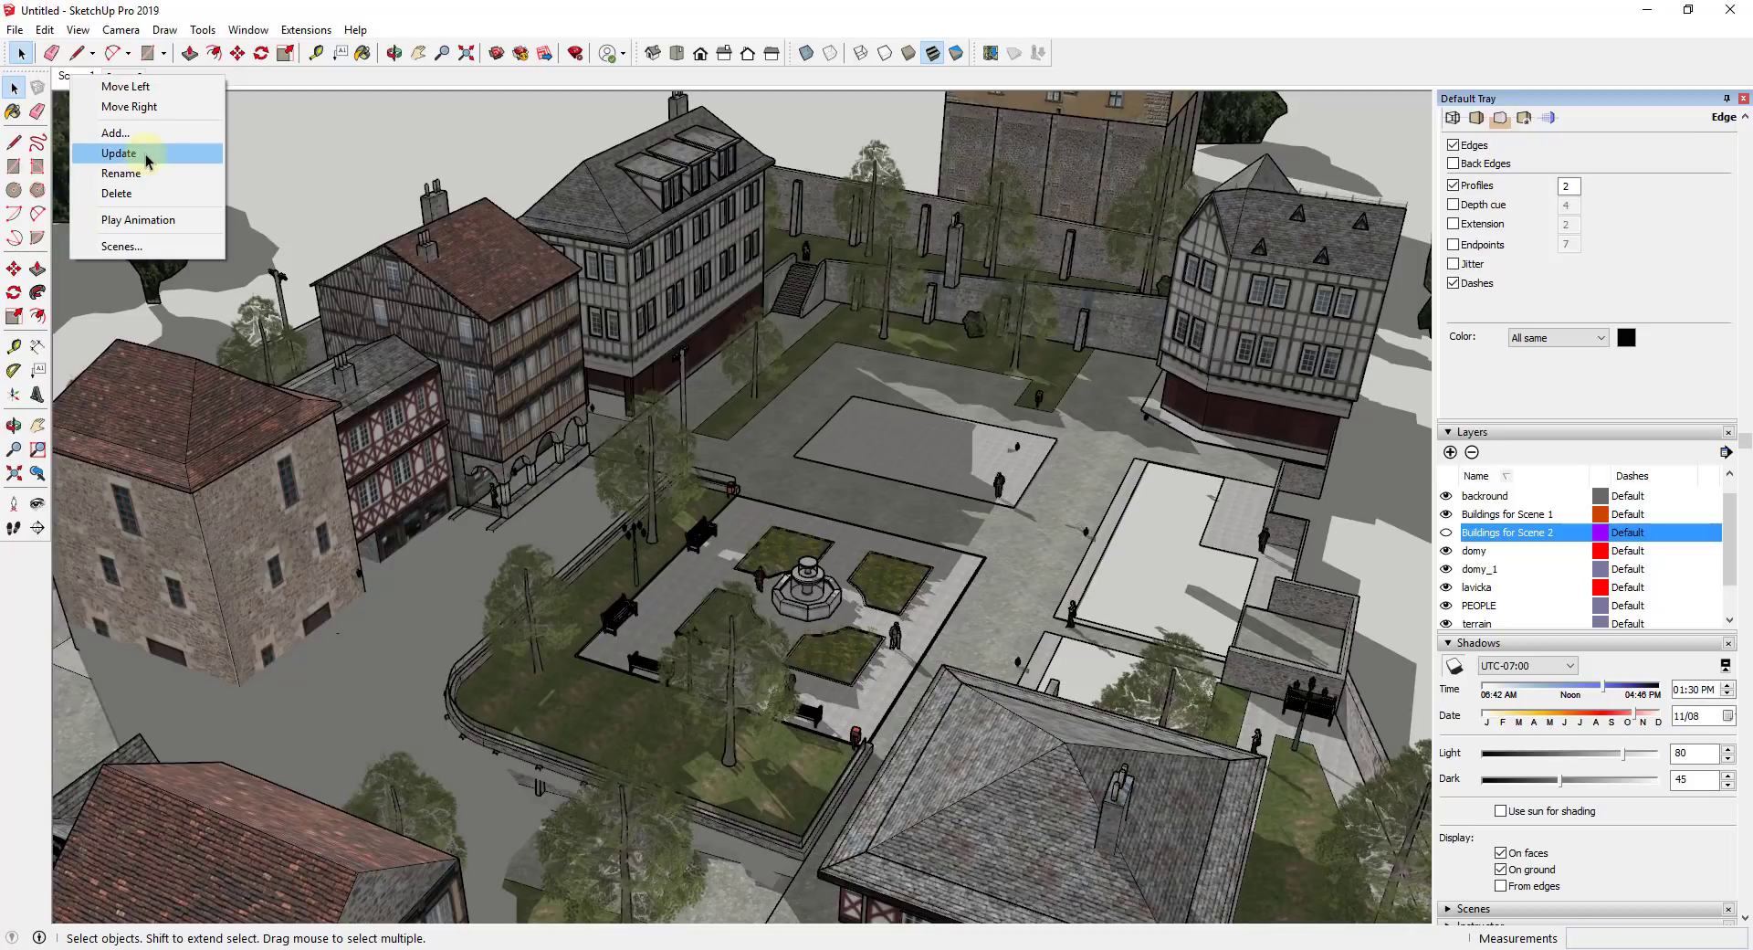
left_click(119, 145)
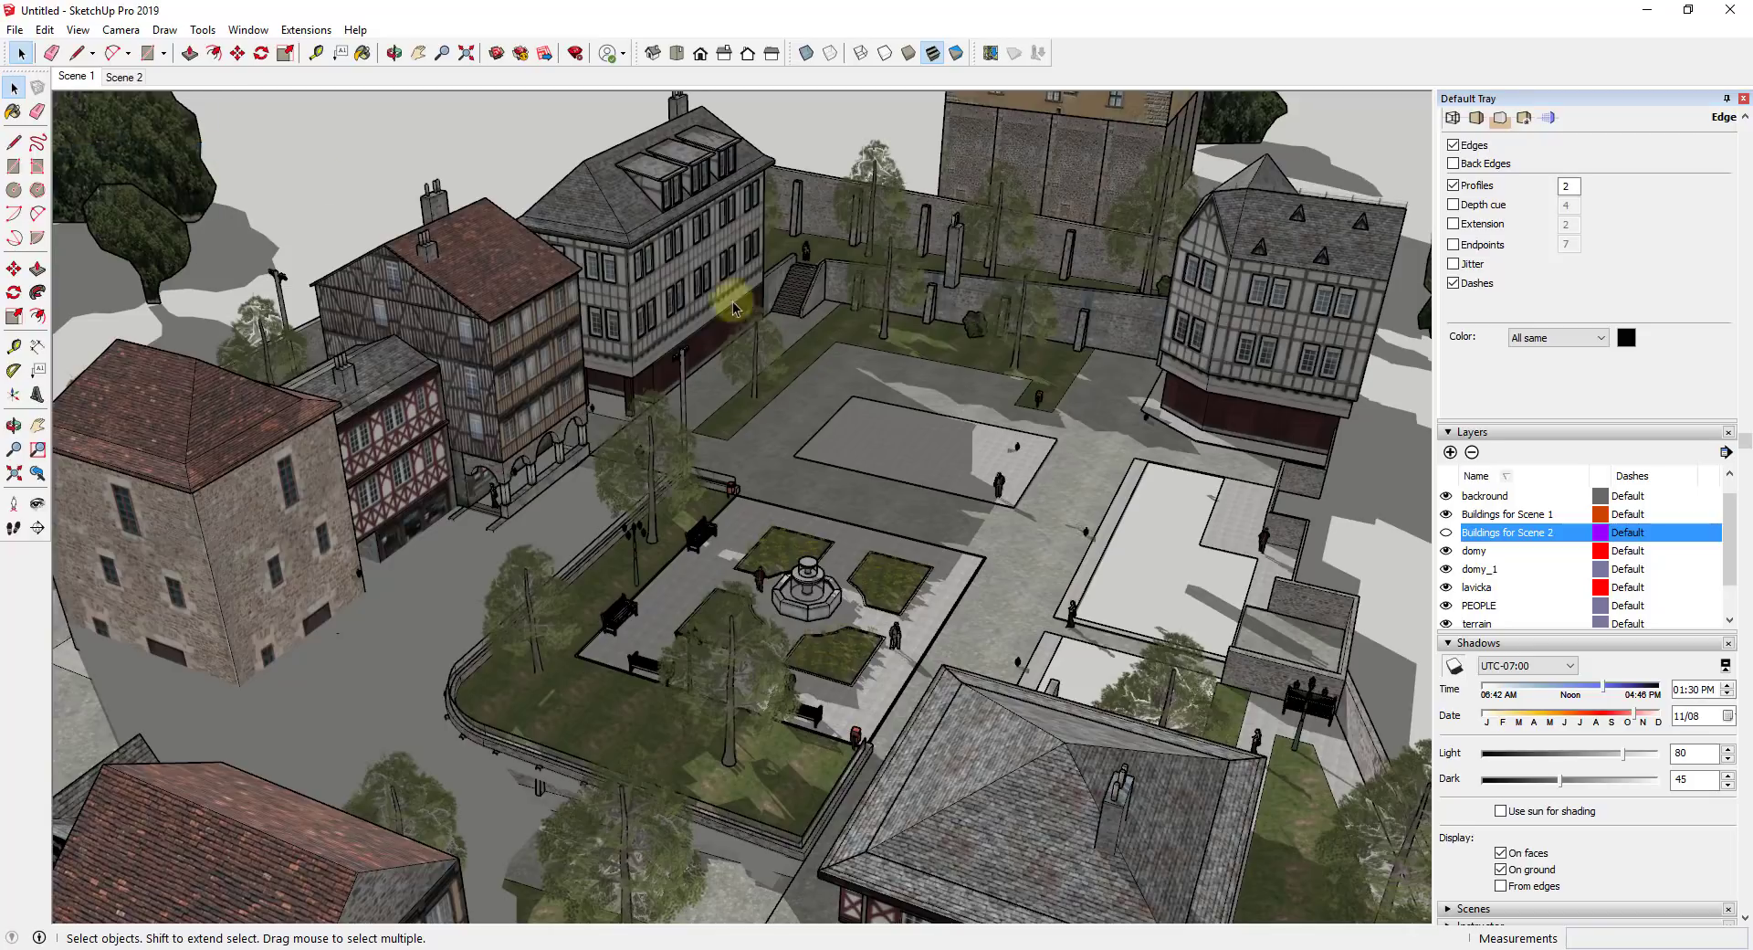
left_click(126, 80)
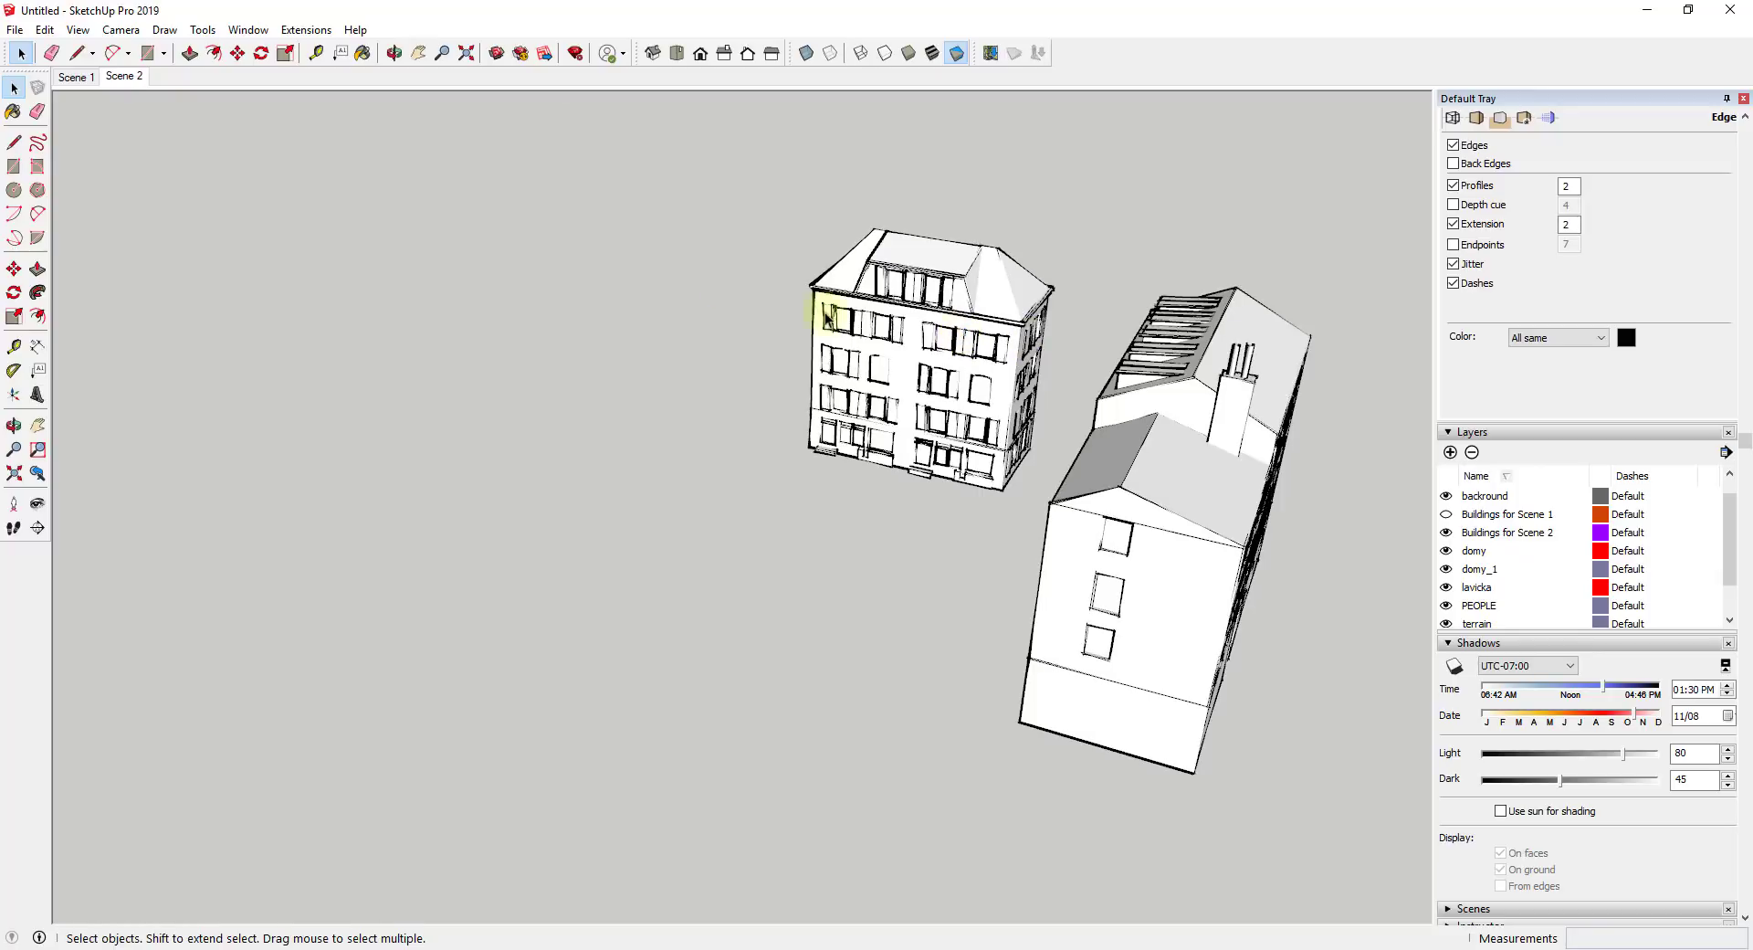
left_click(75, 78)
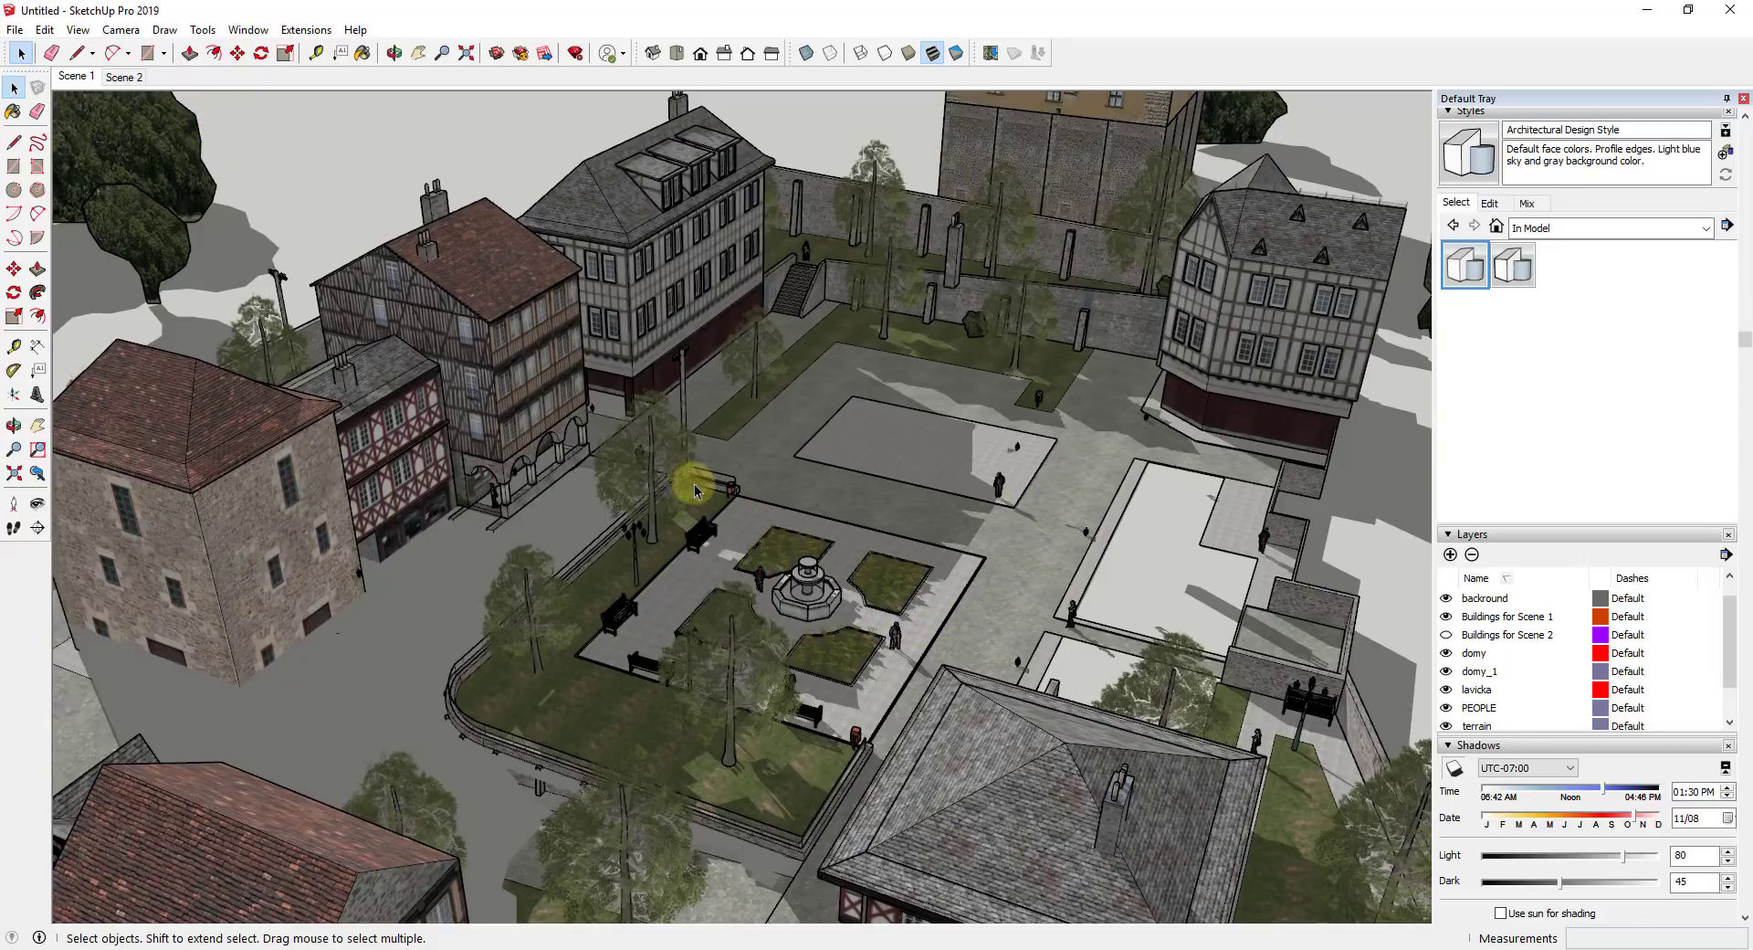
Save the model as "Layout Style Image for YouTube" and send it to LayOut
left_click(15, 30)
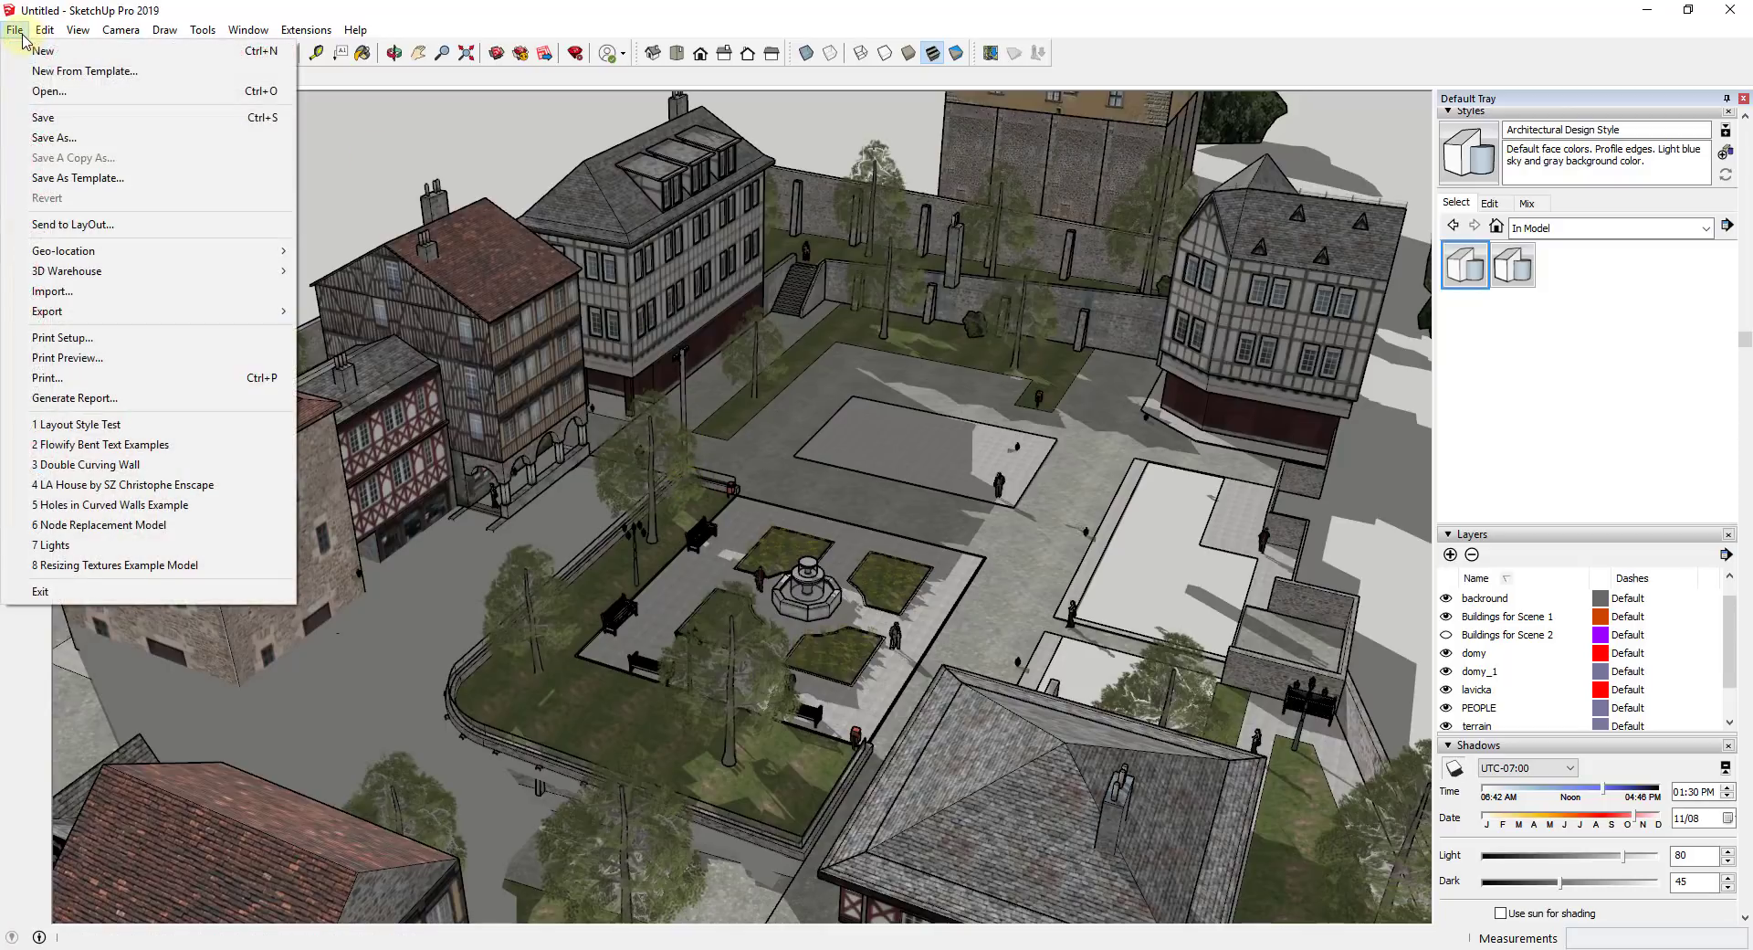
left_click(100, 137)
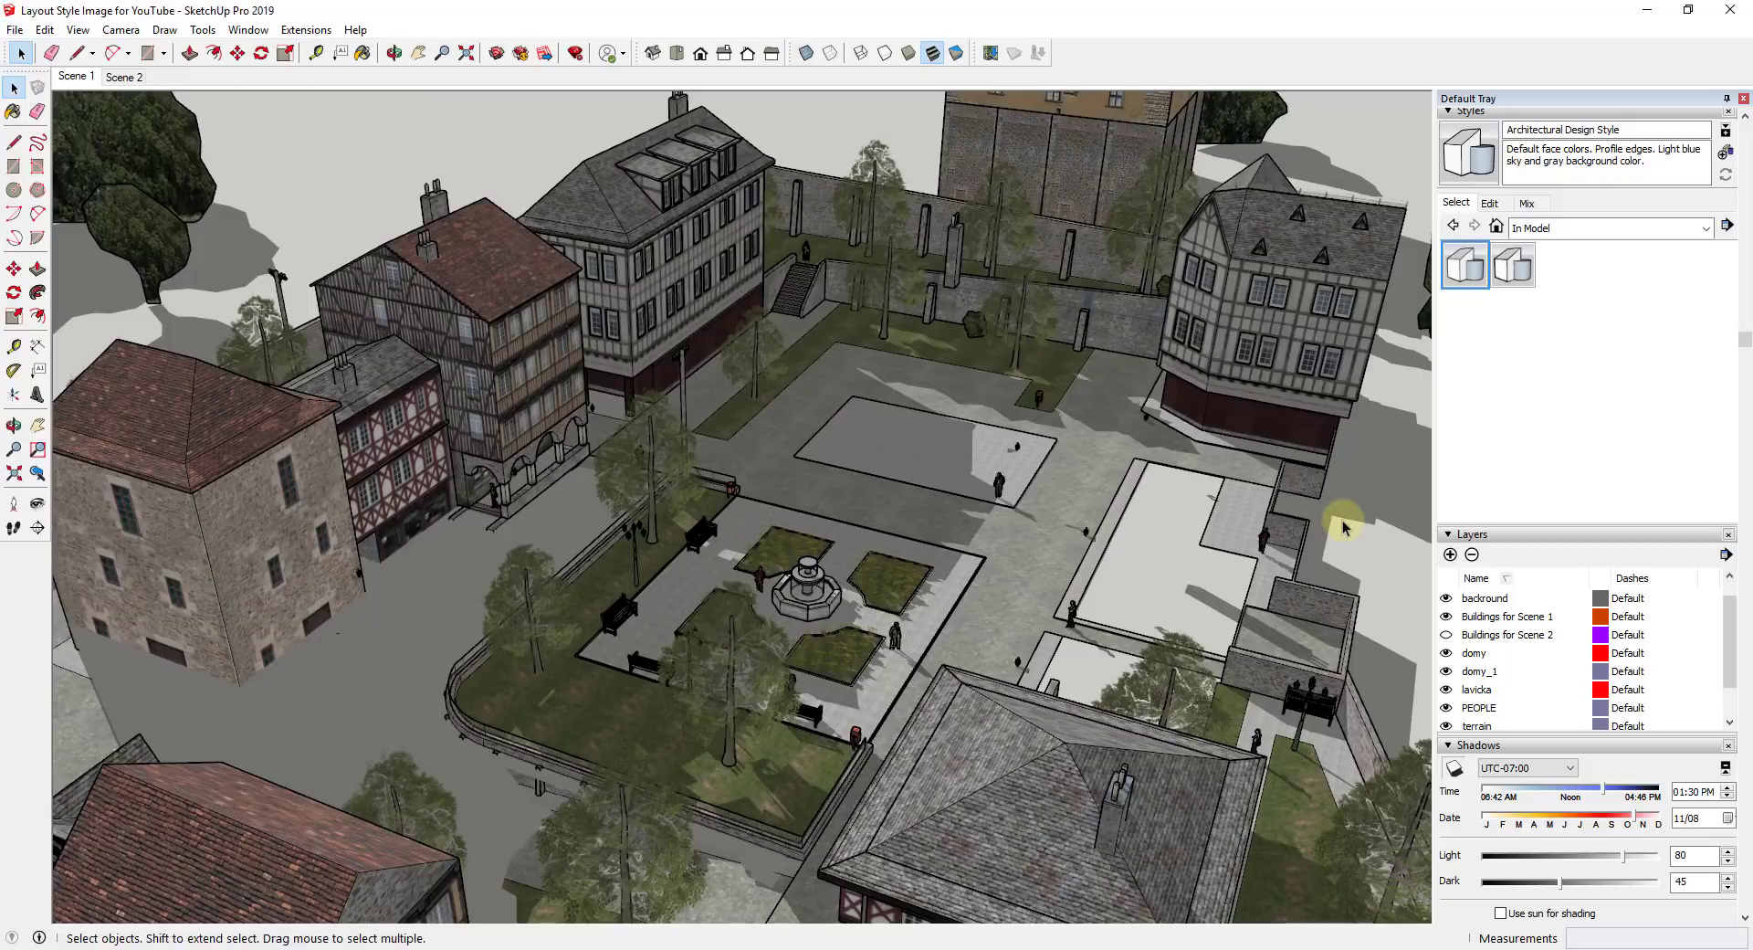
left_click(15, 30)
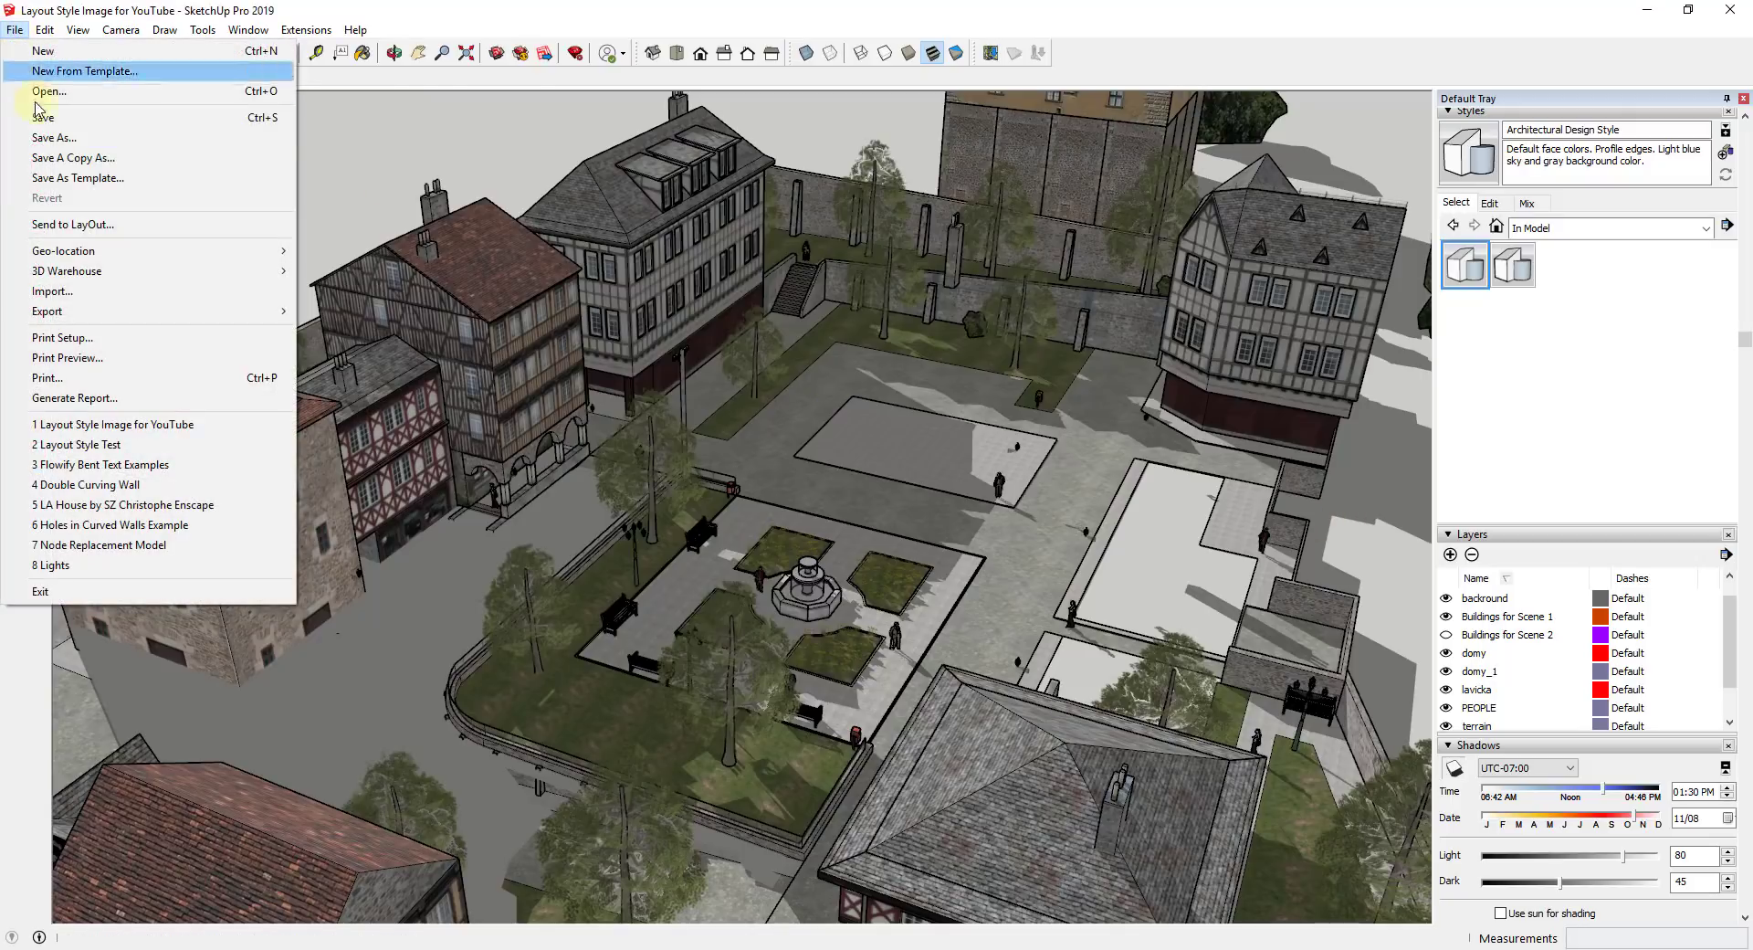
left_click(142, 224)
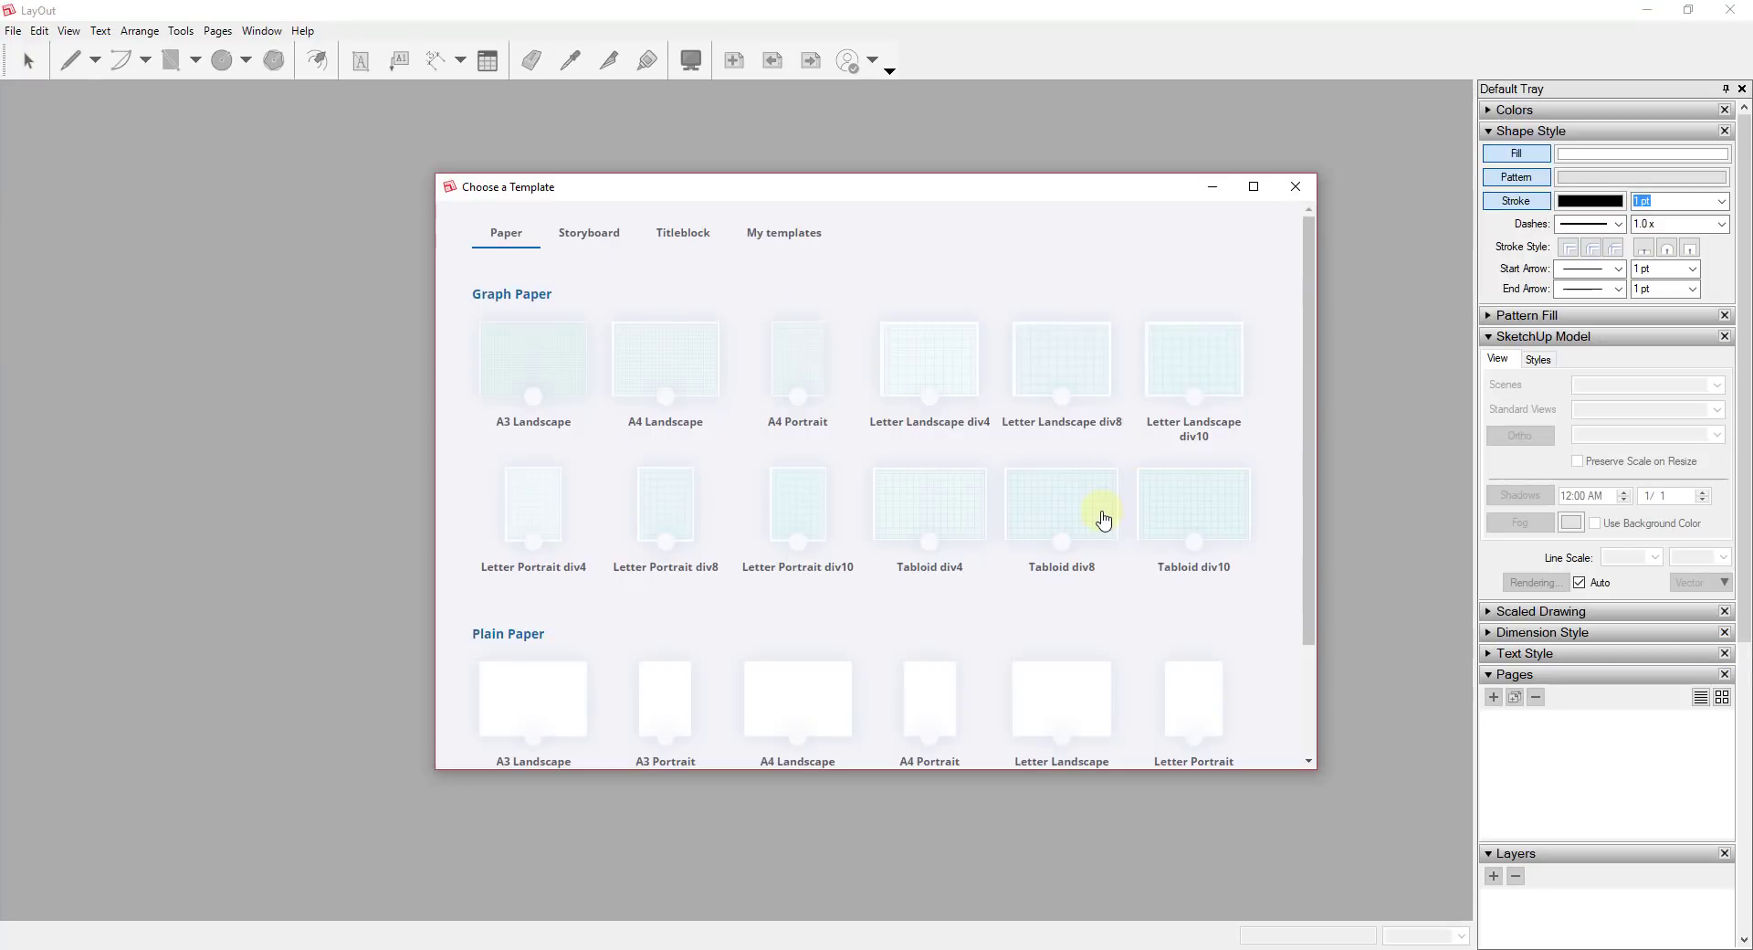
Start the LayOut document from a plain landscape paper template and bring the LayOut window to the front
scroll(1133, 509, "down", 2)
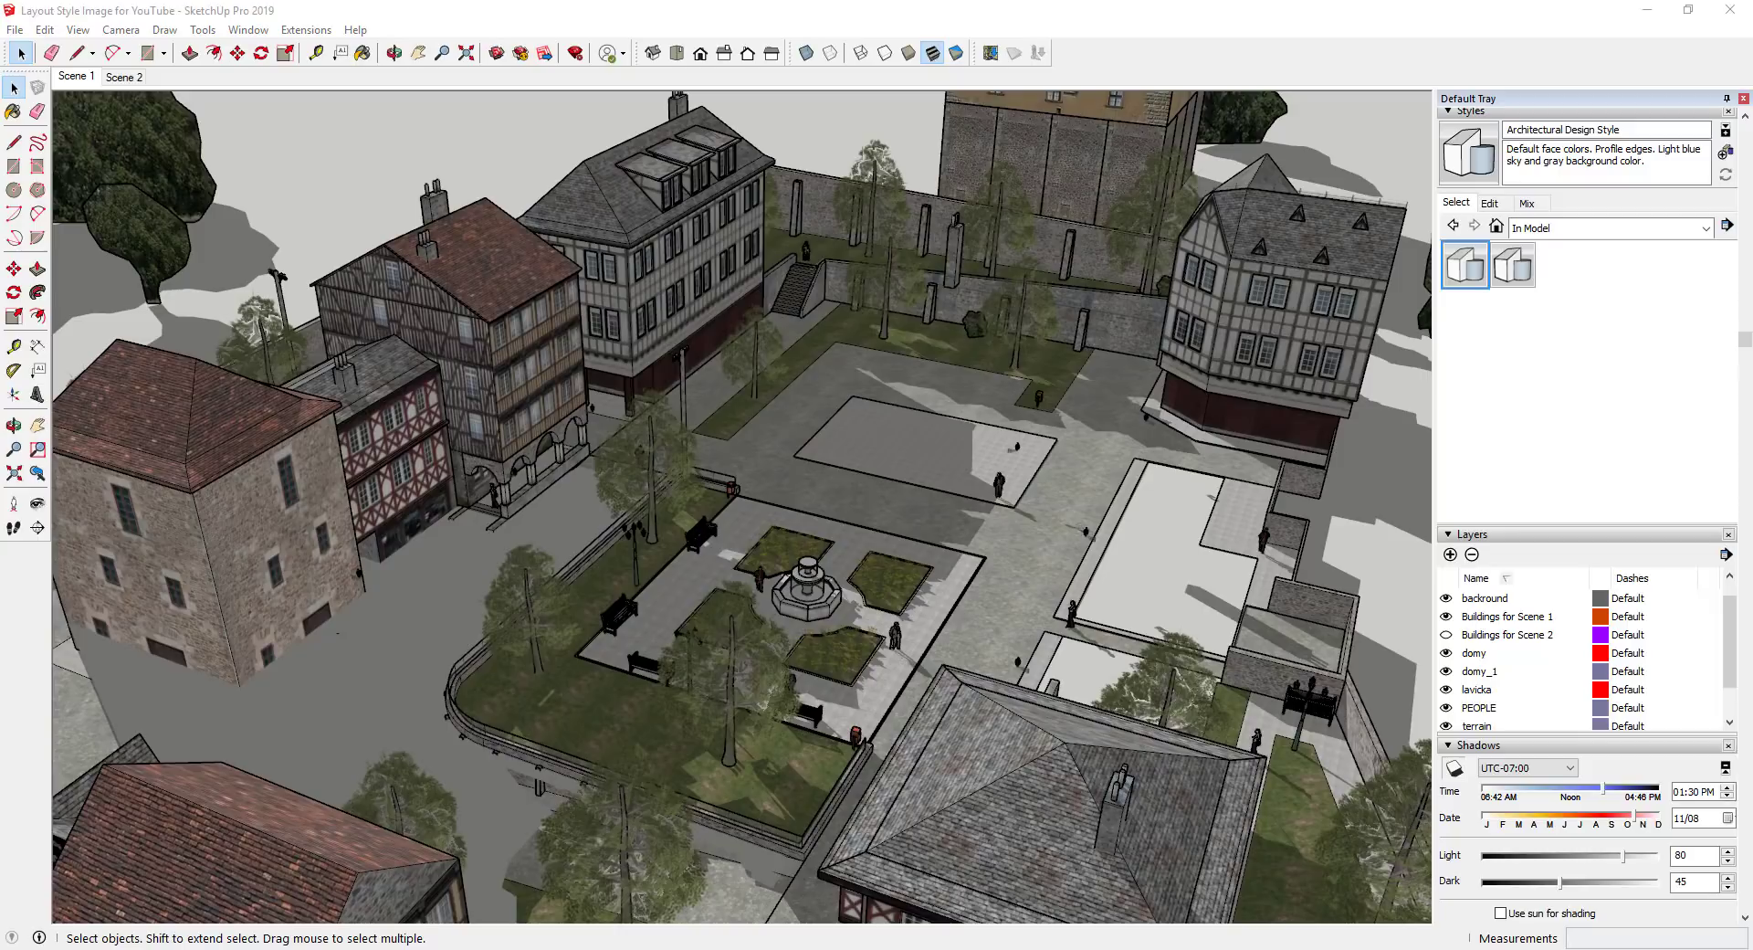
mouse_move(1050, 947)
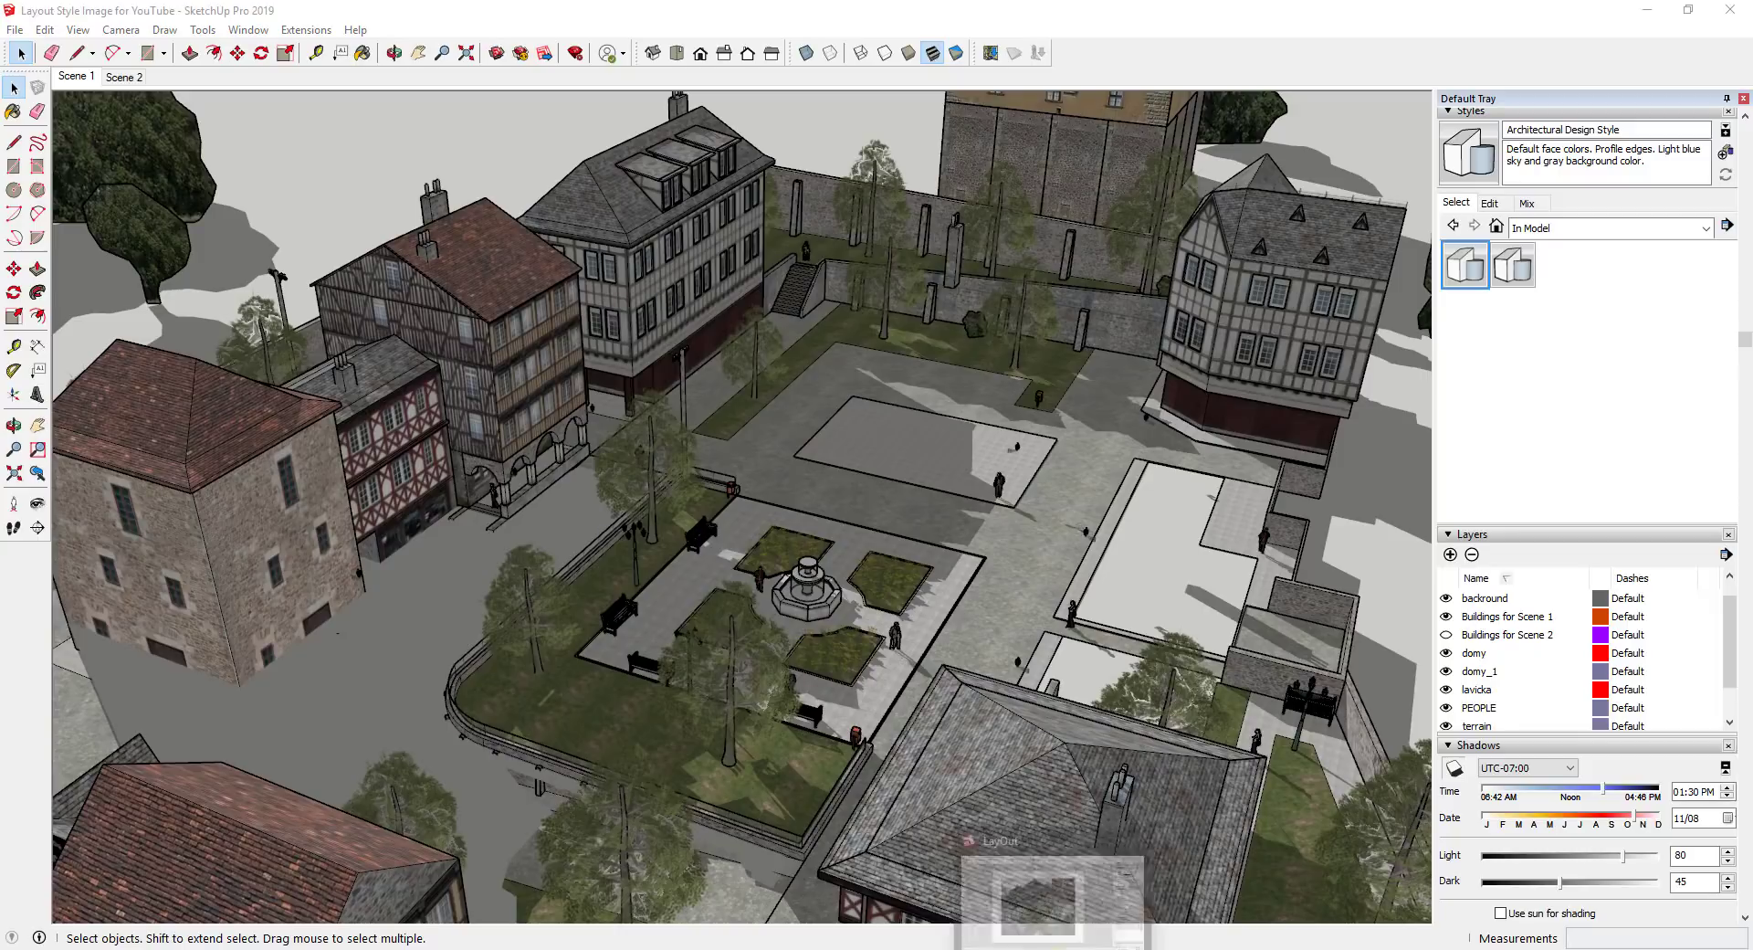
left_click(1066, 898)
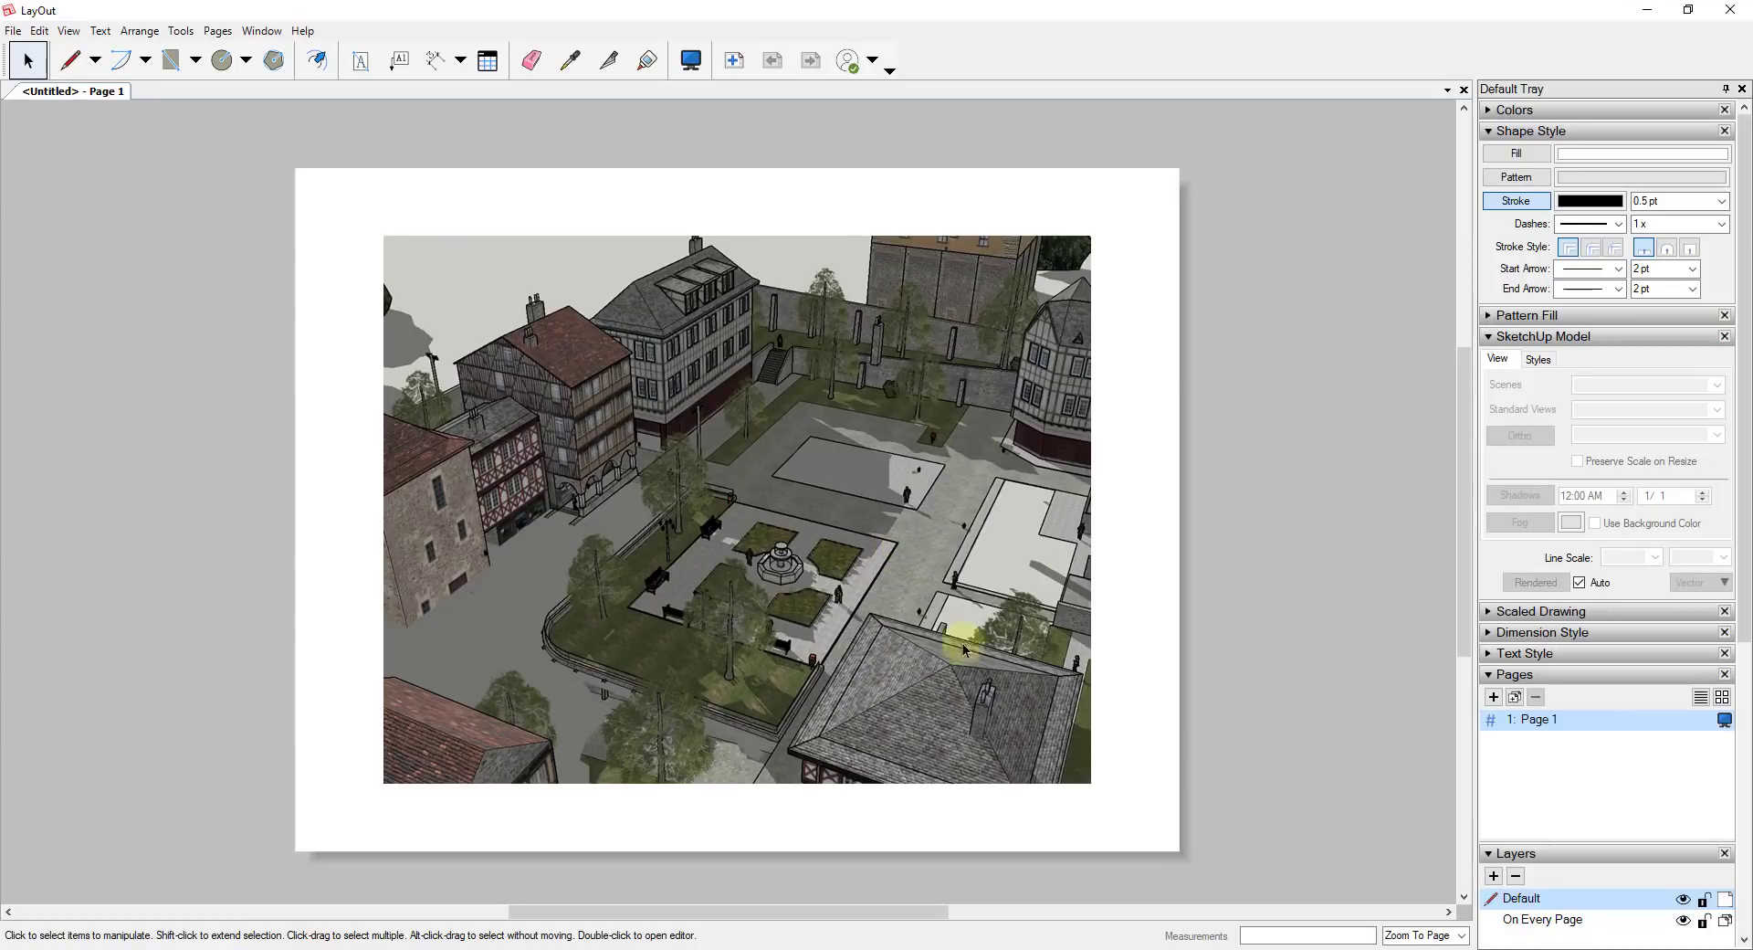
Select the Scene 1 model viewport on the page and copy it
left_click(511, 505)
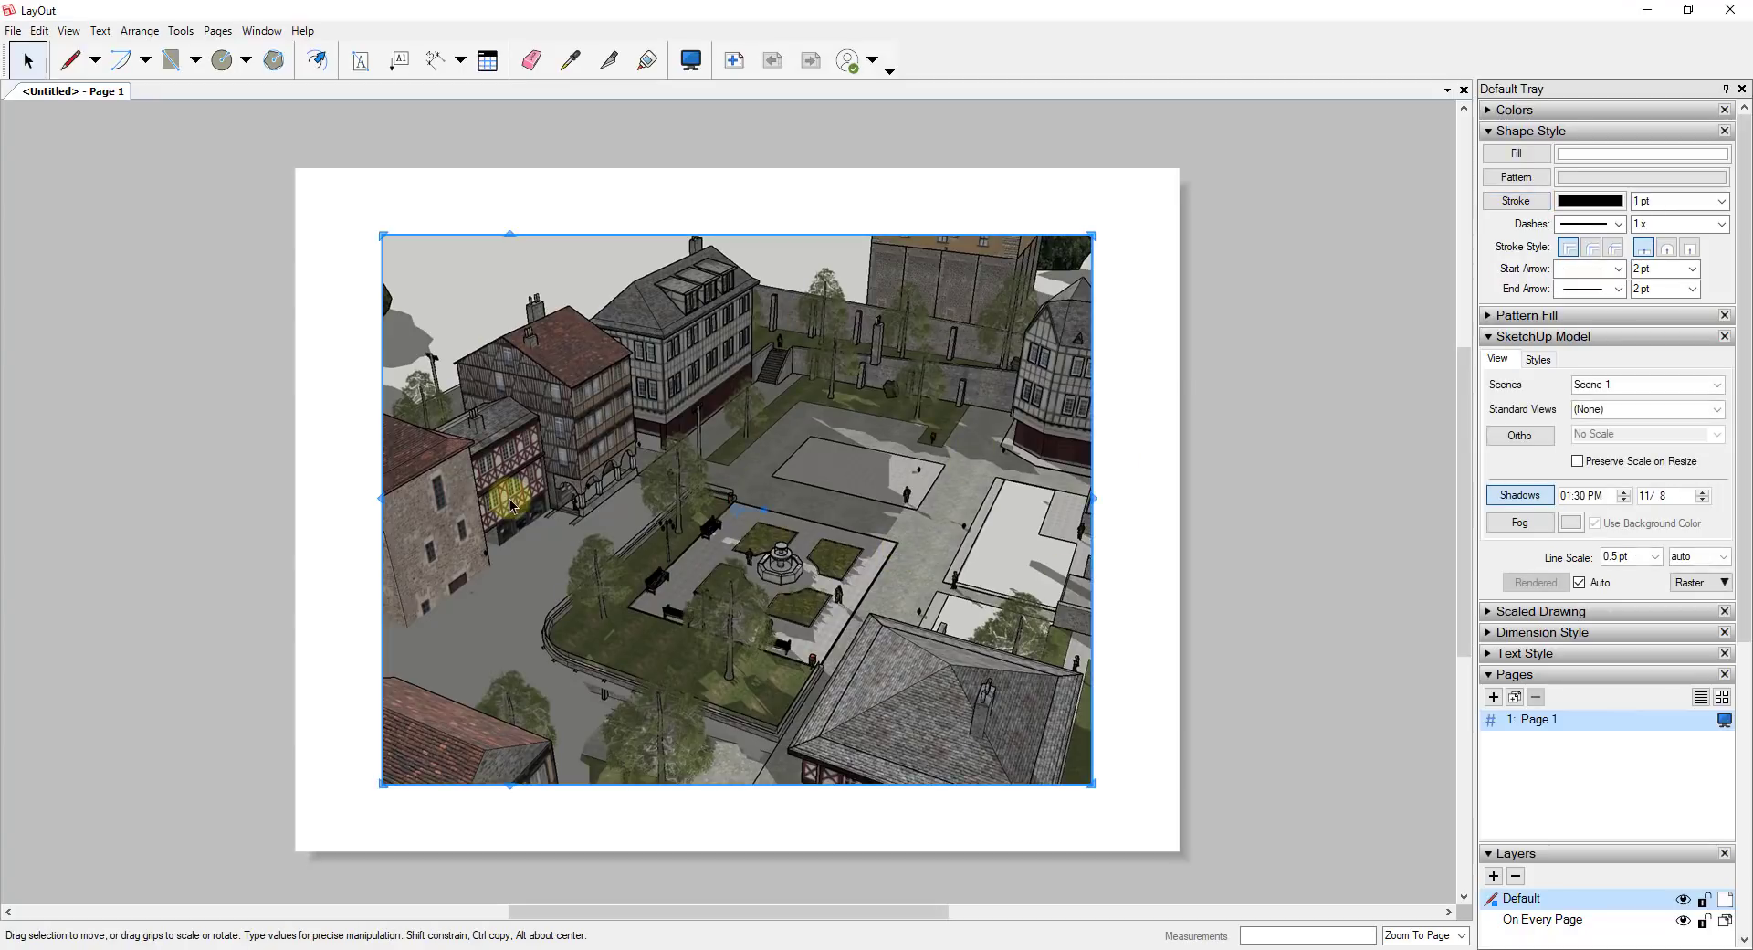
left_click(1152, 334)
left_click(1043, 392)
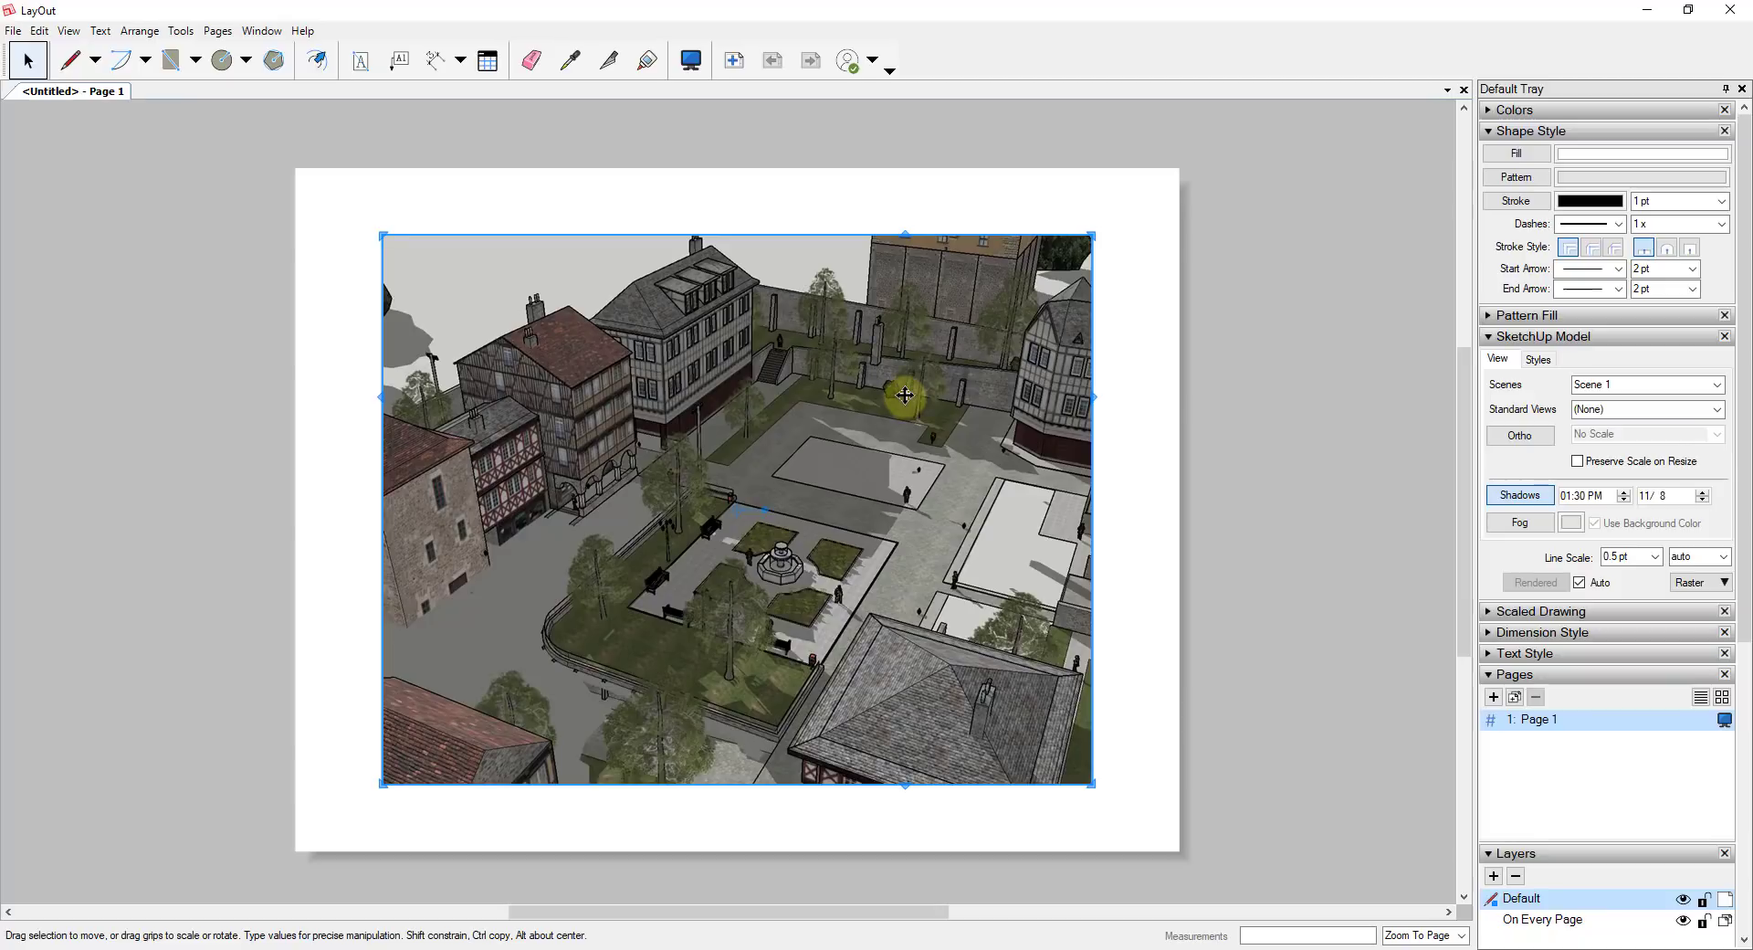
left_click(40, 31)
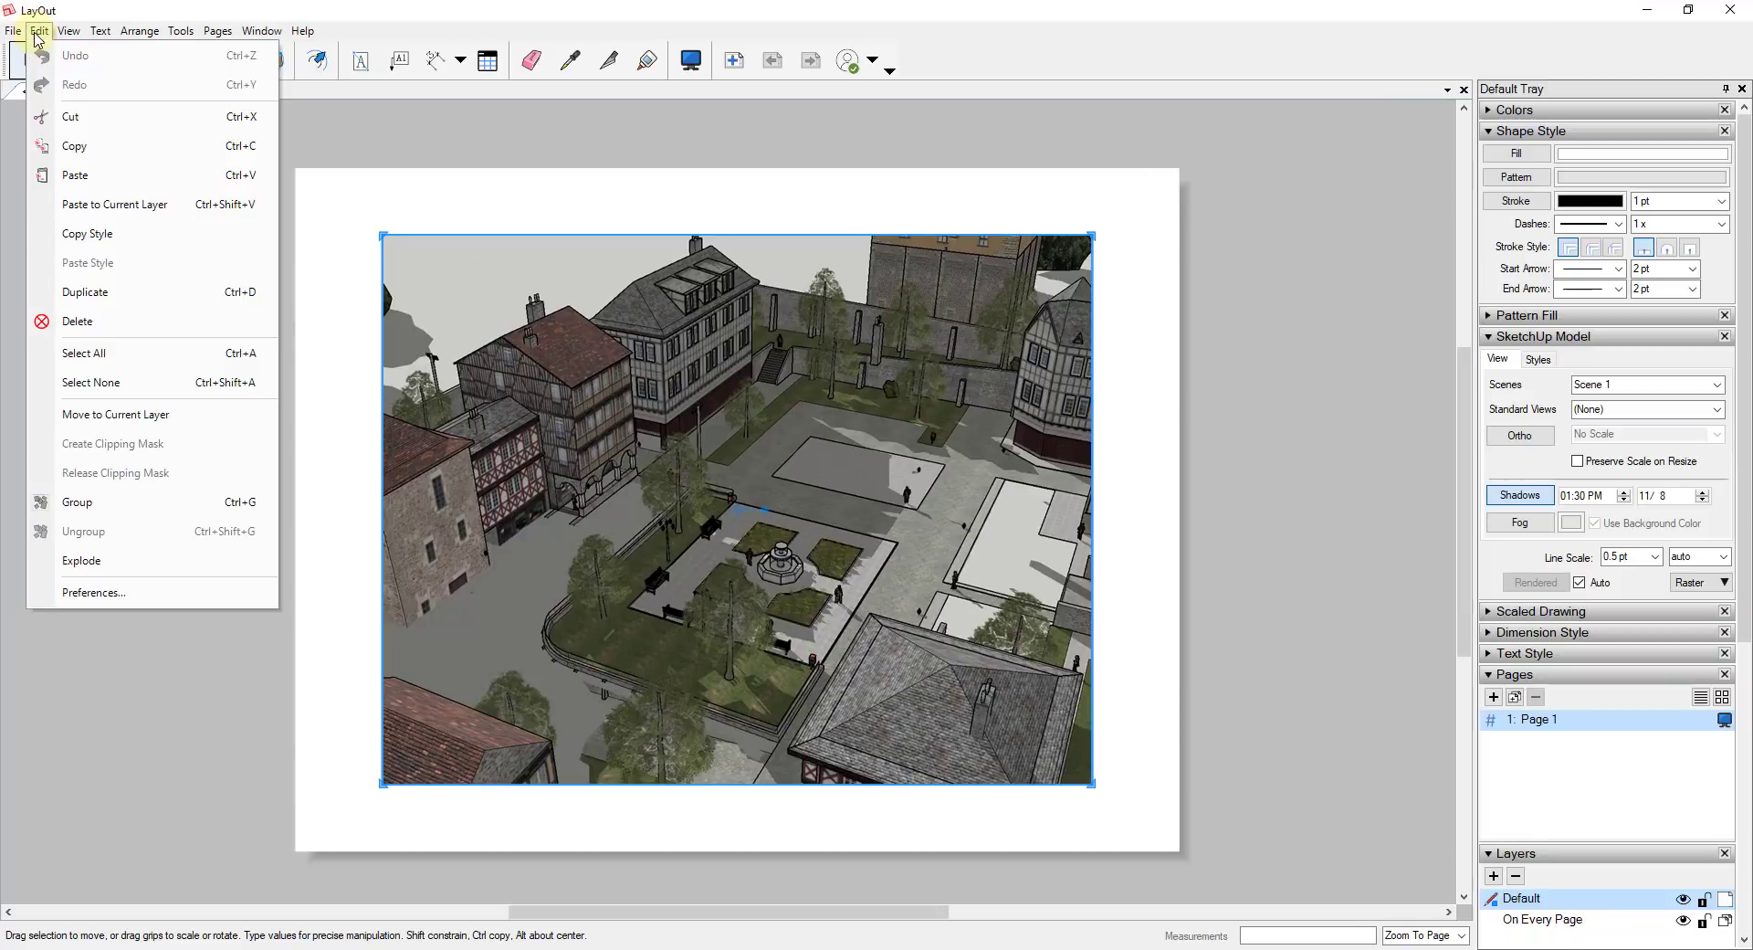
left_click(77, 146)
left_click(40, 33)
left_click(1079, 436)
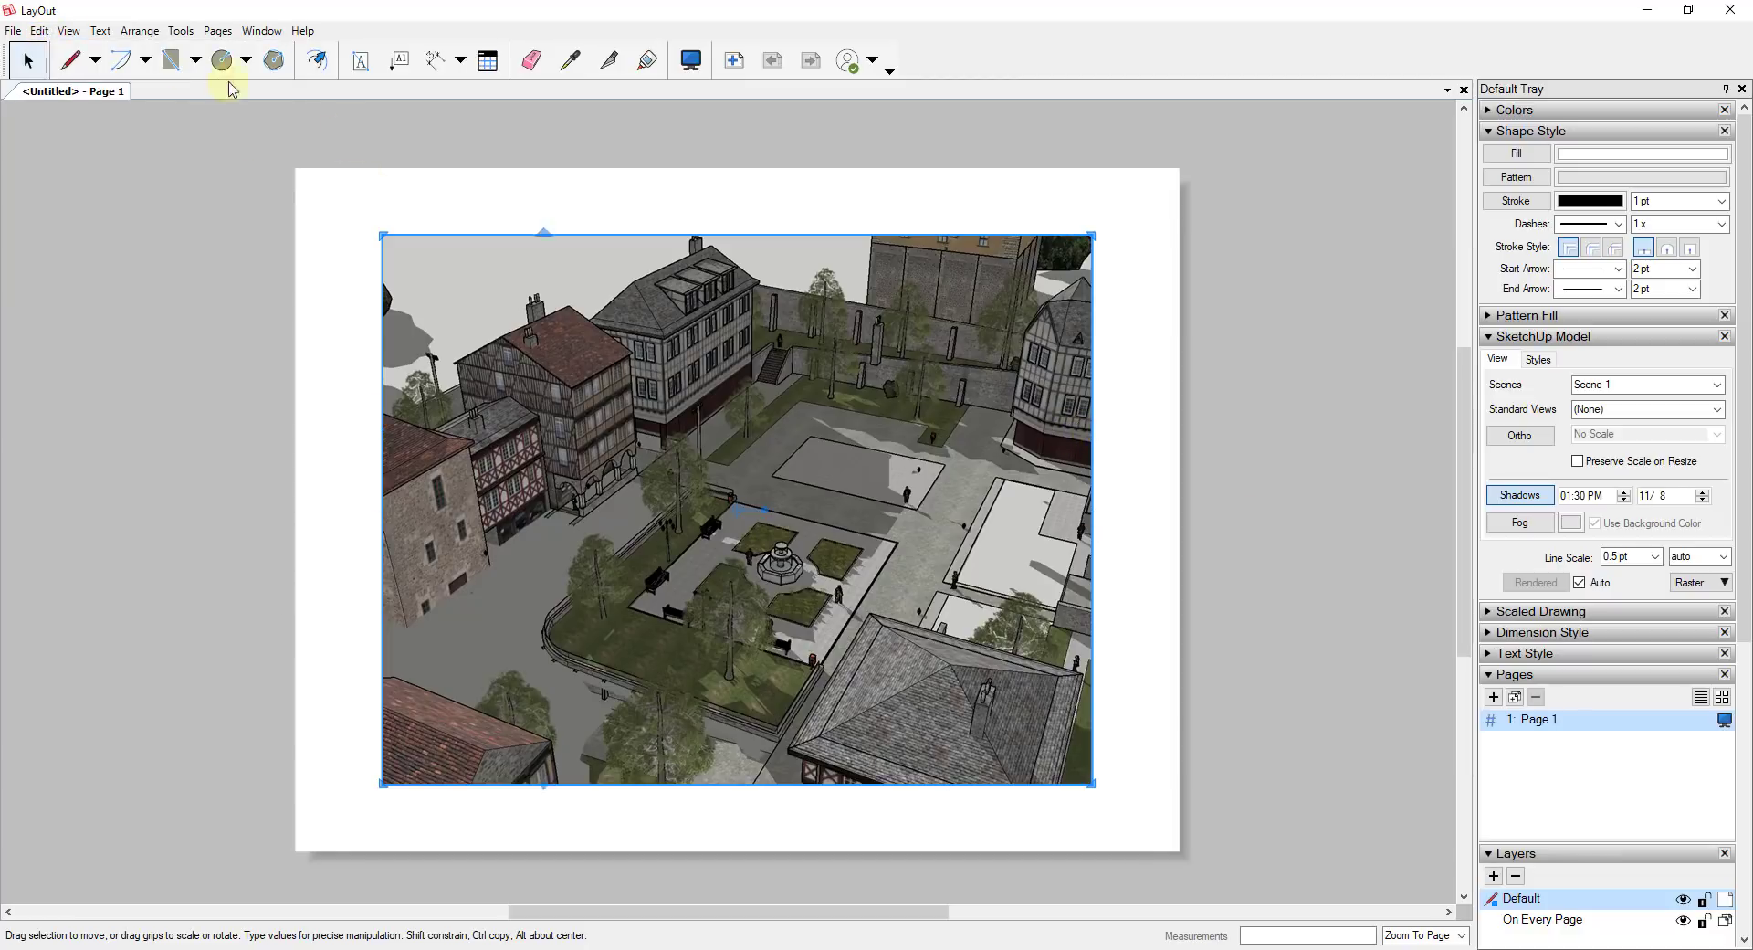
Duplicate the Scene 1 viewport and move the copy exactly on top of the original
left_click(39, 30)
left_click(126, 293)
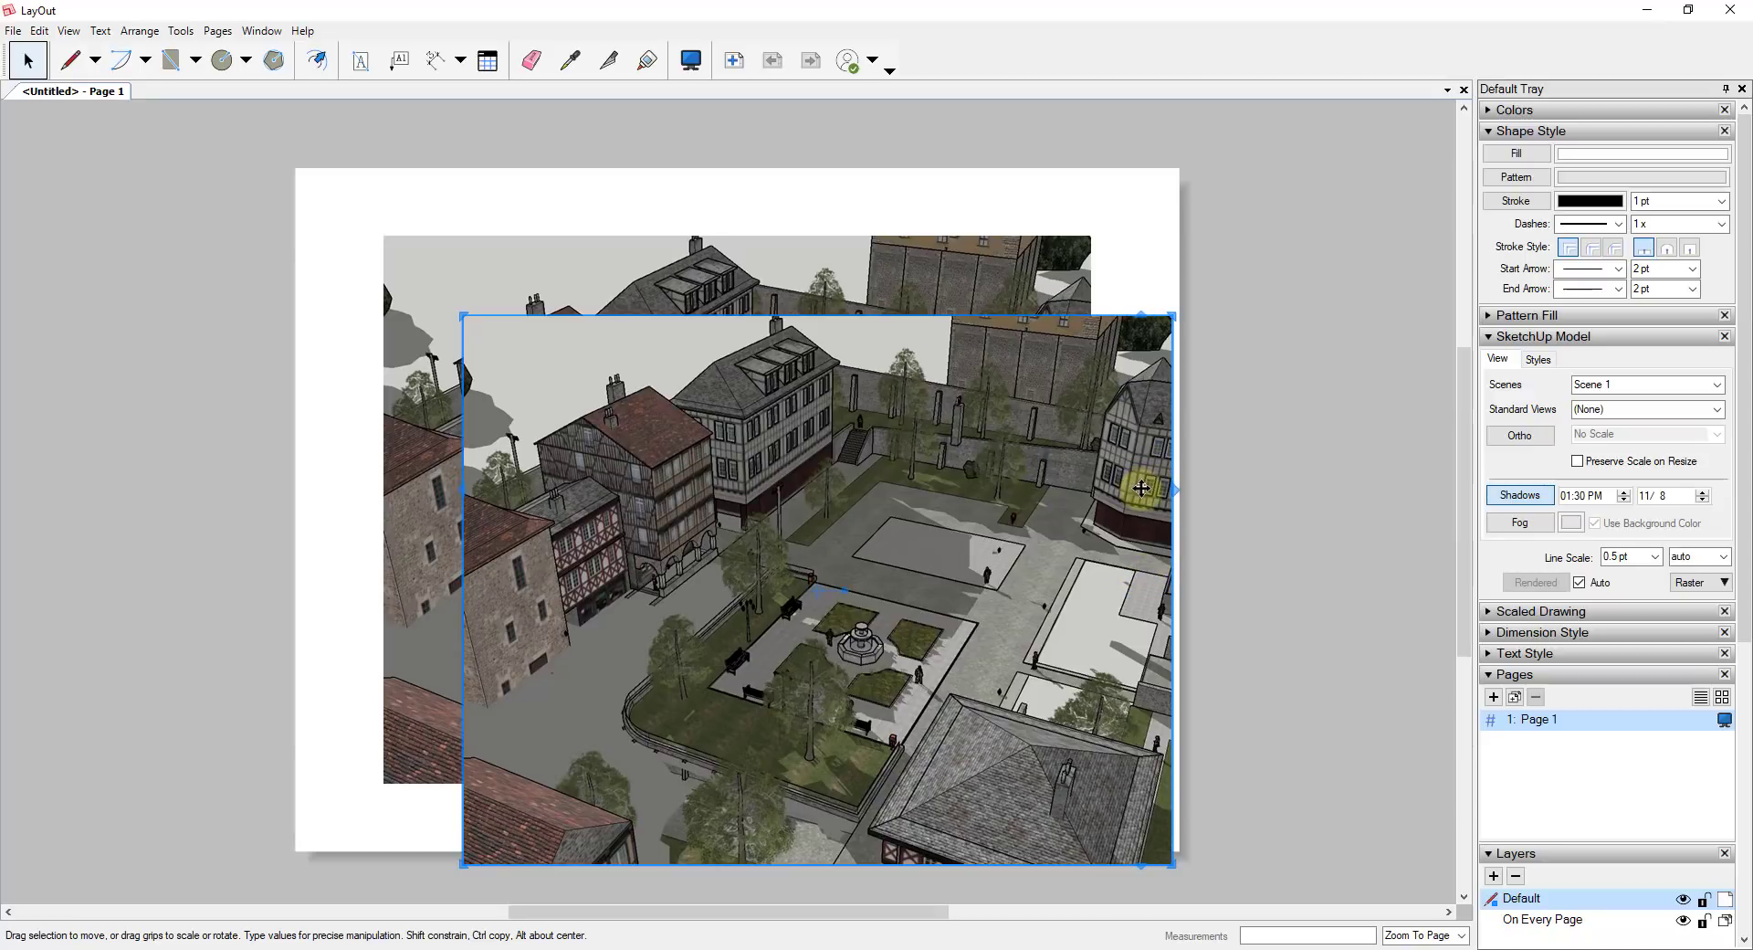
left_click_drag(1141, 489, 1057, 410)
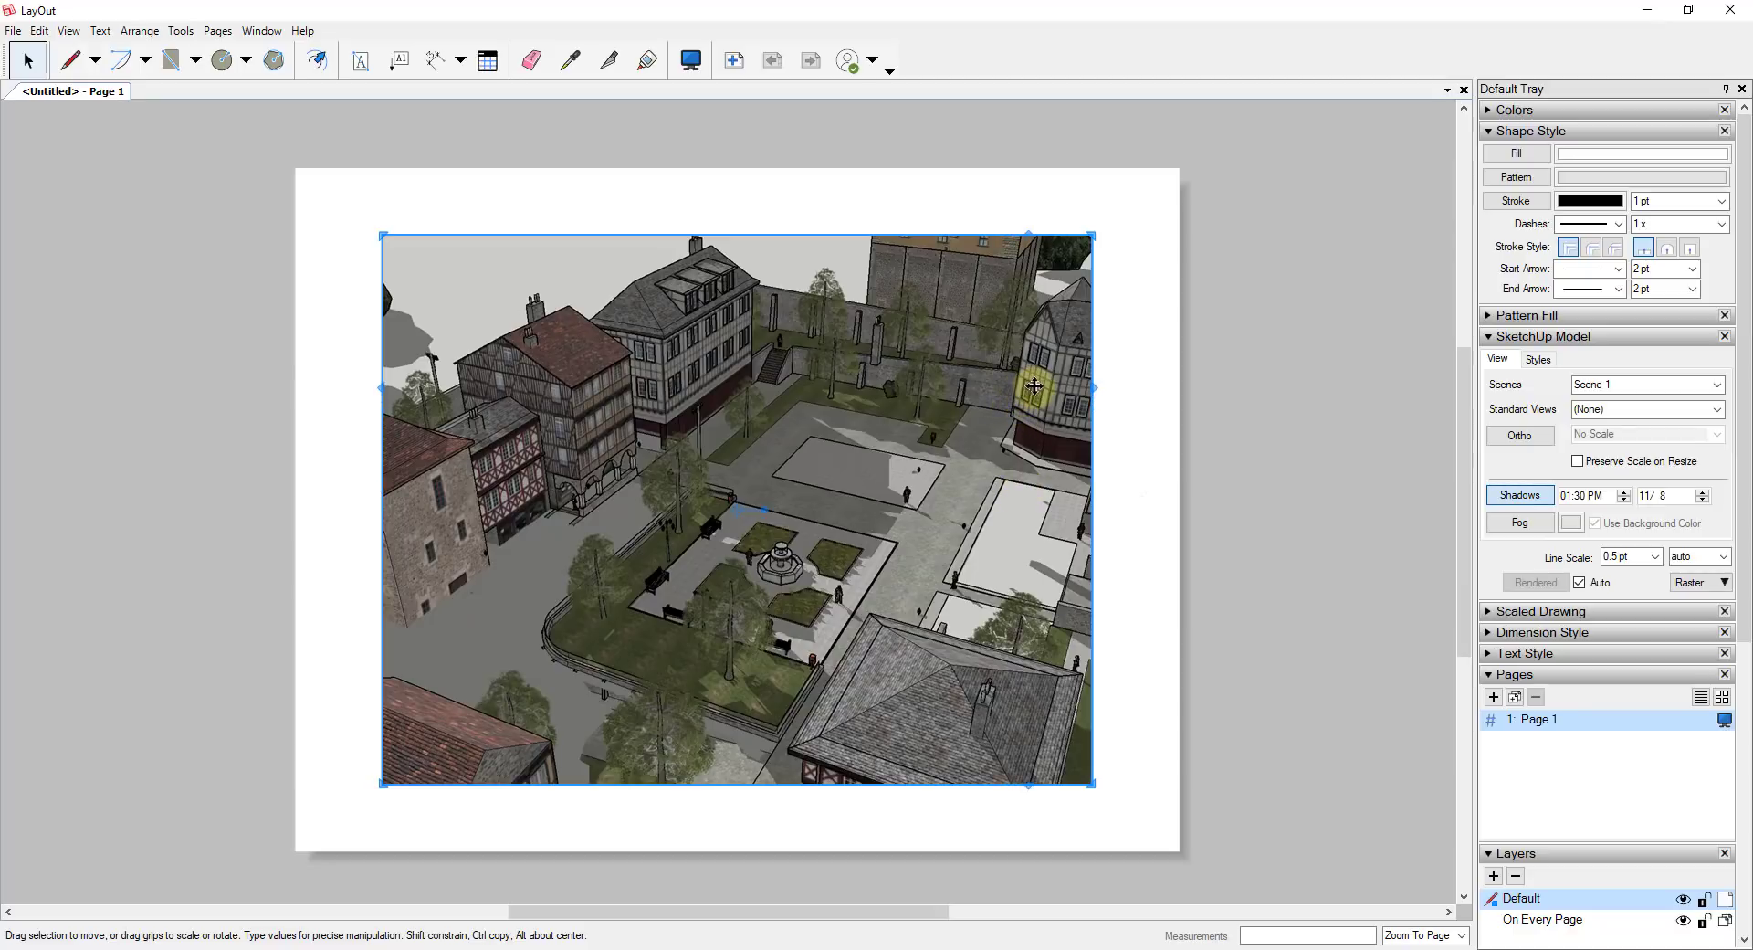
left_click_drag(1043, 311, 1041, 423)
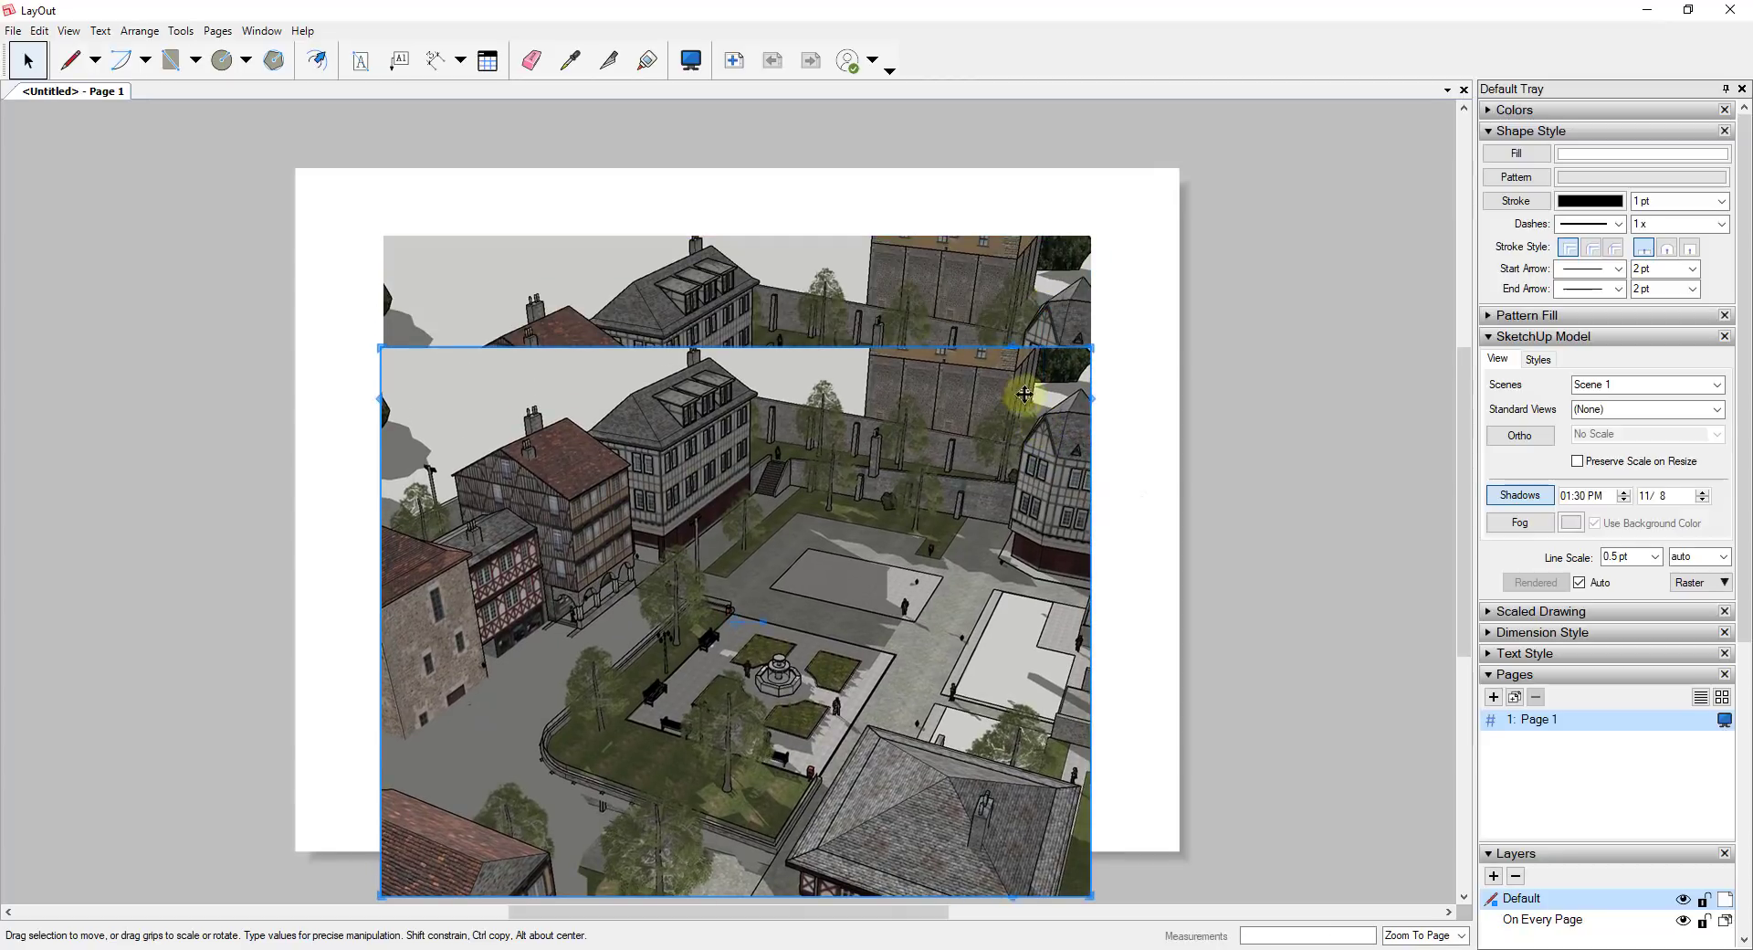
left_click_drag(1039, 552, 1046, 453)
Switch the duplicated viewport on top to Scene 2
right_click(1044, 426)
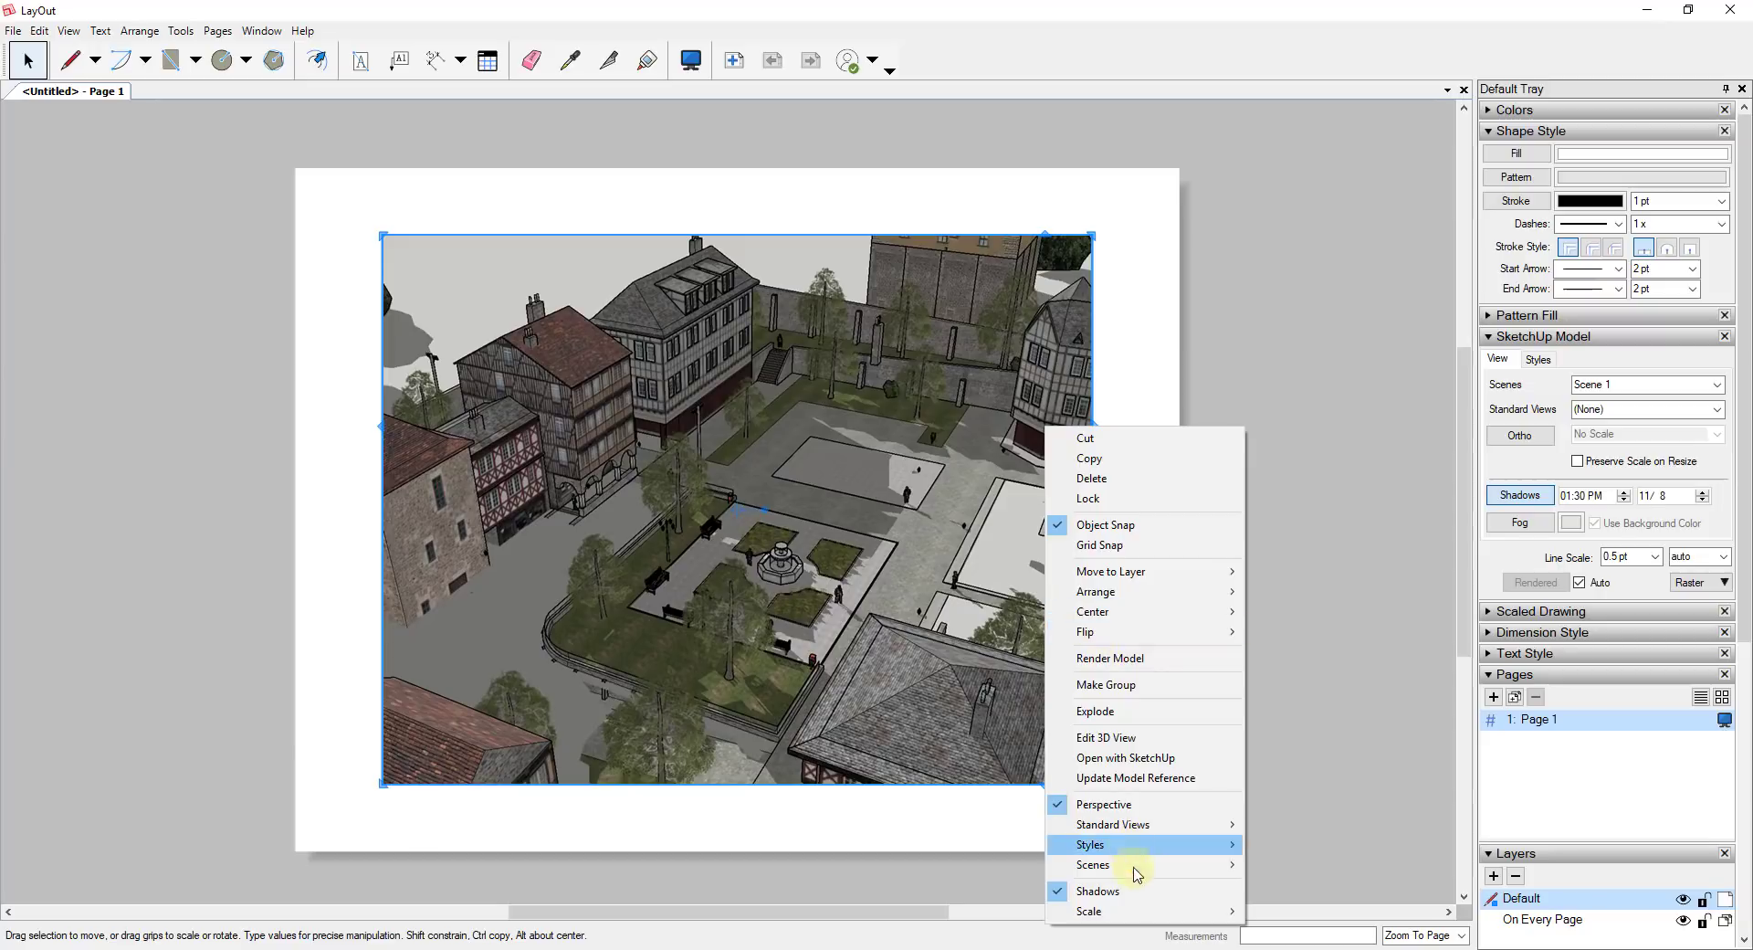
mouse_move(1141, 872)
left_click(1303, 907)
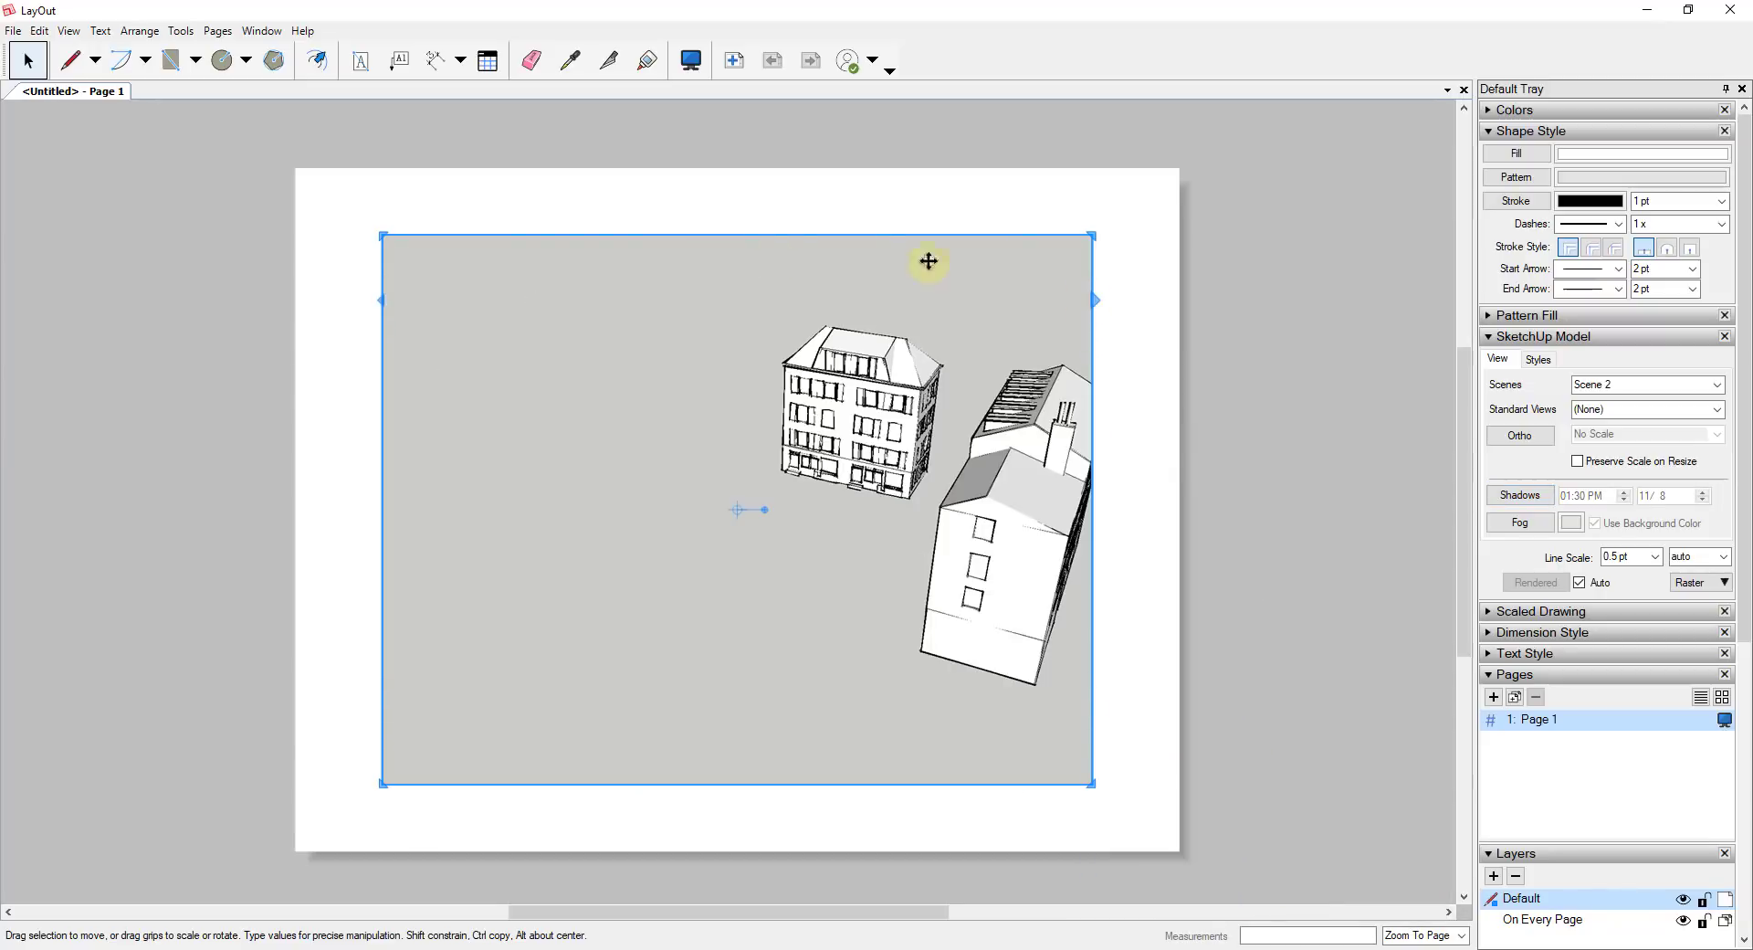
mouse_move(1002, 329)
left_mouse_down()
mouse_move(1006, 416)
mouse_move(1010, 329)
left_mouse_up()
scroll(1050, 475, "down", 1)
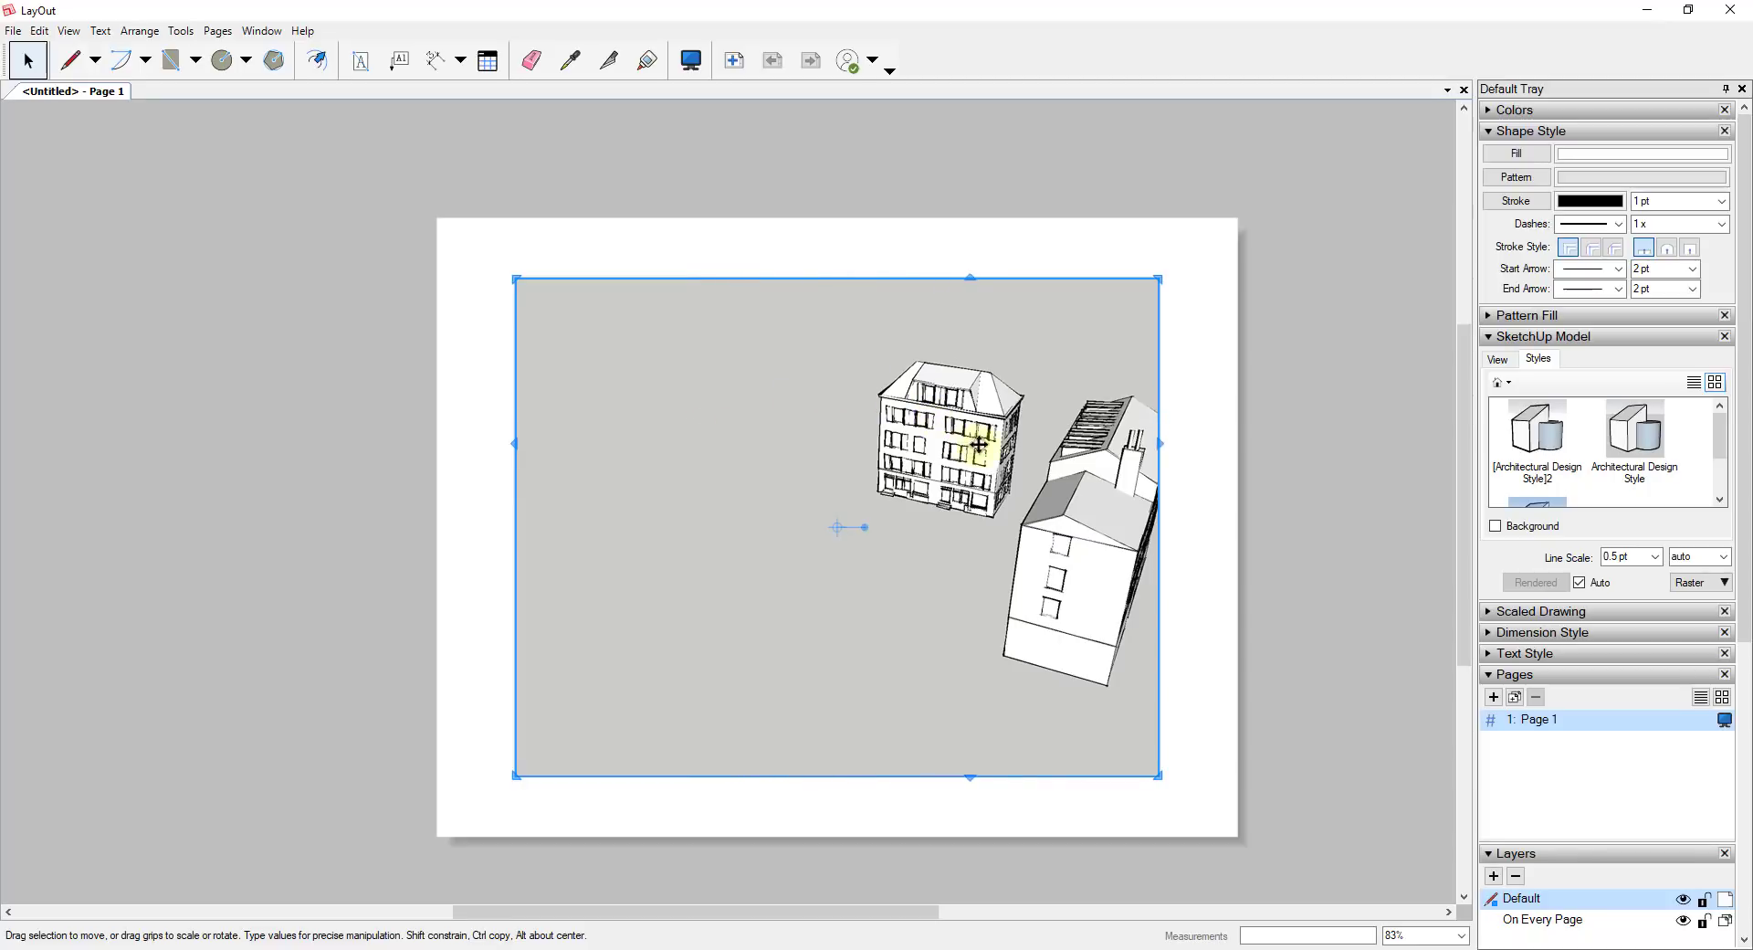
Set the Scene 2 viewport's rendering mode to Vector
scroll(1110, 510, "up", 2)
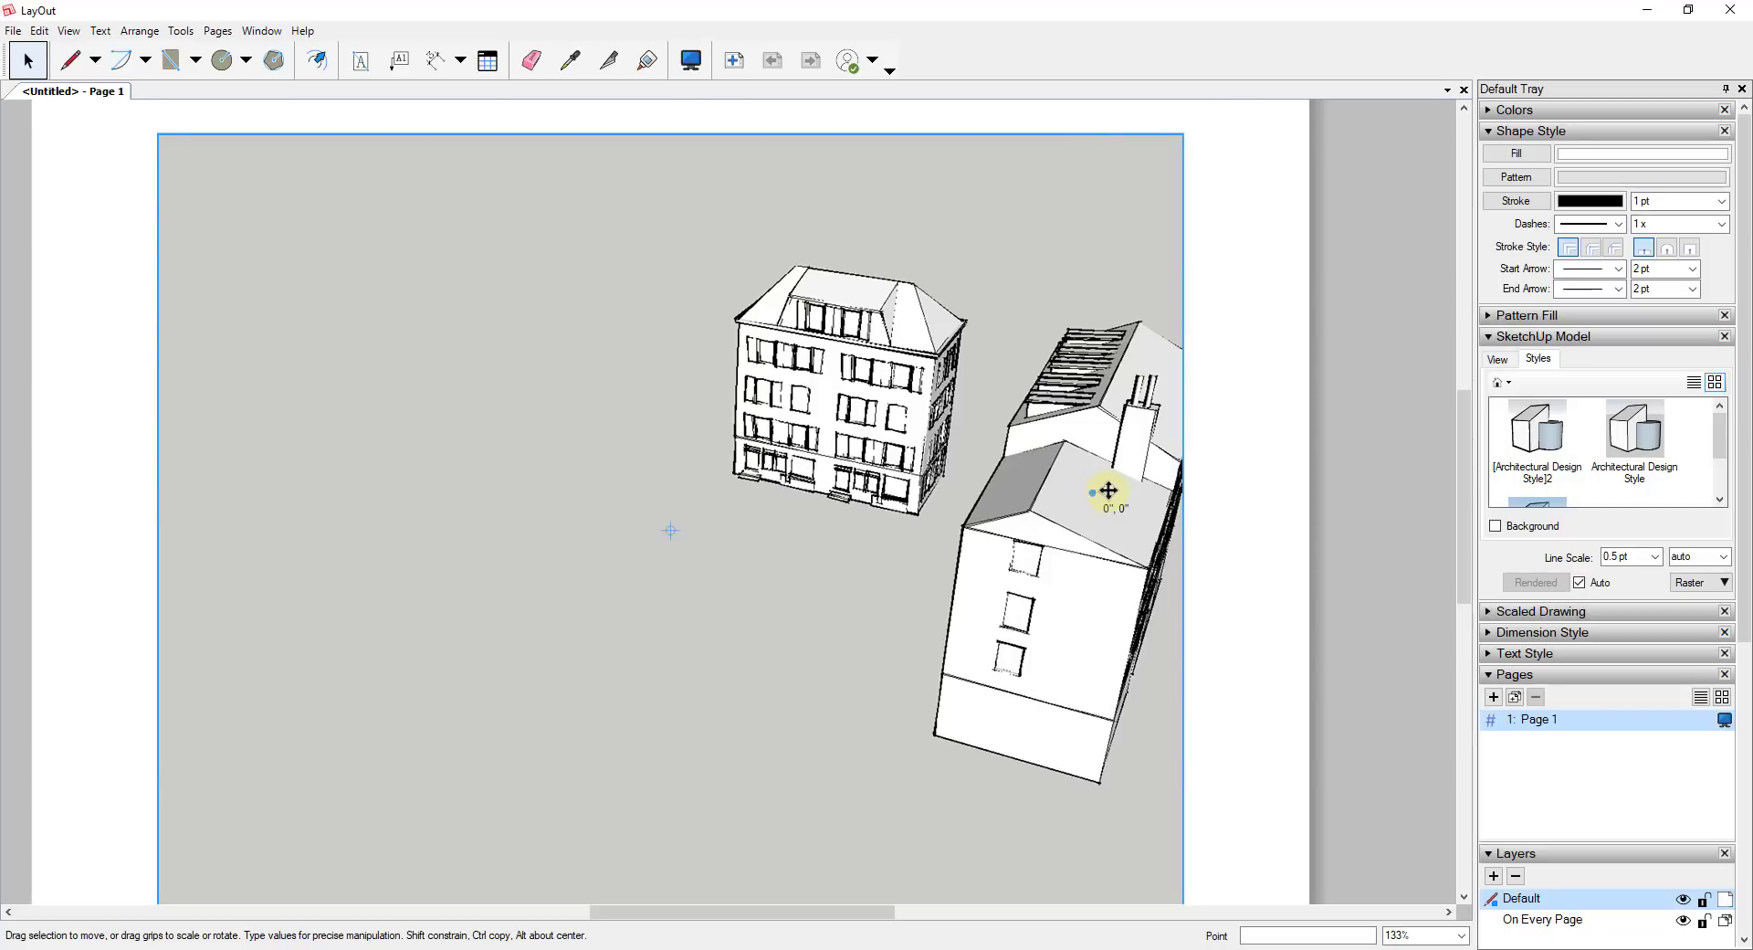
left_click_drag(1108, 490, 1100, 489)
left_click(1712, 583)
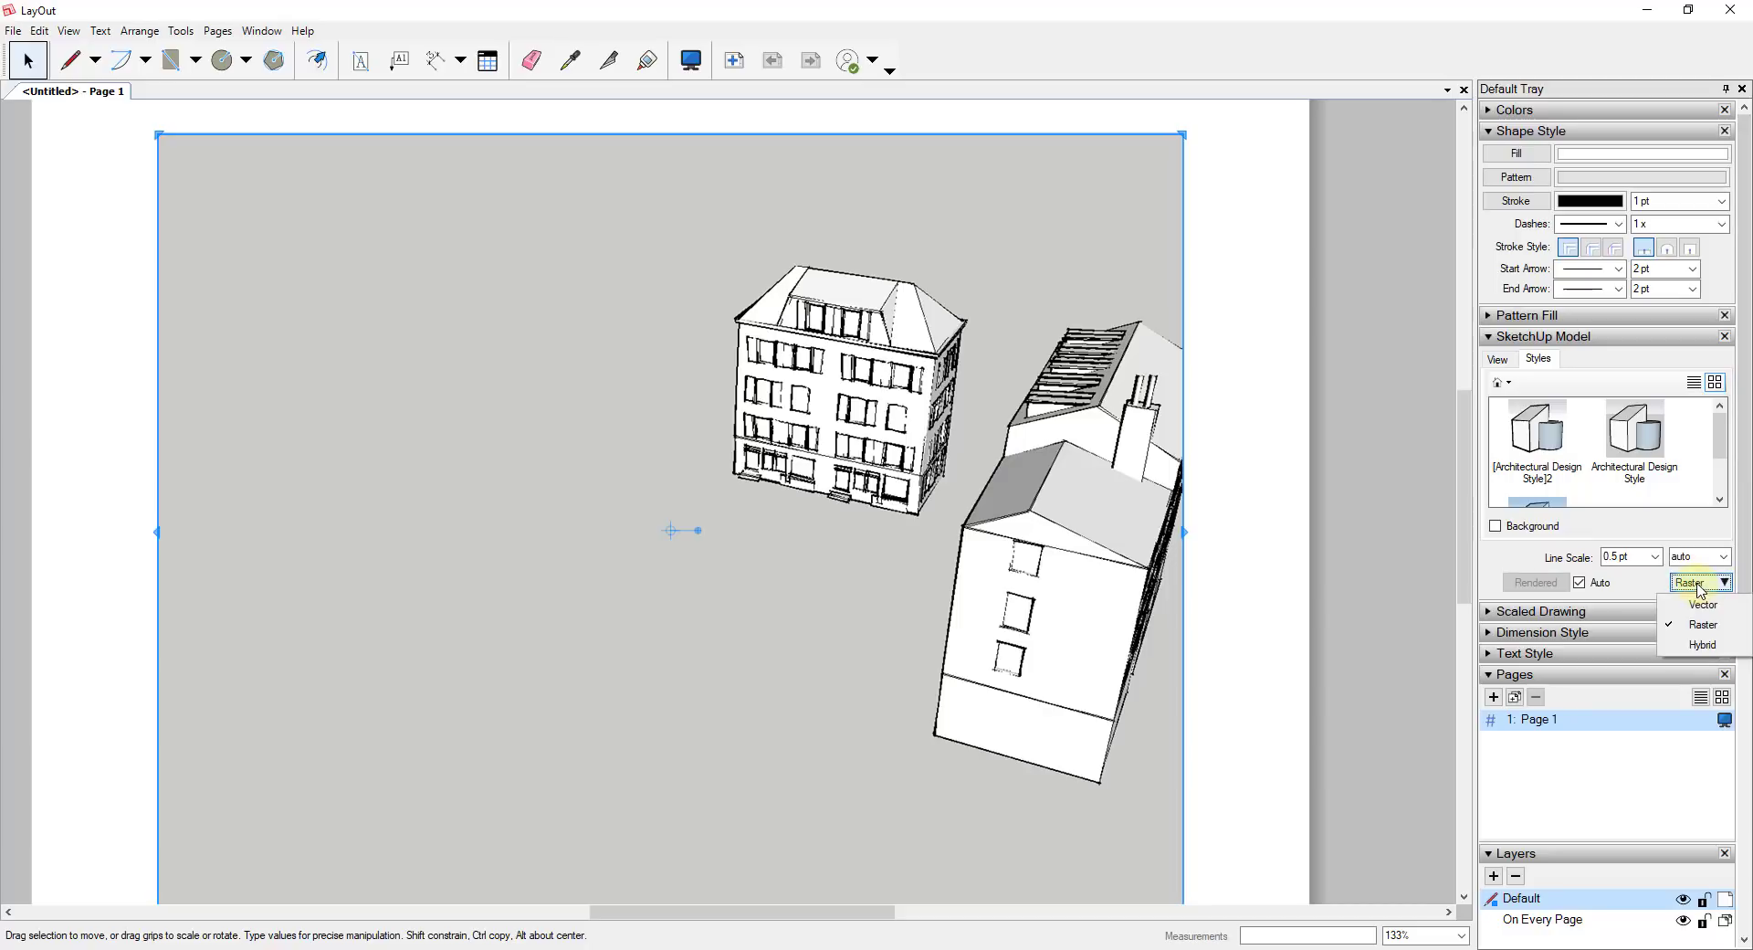
left_click(1703, 604)
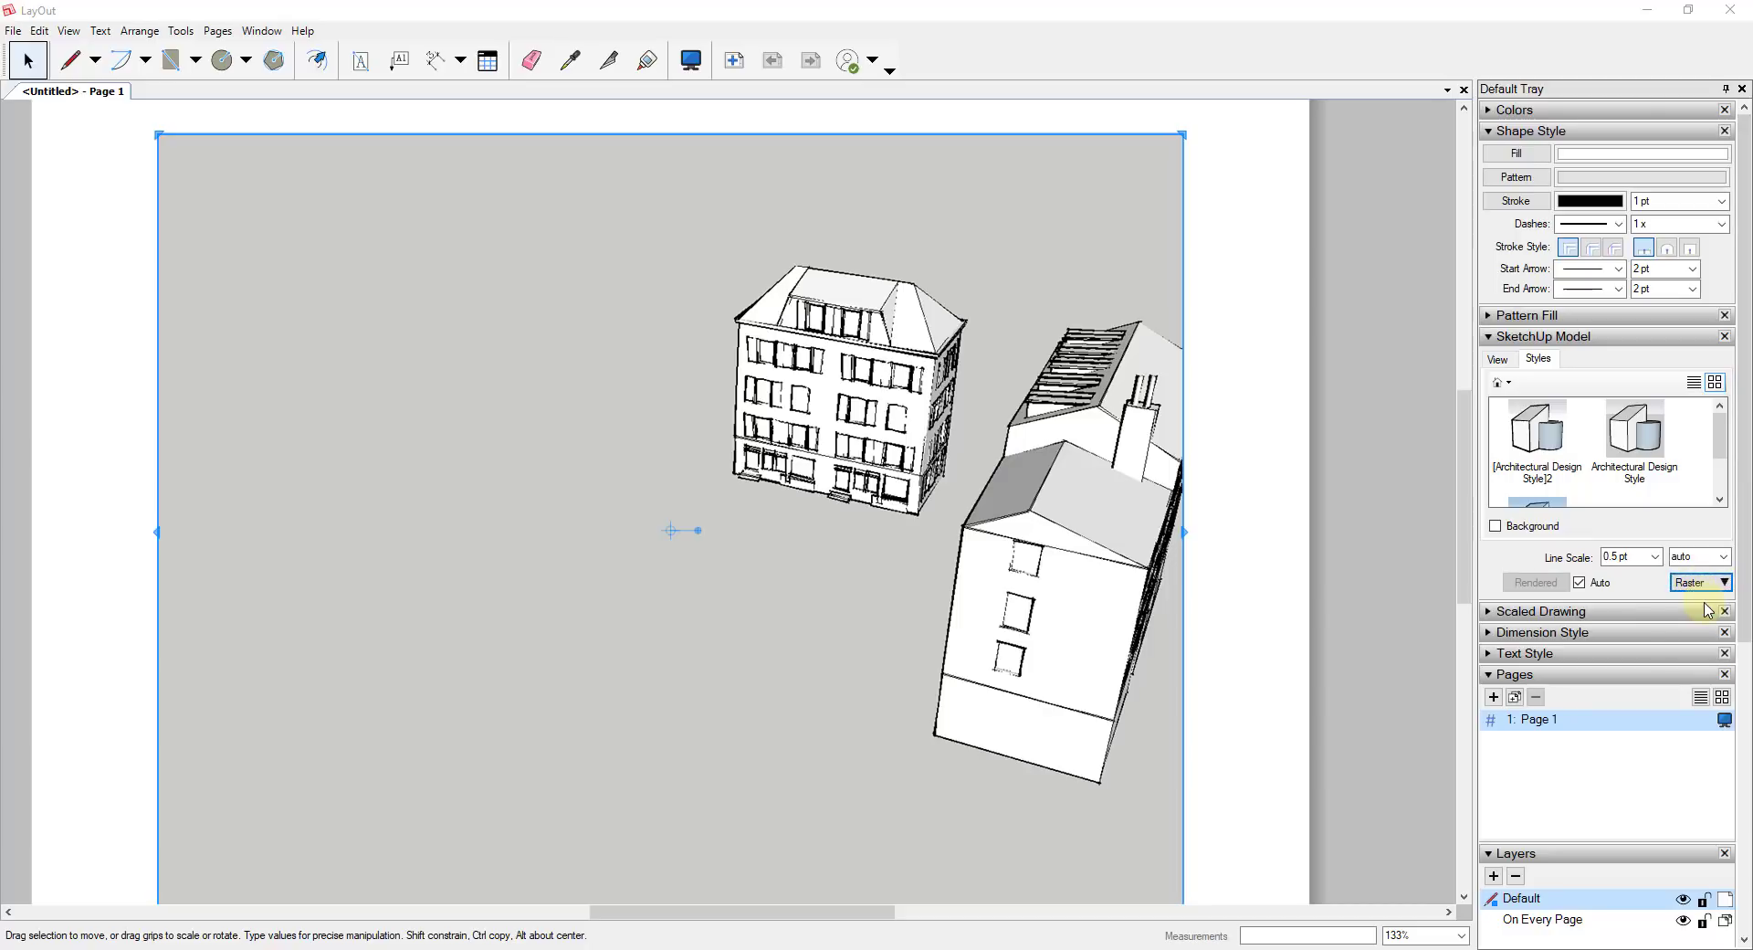
left_click(1027, 529)
Examine how the white sketch-style buildings overlay the town, especially where the nearest one overlaps the tiled roof in front
scroll(1123, 532, "up", 3)
scroll(1123, 532, "down", 1)
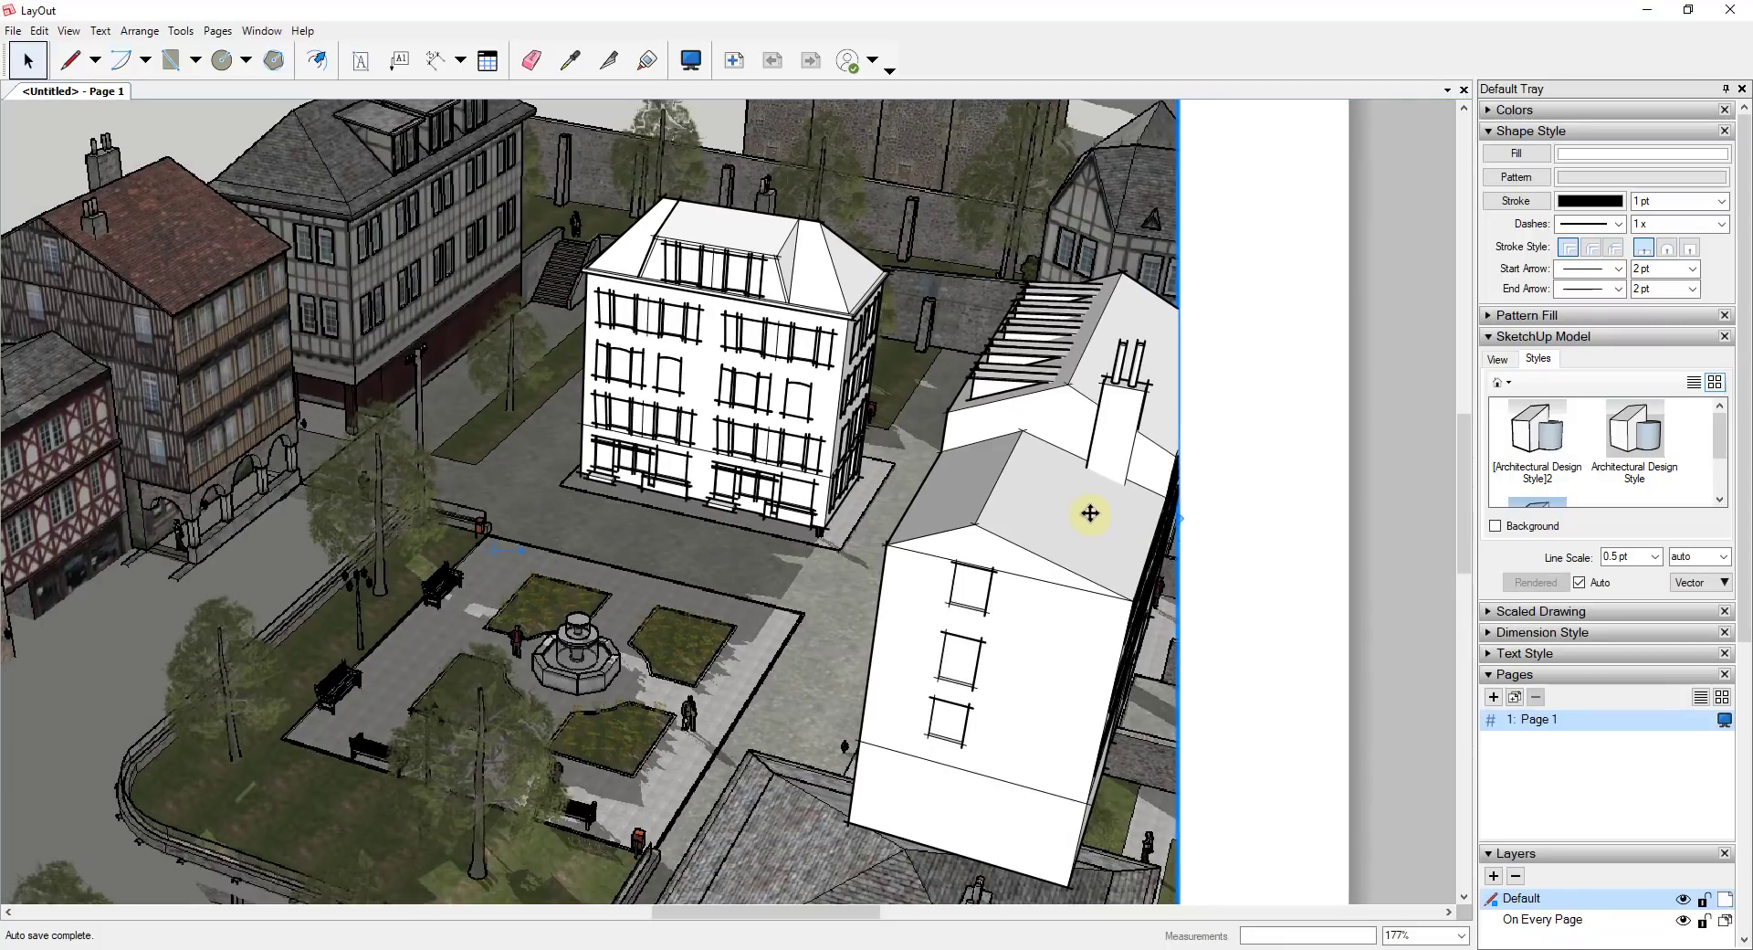
scroll(1079, 510, "down", 1)
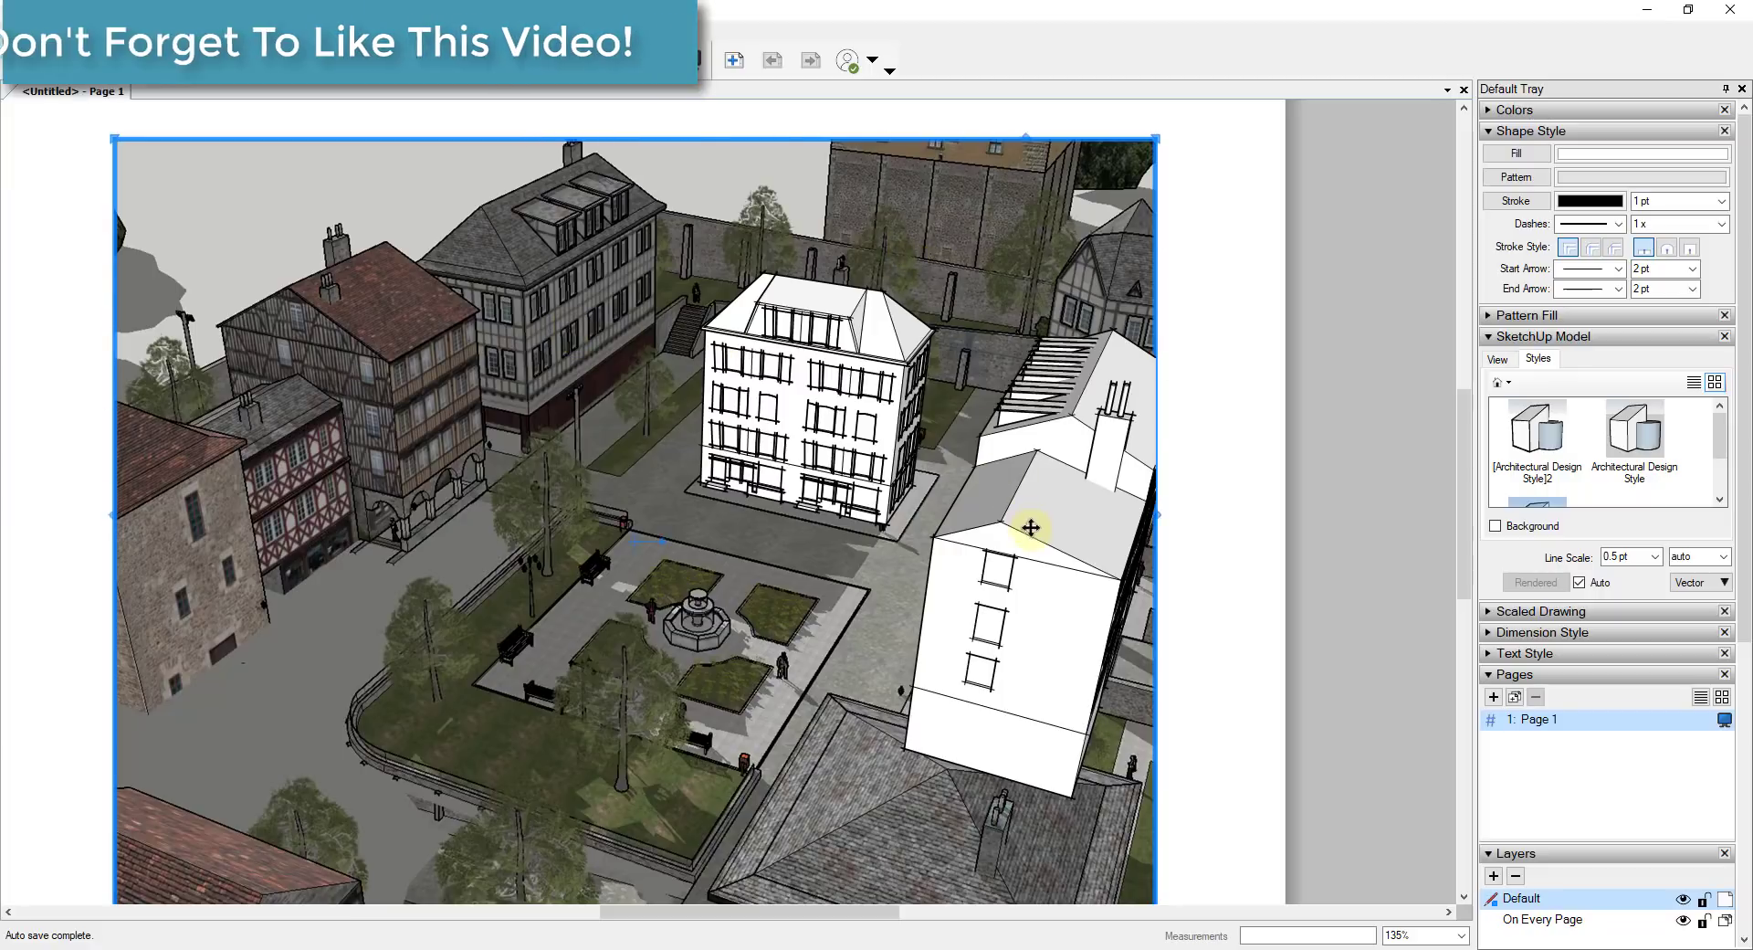
scroll(1011, 603, "up", 3)
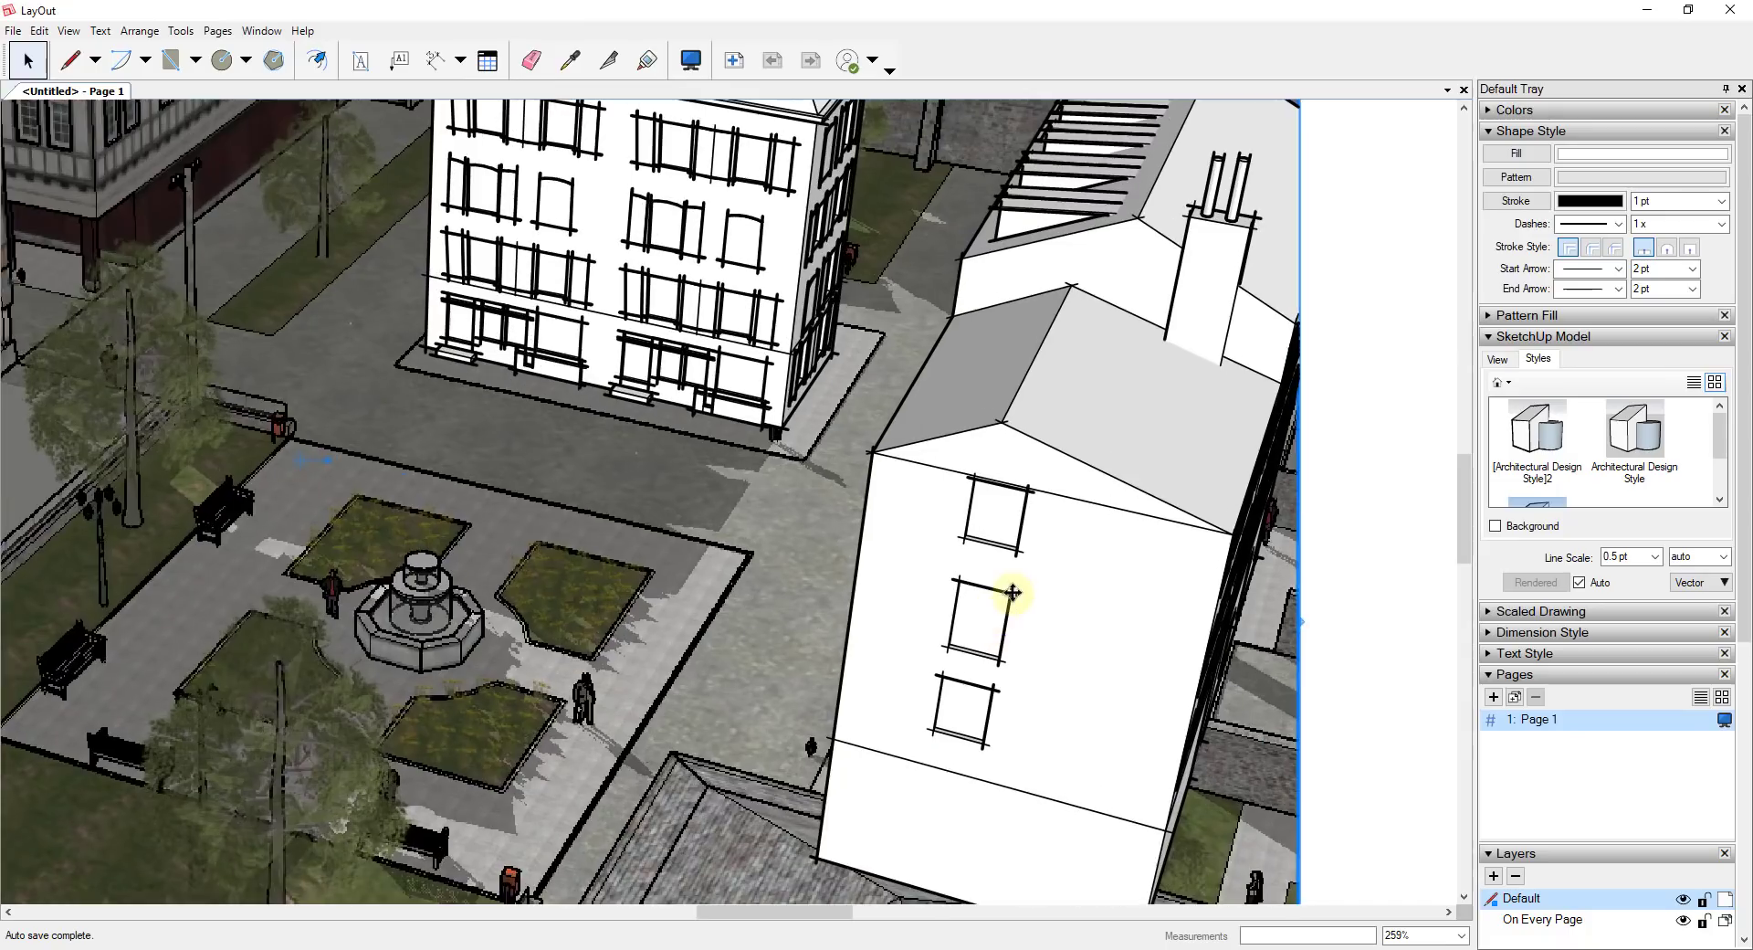
scroll(1054, 512, "down", 3)
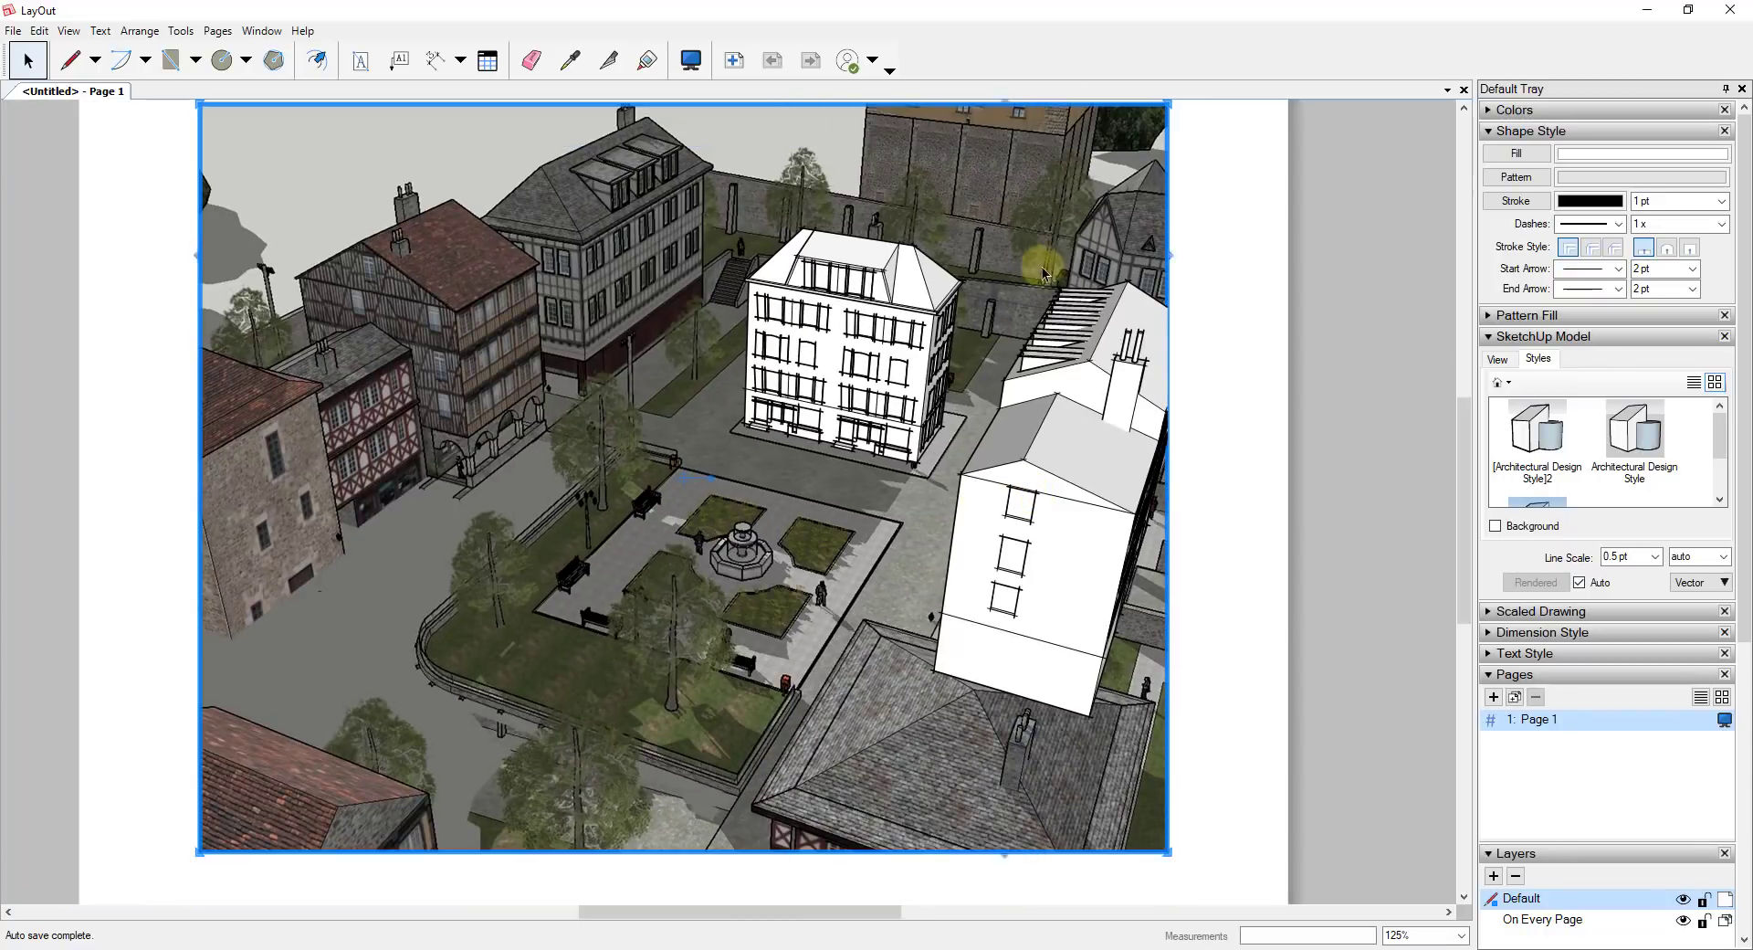
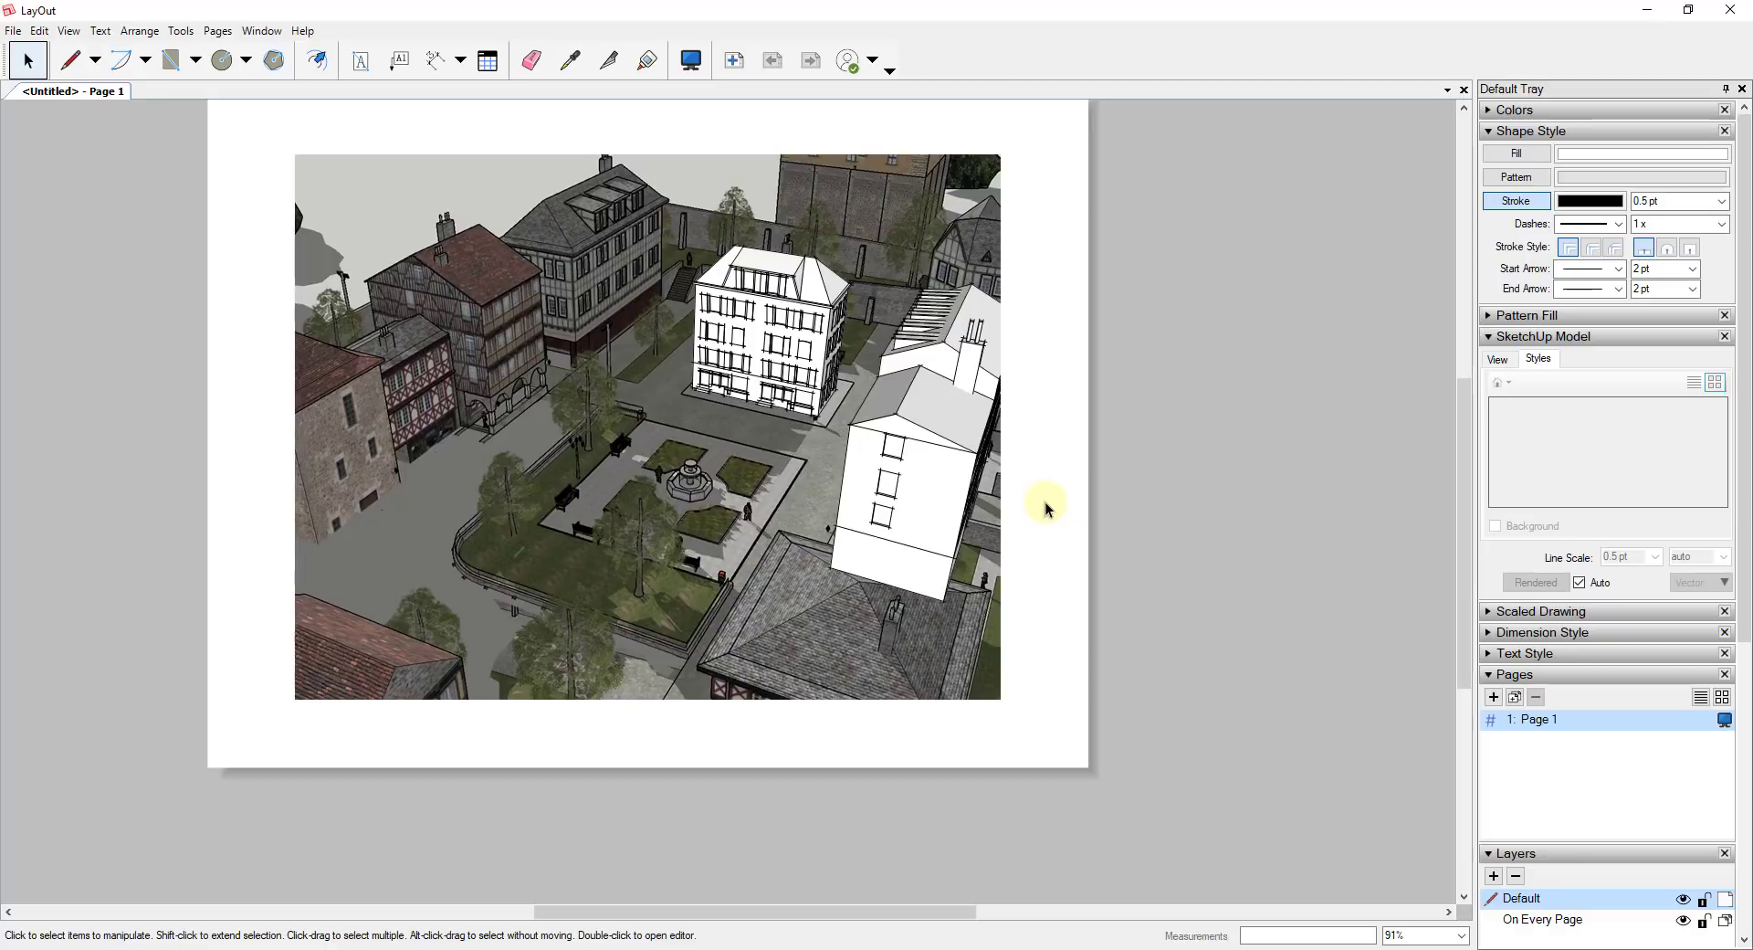
left_click(942, 481)
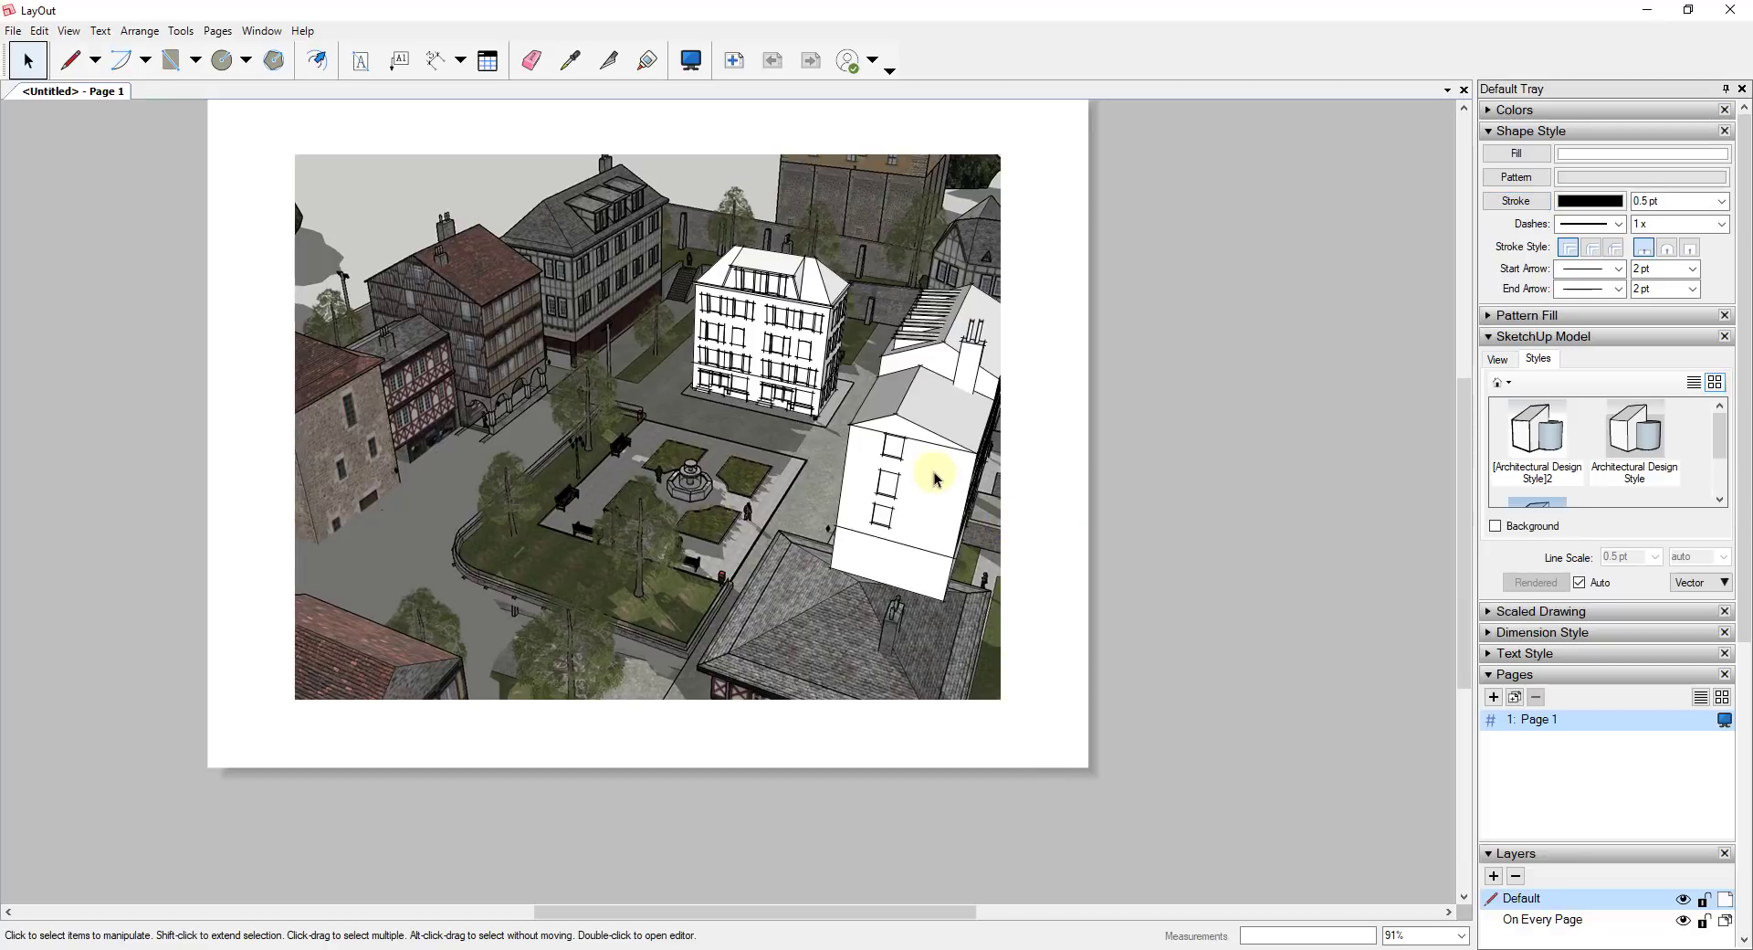
left_click(1046, 461)
scroll(1059, 543, "up", 4)
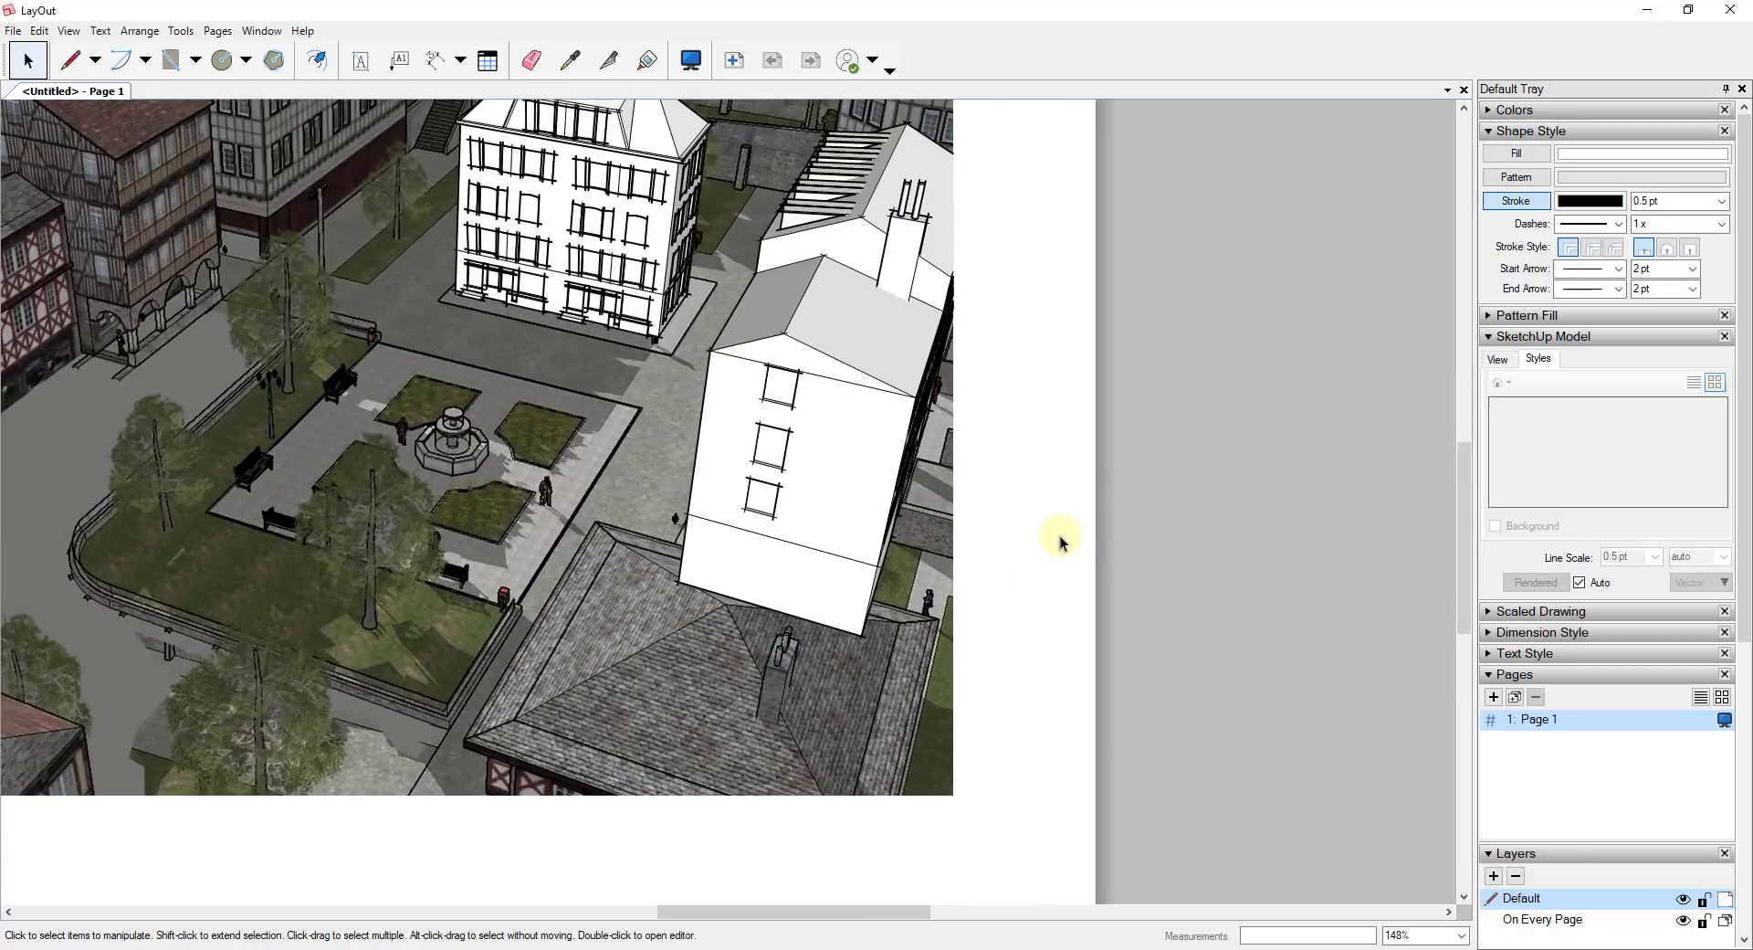
scroll(628, 555, "up", 7)
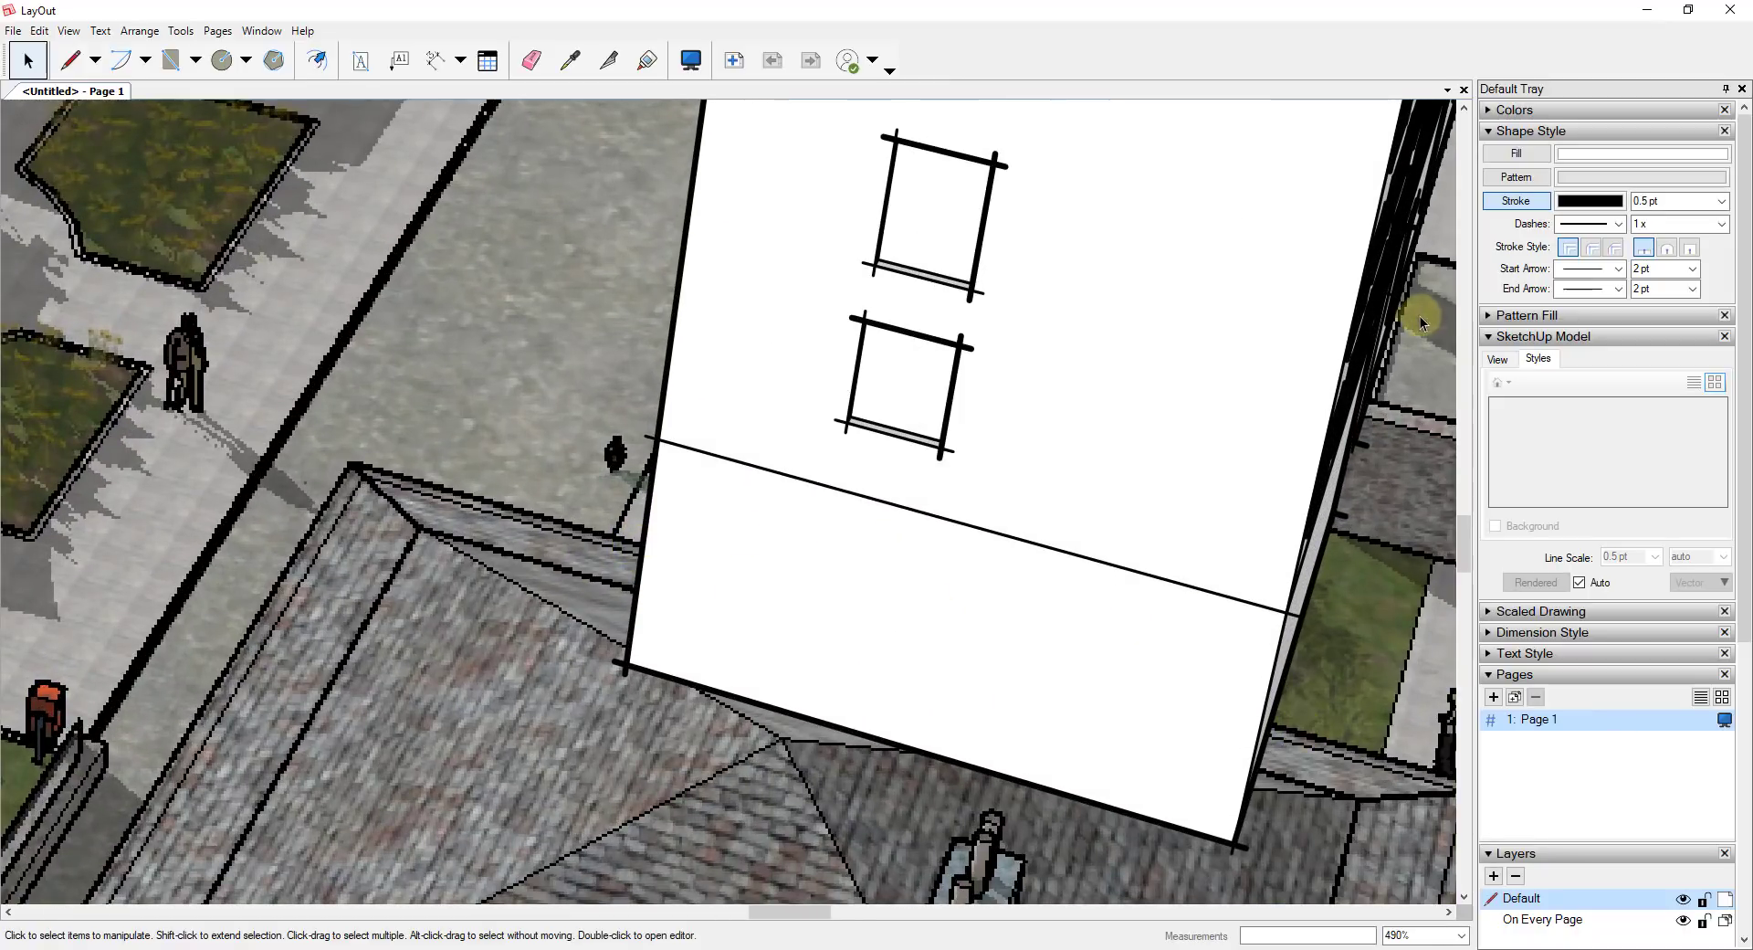
scroll(1415, 322, "down", 8)
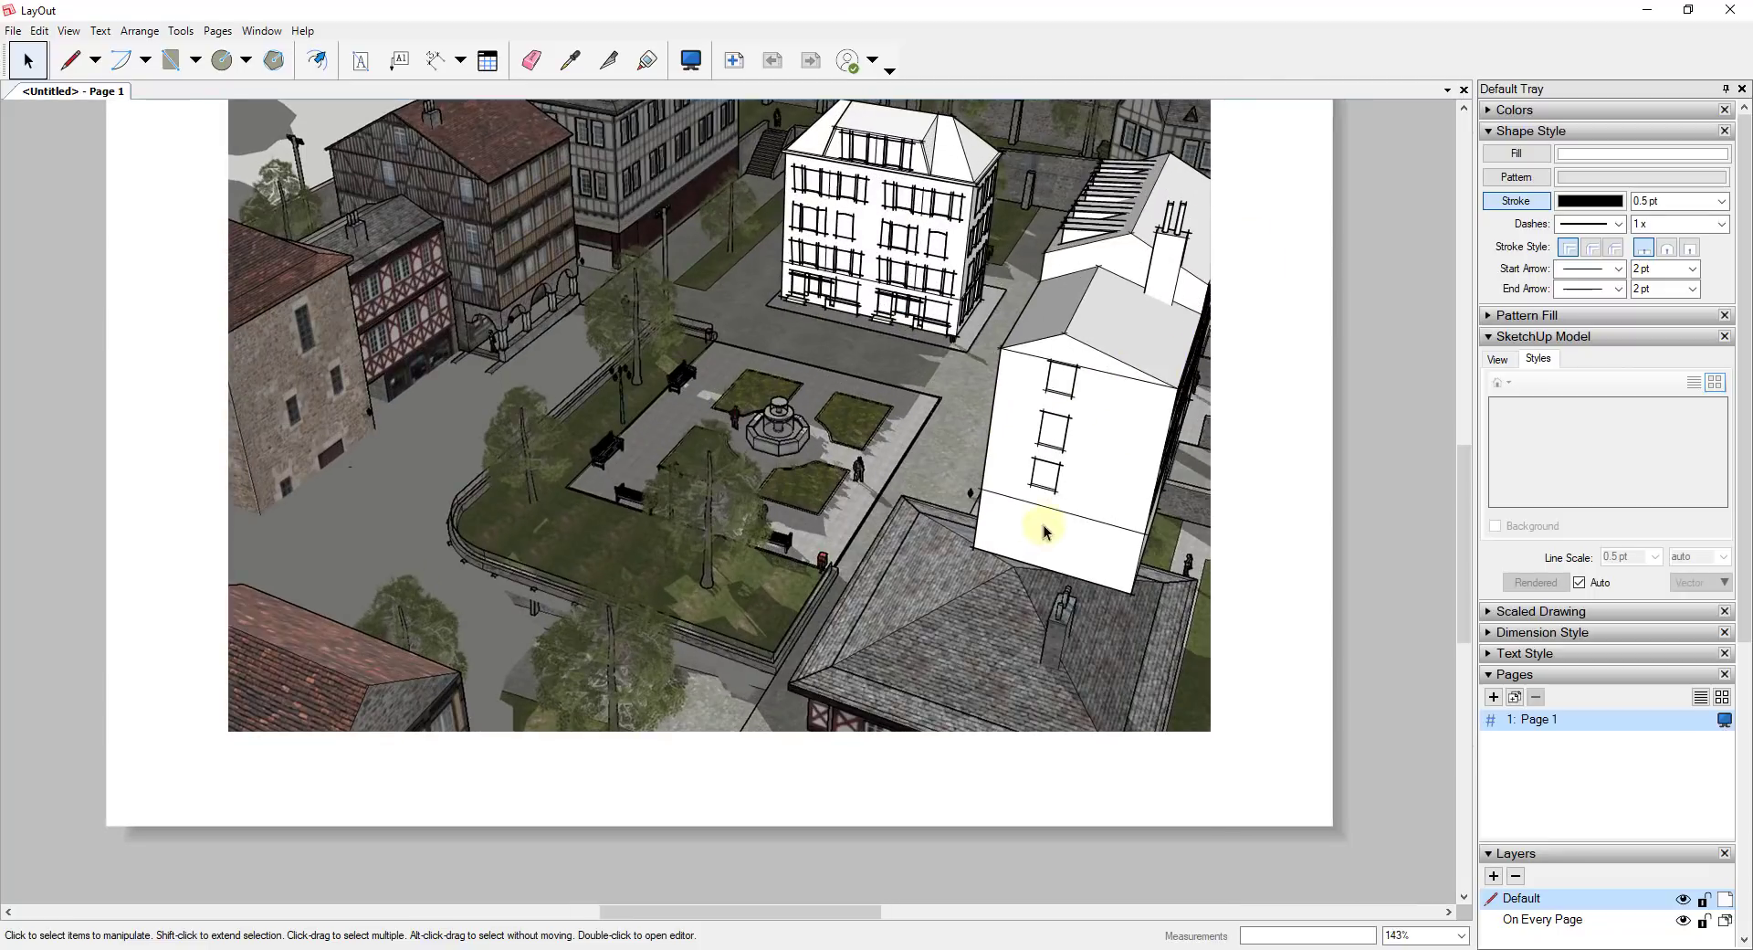
scroll(1059, 513, "up", 2)
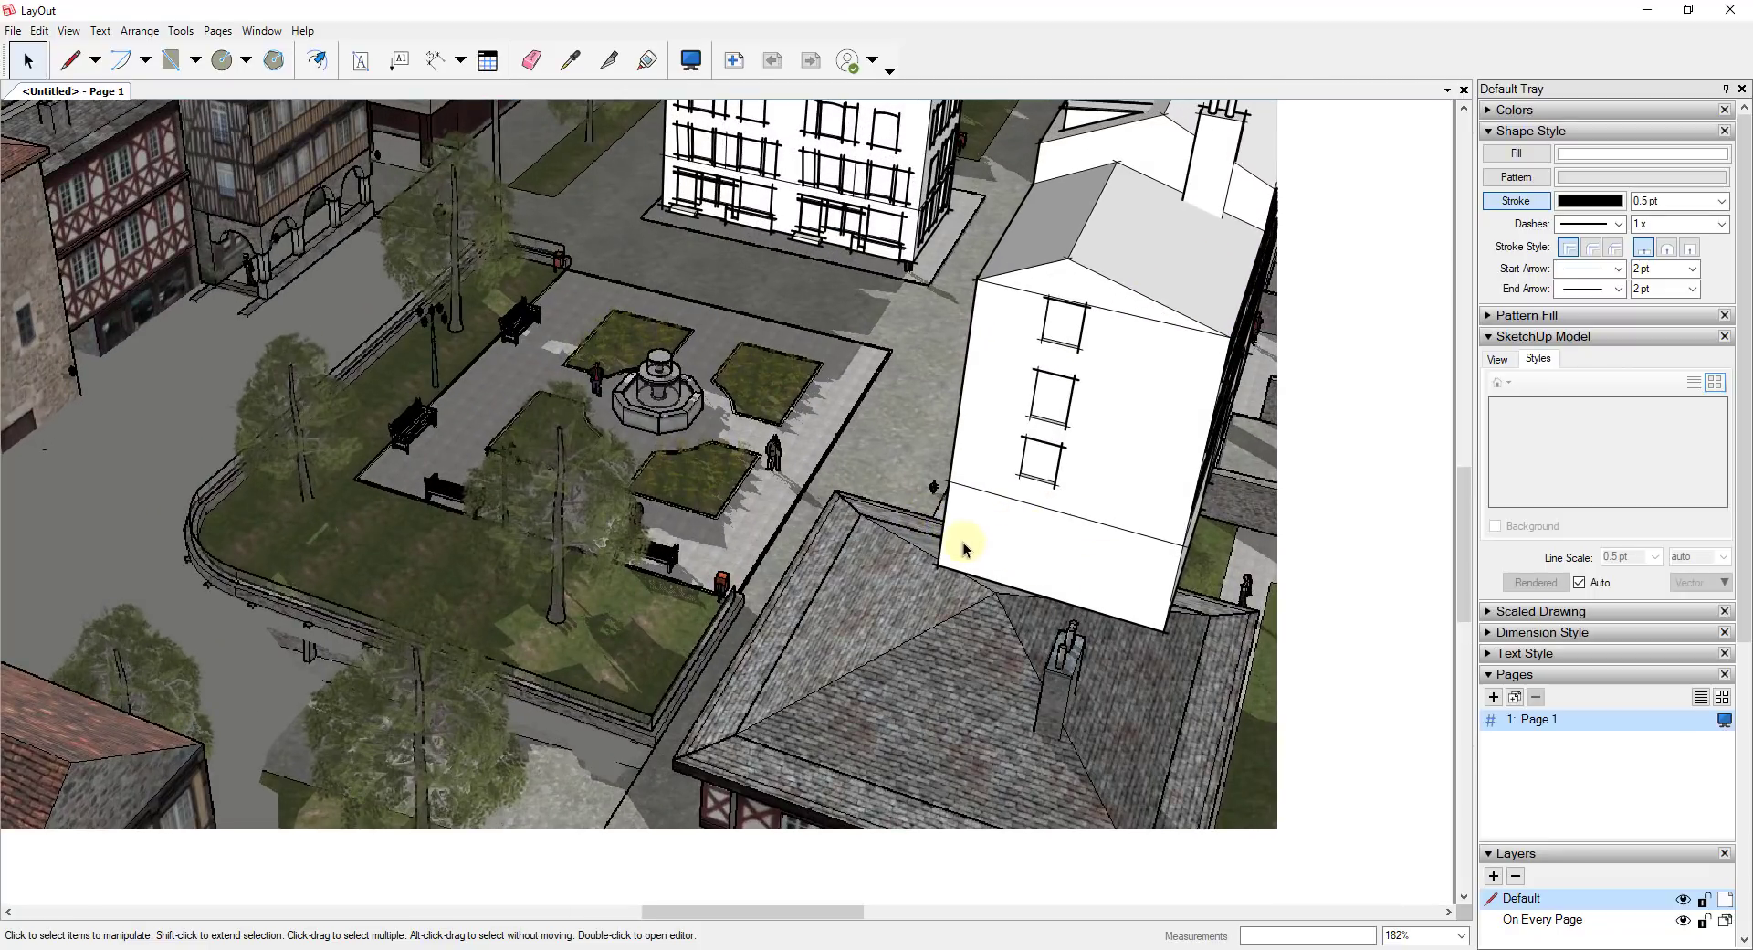
left_click(1180, 394)
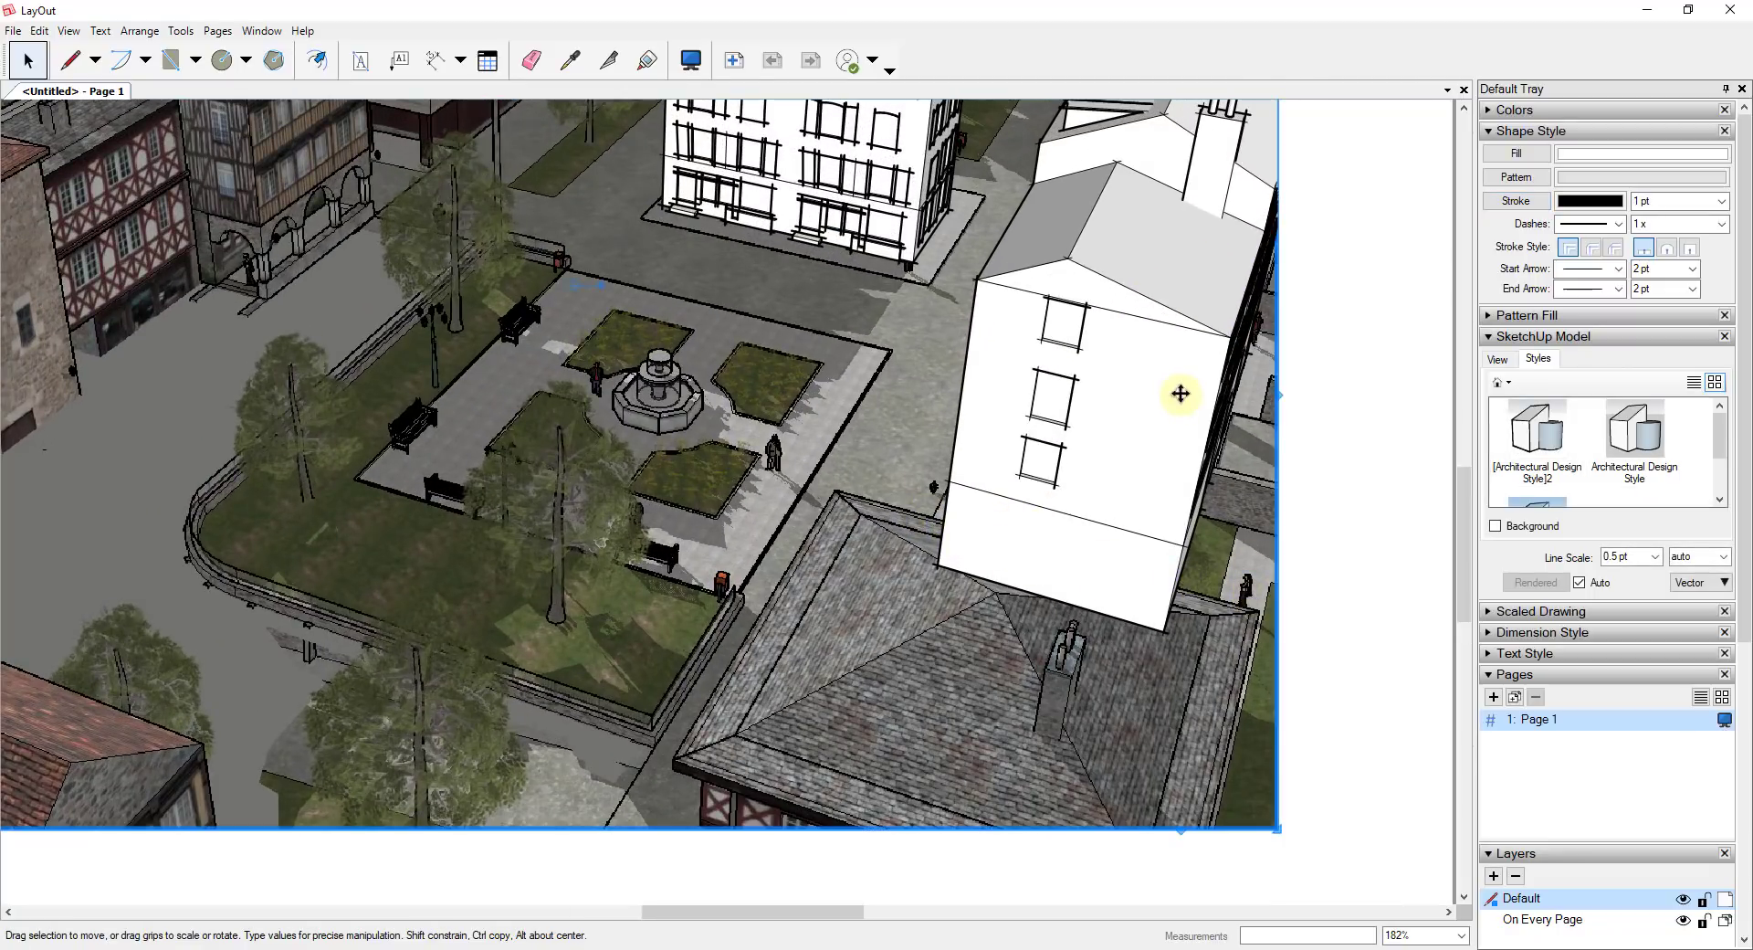
Start a line outline where the tiled roof's back edge meets the nearest white building and run it across that building along the roof edge
left_click(70, 59)
scroll(900, 508, "up", 2)
scroll(901, 510, "up", 10)
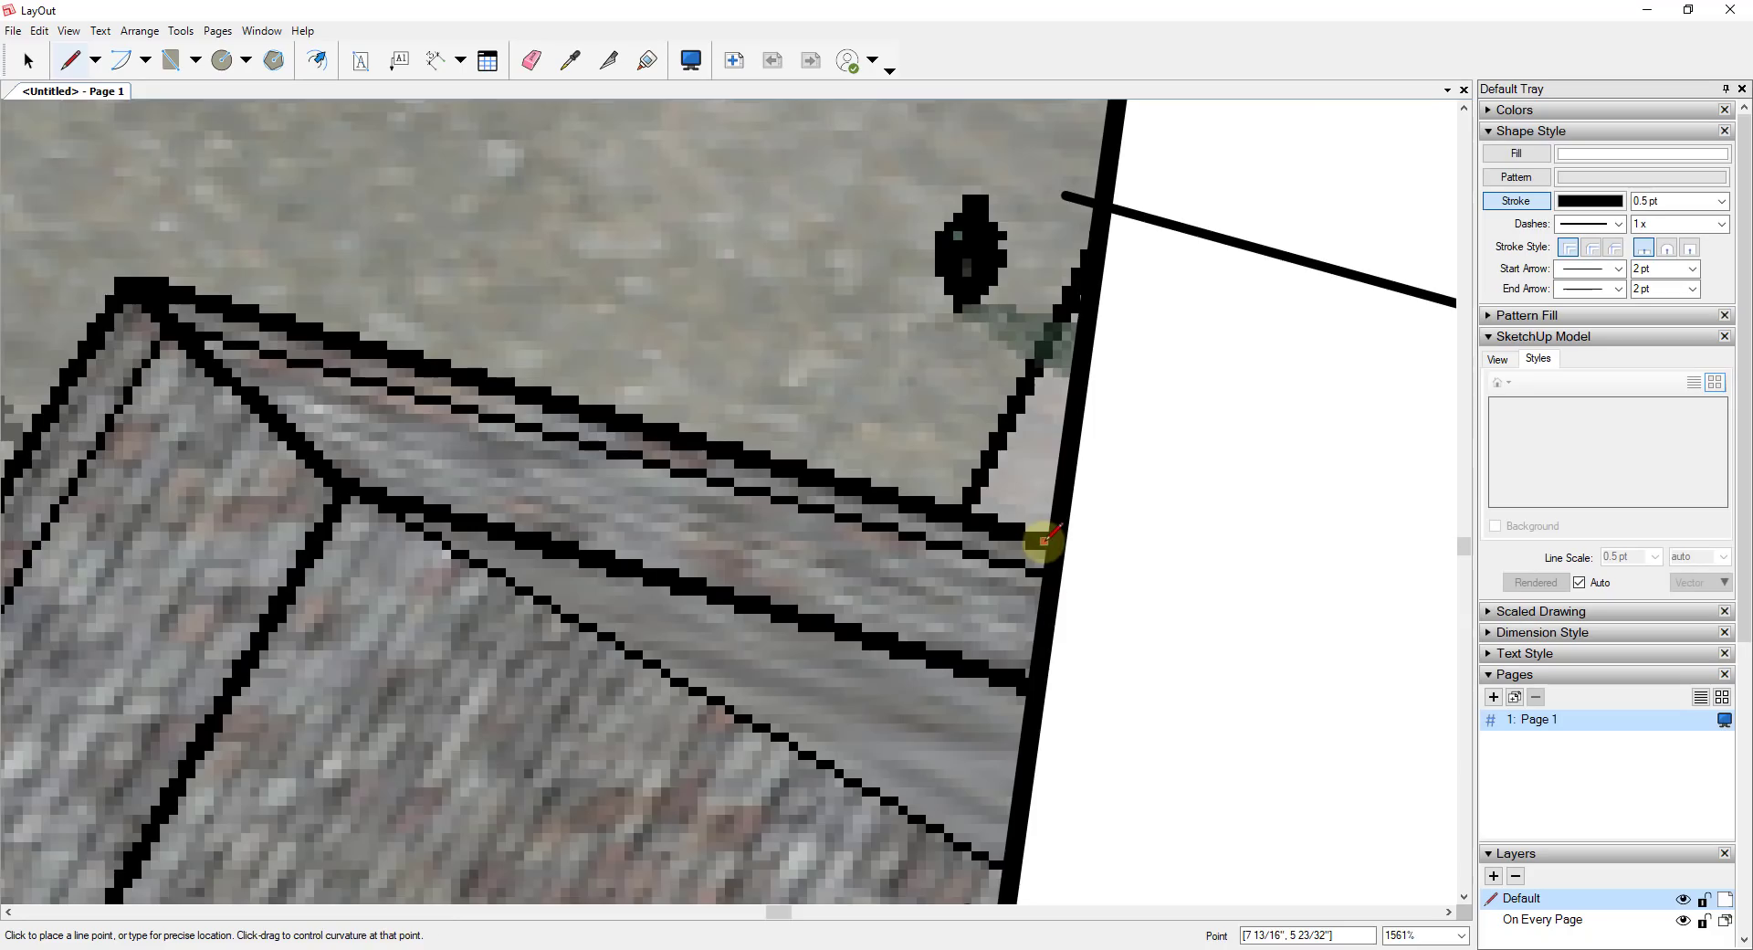
left_click(1044, 540)
scroll(950, 497, "down", 8)
scroll(1421, 618, "up", 5)
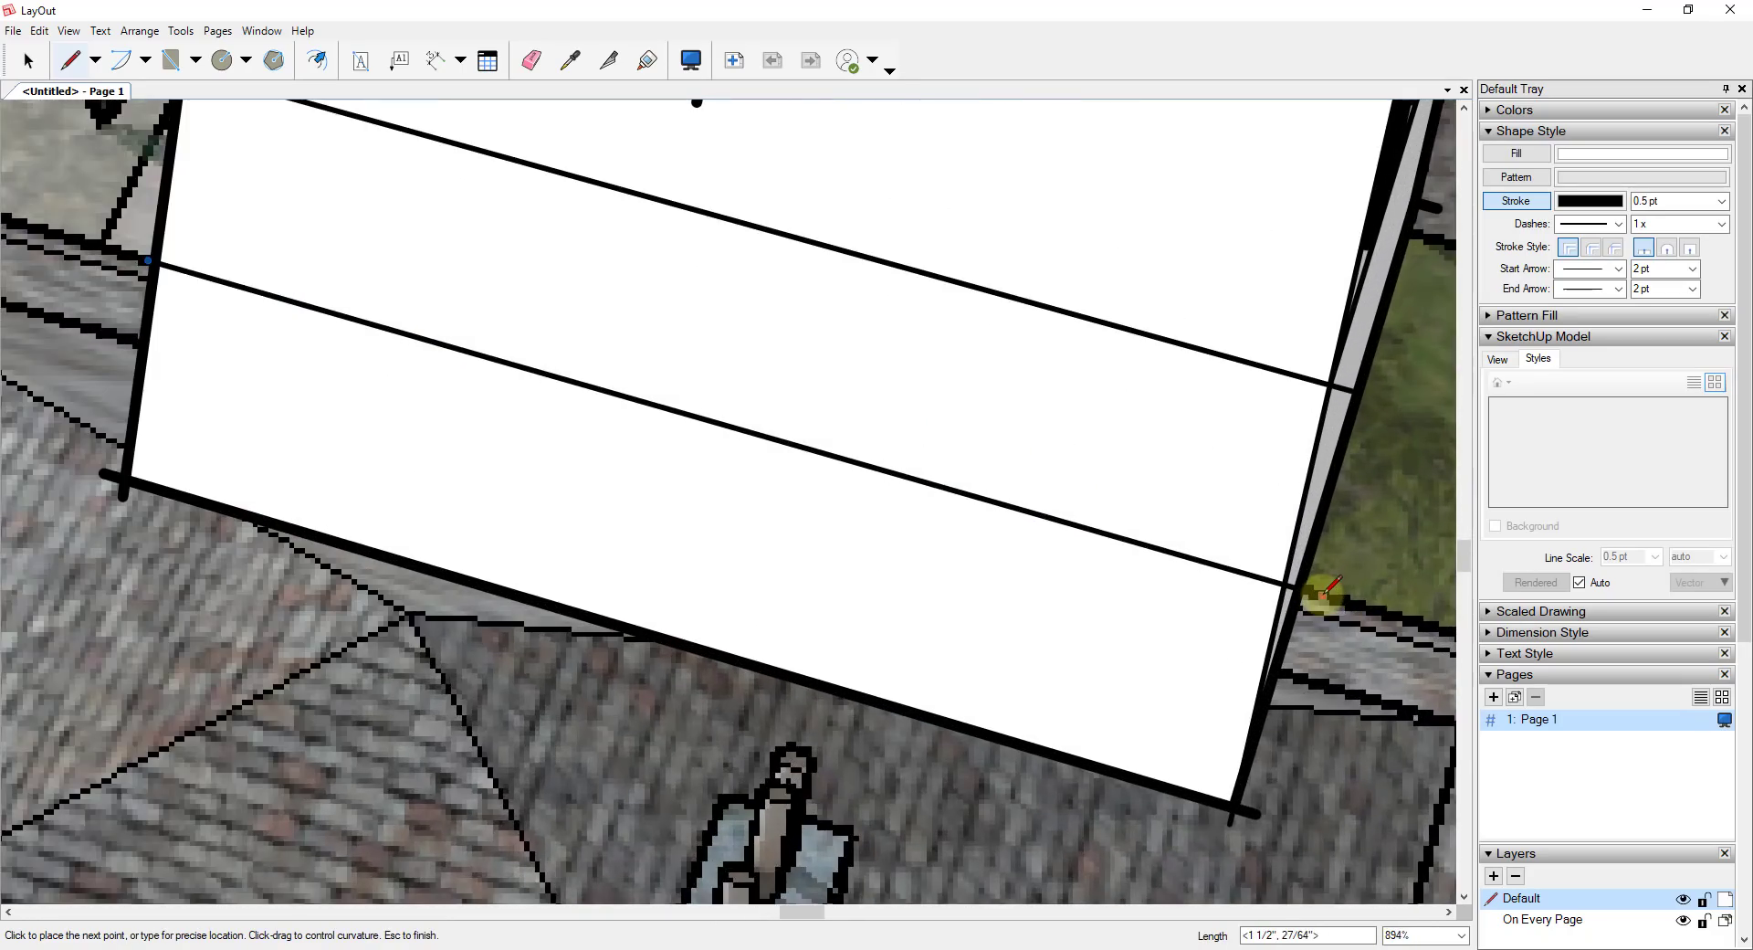
scroll(1326, 592, "down", 14)
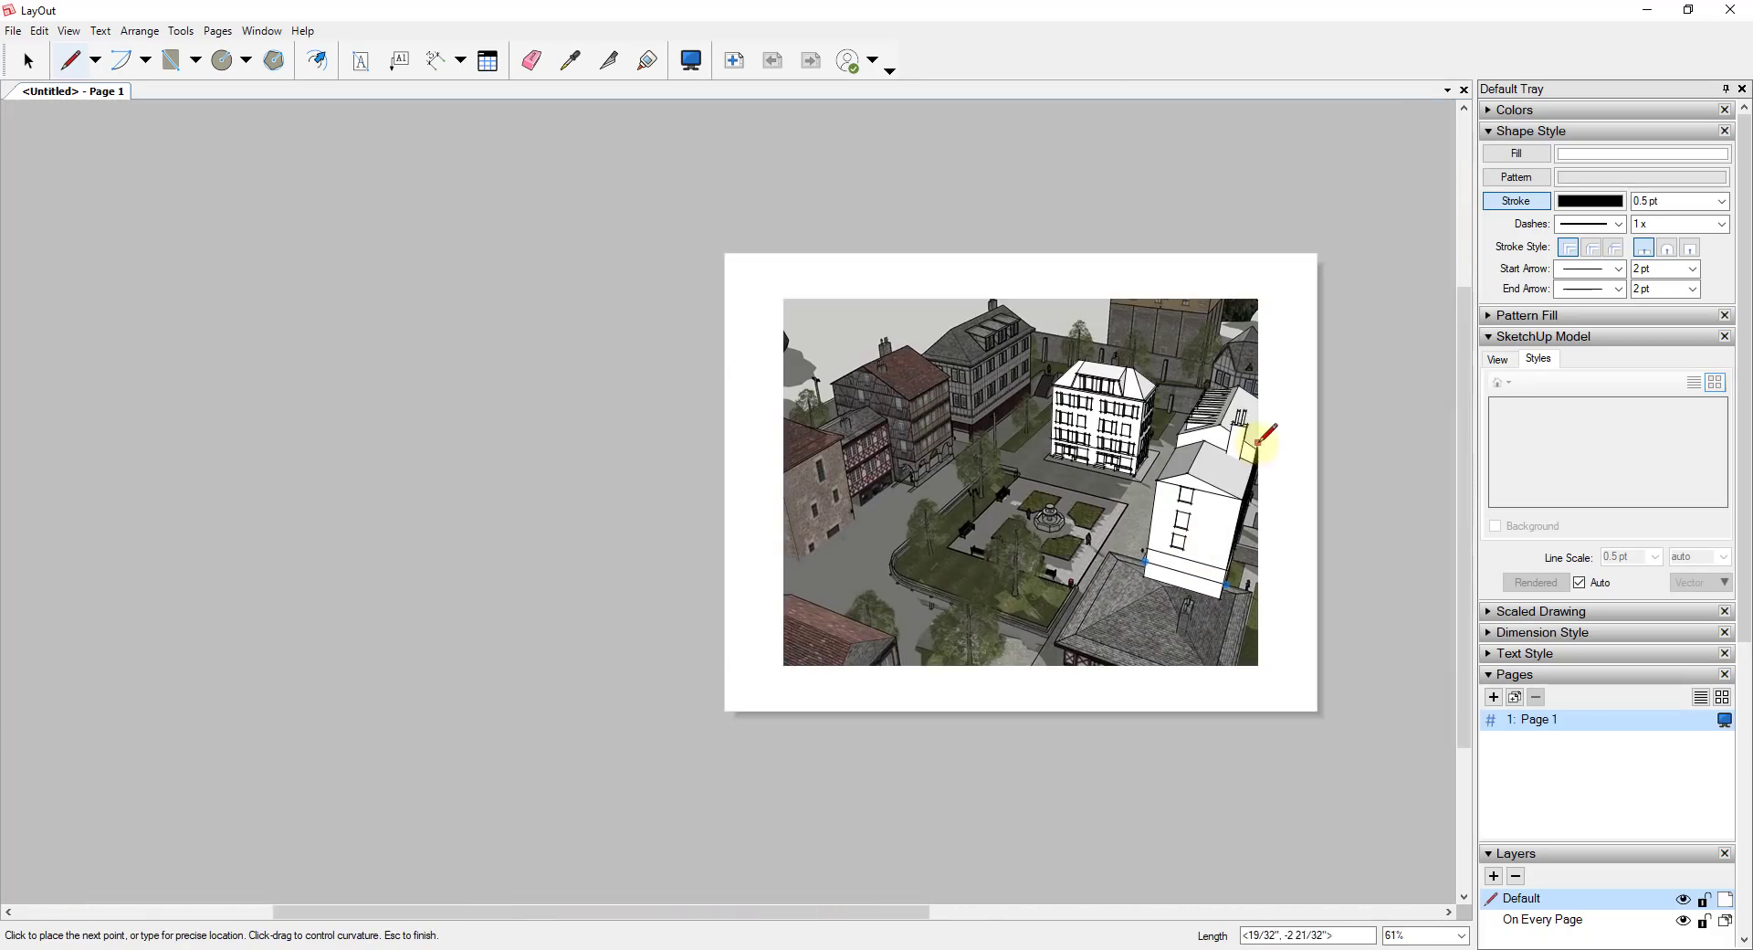
Continue the outline loosely around all the white buildings and close it at its starting point
left_click(1271, 430)
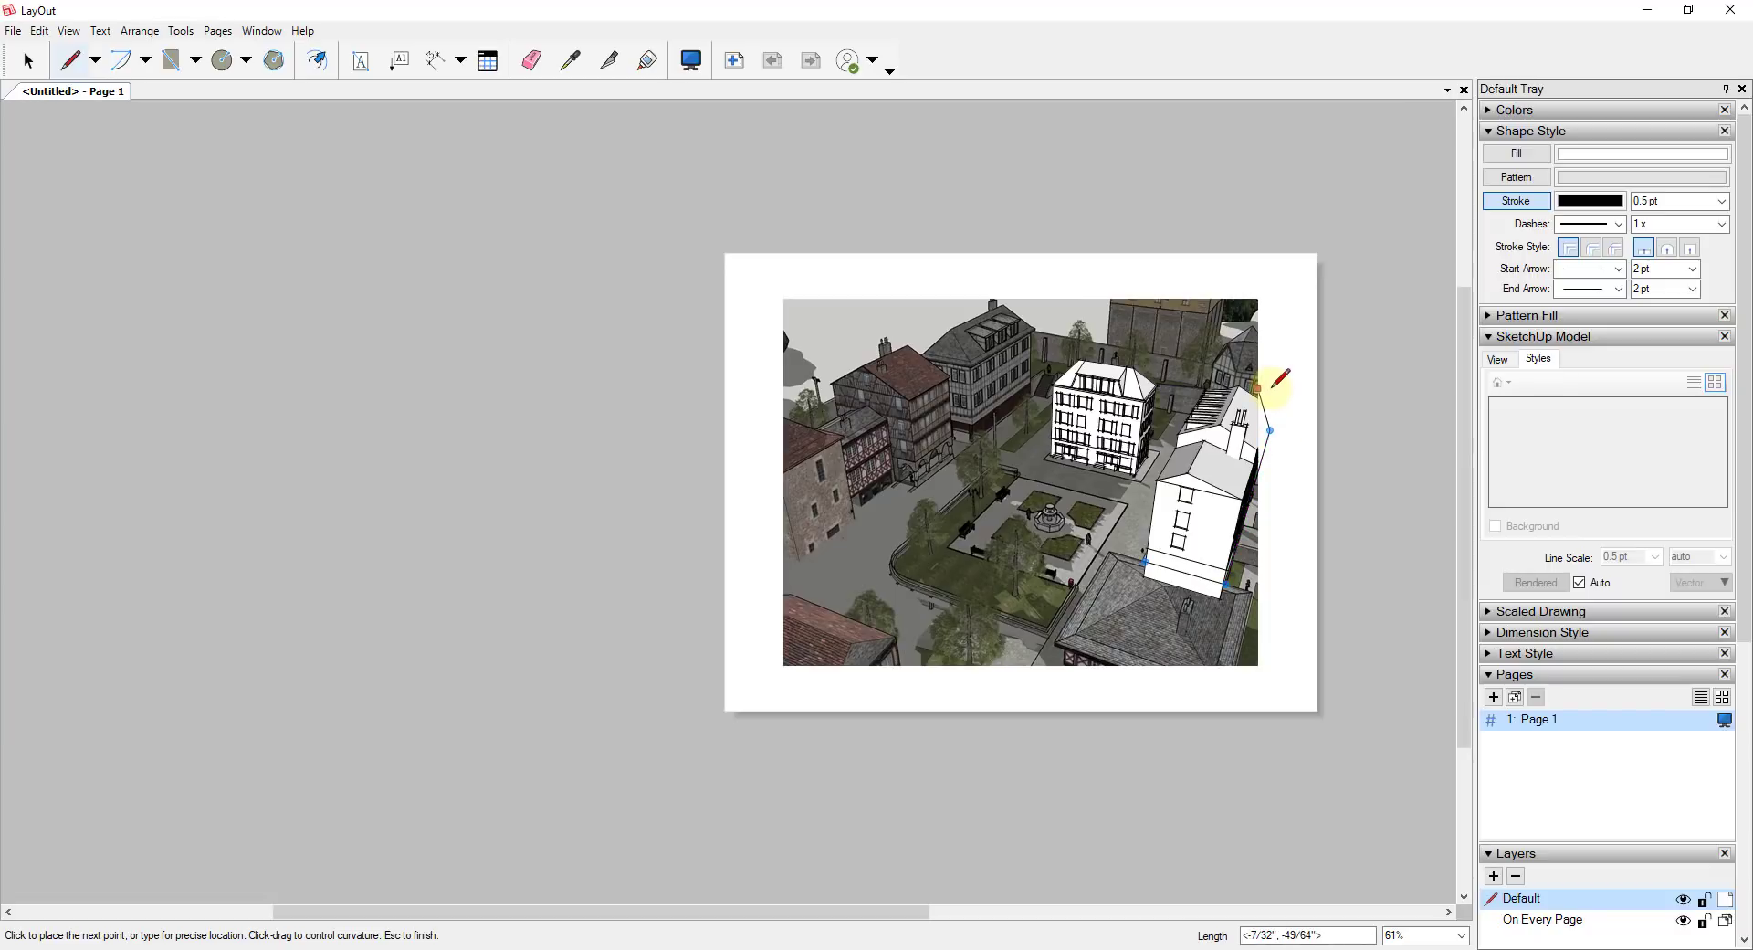
left_click(1272, 383)
left_click(1065, 345)
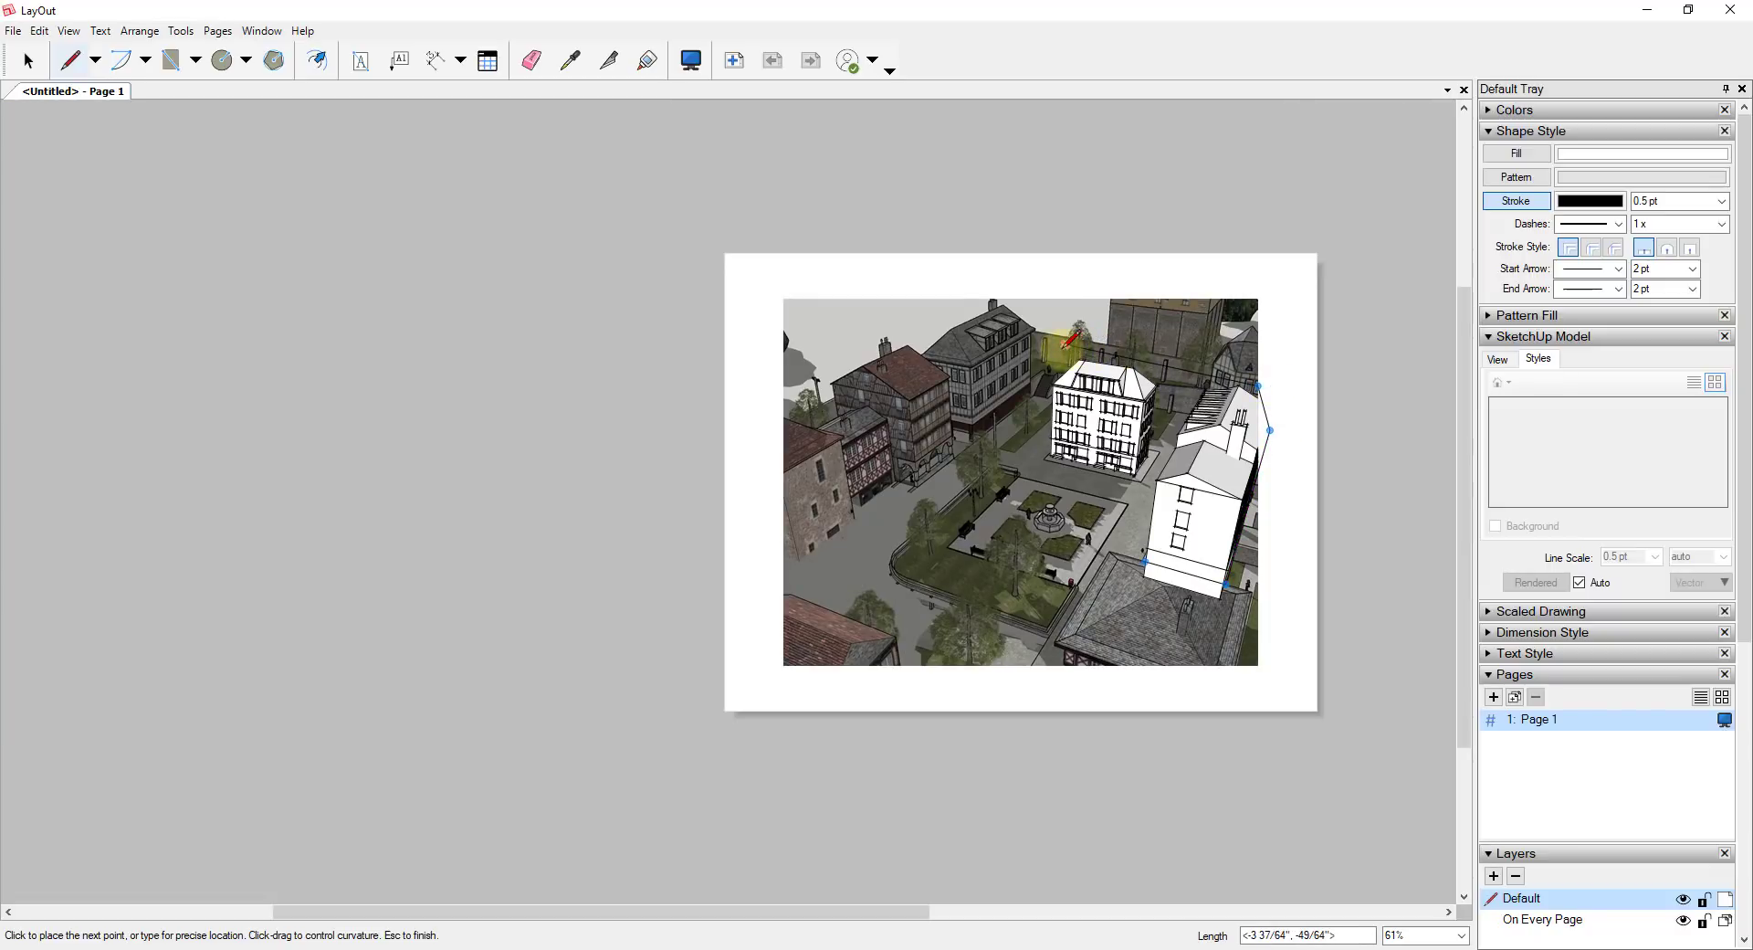
left_click(1029, 411)
left_click(1030, 468)
left_click(1145, 493)
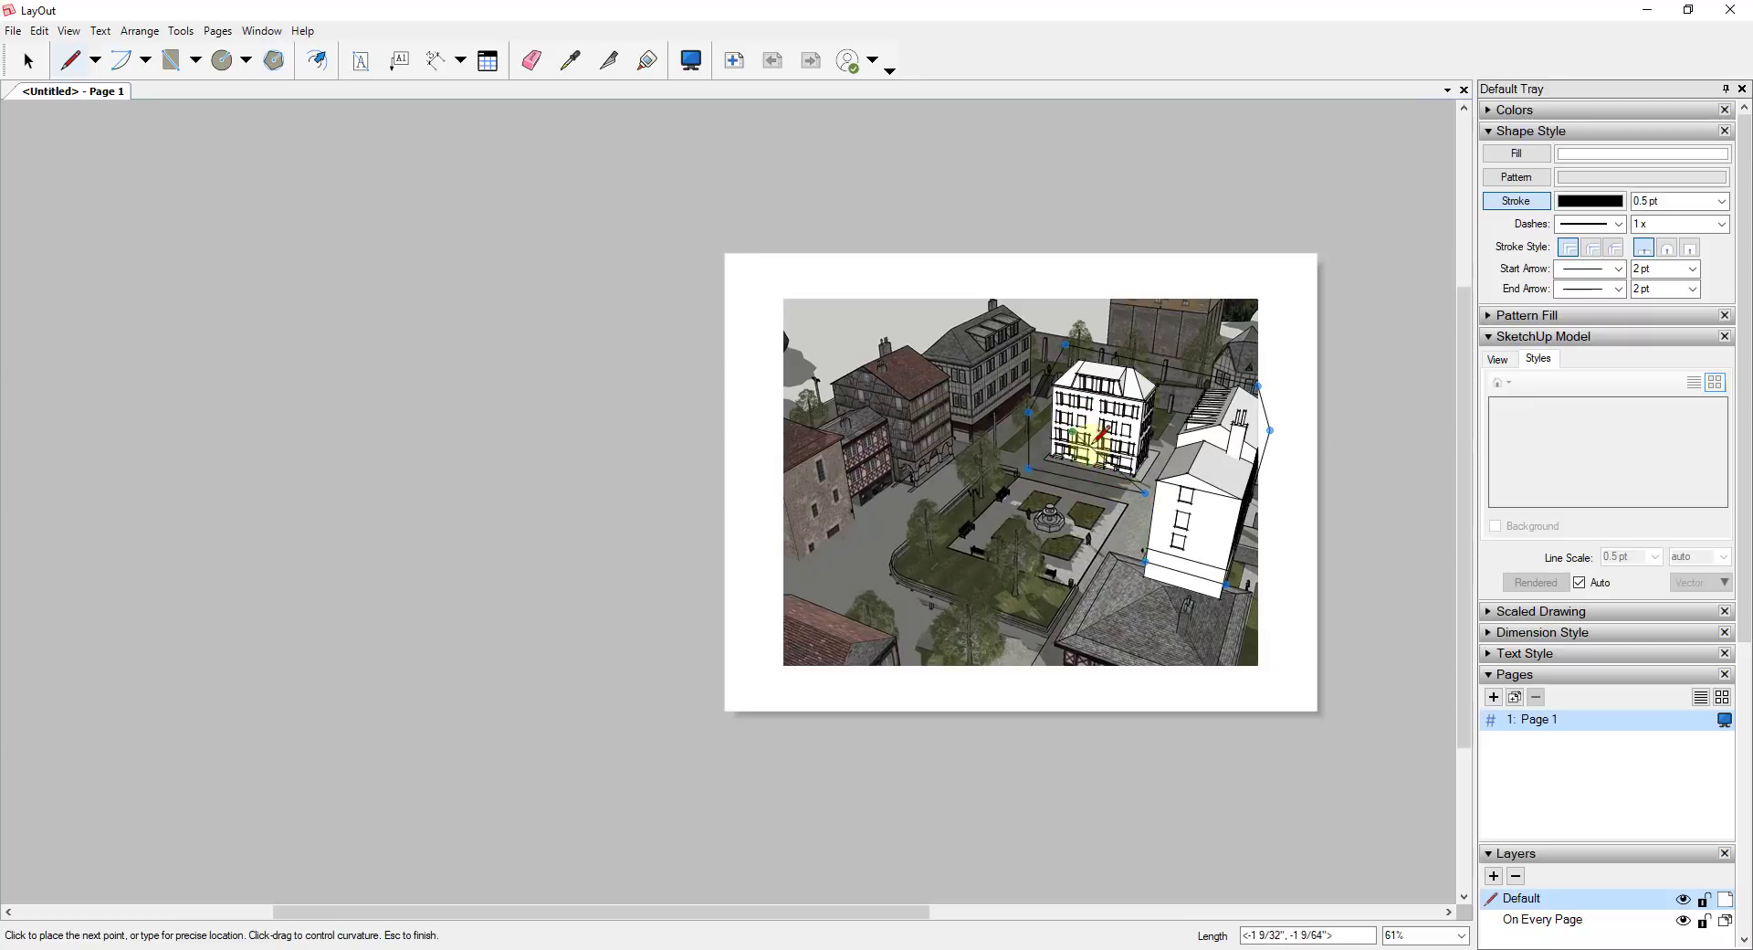
scroll(1144, 547, "up", 5)
left_click(1137, 502)
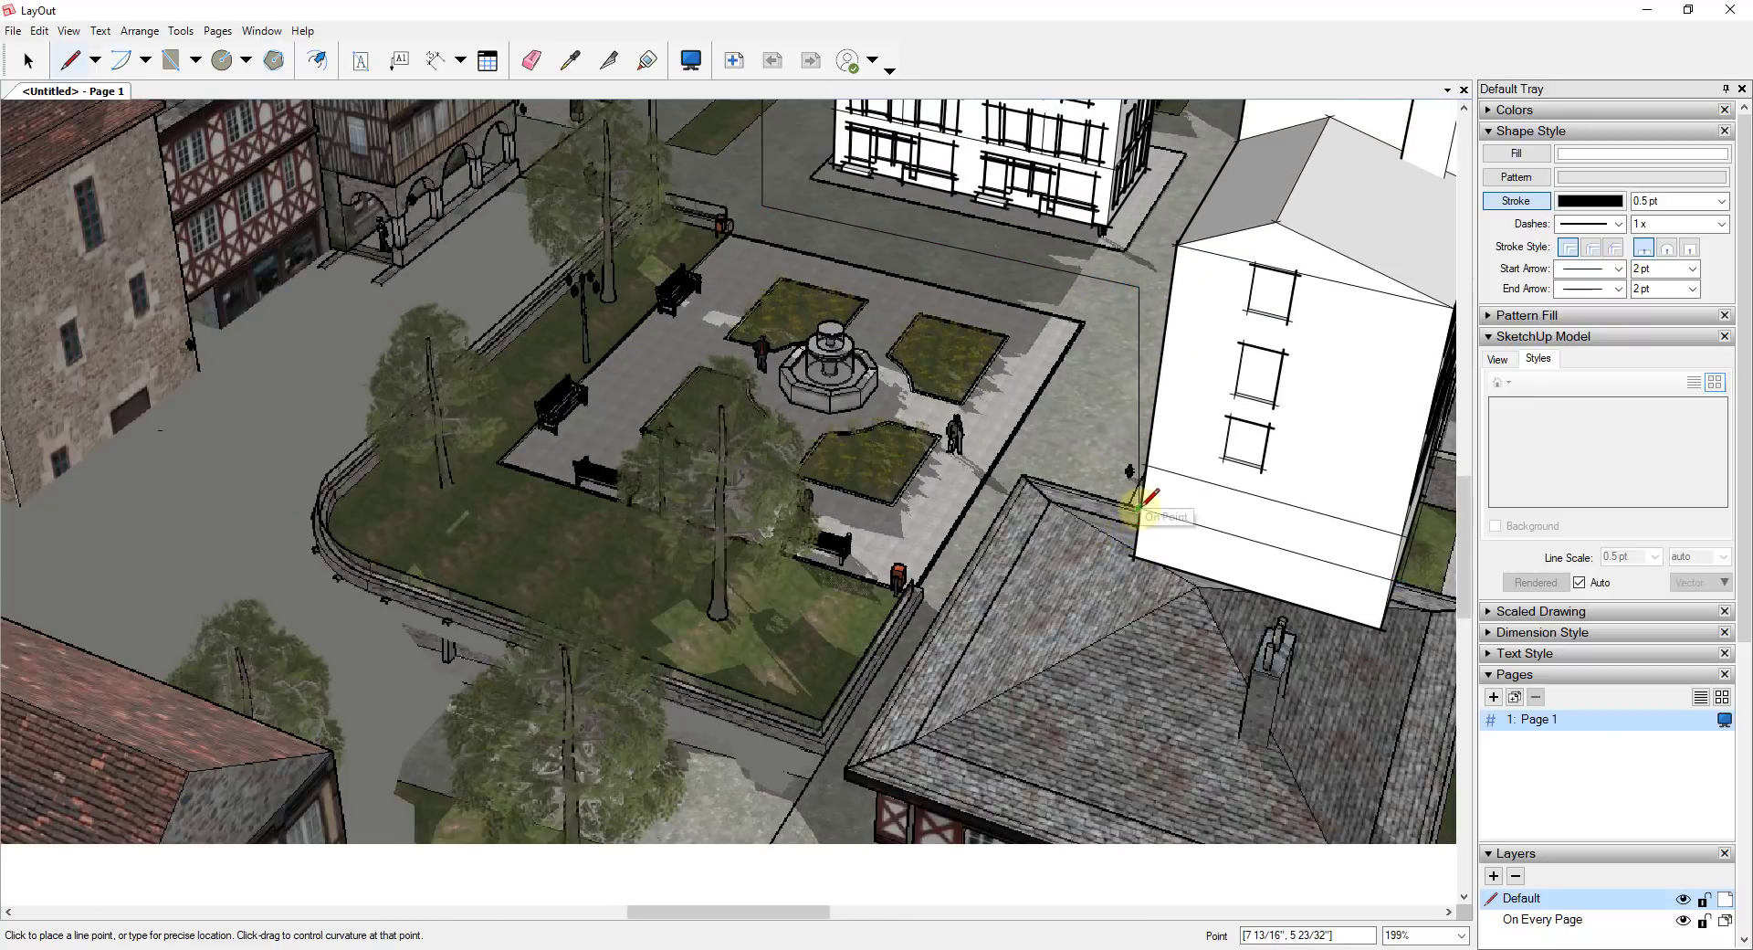
scroll(1138, 502, "down", 3)
key("space")
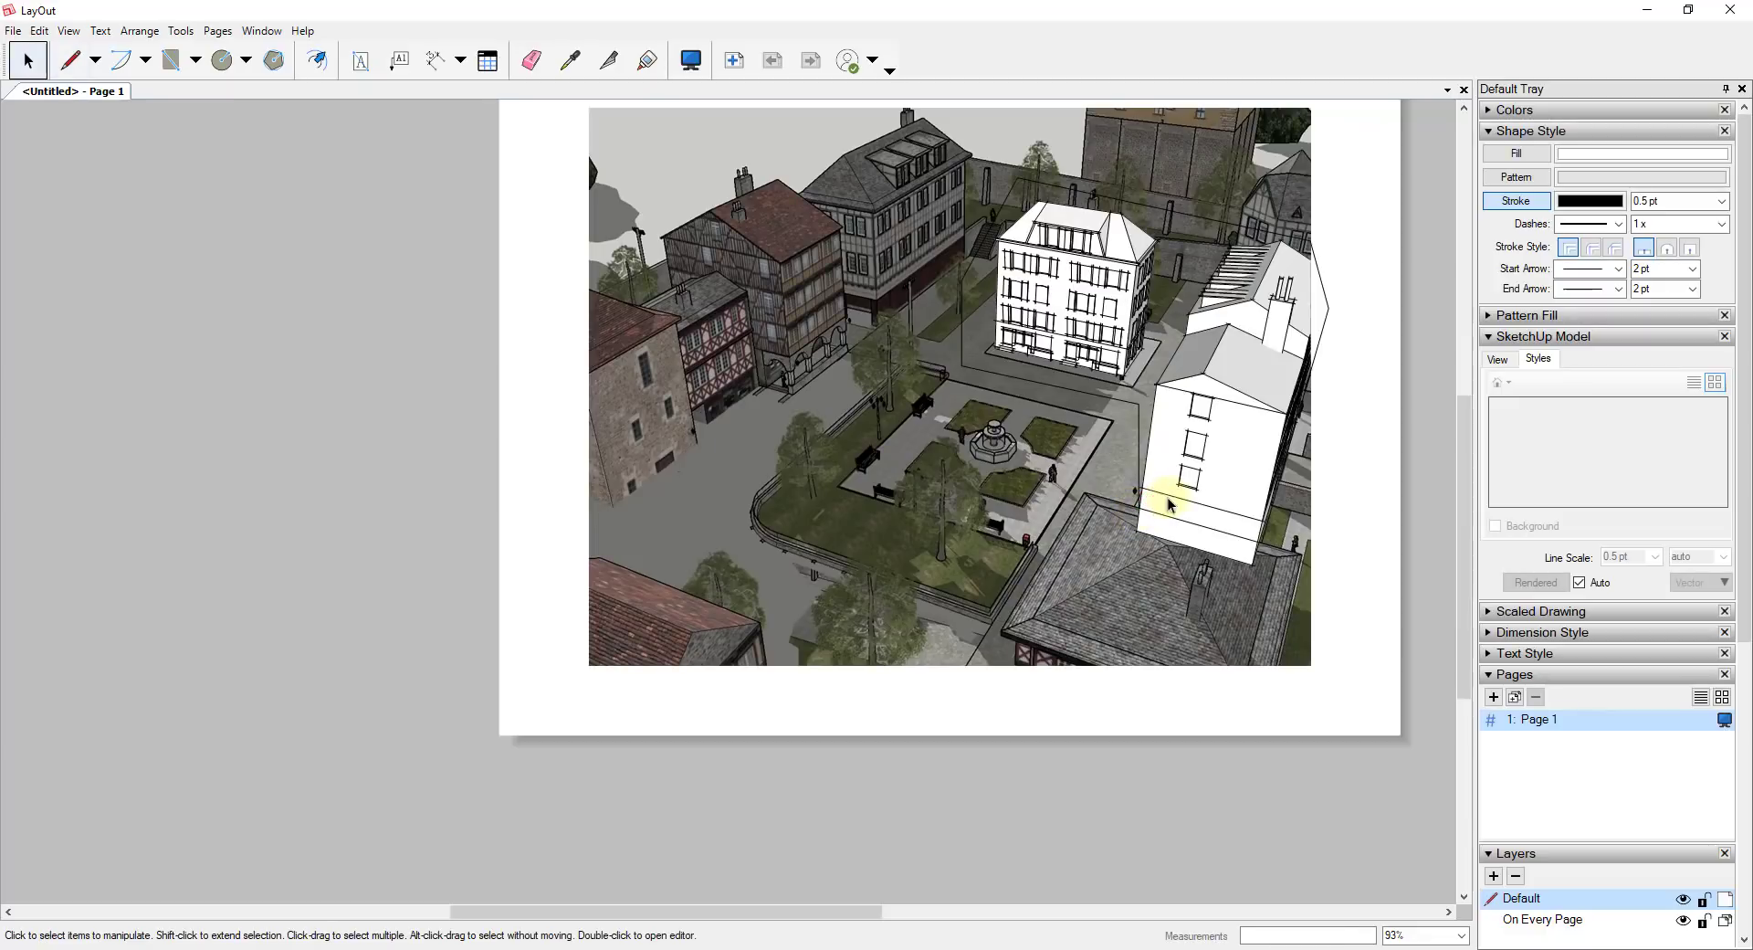
Select the closed outline together with the Scene 2 viewport and create a clipping mask from them
left_click(1329, 327)
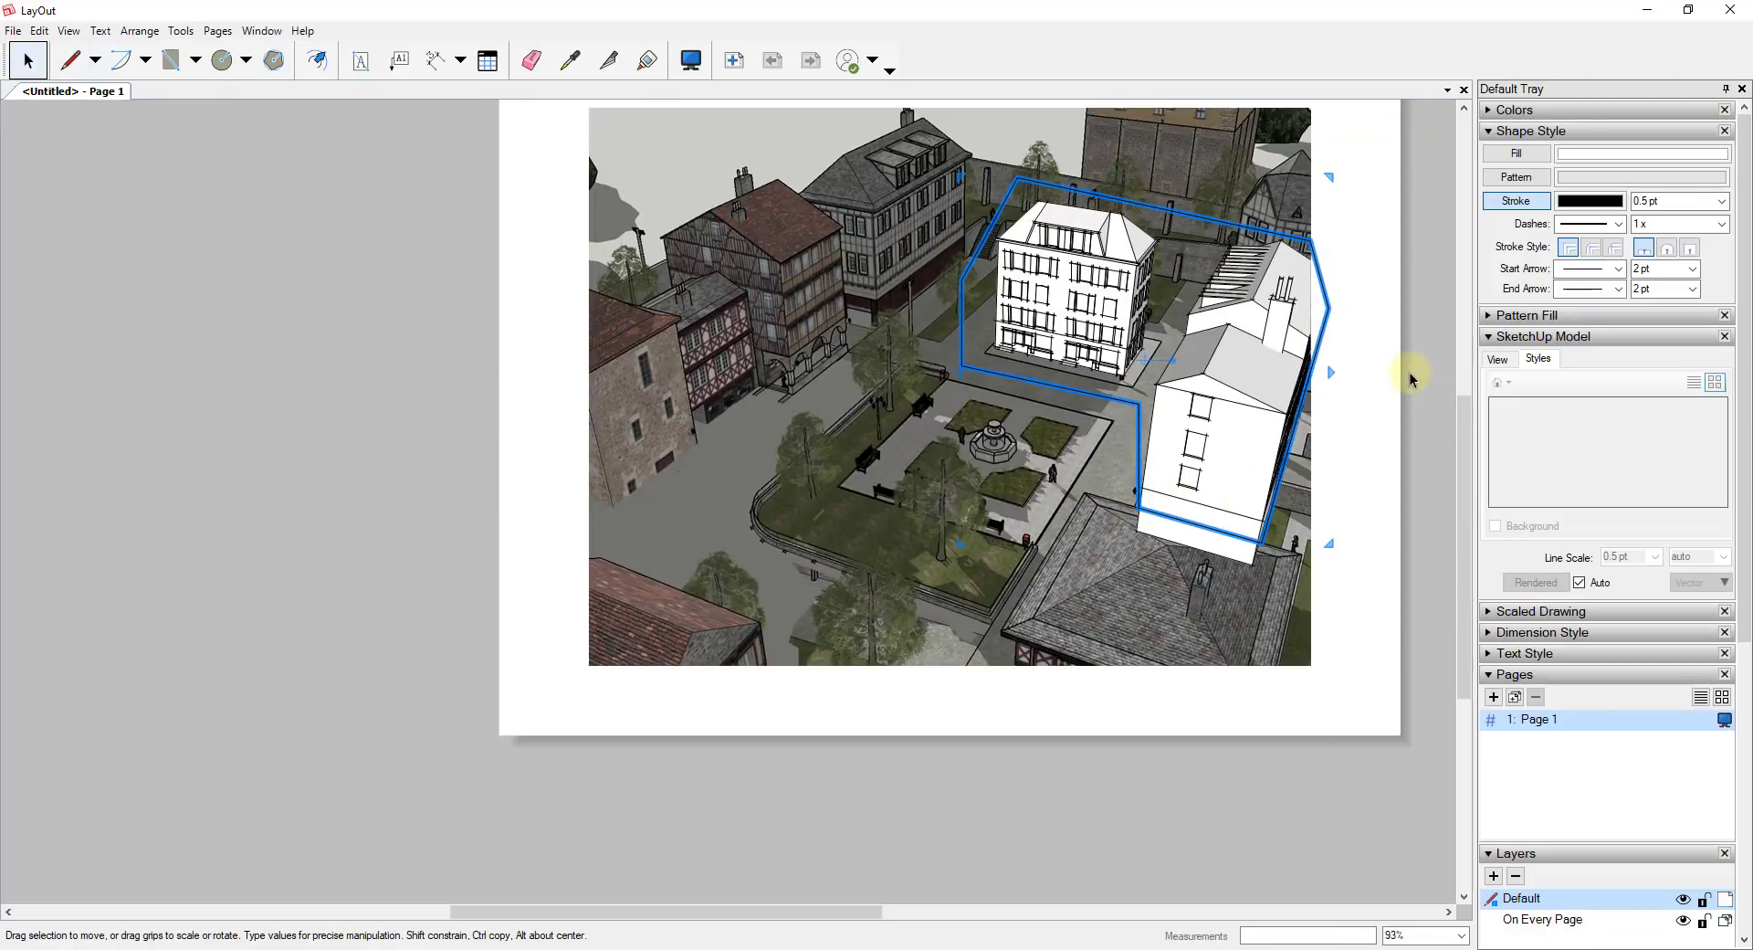
scroll(1410, 371, "up", 2)
left_click(1161, 487, "shift")
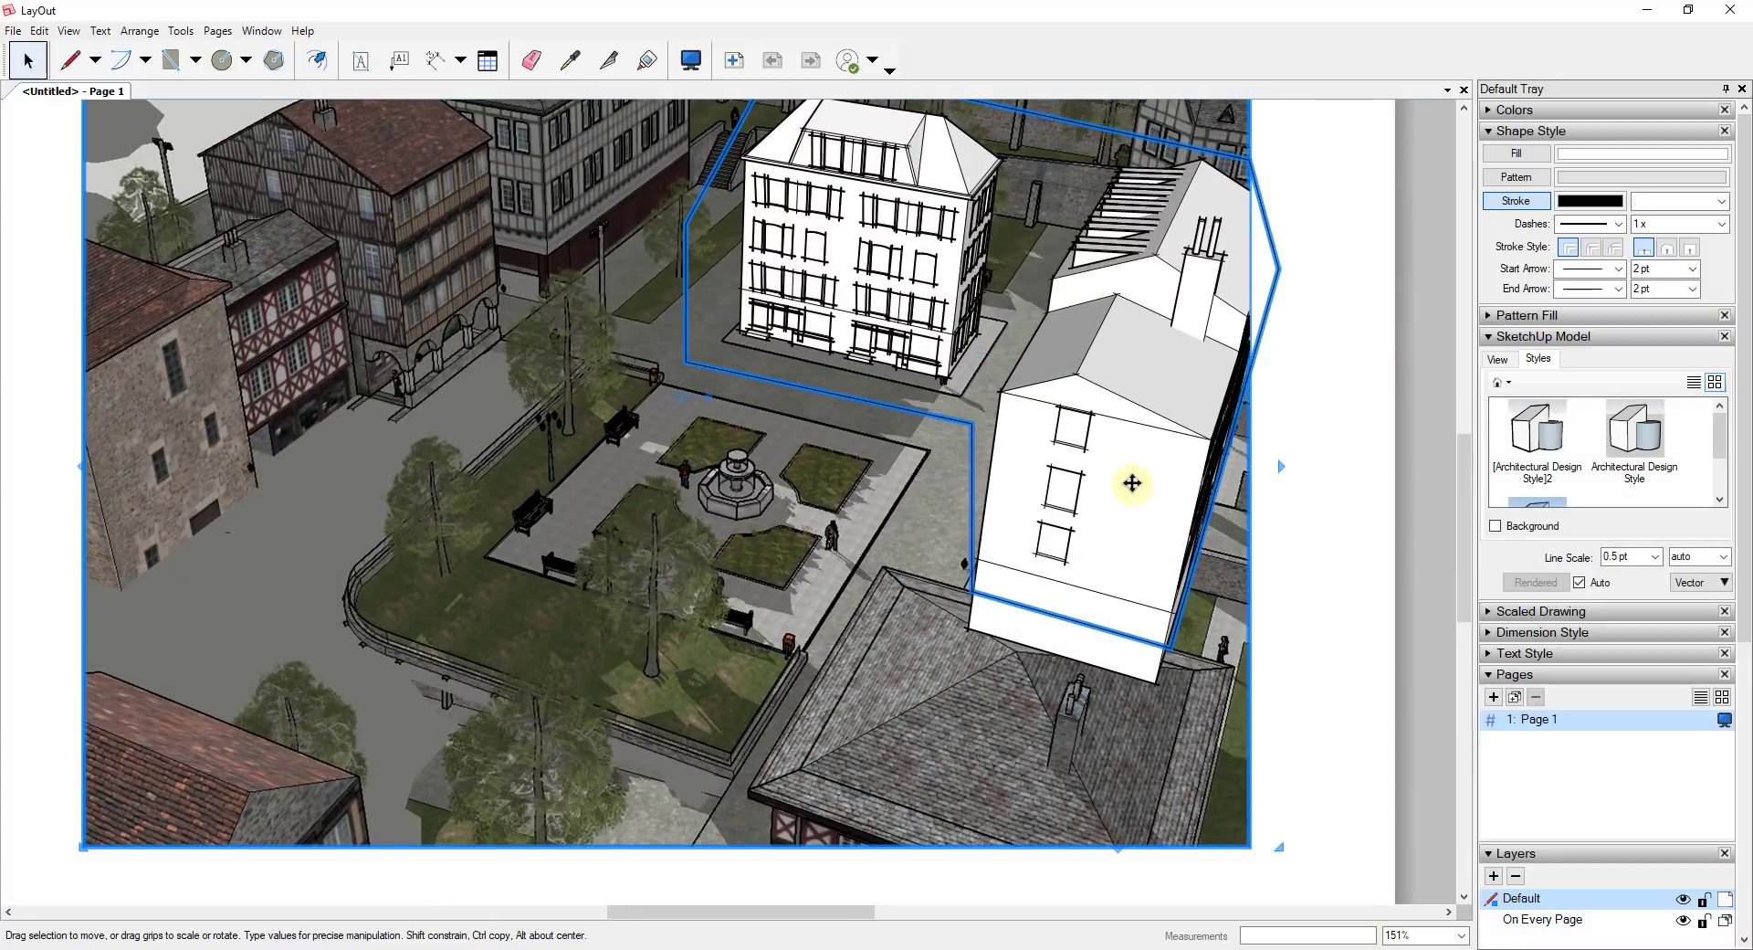
scroll(1175, 440, "down", 1)
scroll(990, 462, "down", 7)
scroll(1049, 289, "up", 4)
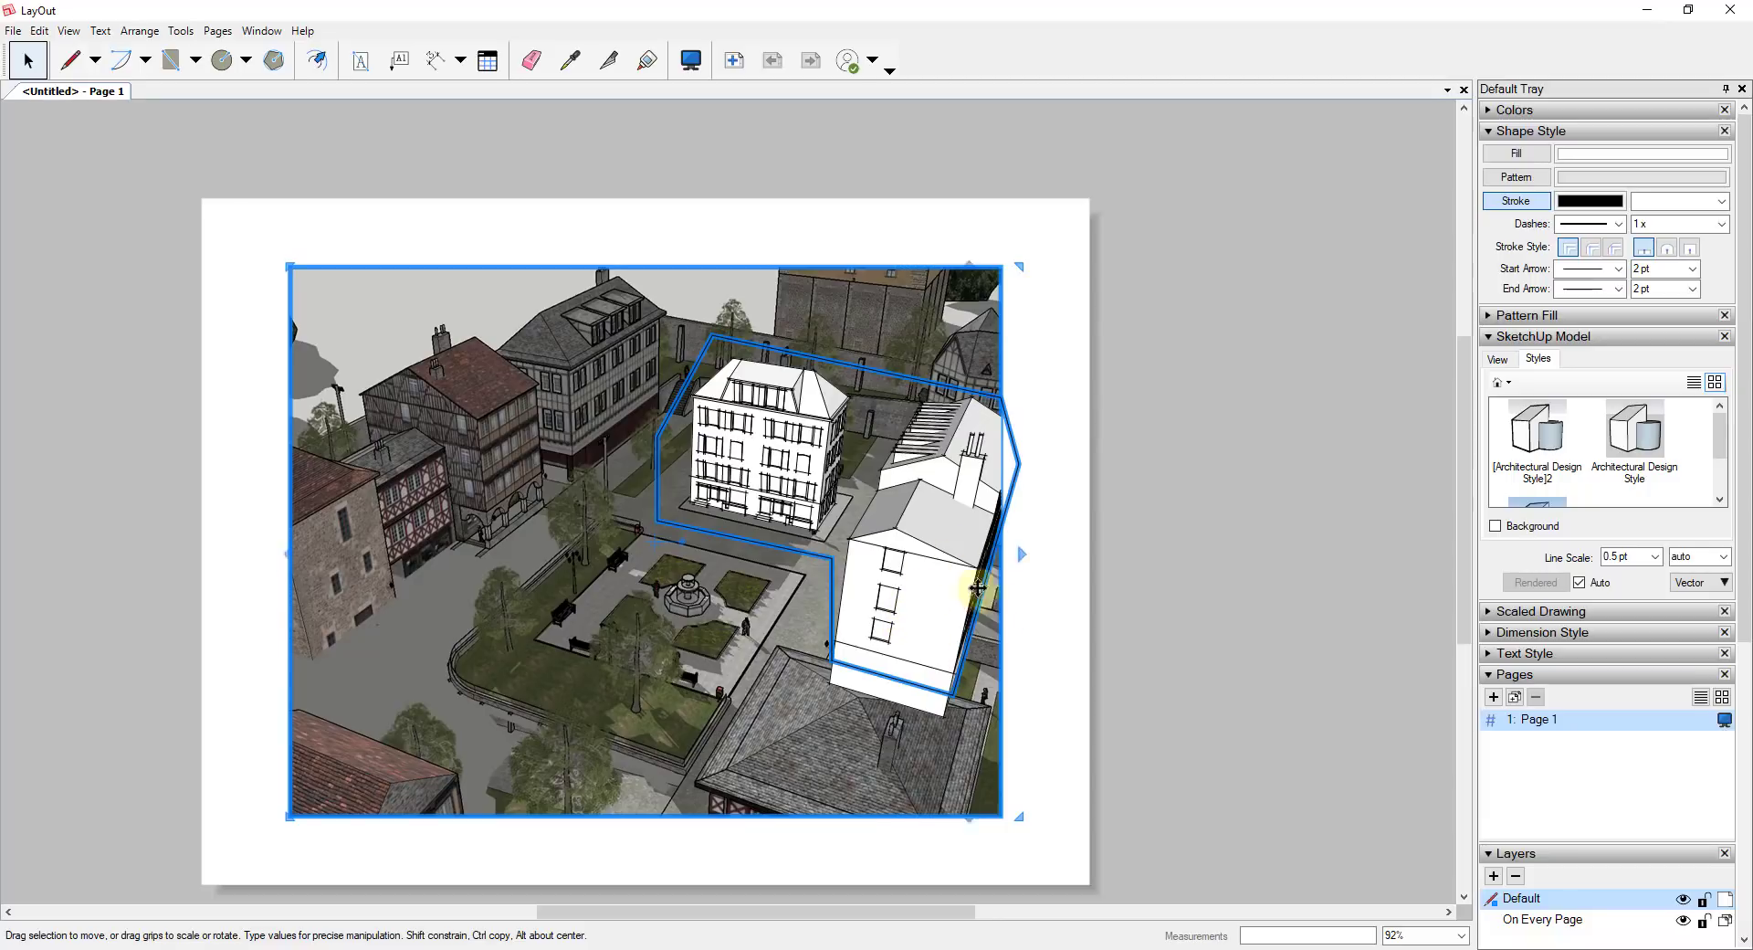
scroll(1009, 594, "up", 5)
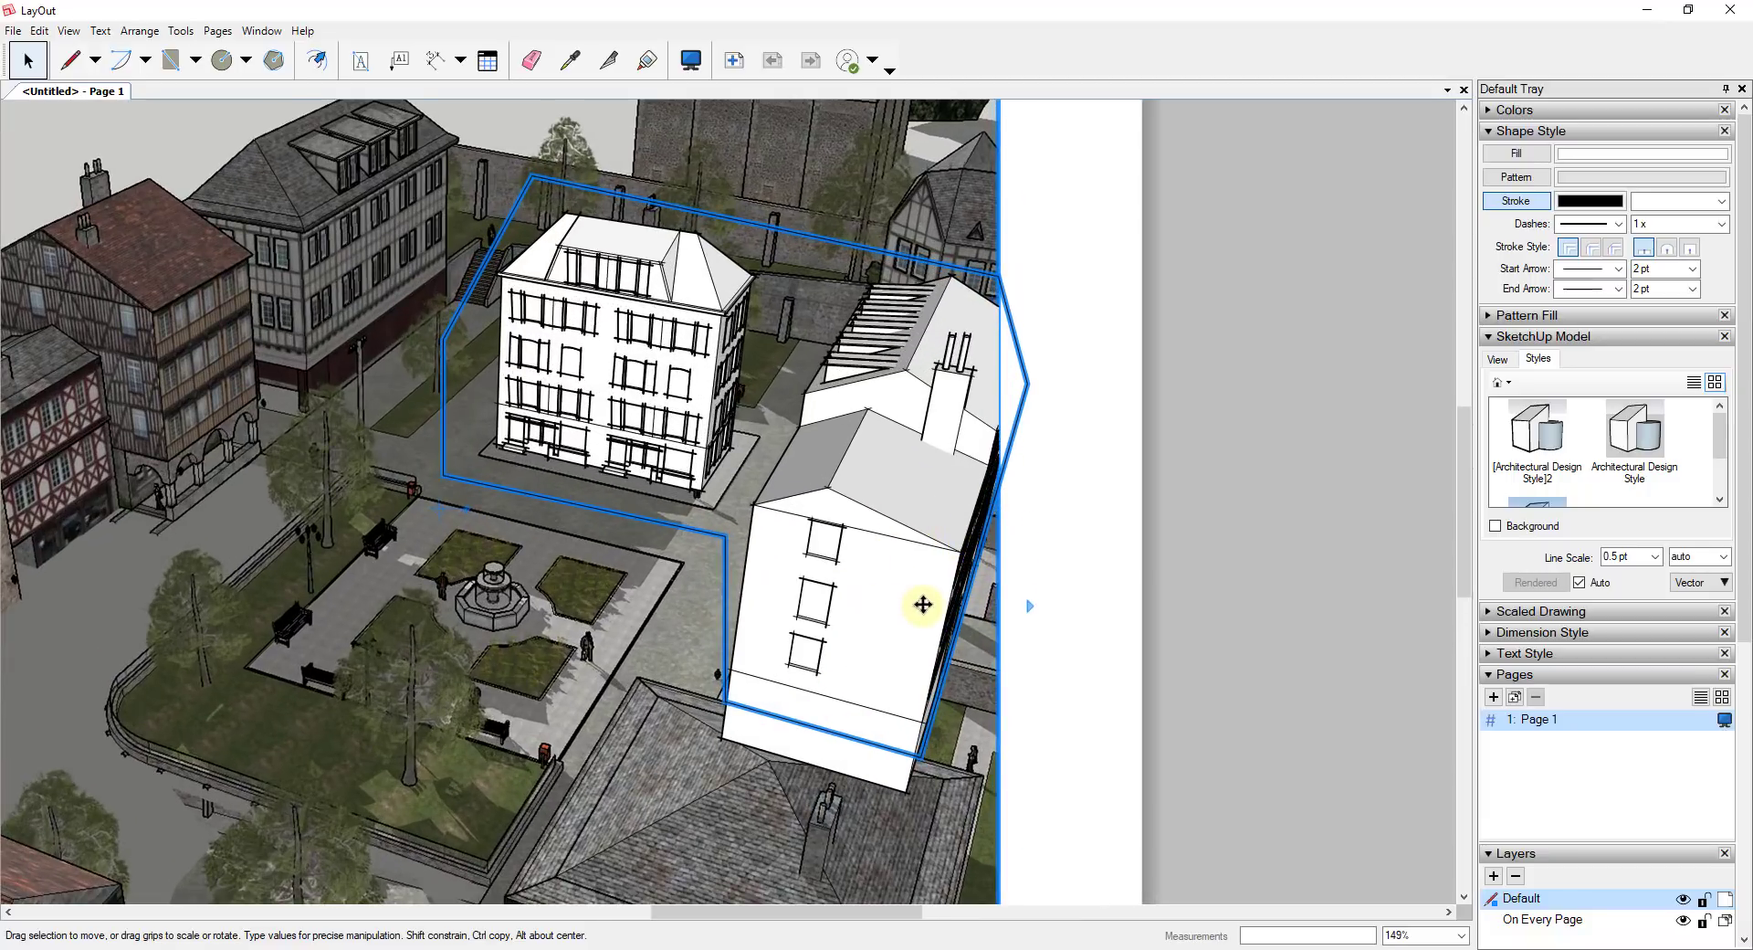
scroll(923, 604, "down", 4)
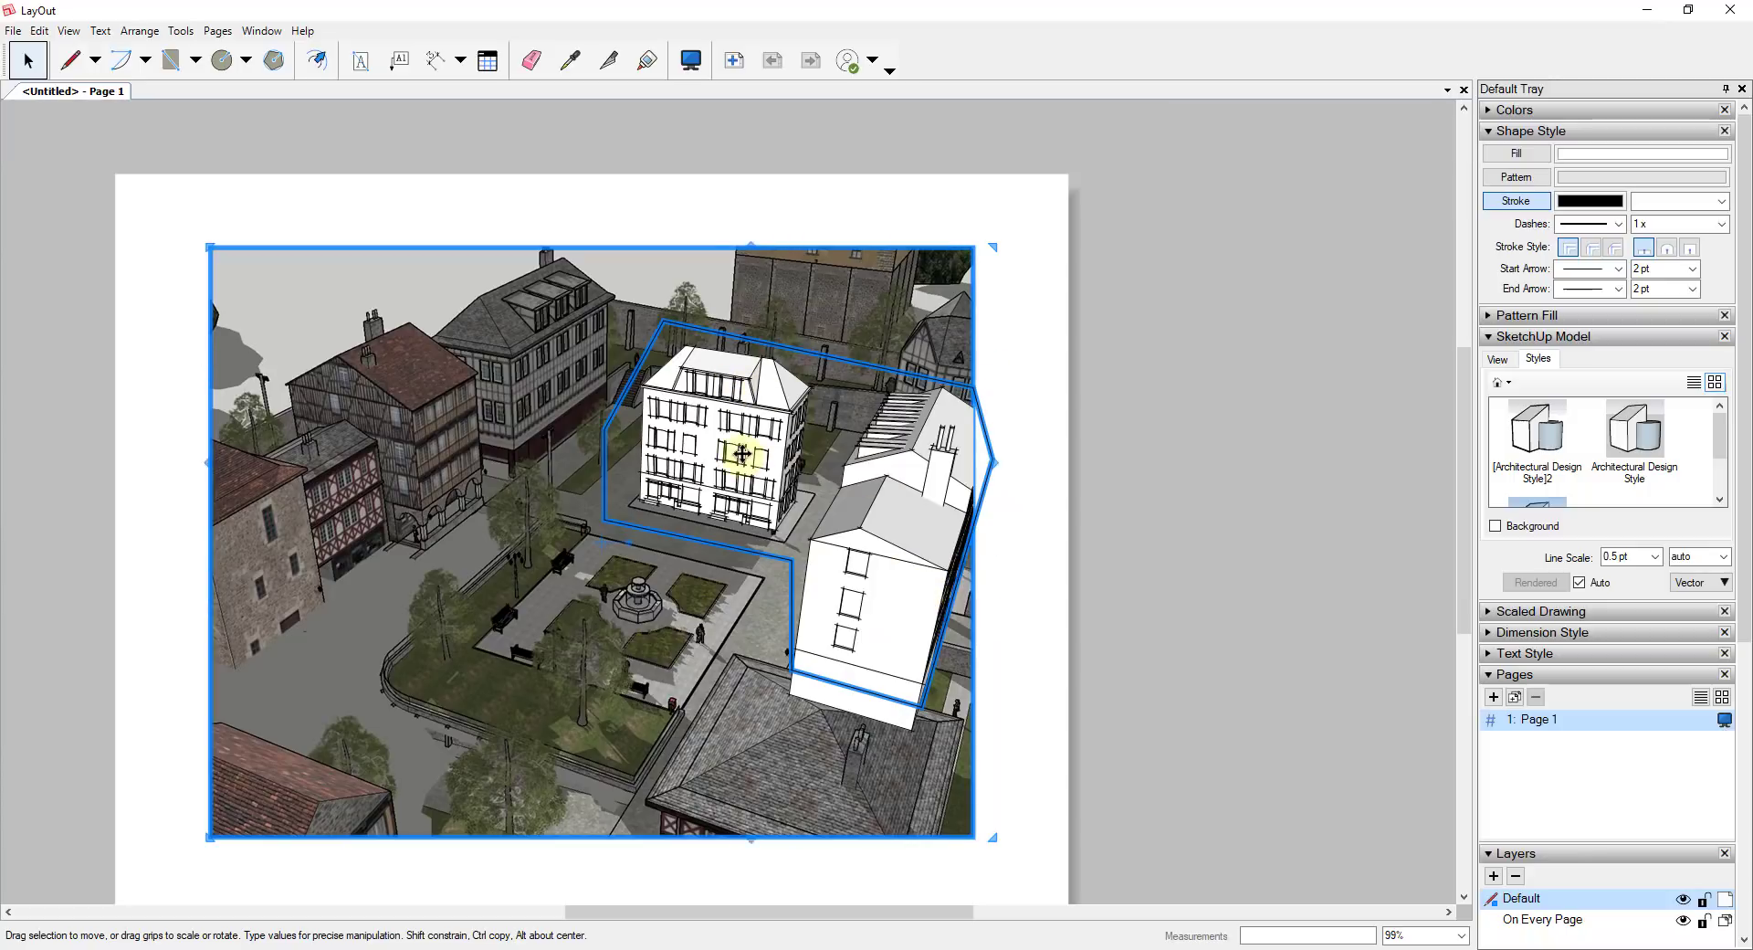
left_click(44, 33)
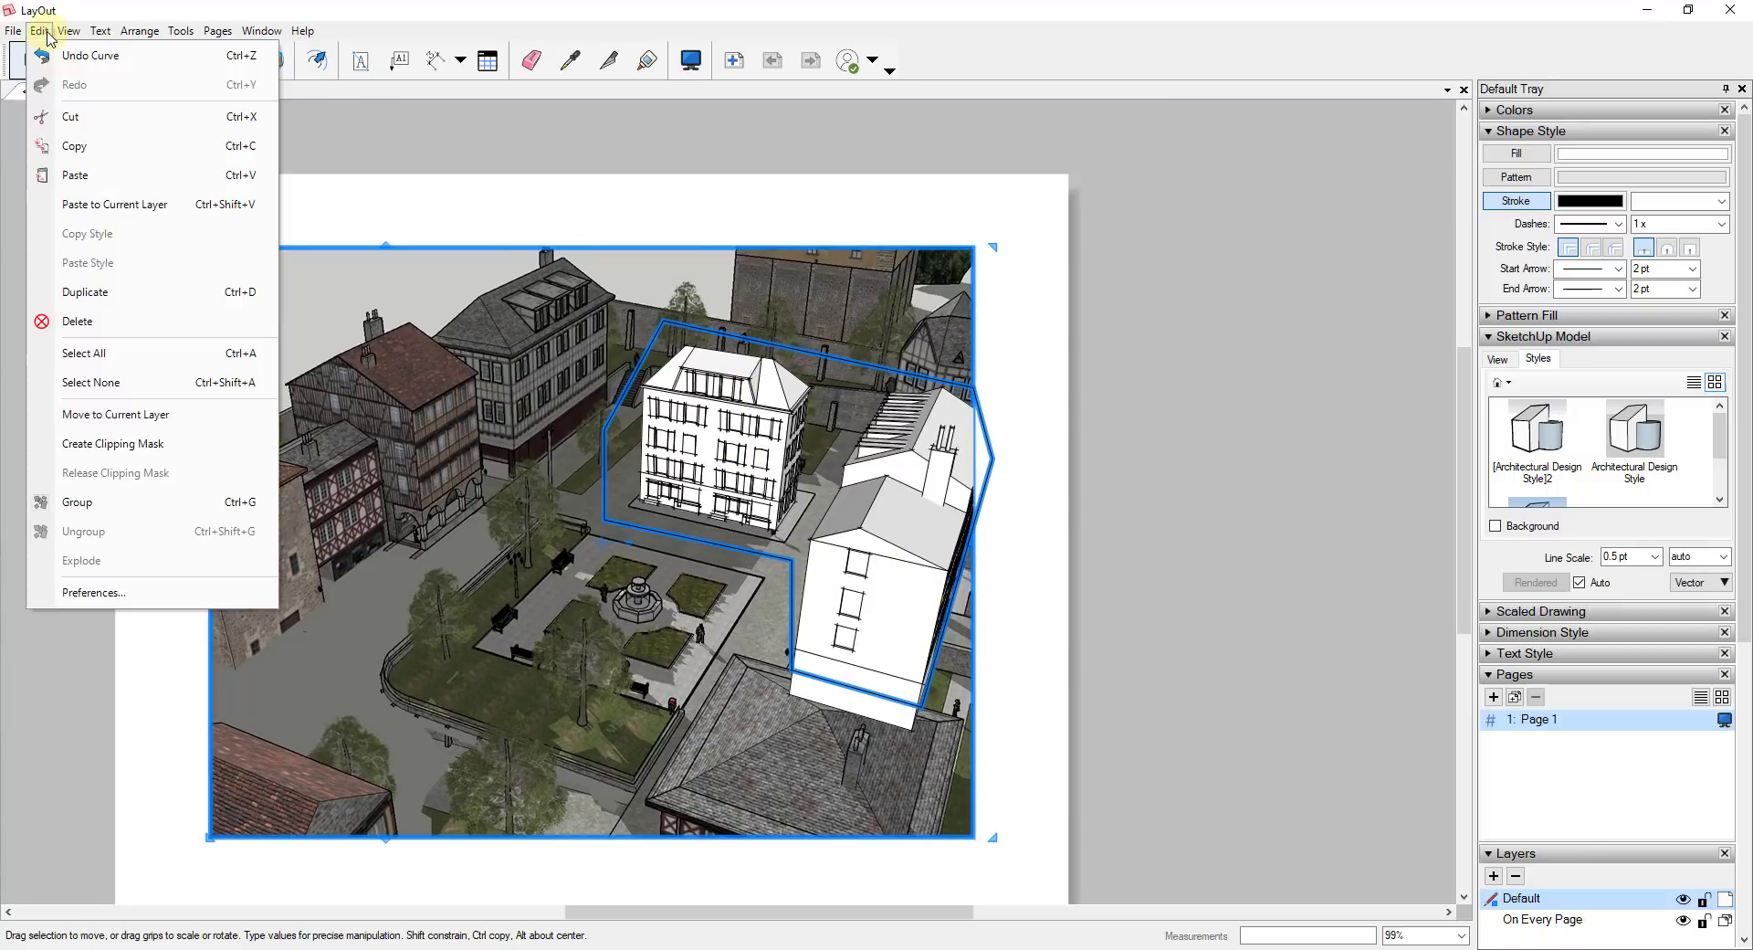
left_click(141, 338)
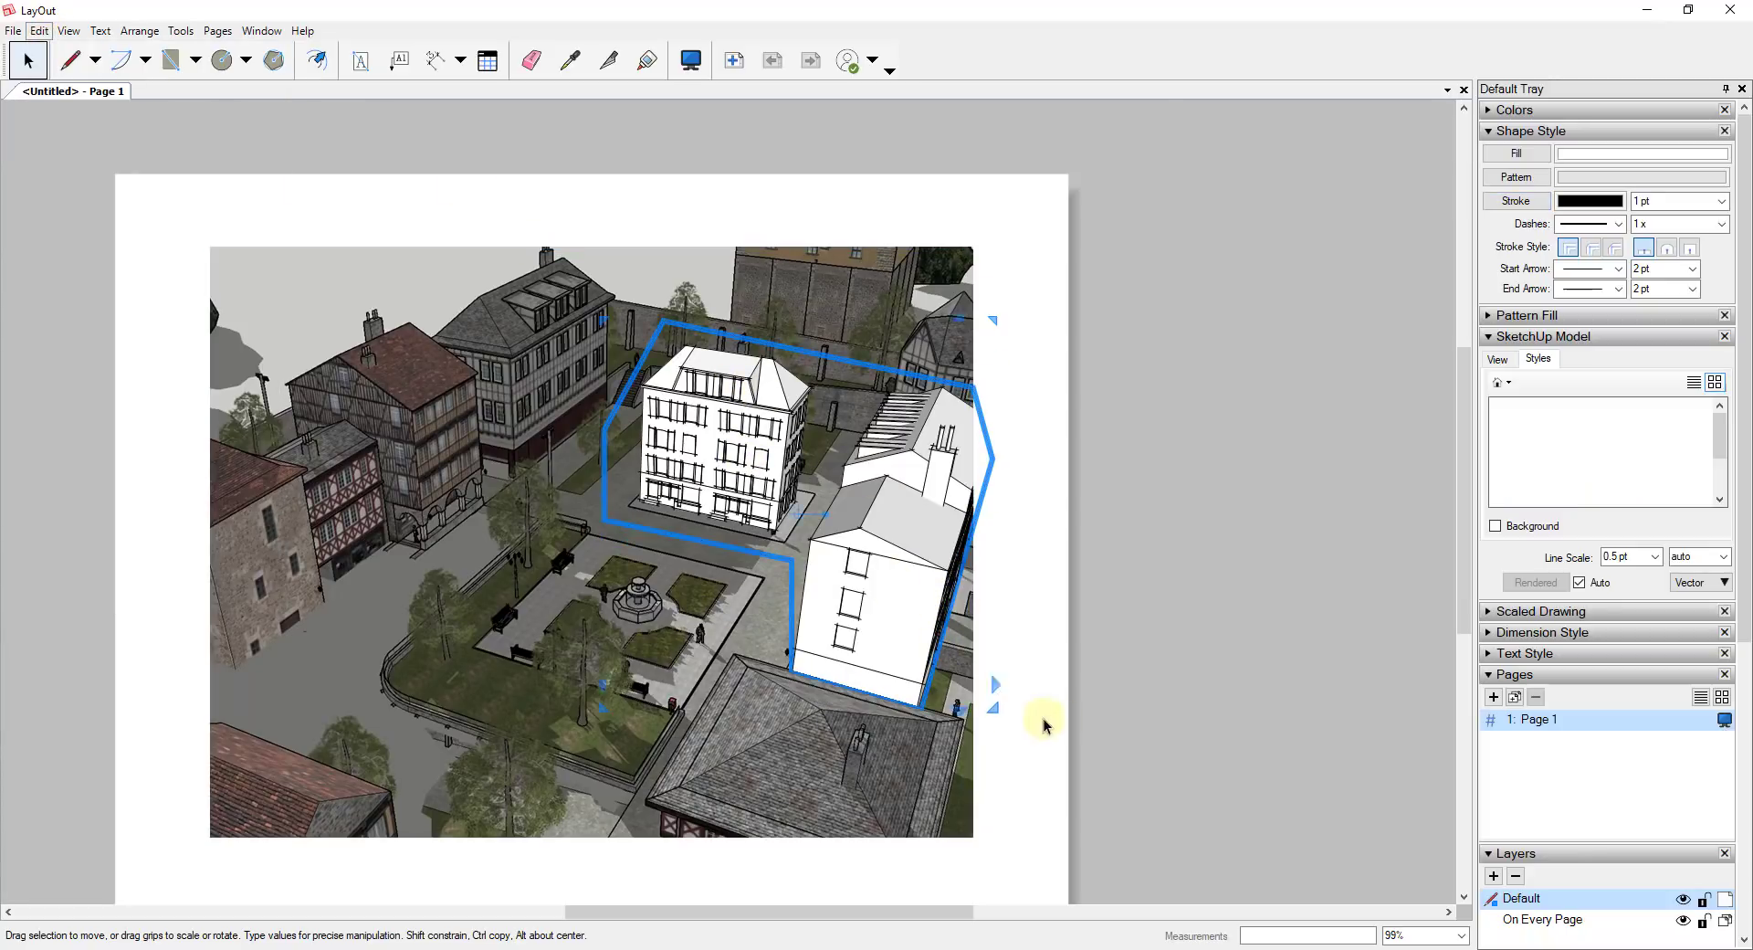
Deselect the clipped viewport and inspect the mask's edge where the nearest white building meets the tiled roof
scroll(1050, 721, "up", 5)
left_click(1105, 575)
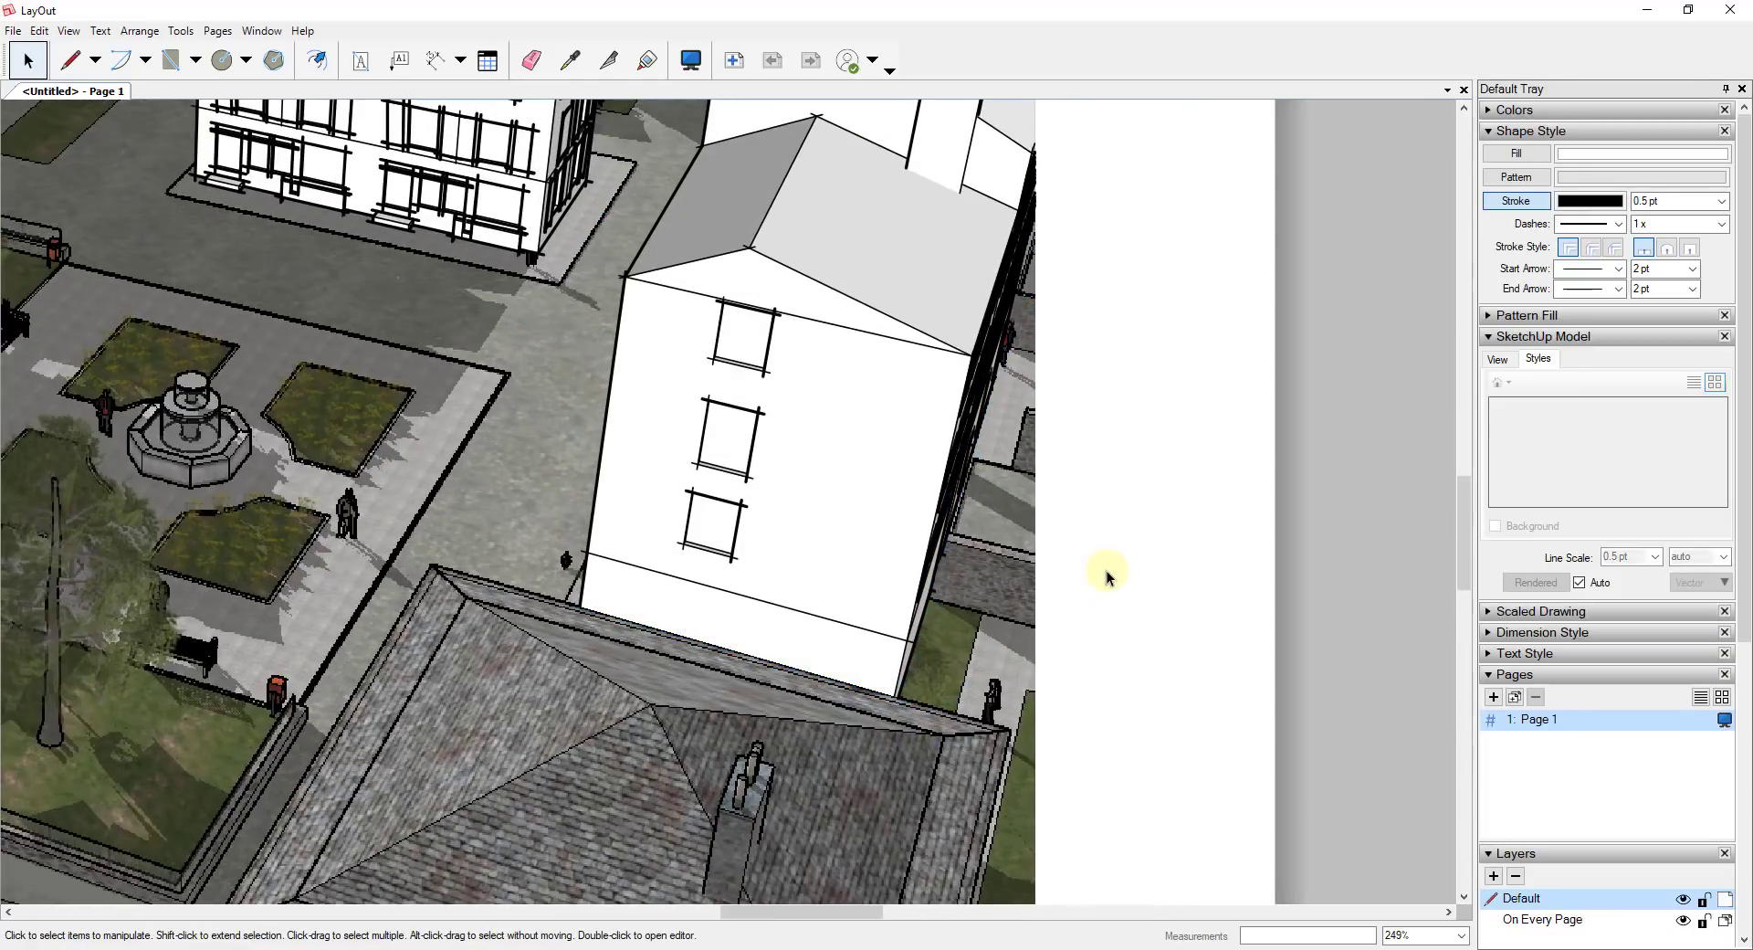
scroll(584, 604, "up", 1)
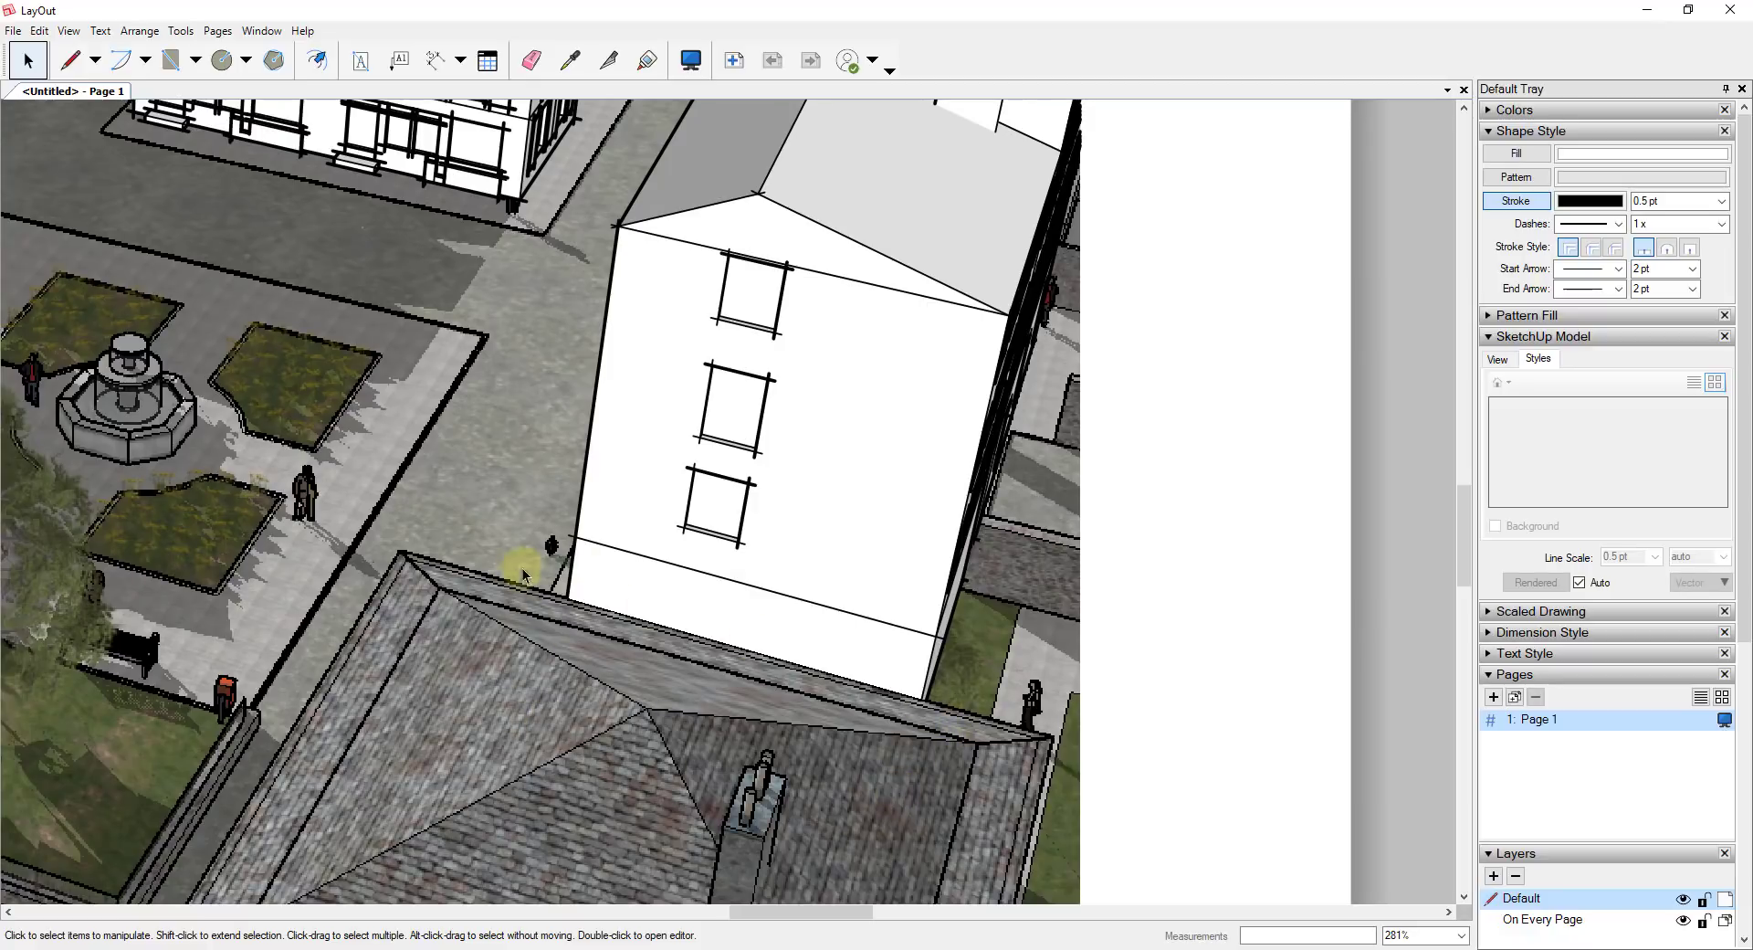
Examine the whole composite on the page, comparing the white sketch-style buildings with the textured town around them
scroll(1059, 584, "down", 8)
scroll(1059, 566, "down", 2)
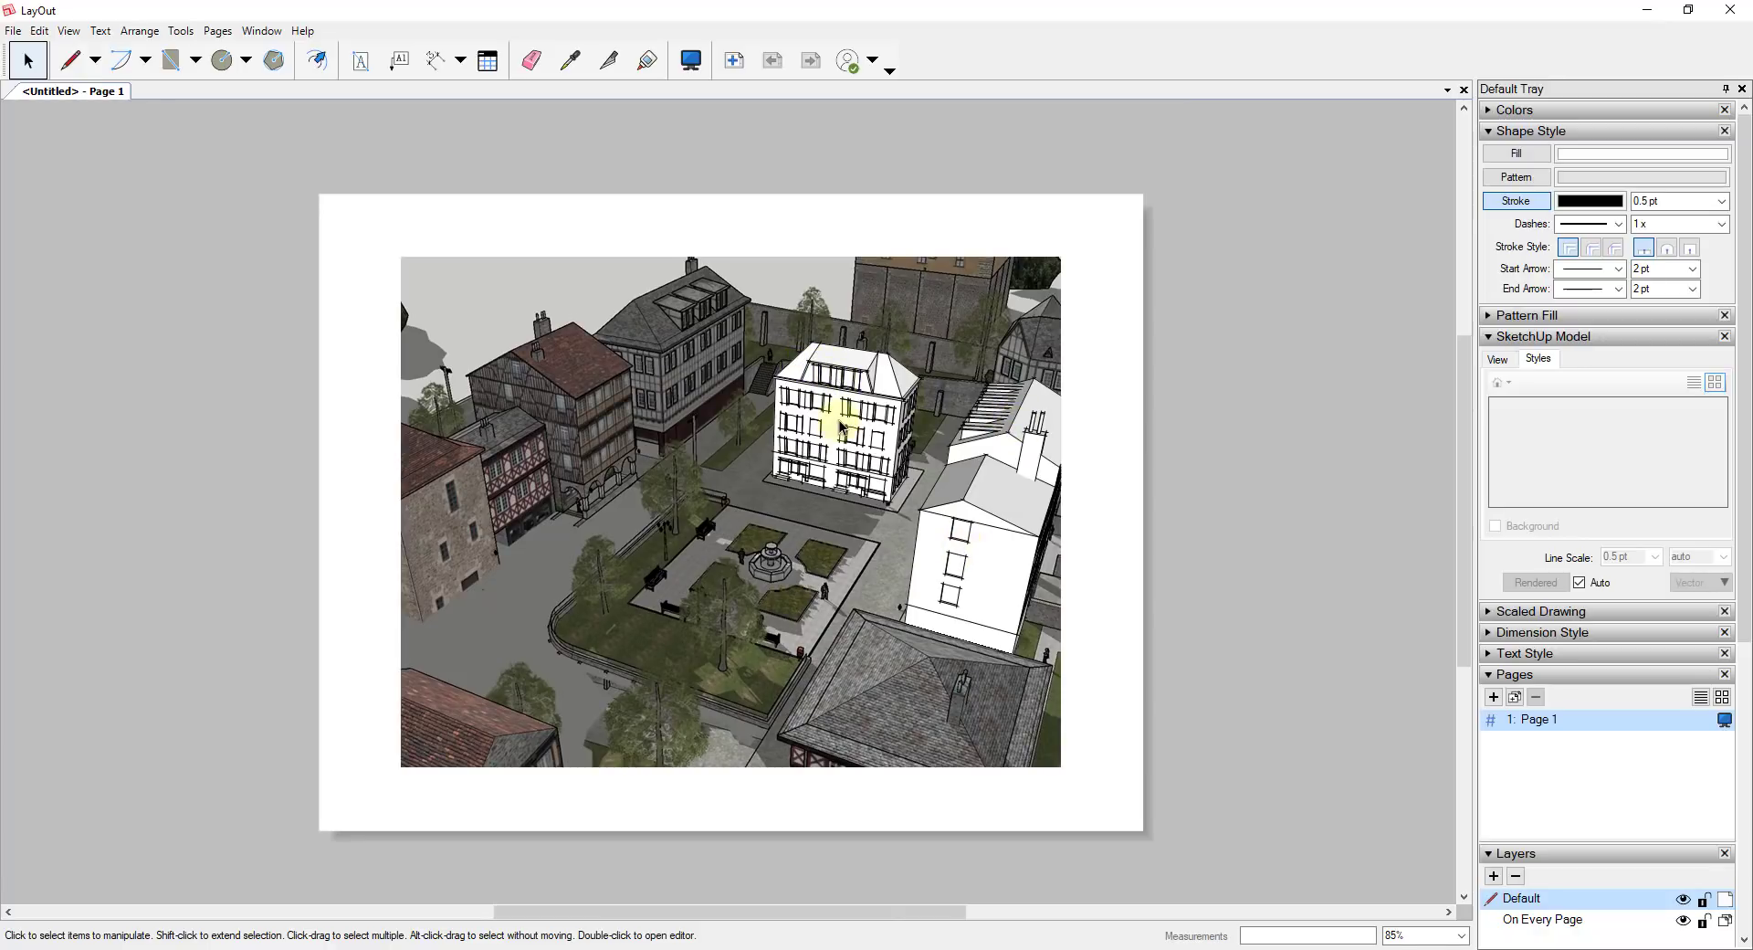
scroll(997, 603, "up", 2)
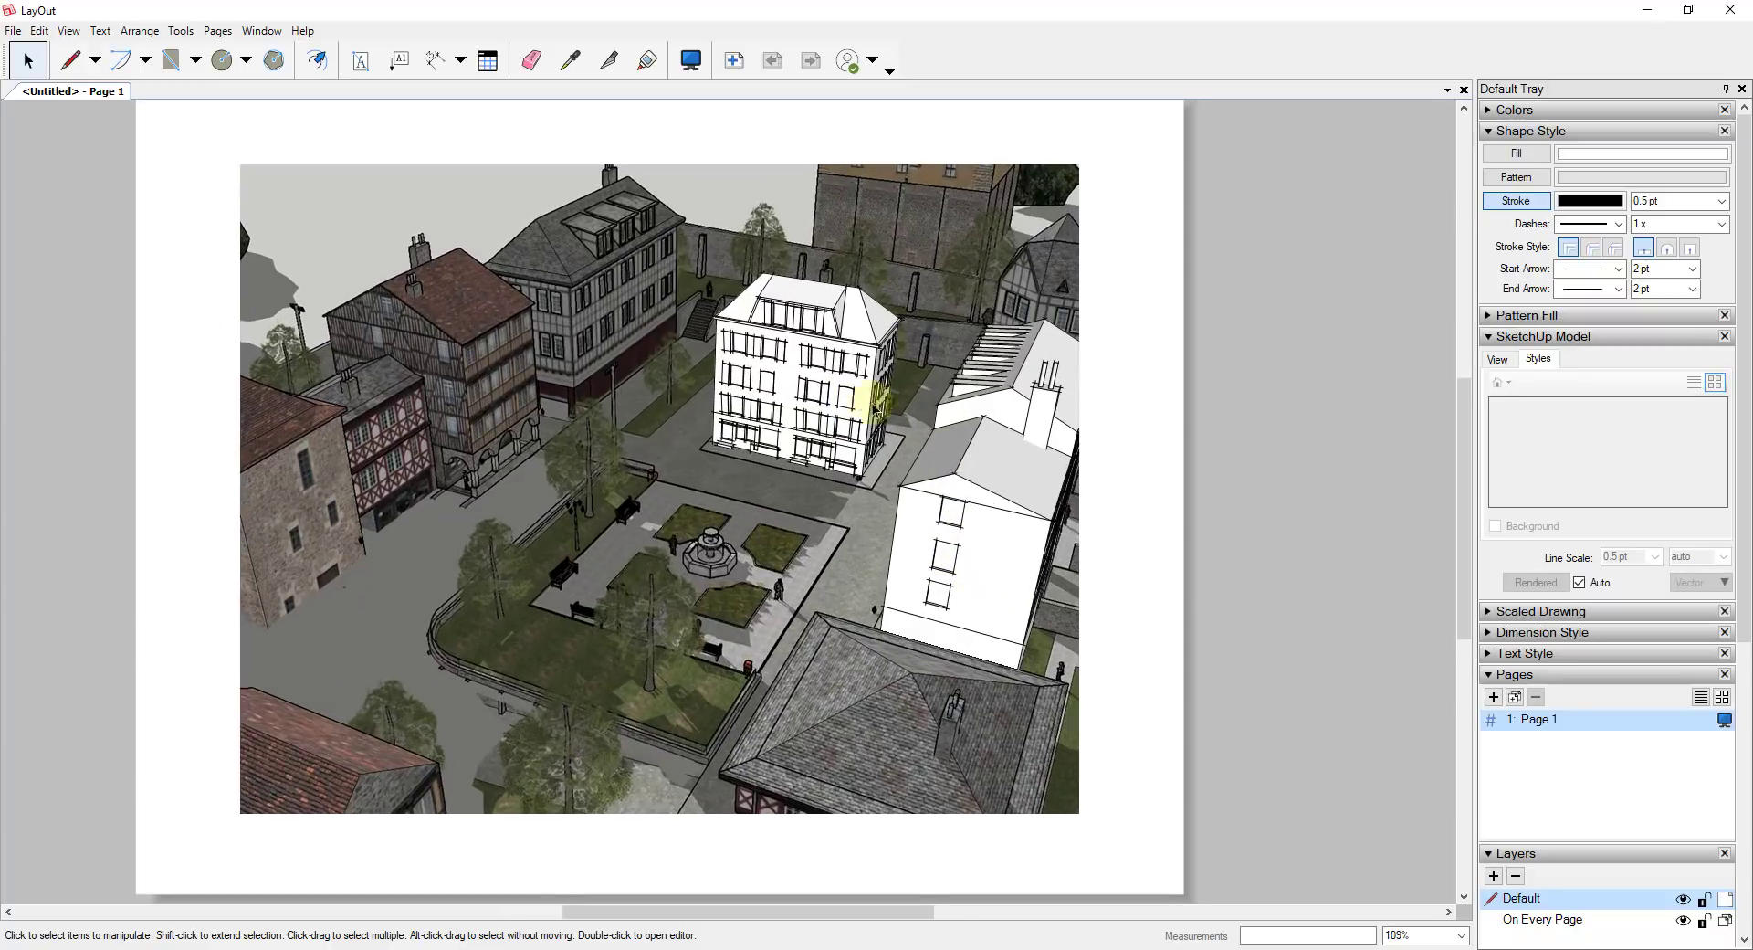
scroll(913, 420, "up", 1)
scroll(931, 476, "up", 2)
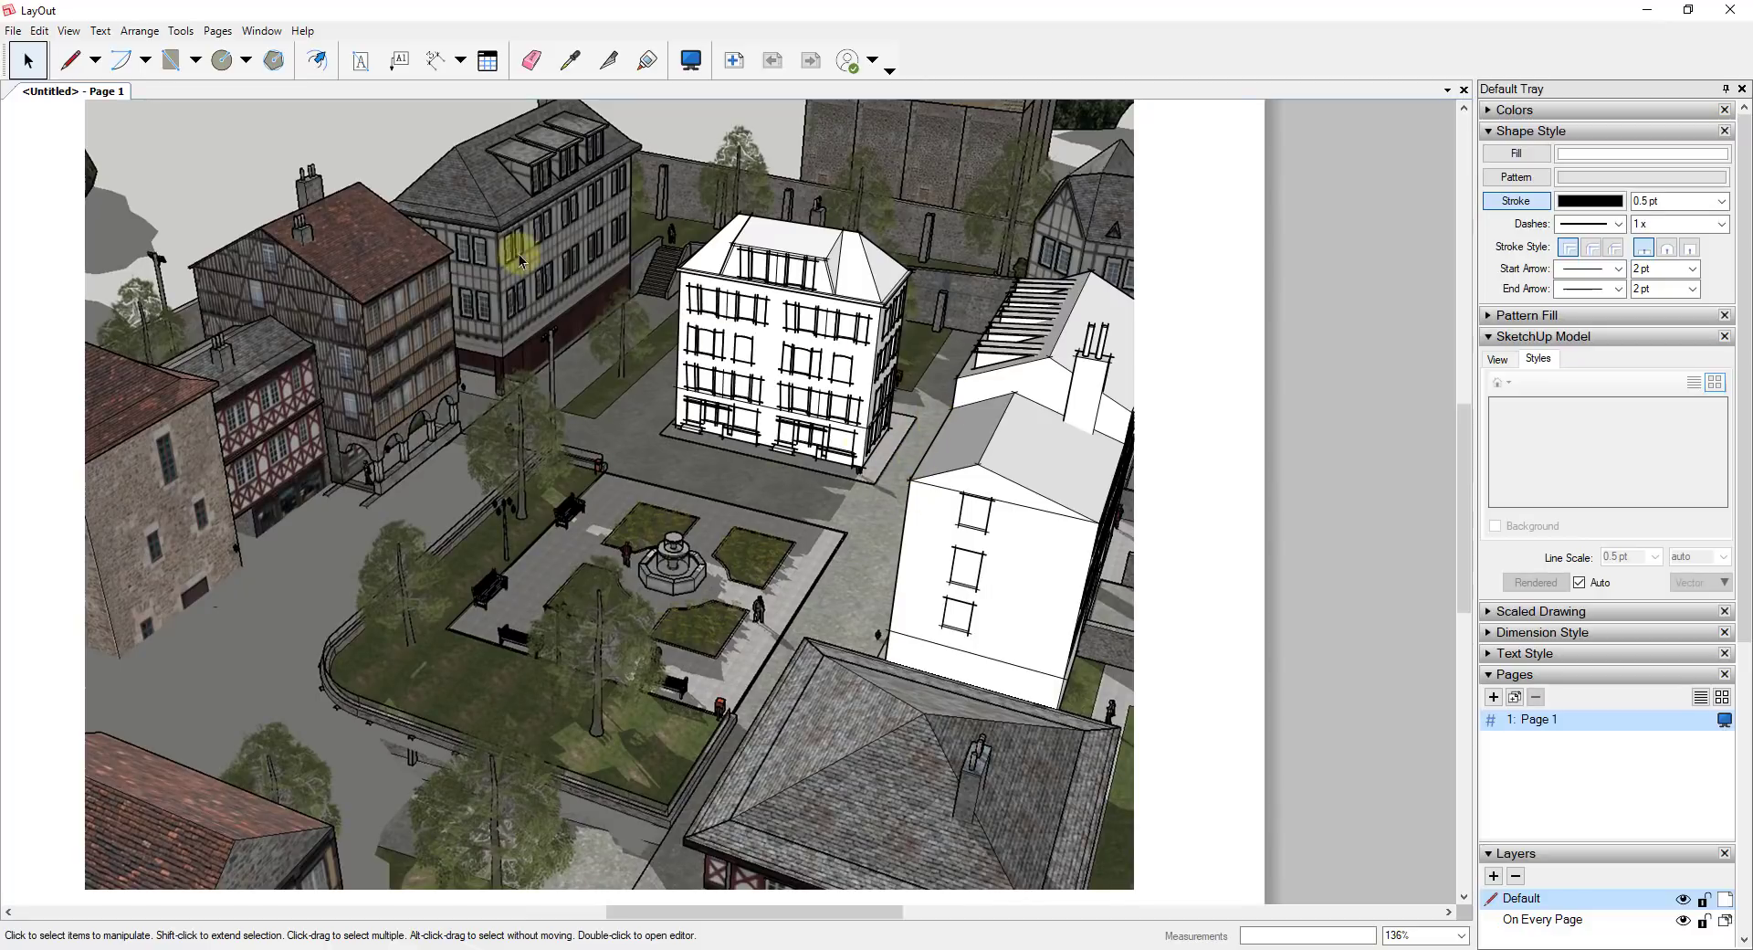
scroll(785, 265, "down", 3)
scroll(787, 183, "up", 1)
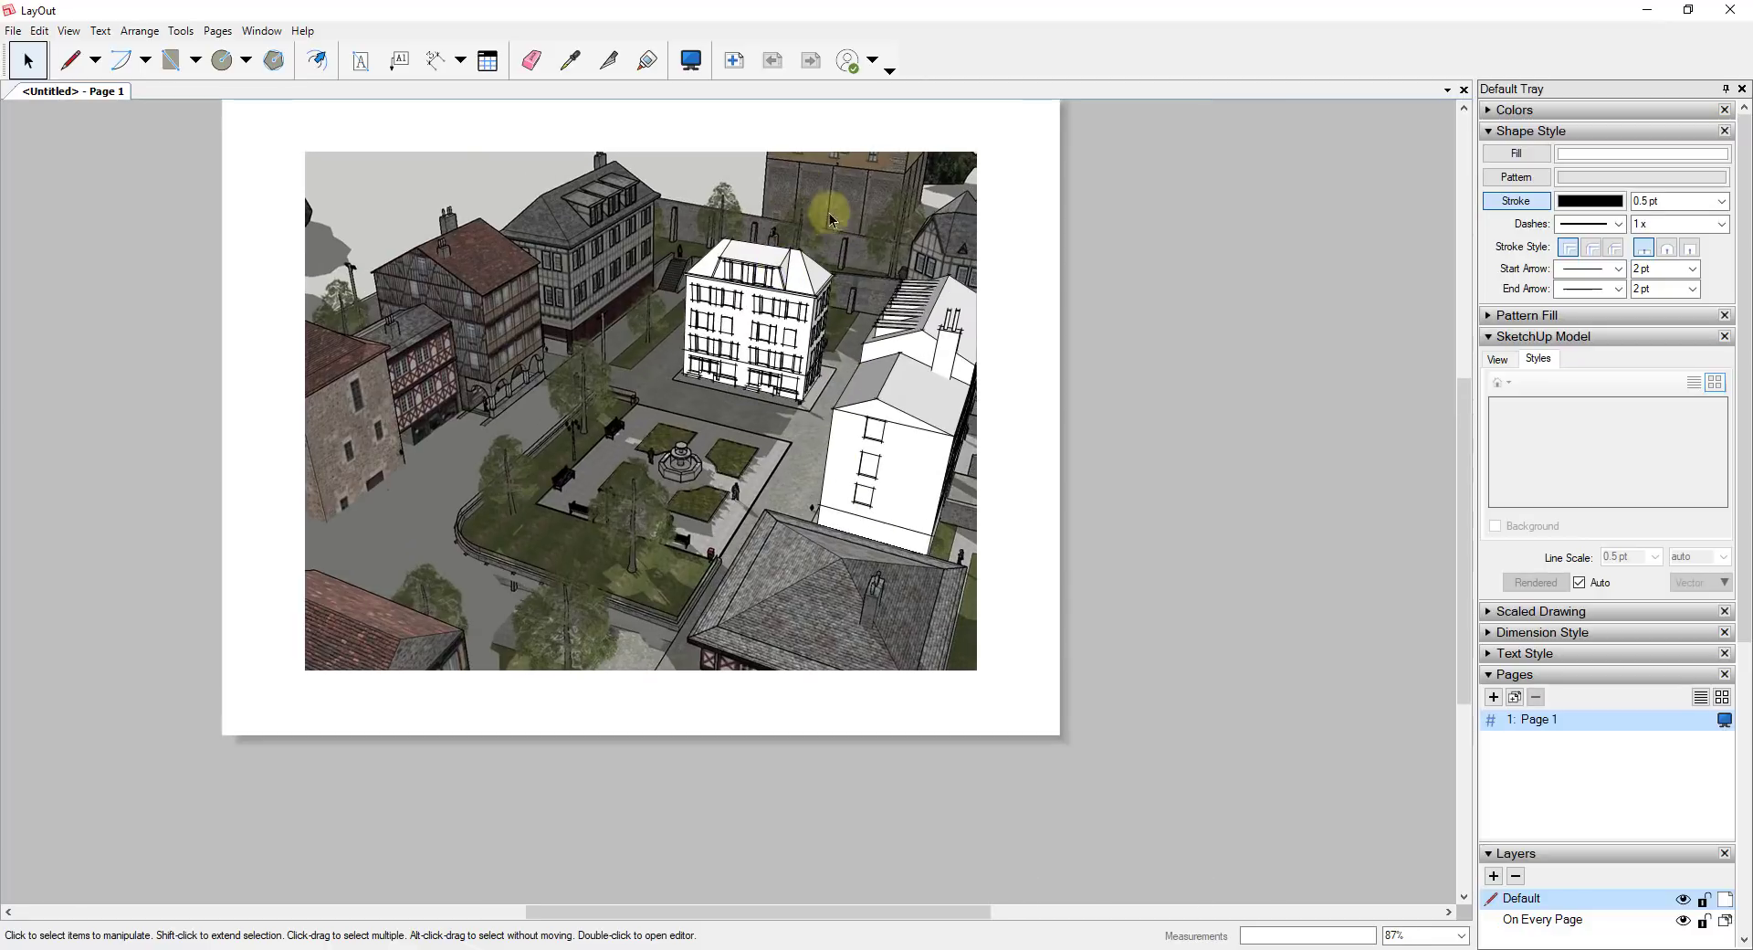
middle_click_drag(783, 469, 925, 534)
scroll(931, 526, "up", 1)
scroll(986, 451, "up", 1)
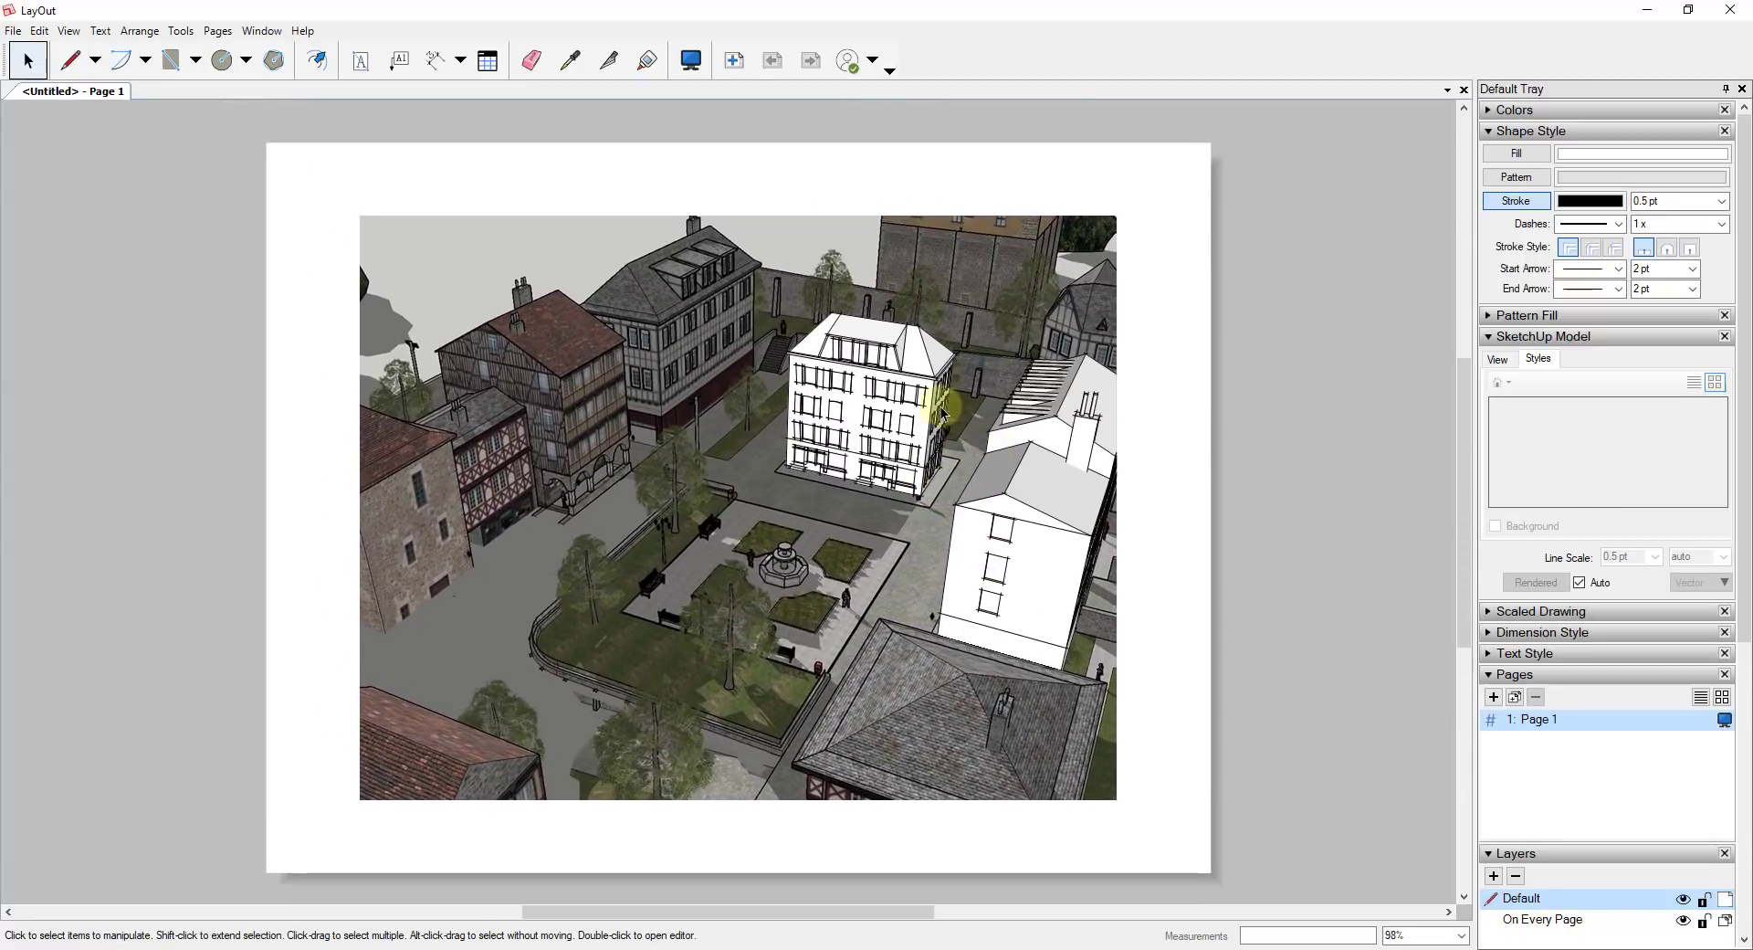